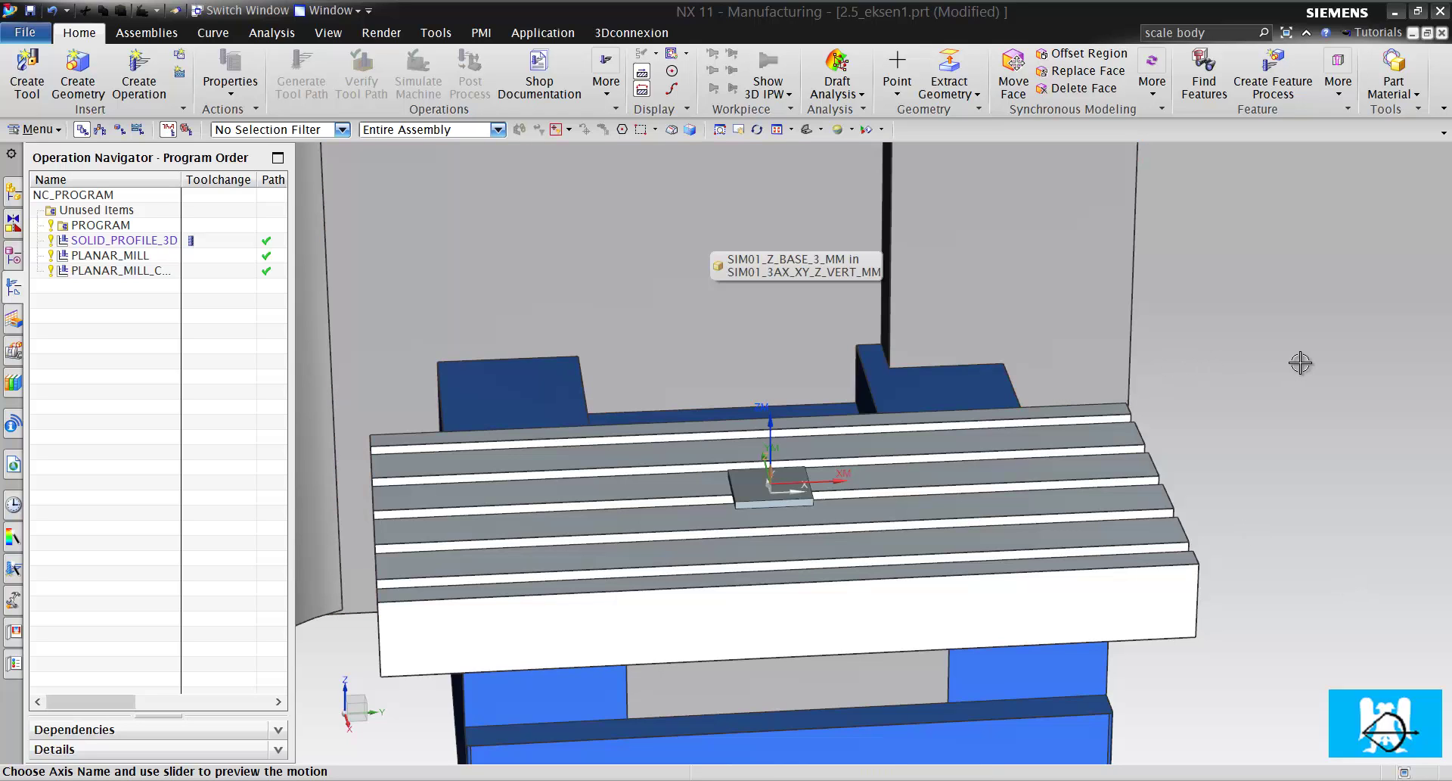
Select PLANAR_MILL to show its profile loops around the stock block, then launch machine simulation.
{"action": "scroll", "coordinate": [1298, 361], "scroll_direction": "down", "scroll_amount": 5}
{"action": "scroll", "coordinate": [1041, 404], "scroll_direction": "up", "scroll_amount": 4}
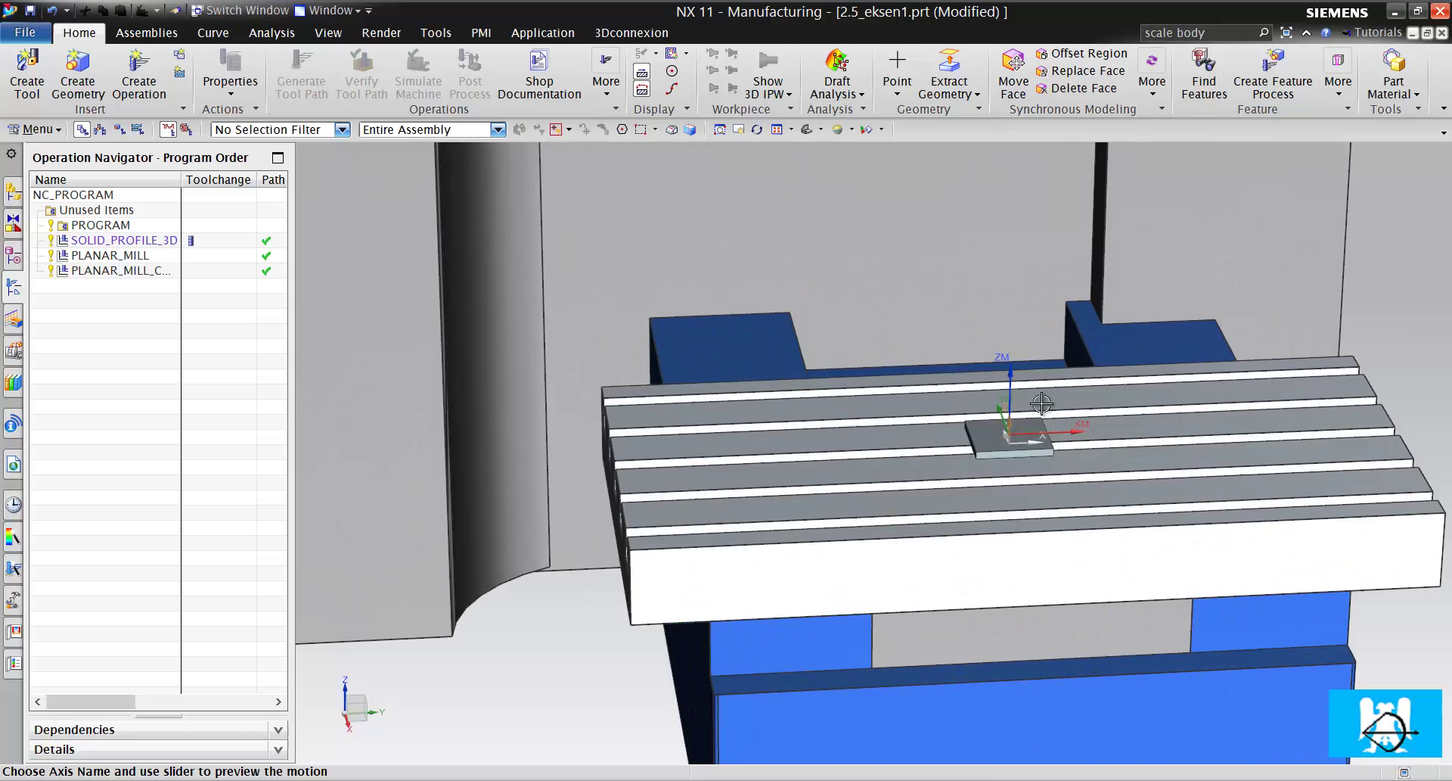
{"action": "scroll", "coordinate": [757, 409], "scroll_direction": "down", "scroll_amount": 3}
{"action": "scroll", "coordinate": [912, 396], "scroll_direction": "up", "scroll_amount": 2}
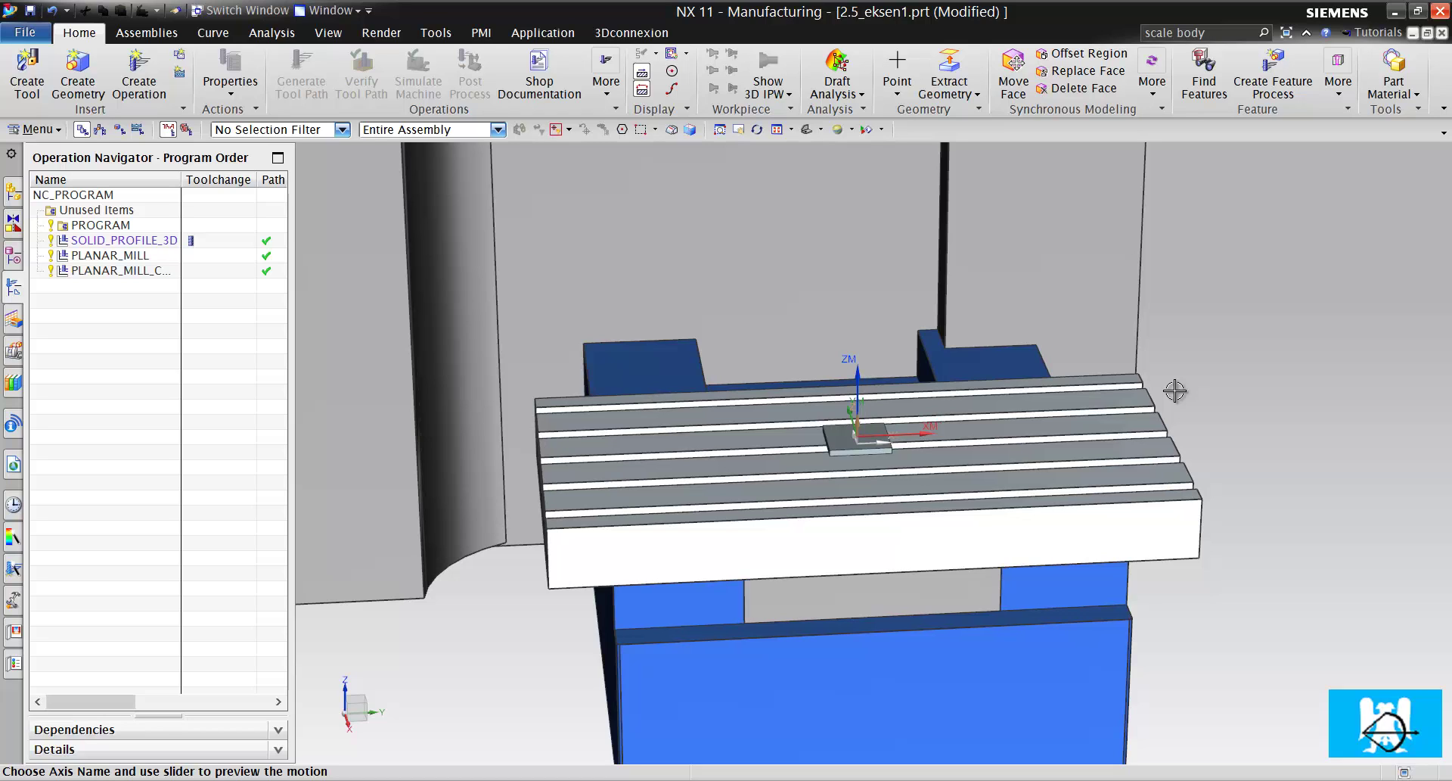
{"action": "scroll", "coordinate": [1089, 469], "scroll_direction": "up", "scroll_amount": 3}
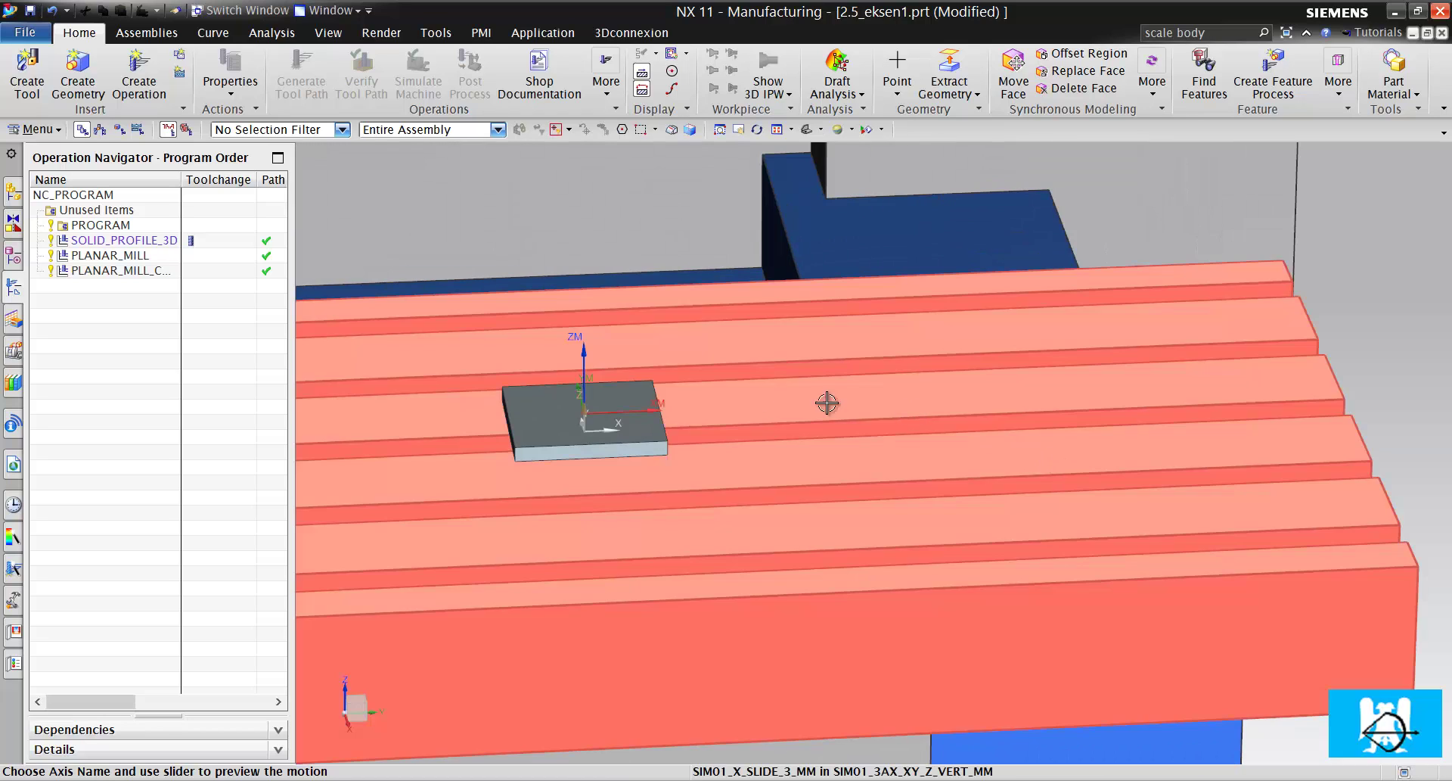
{"action": "left_click", "coordinate": [106, 323]}
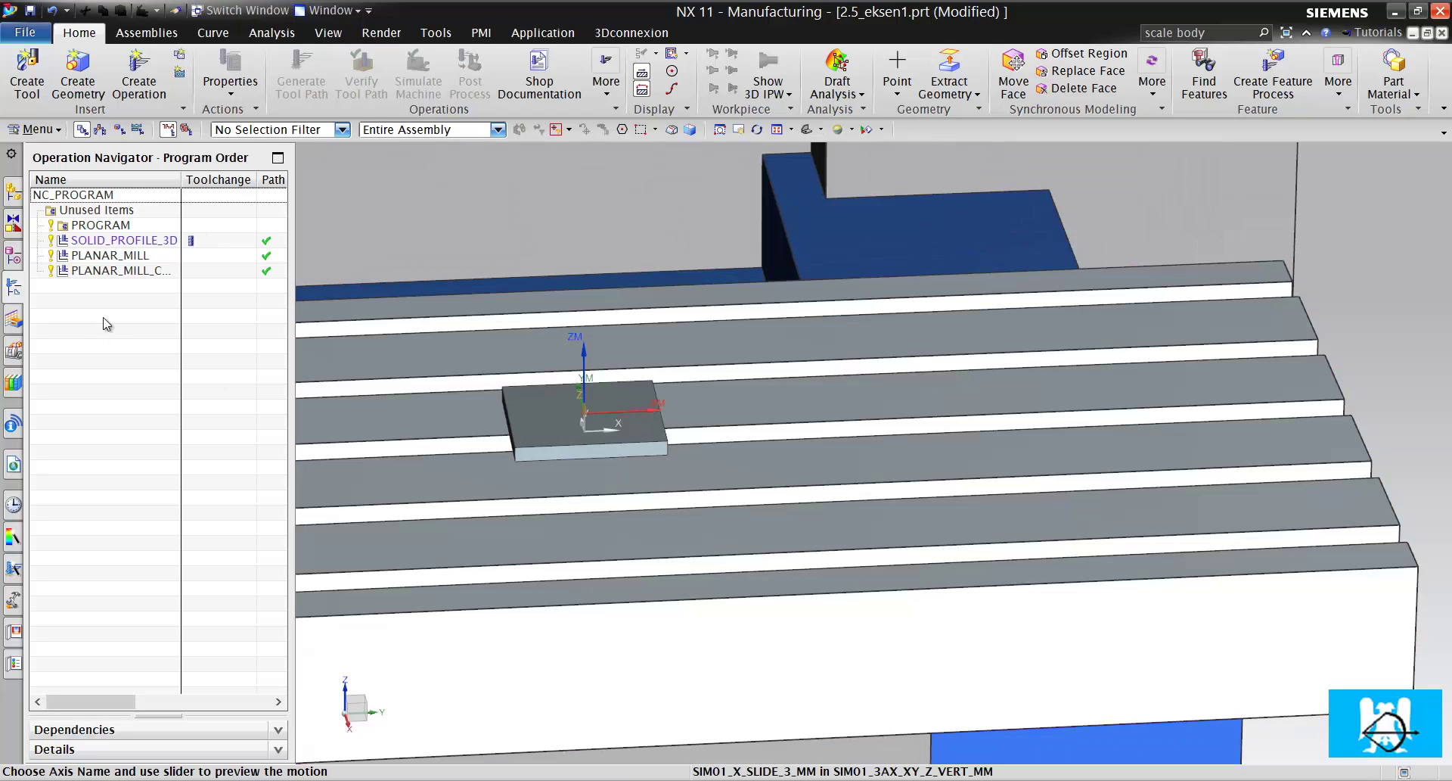
{"action": "left_click", "coordinate": [141, 255]}
{"action": "scroll", "coordinate": [537, 446], "scroll_direction": "up", "scroll_amount": 4}
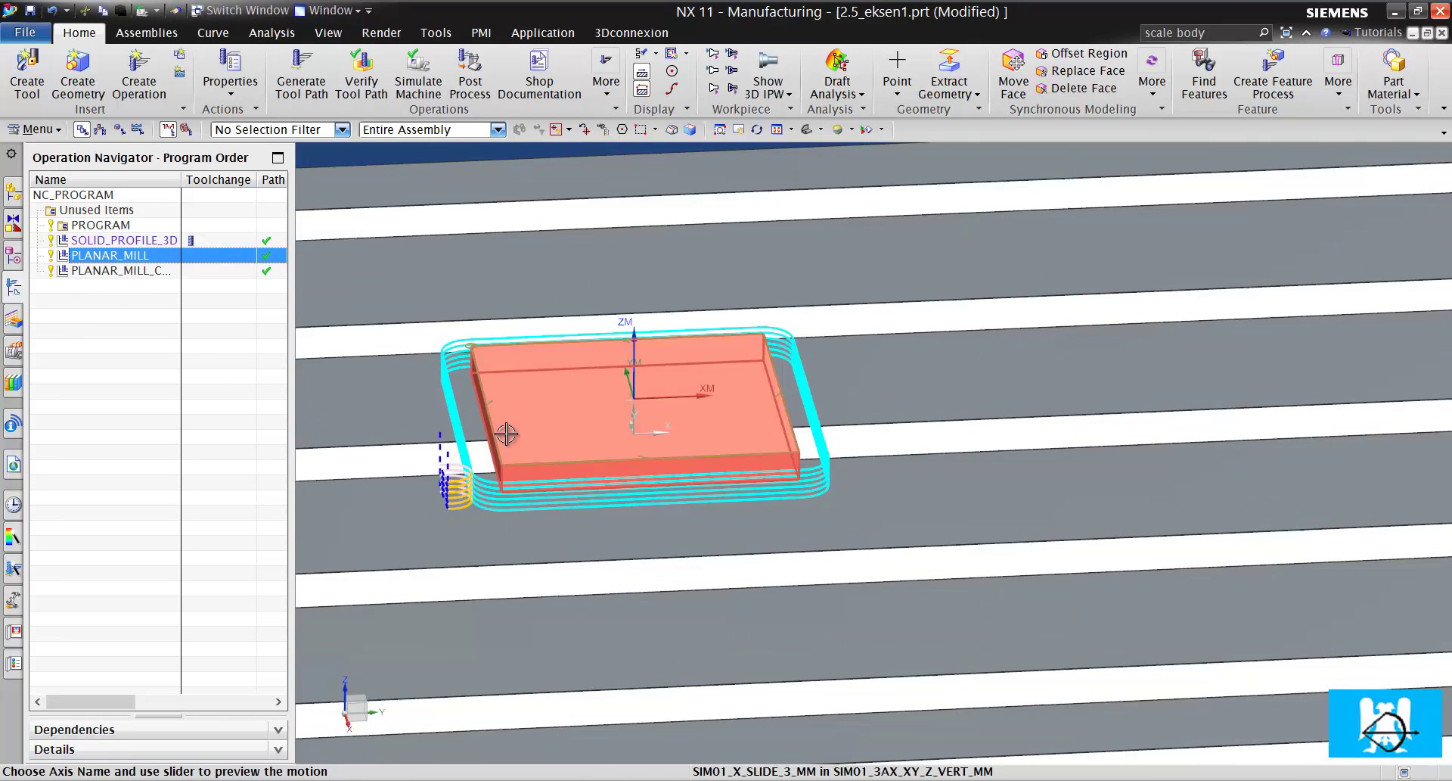
{"action": "scroll", "coordinate": [820, 451], "scroll_direction": "down", "scroll_amount": 2}
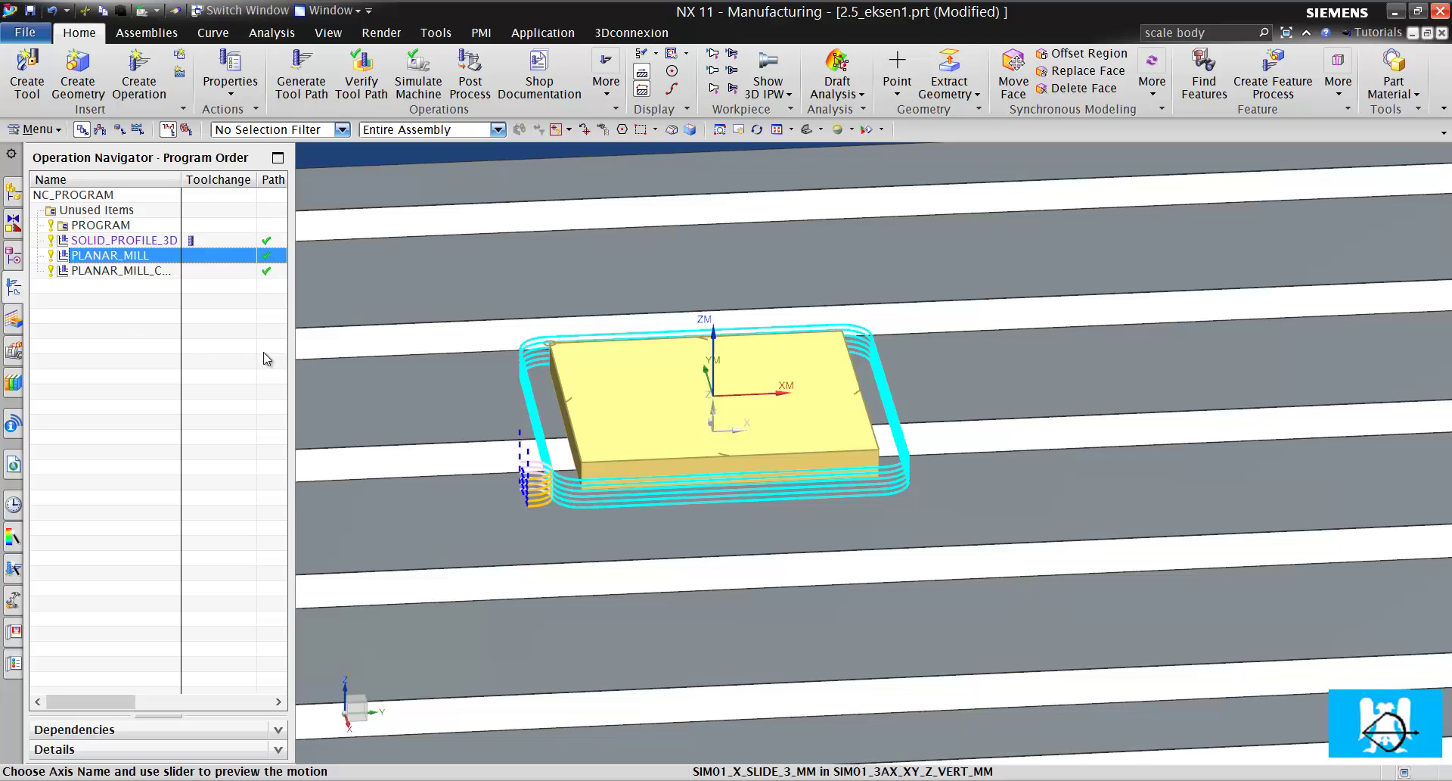
{"action": "left_click", "coordinate": [418, 74]}
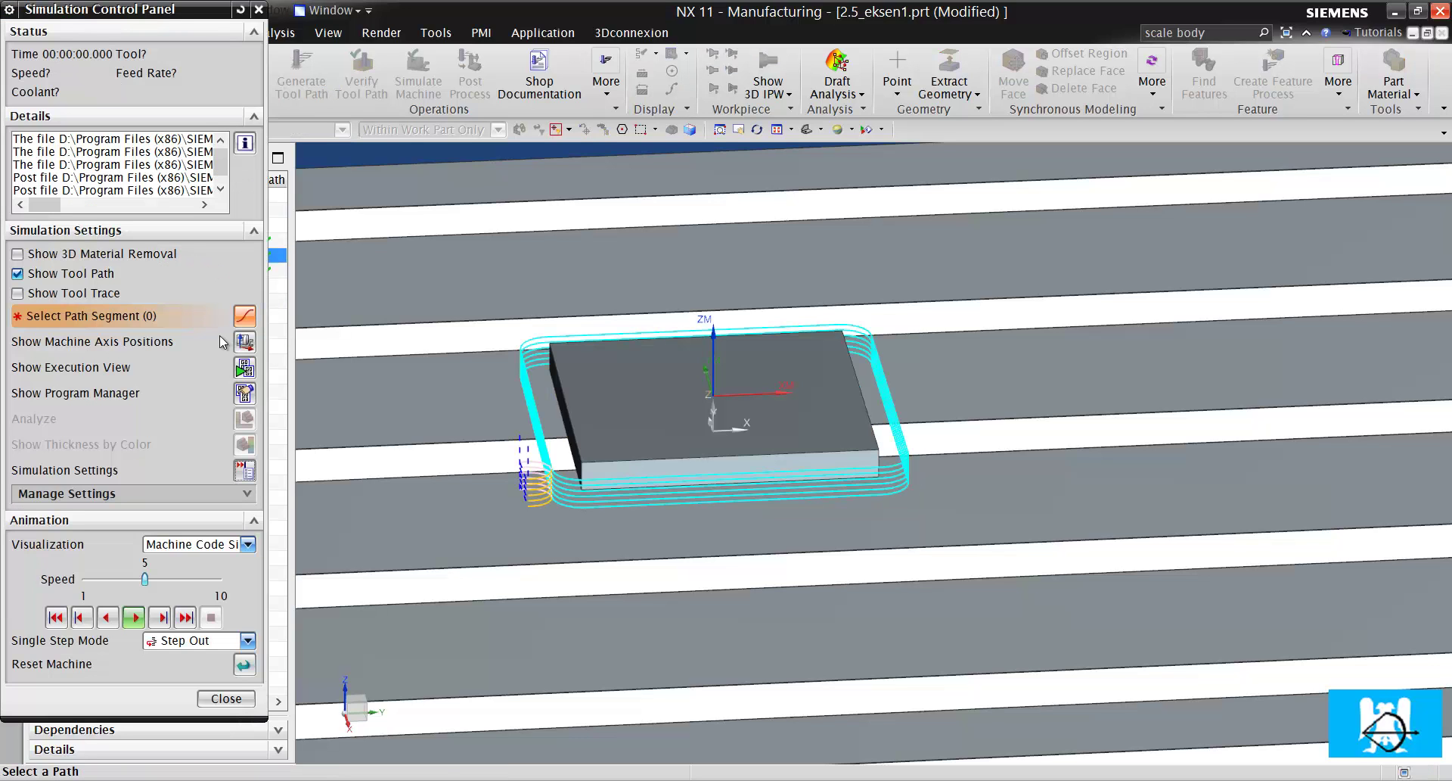
Turn on machine axis positions and play the PLANAR_MILL simulation at speed 8.
{"action": "left_click", "coordinate": [244, 342]}
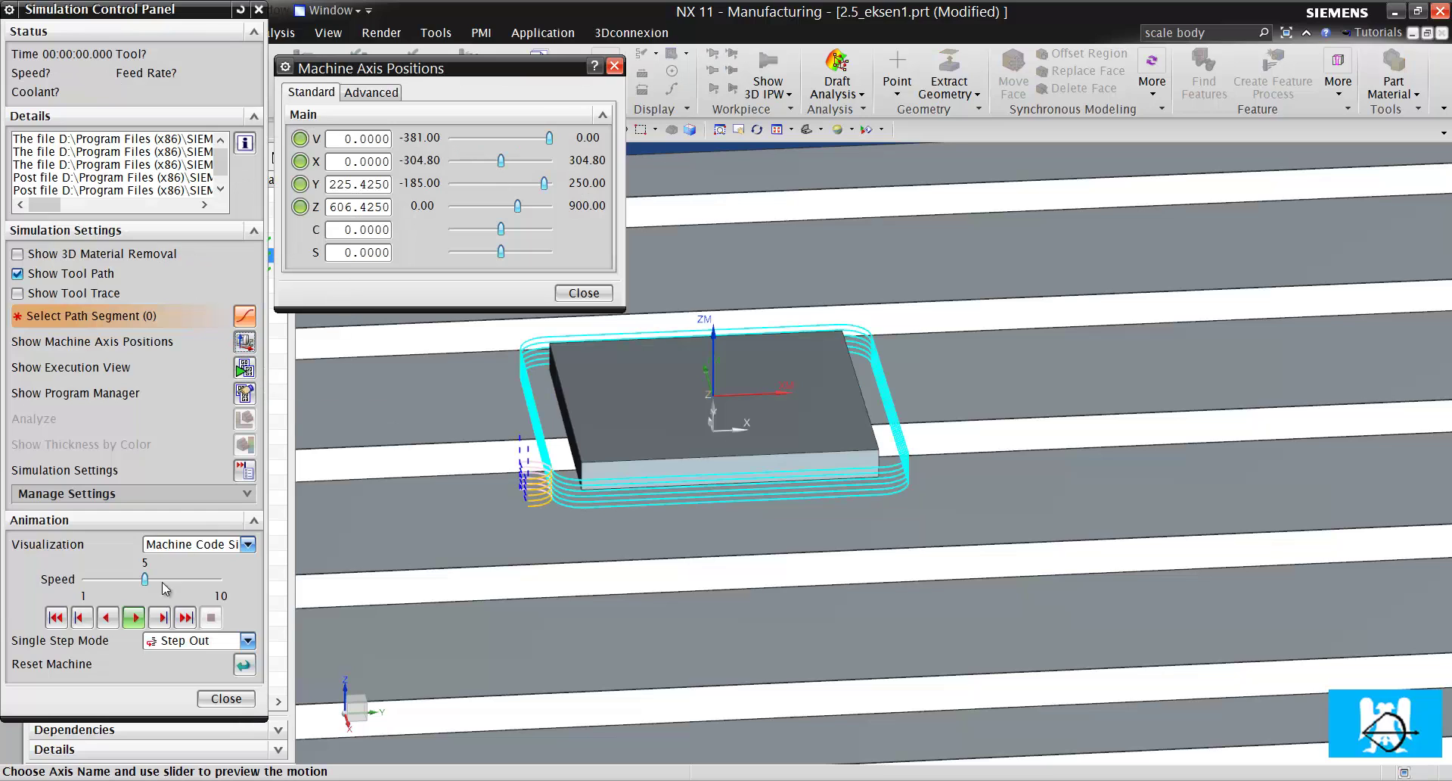
{"action": "left_click", "coordinate": [134, 617]}
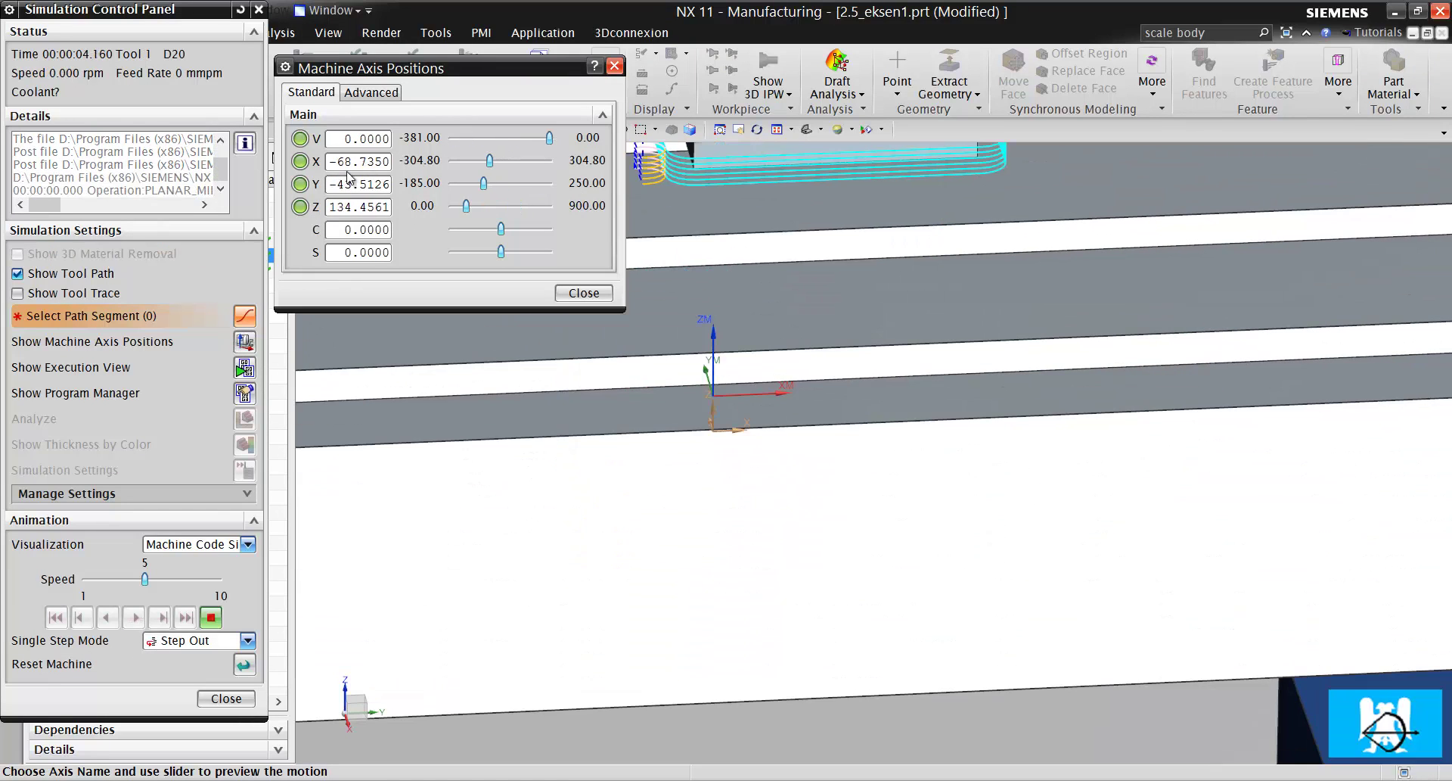
{"action": "scroll", "coordinate": [837, 610], "scroll_direction": "down", "scroll_amount": 6}
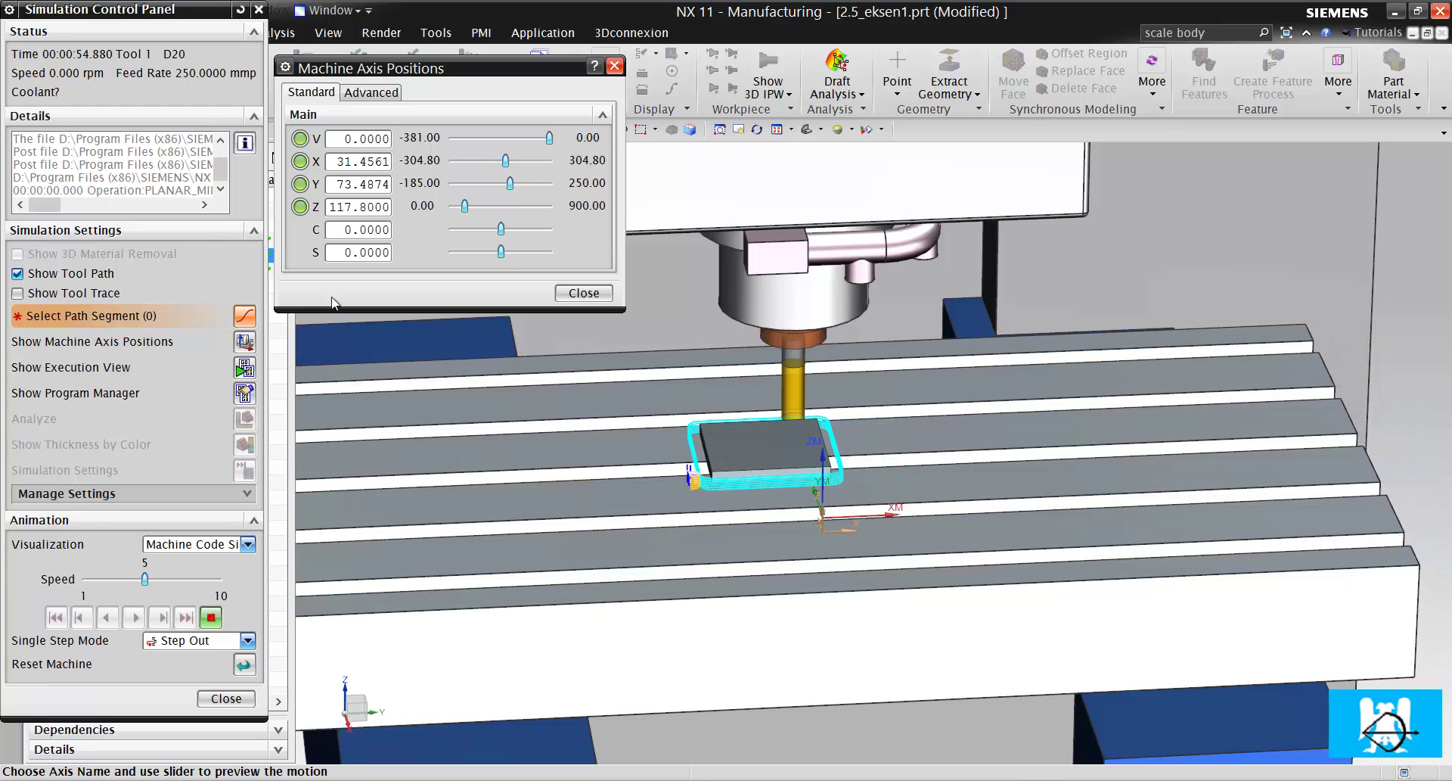
{"action": "left_click", "coordinate": [209, 588]}
{"action": "left_click", "coordinate": [206, 581]}
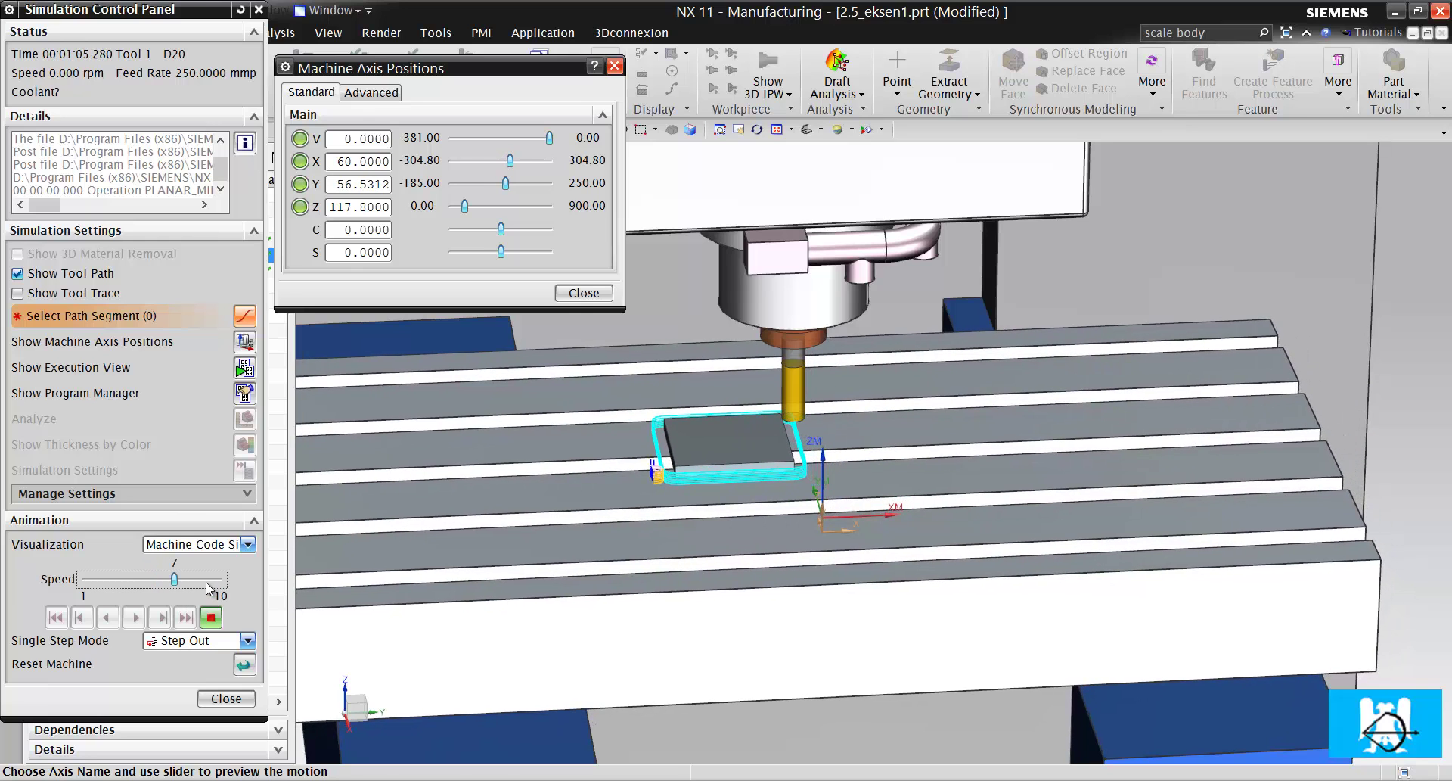
{"action": "left_click", "coordinate": [205, 578]}
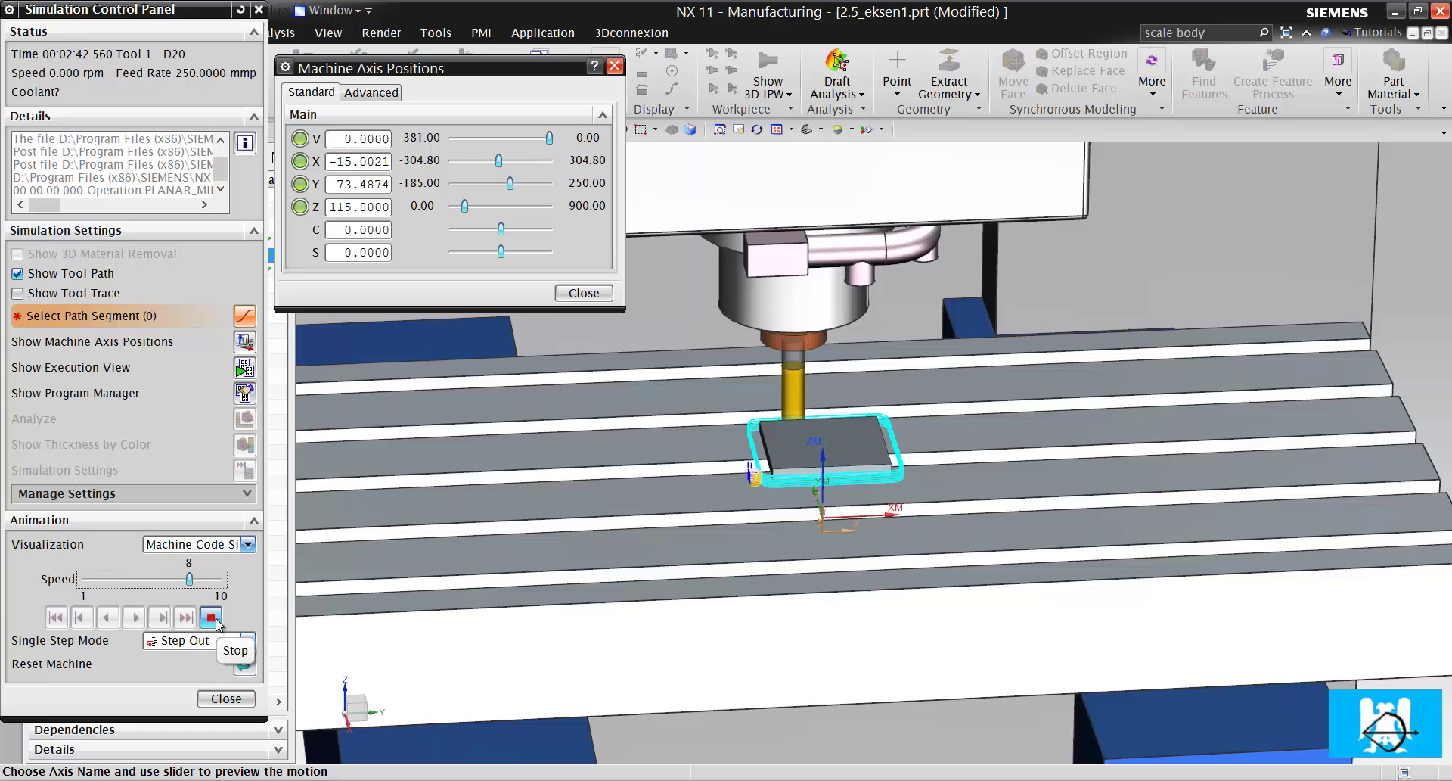
Close the PLANAR_MILL machine simulation.
{"action": "left_click", "coordinate": [230, 700]}
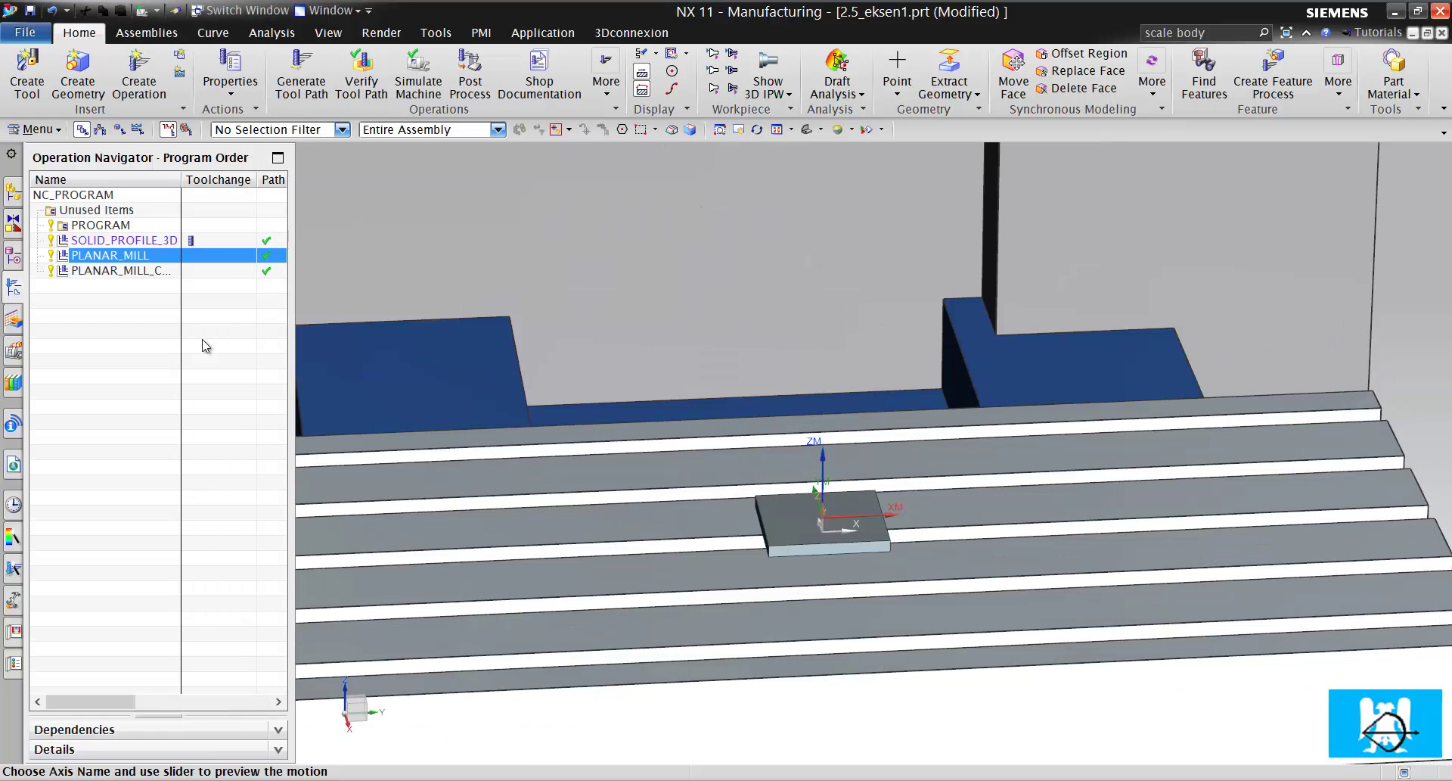
{"action": "scroll", "coordinate": [759, 540], "scroll_direction": "up", "scroll_amount": 5}
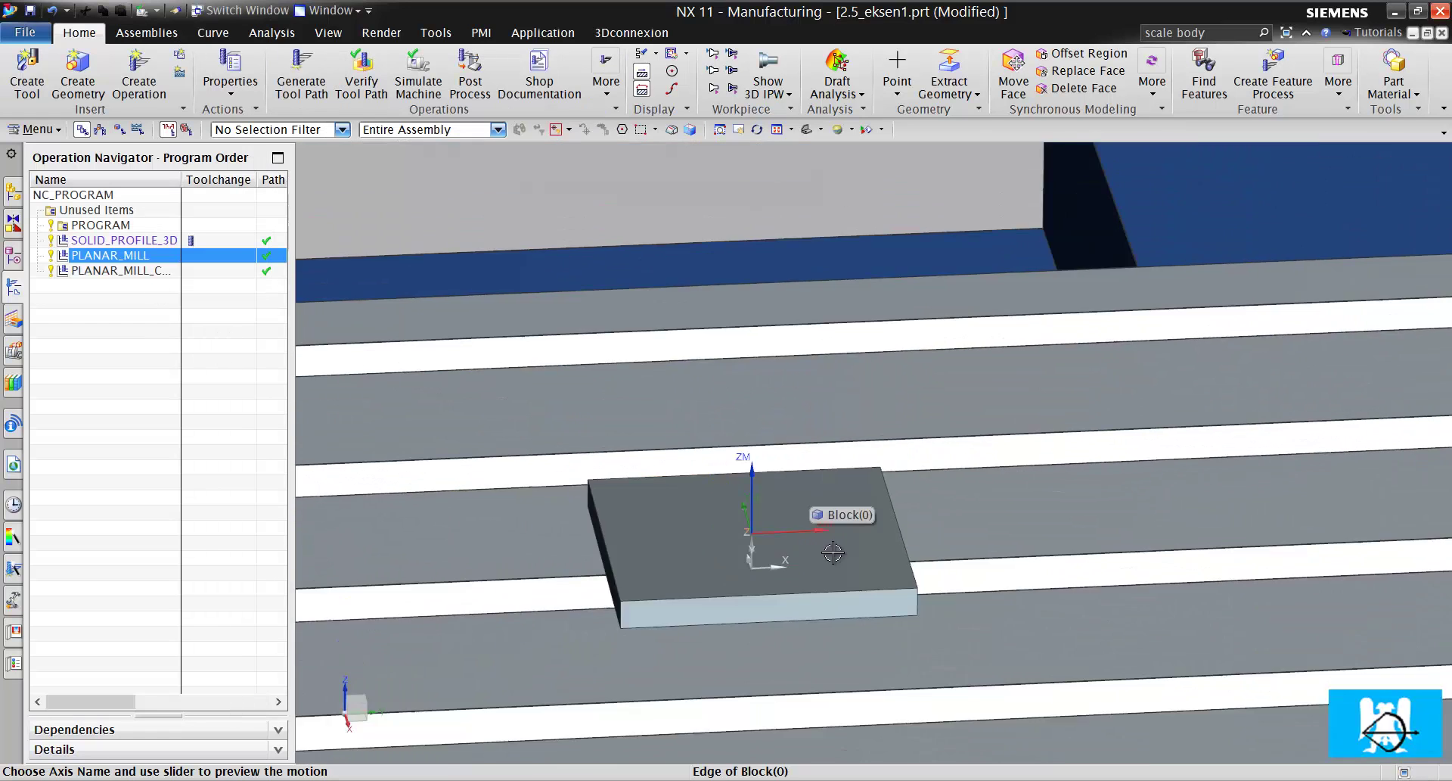
{"action": "scroll", "coordinate": [759, 540], "scroll_direction": "up", "scroll_amount": 2}
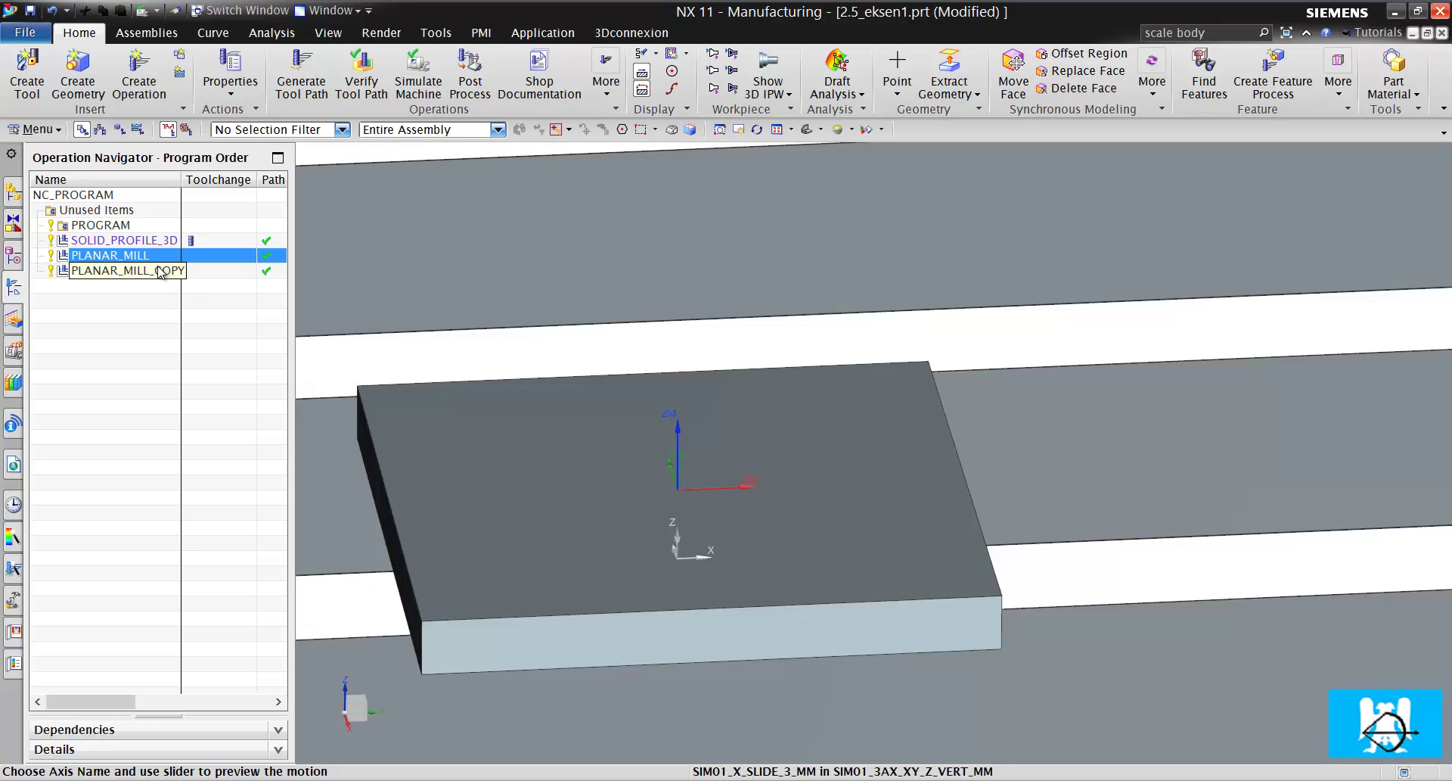
Open PLANAR_MILL_COPY in the Planar Mill dialog and bring up its Cut Levels settings.
{"action": "left_click", "coordinate": [161, 270]}
{"action": "scroll", "coordinate": [729, 315], "scroll_direction": "down", "scroll_amount": 3}
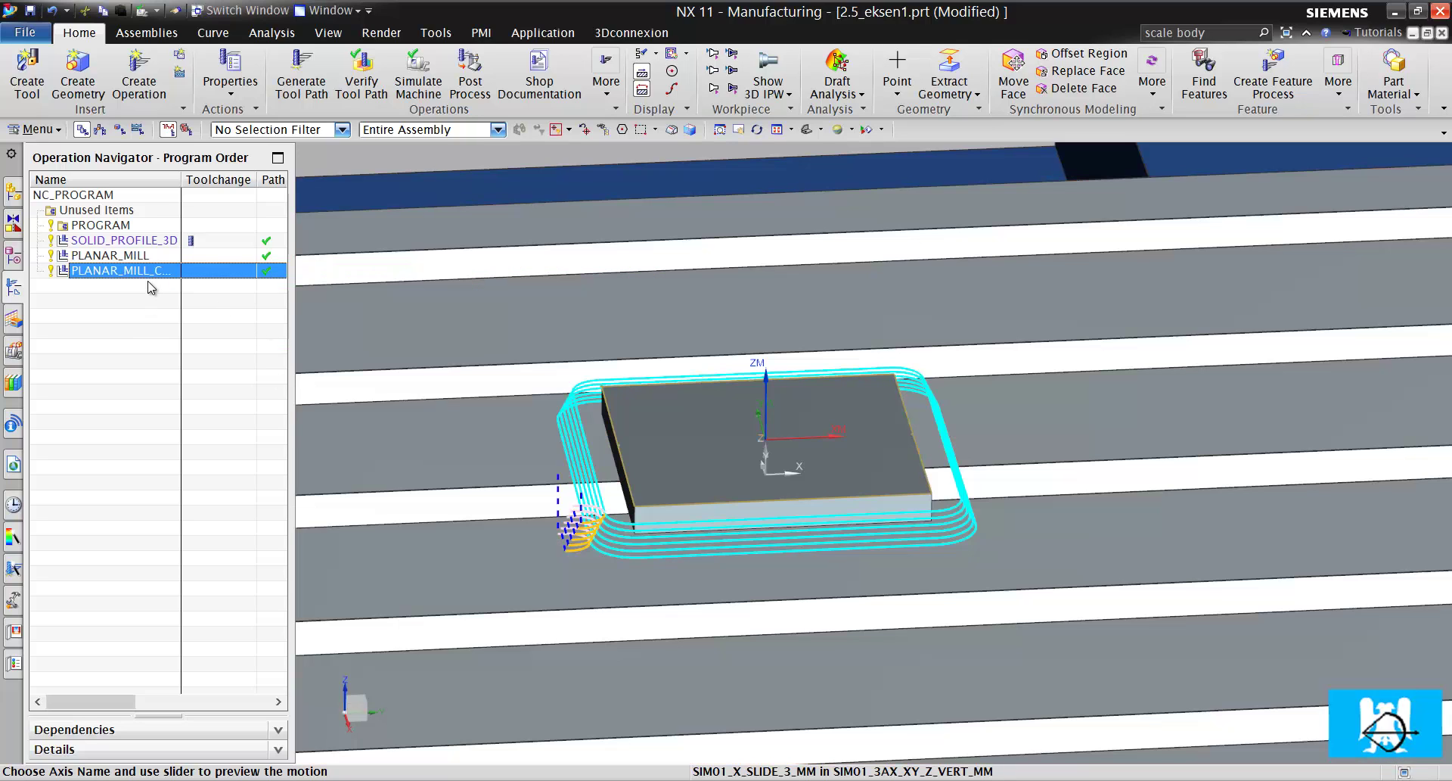
{"action": "double_click", "coordinate": [148, 271]}
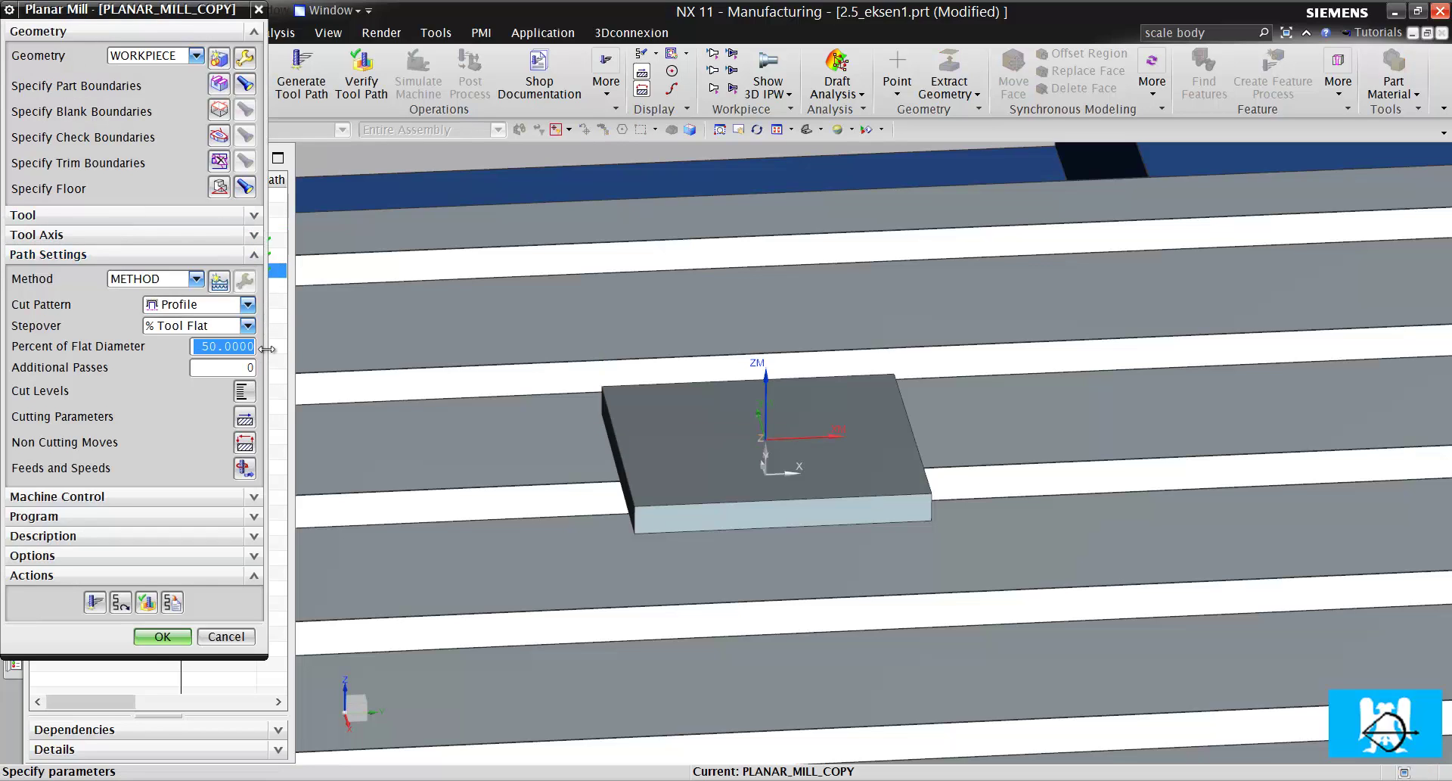
{"action": "left_click", "coordinate": [244, 392]}
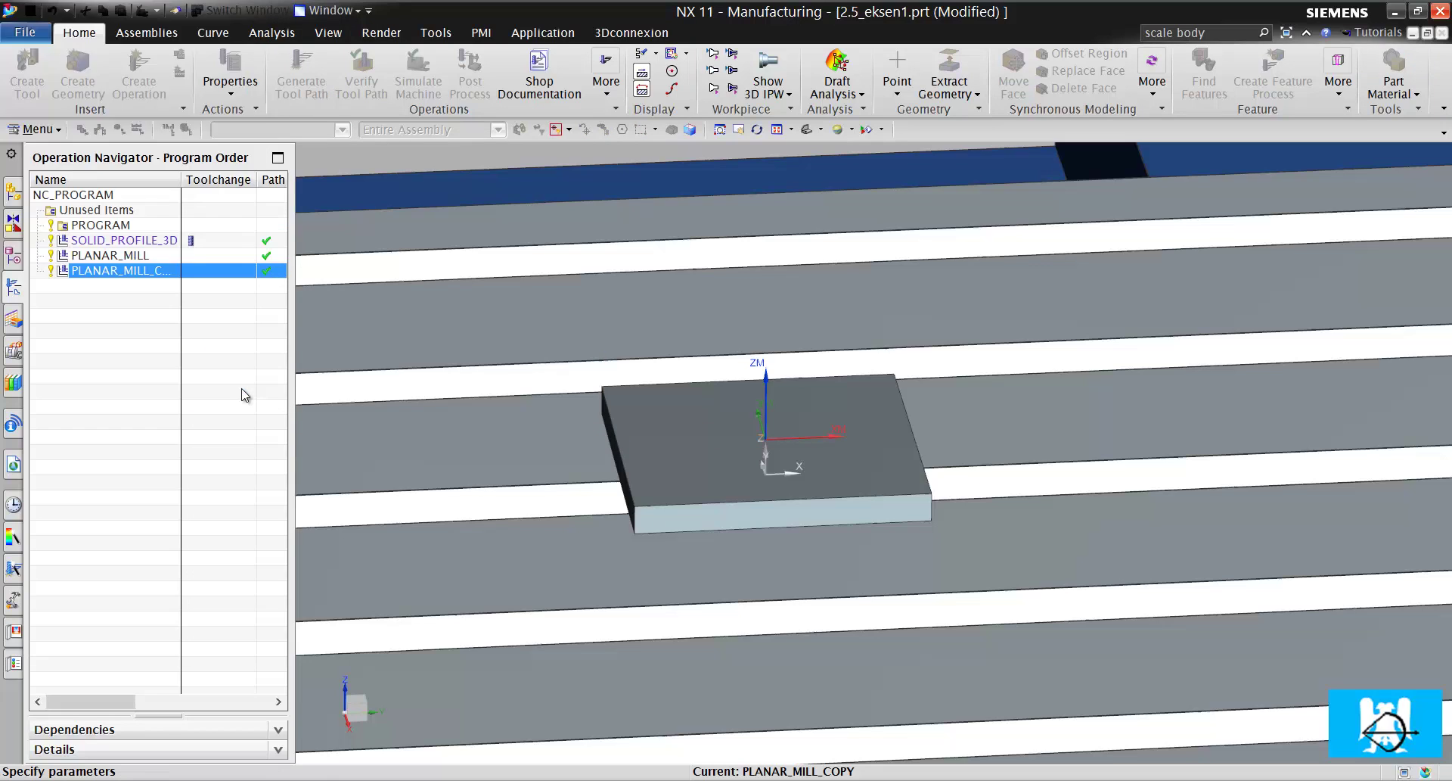
Confirm Cut Levels keep depth per cut 2.0000 and incremental side stock 1.0000.
{"action": "left_click", "coordinate": [233, 156]}
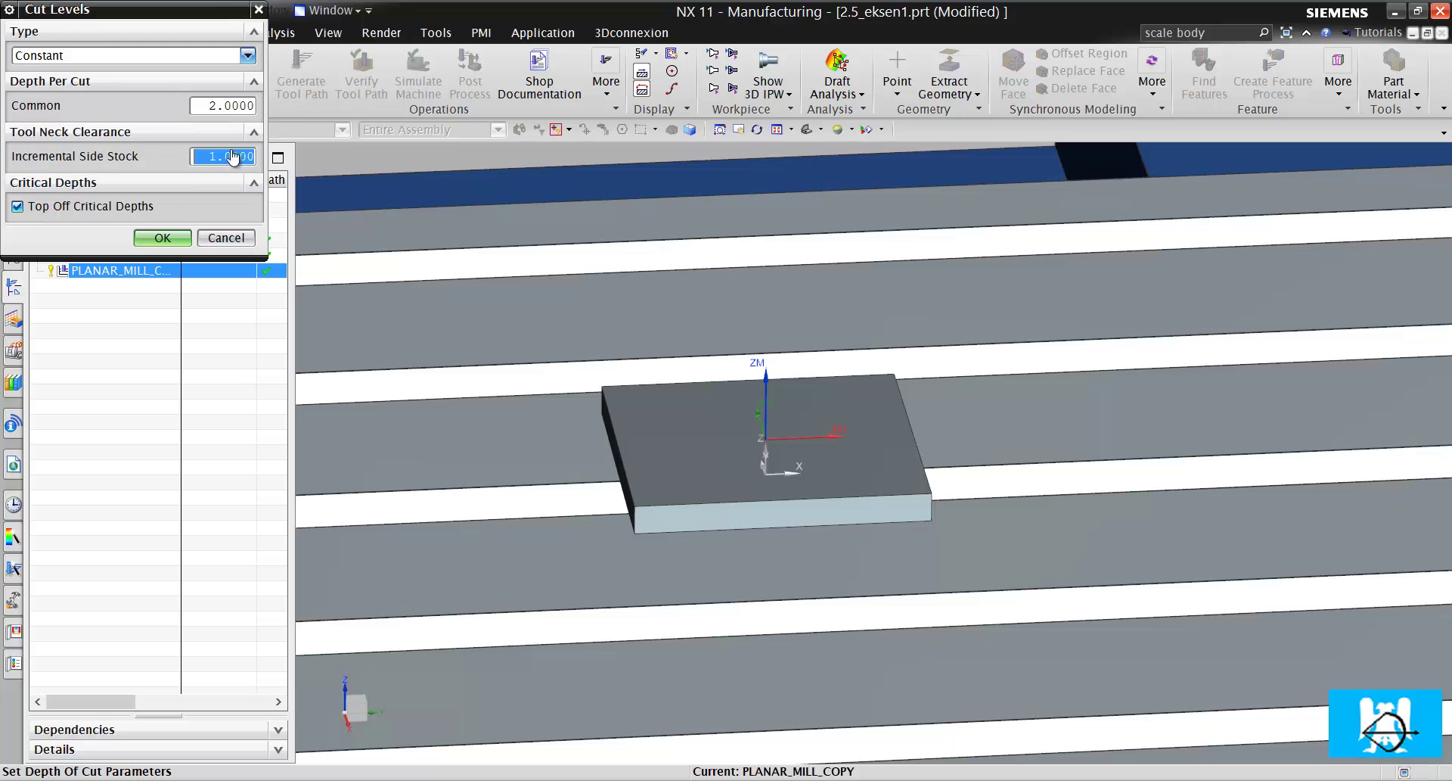
{"action": "left_click", "coordinate": [233, 107]}
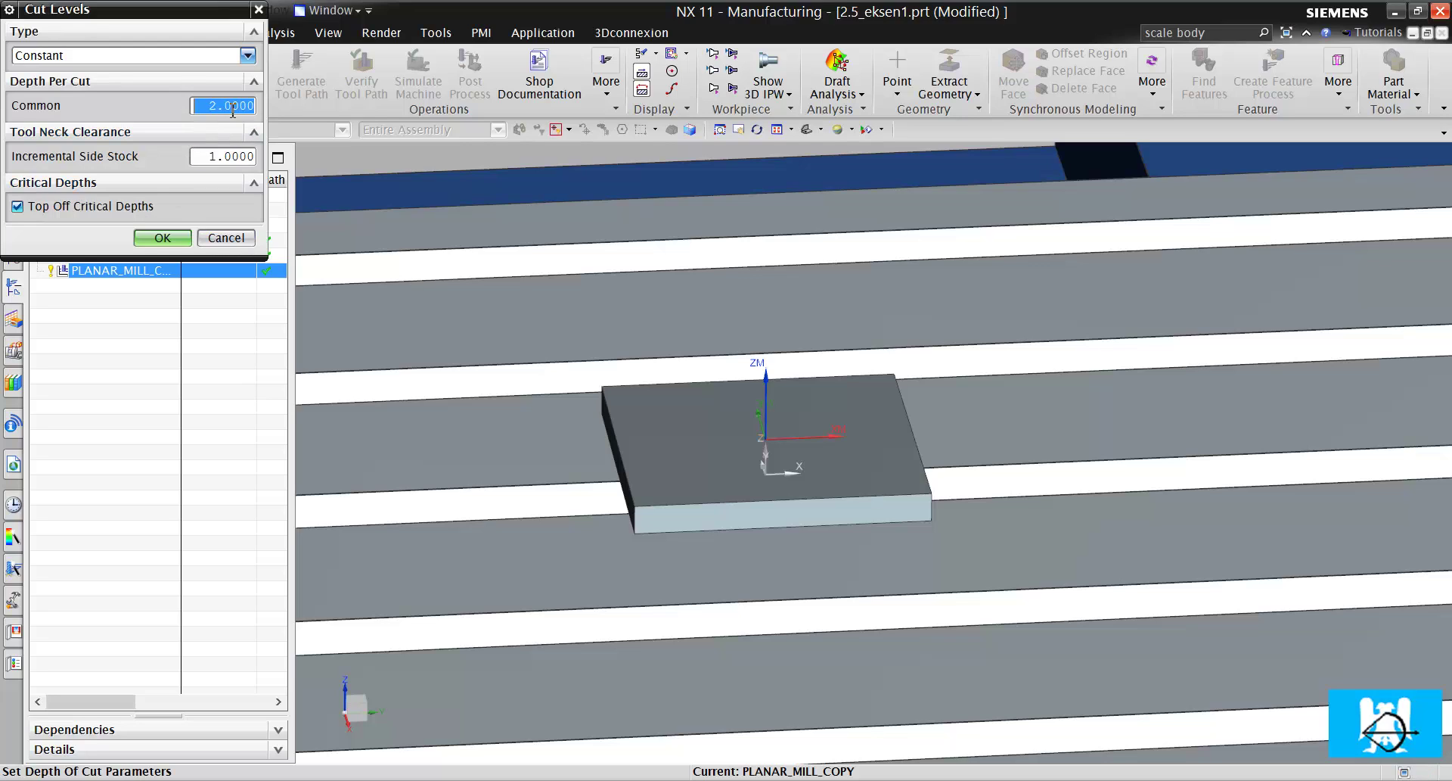
{"action": "left_click", "coordinate": [227, 160]}
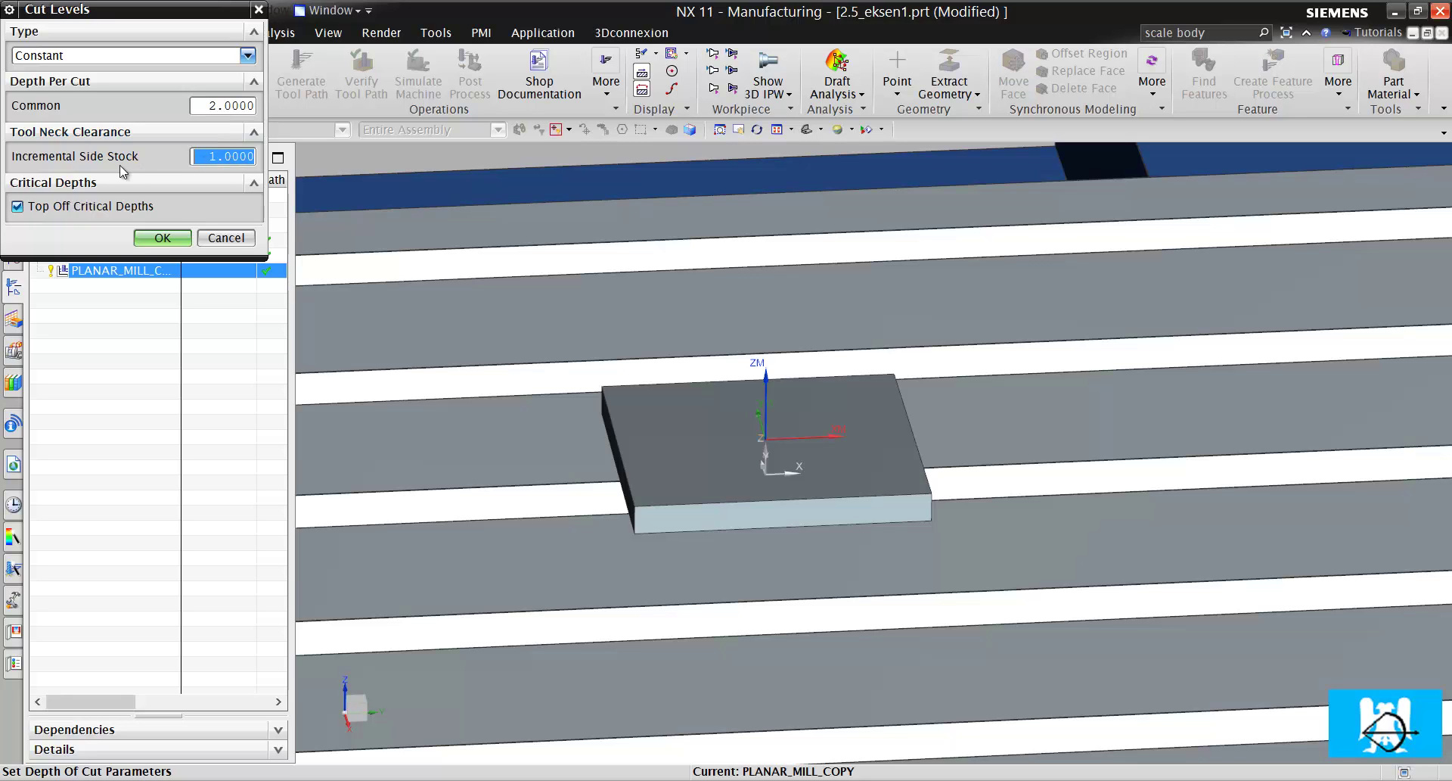
{"action": "left_click", "coordinate": [226, 237]}
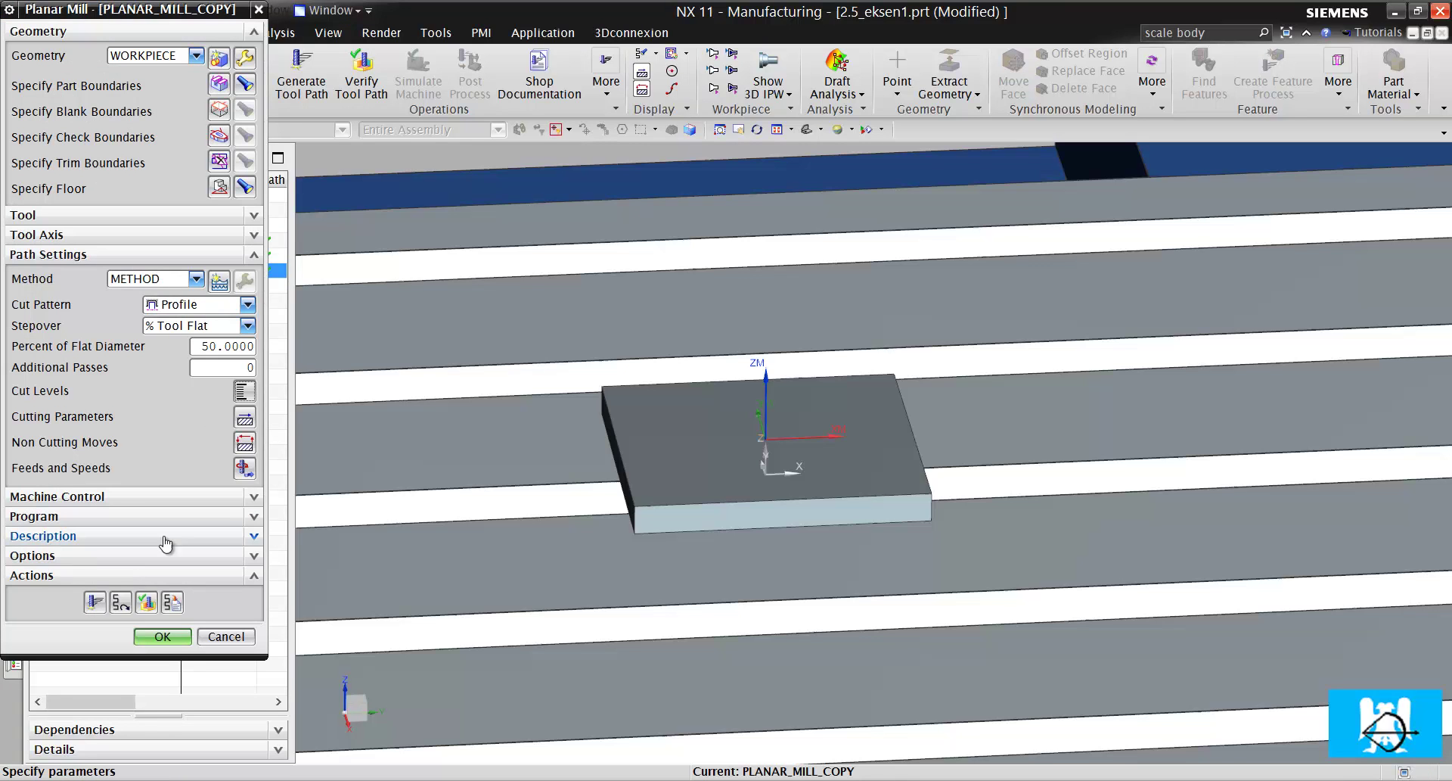
Regenerate and replay the PLANAR_MILL_COPY toolpath, then cancel the dialog without saving.
{"action": "left_click", "coordinate": [120, 601]}
{"action": "scroll", "coordinate": [560, 521], "scroll_direction": "up", "scroll_amount": 5}
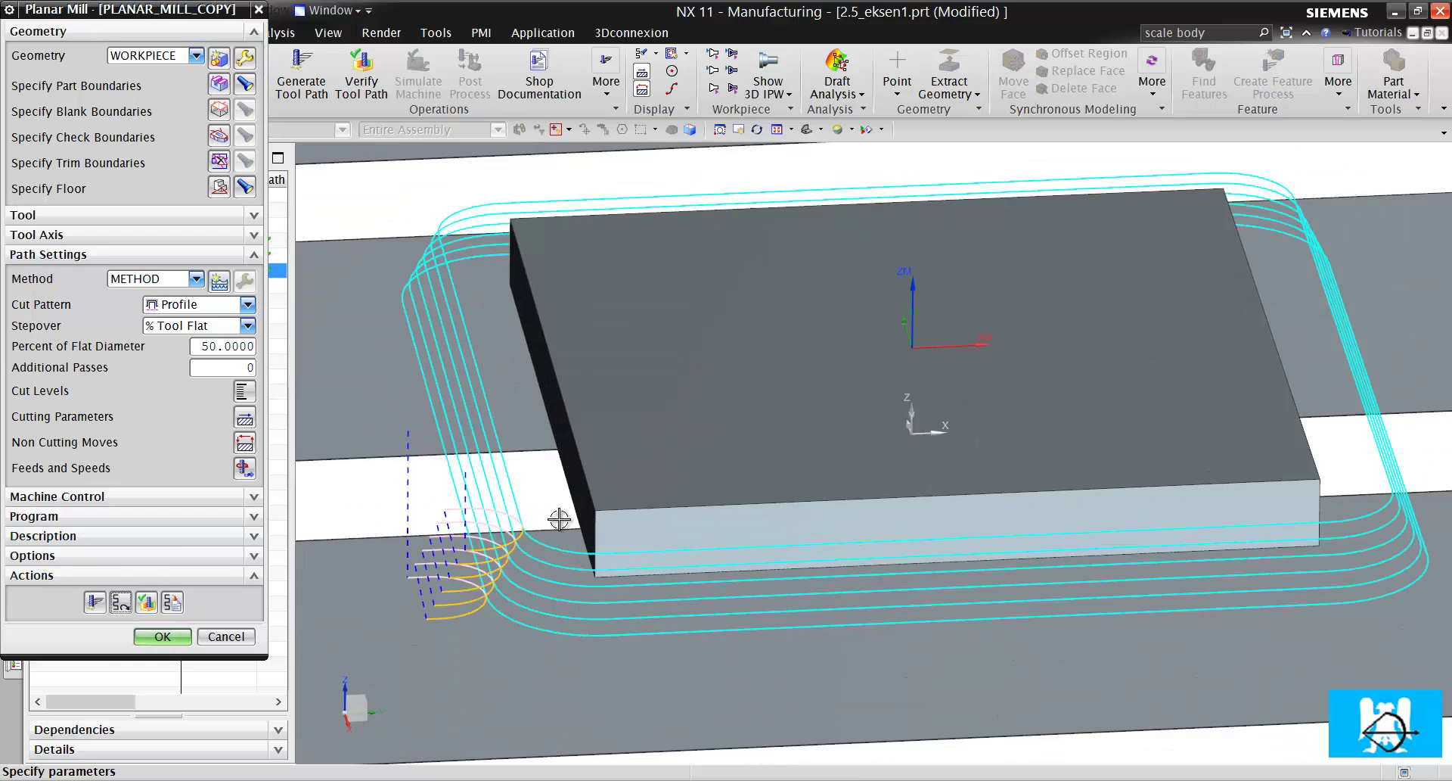
{"action": "scroll", "coordinate": [486, 534], "scroll_direction": "down", "scroll_amount": 5}
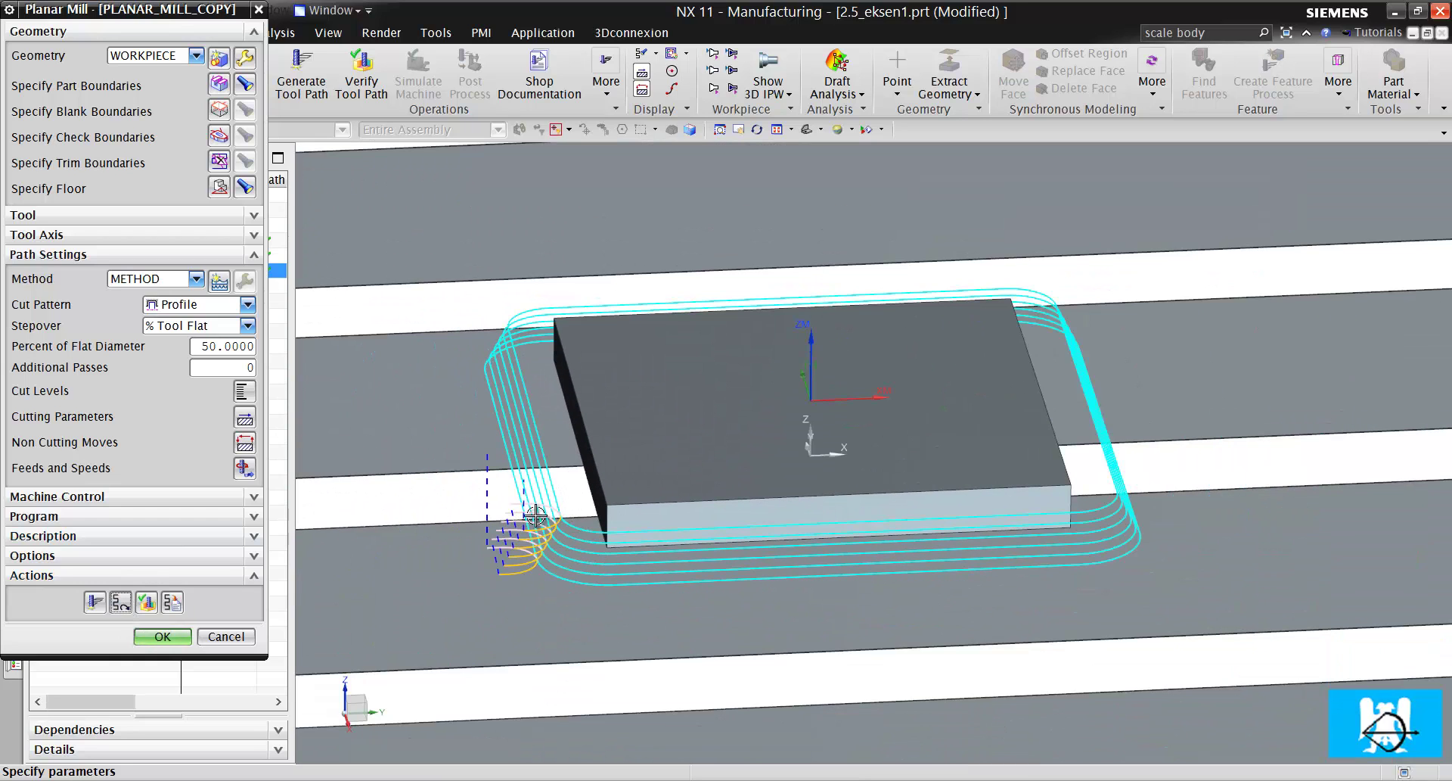
{"action": "left_click", "coordinate": [147, 602]}
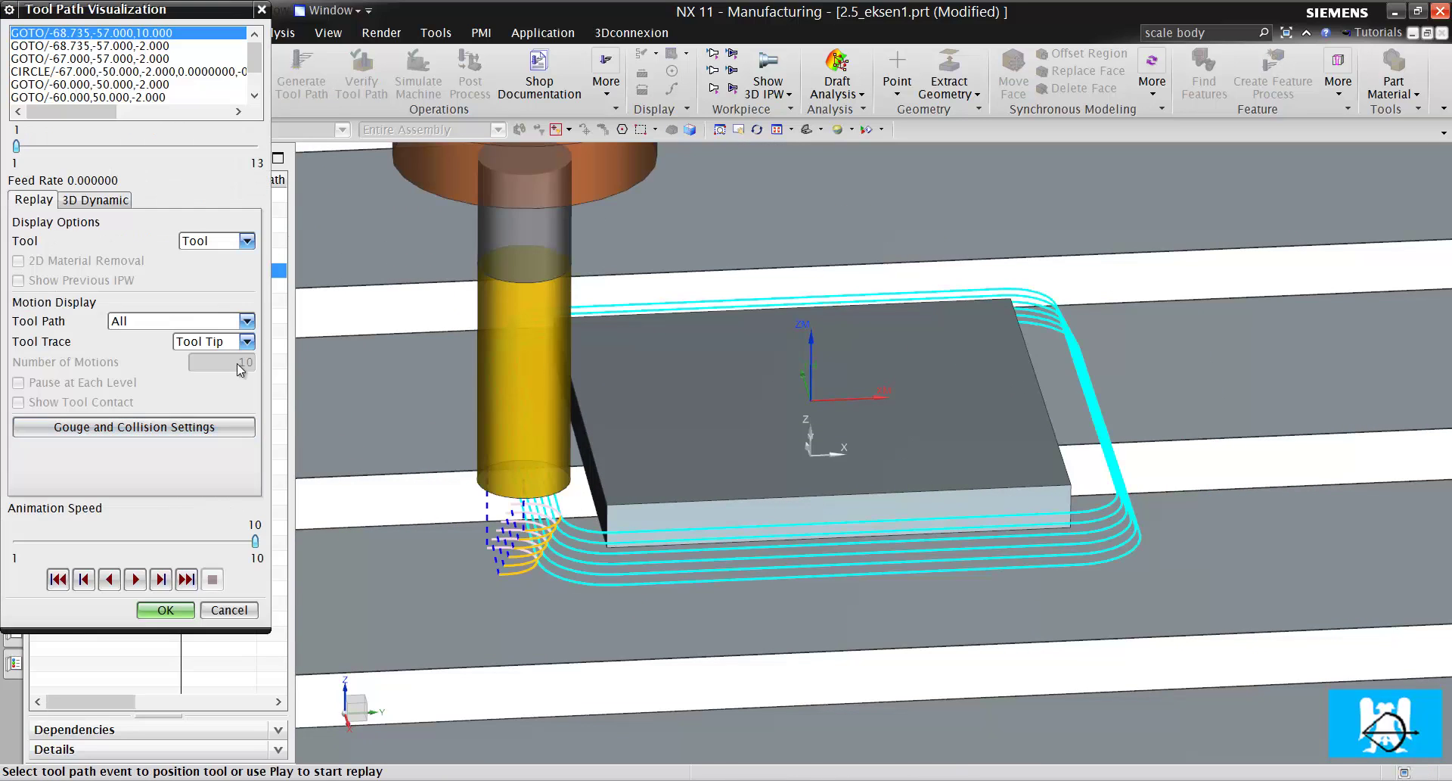
{"action": "left_click", "coordinate": [229, 610]}
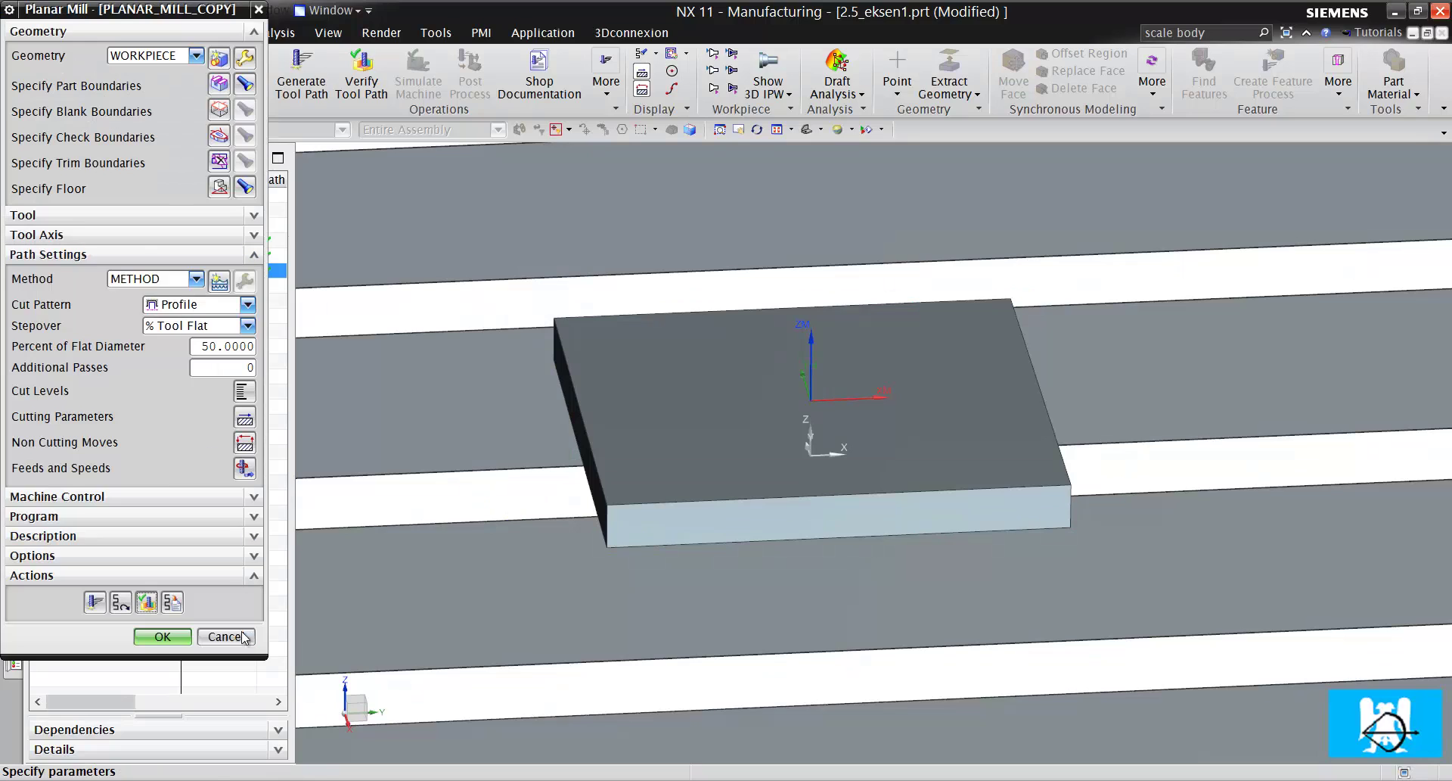
{"action": "left_click", "coordinate": [227, 636]}
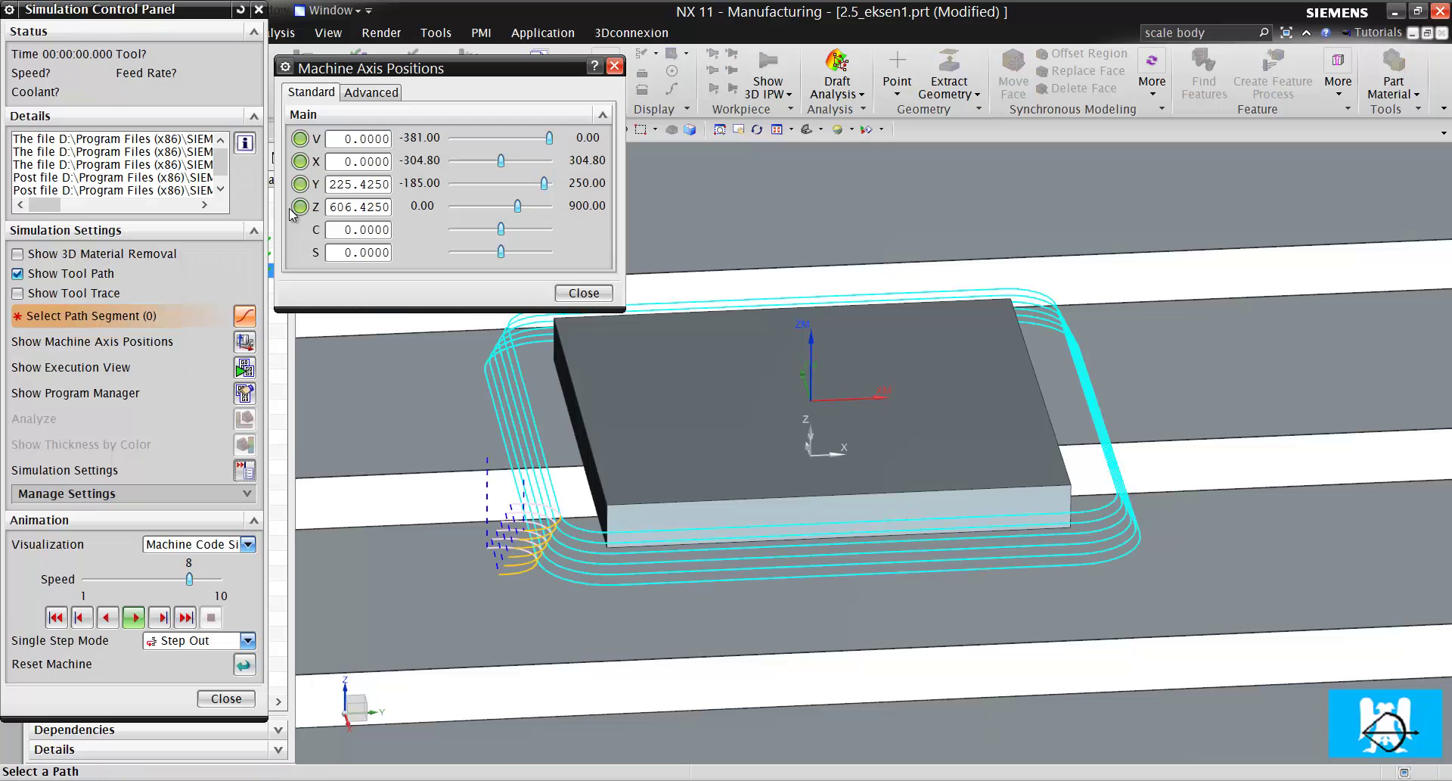
Play the PLANAR_MILL_COPY machine simulation with axis positions updating live.
{"action": "left_click", "coordinate": [159, 617]}
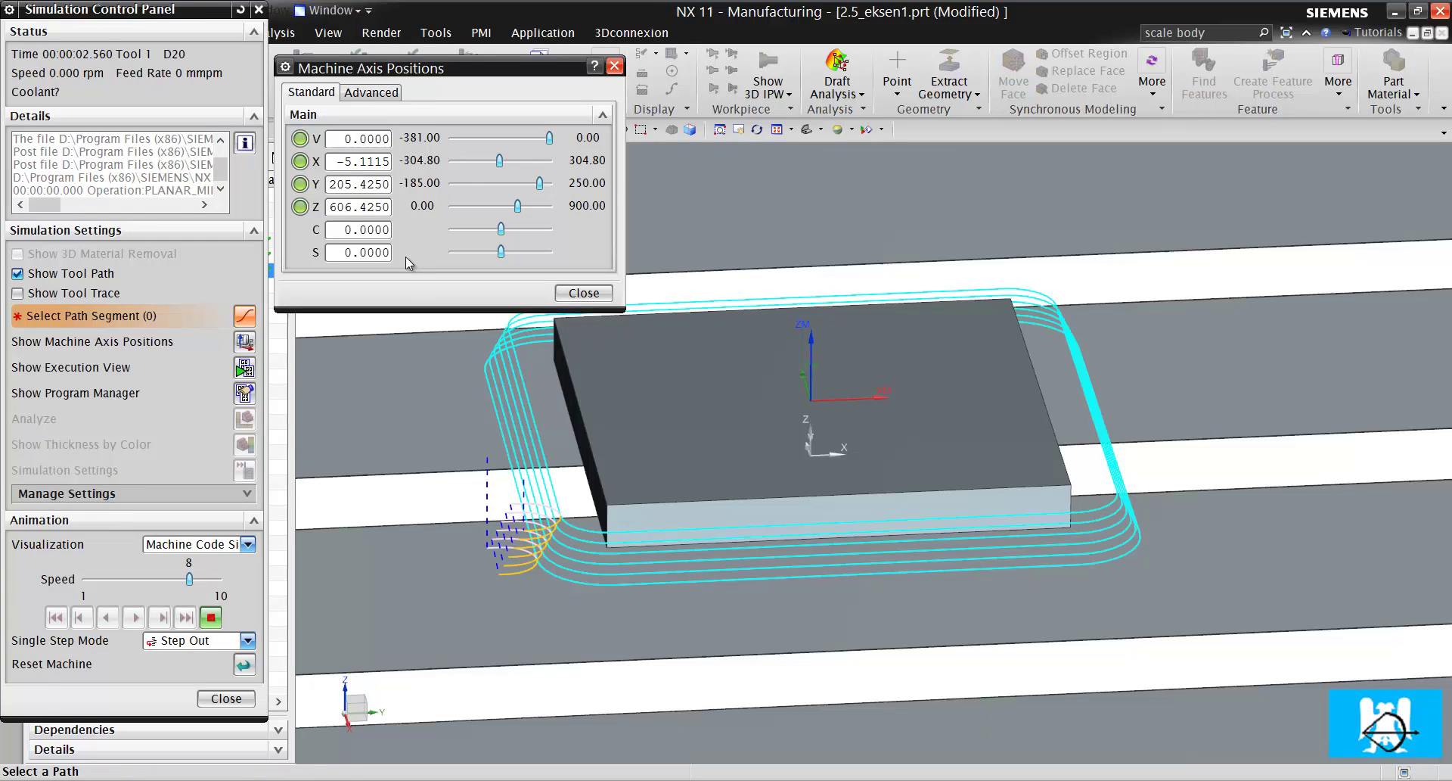
{"action": "scroll", "coordinate": [1086, 544], "scroll_direction": "down", "scroll_amount": 5}
{"action": "scroll", "coordinate": [1086, 545], "scroll_direction": "up", "scroll_amount": 3}
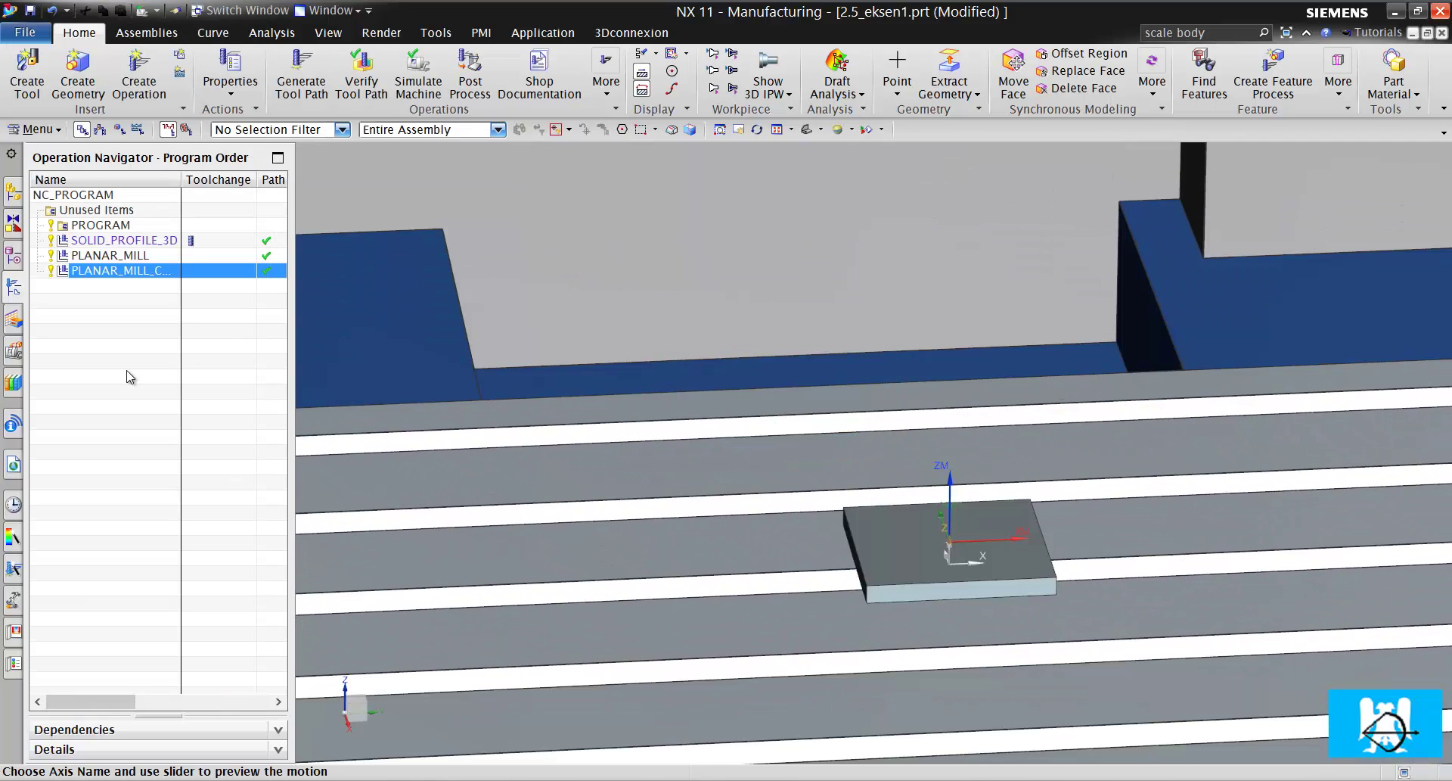
Clear the operation selection and bring up the Window list of open parts.
{"action": "left_click", "coordinate": [130, 376]}
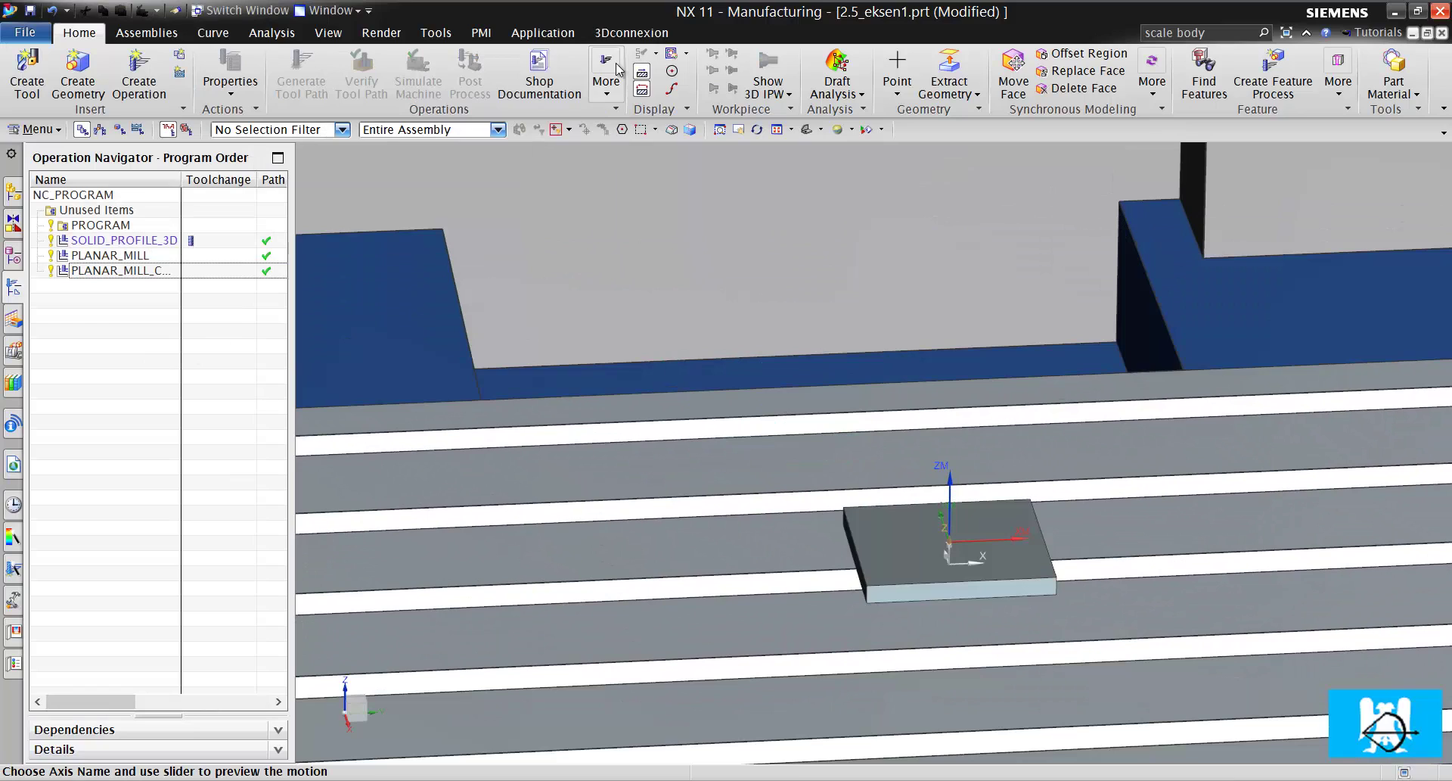
{"action": "left_click", "coordinate": [332, 11]}
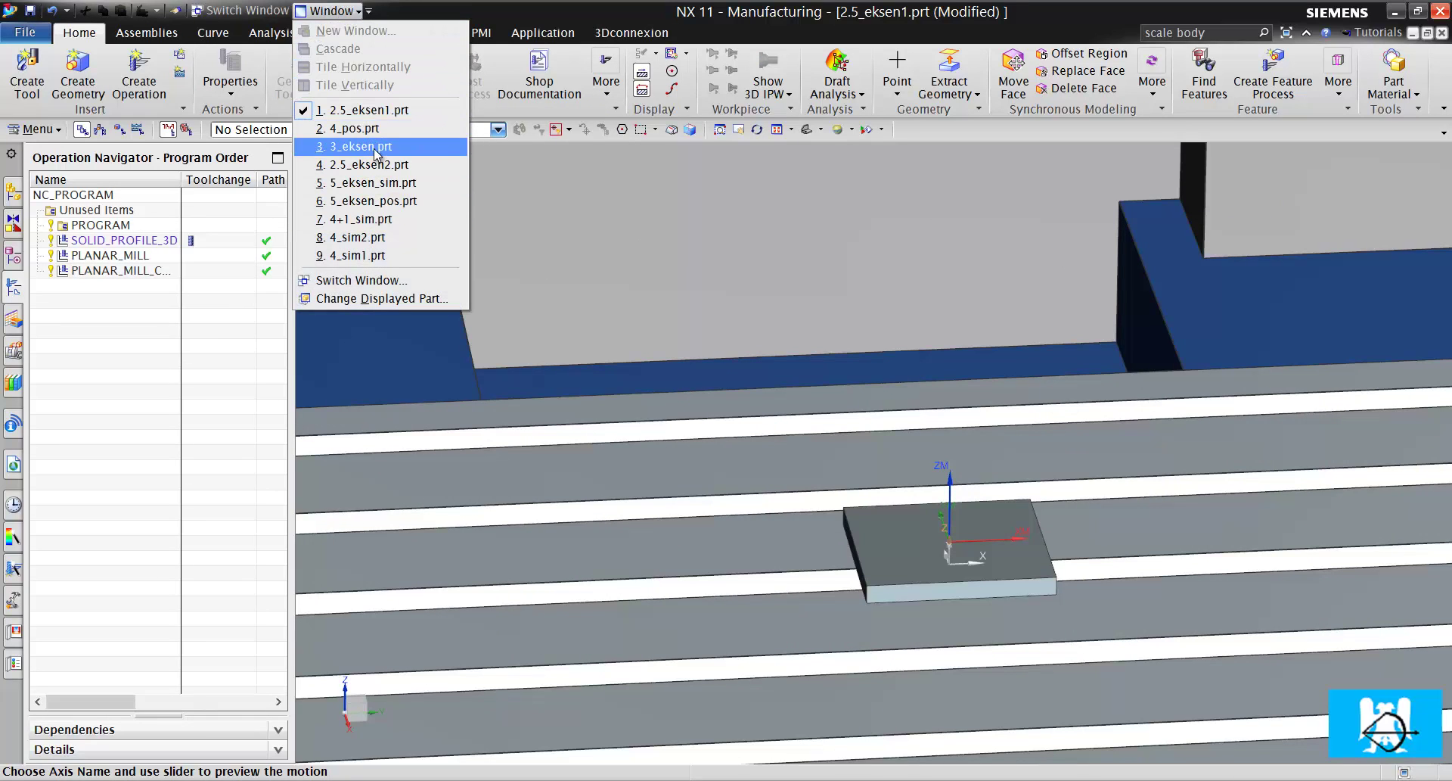
{"action": "mouse_move", "coordinate": [376, 152]}
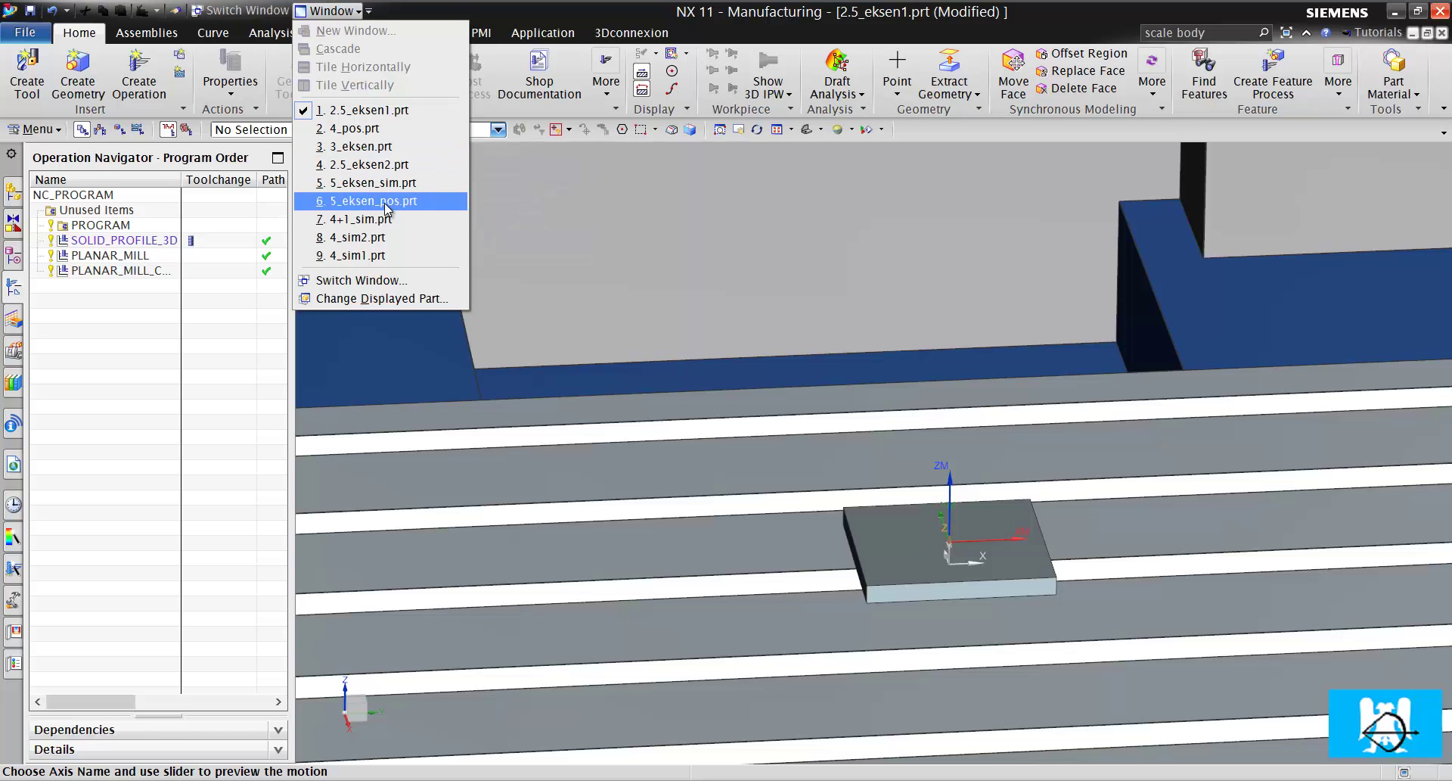
Make 2.5_eksen2.prt the displayed part.
{"action": "left_click", "coordinate": [386, 164]}
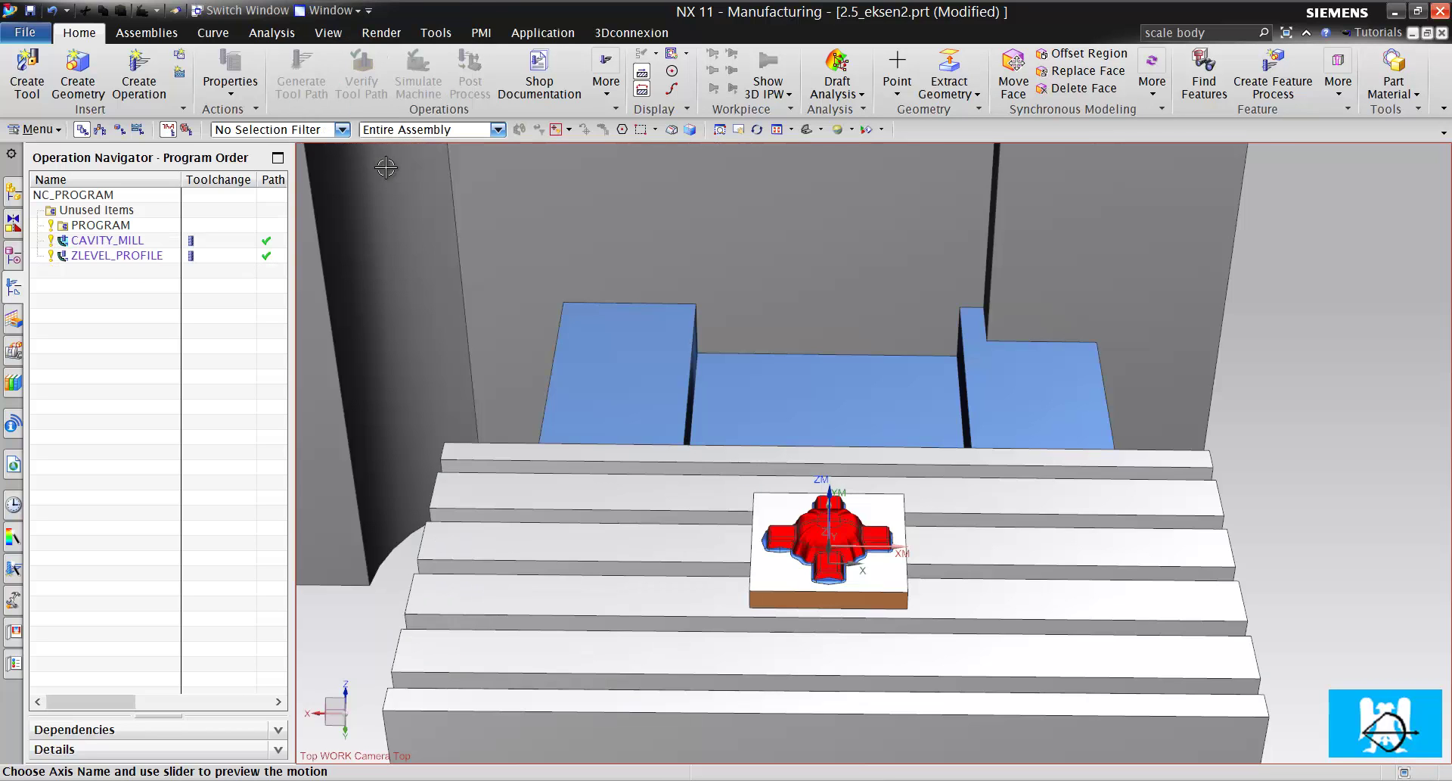
{"action": "scroll", "coordinate": [908, 559], "scroll_direction": "up", "scroll_amount": 3}
{"action": "scroll", "coordinate": [900, 386], "scroll_direction": "down", "scroll_amount": 4}
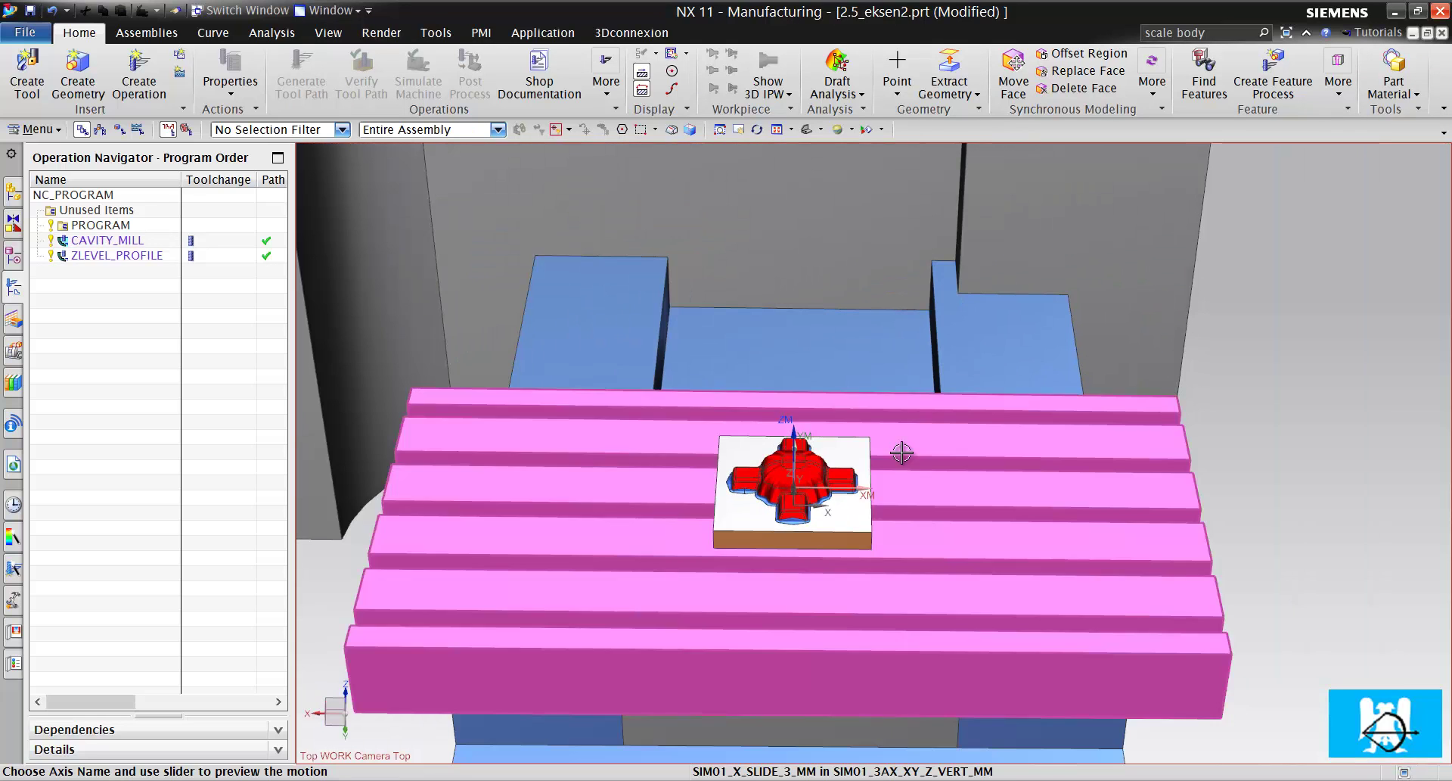
{"action": "scroll", "coordinate": [870, 431], "scroll_direction": "up", "scroll_amount": 5}
{"action": "scroll", "coordinate": [833, 501], "scroll_direction": "up", "scroll_amount": 3}
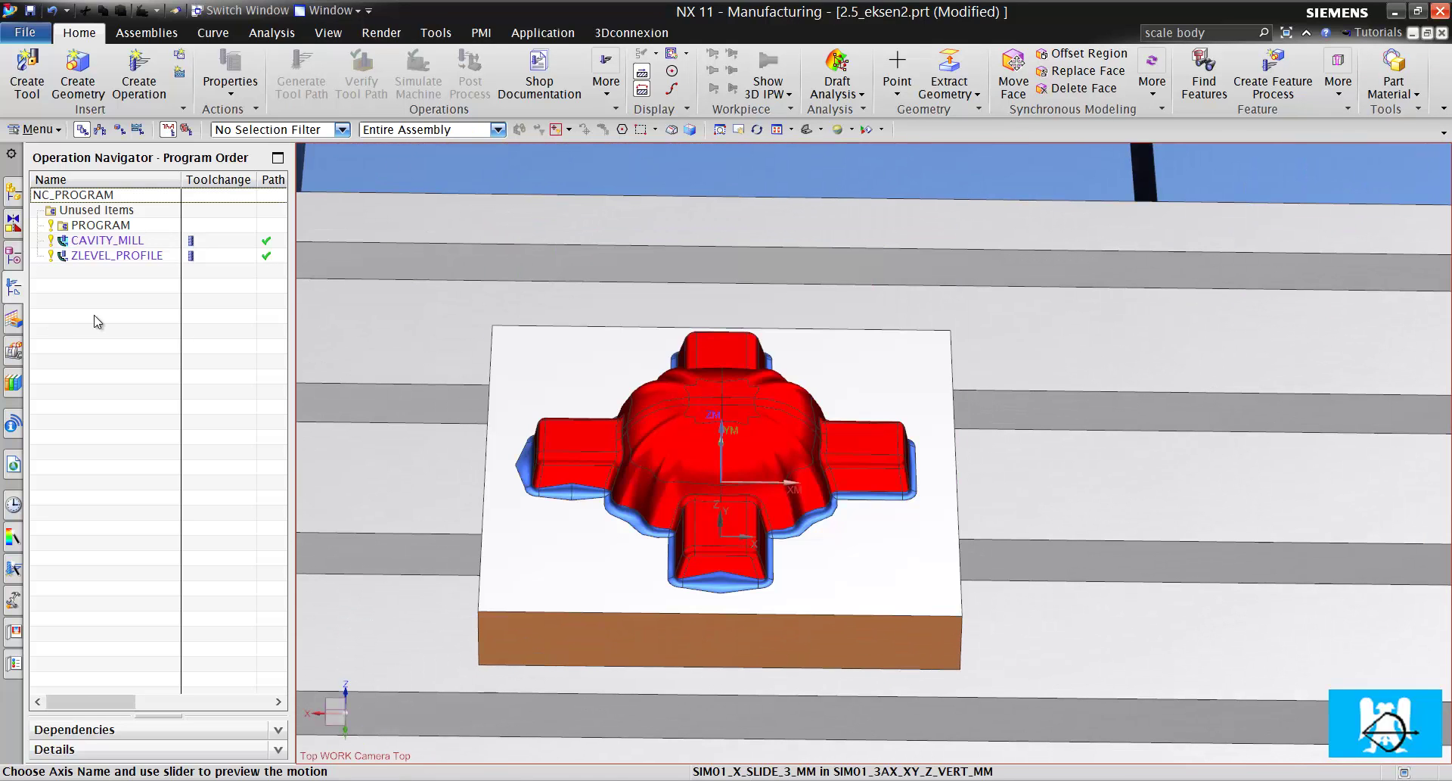
Review the CAVITY_MILL and ZLEVEL_PROFILE tool paths, then select CAVITY_MILL for simulation.
{"action": "left_click", "coordinate": [140, 241]}
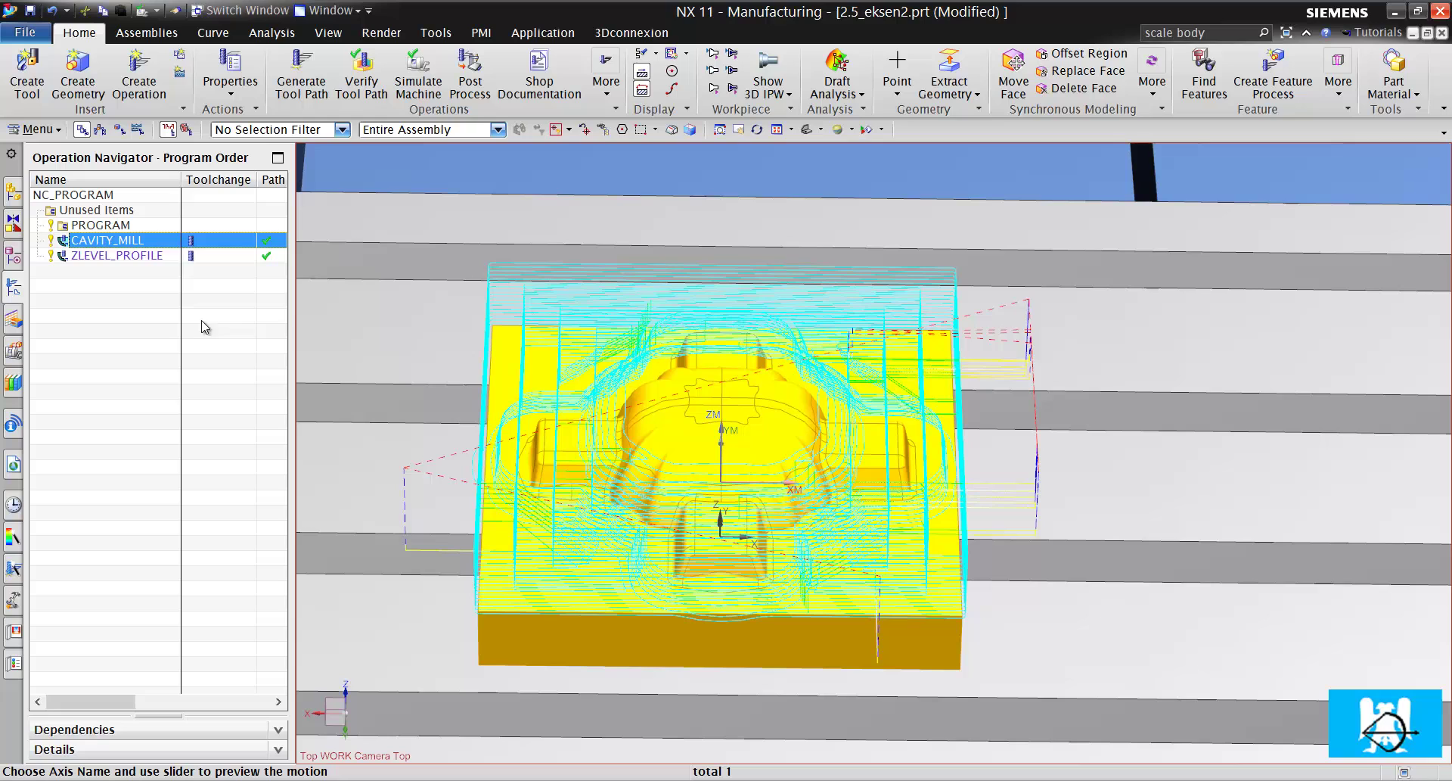
{"action": "left_click", "coordinate": [126, 322]}
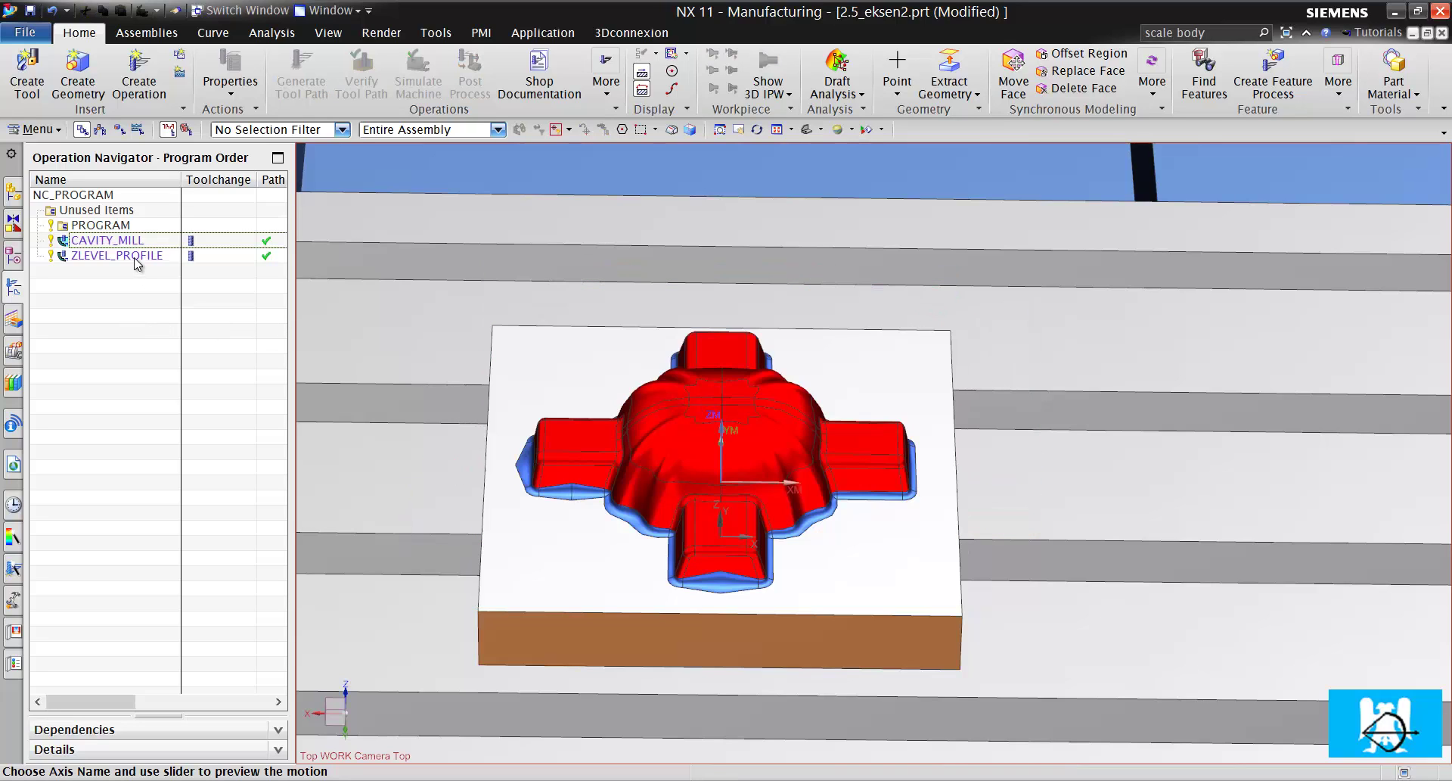
{"action": "left_click", "coordinate": [139, 256]}
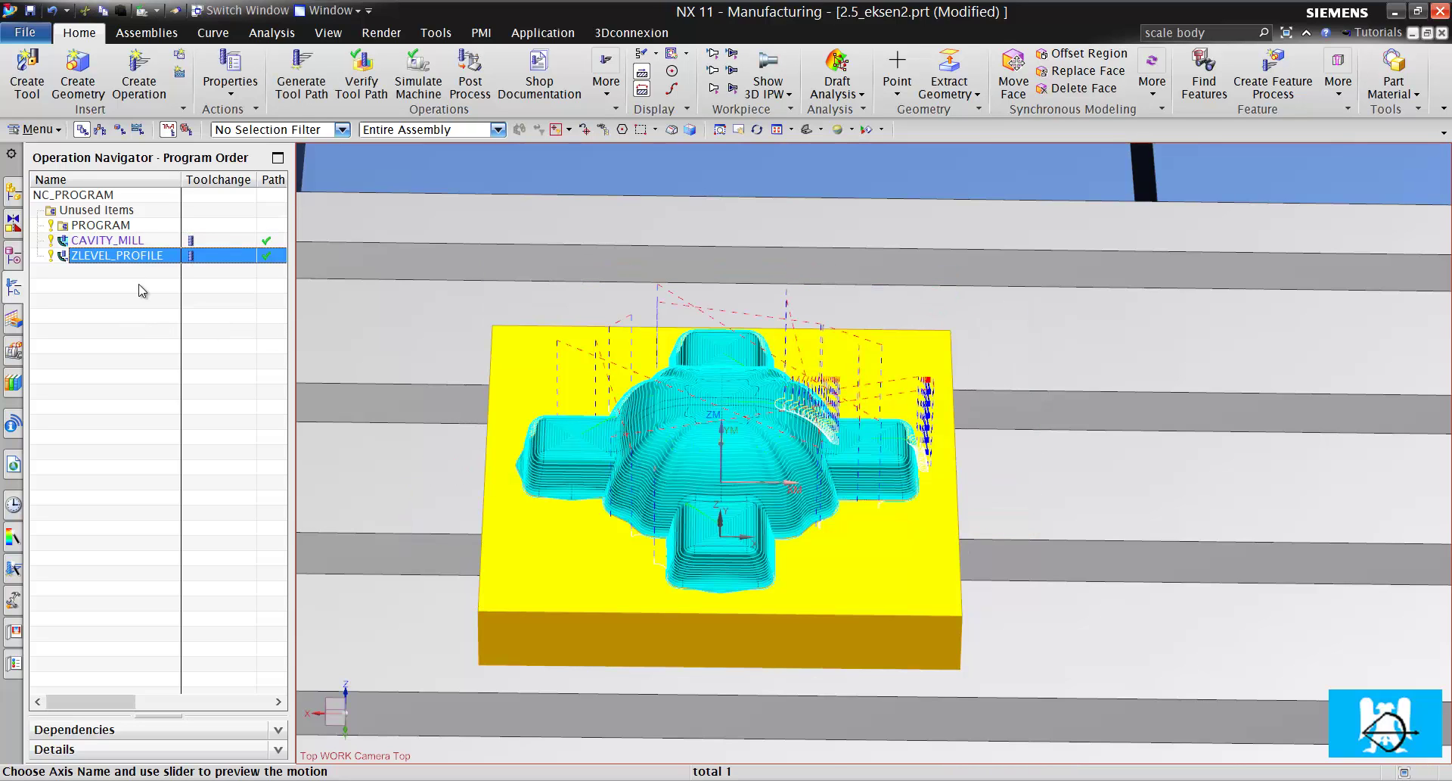
{"action": "left_click", "coordinate": [124, 292]}
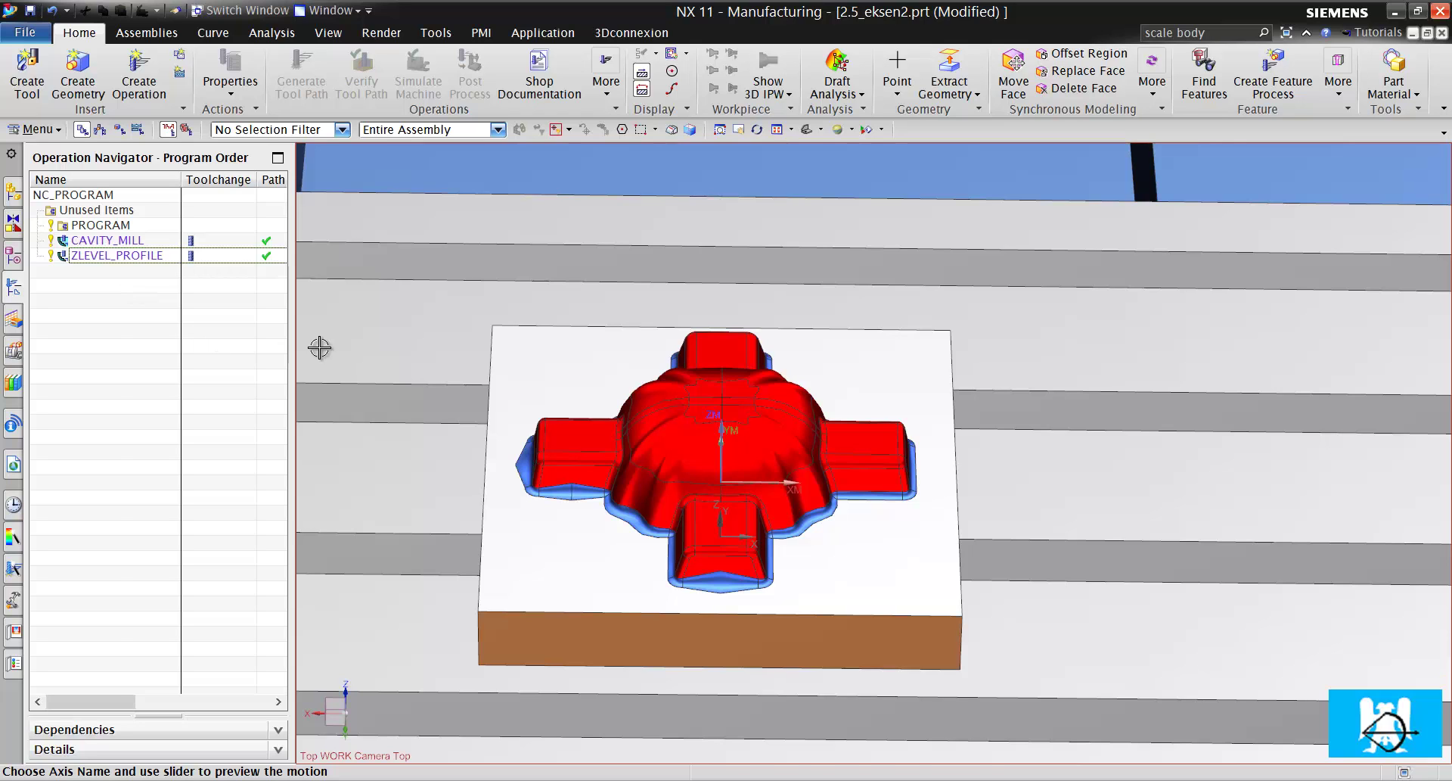
{"action": "scroll", "coordinate": [560, 378], "scroll_direction": "up", "scroll_amount": 4}
{"action": "scroll", "coordinate": [487, 326], "scroll_direction": "down", "scroll_amount": 4}
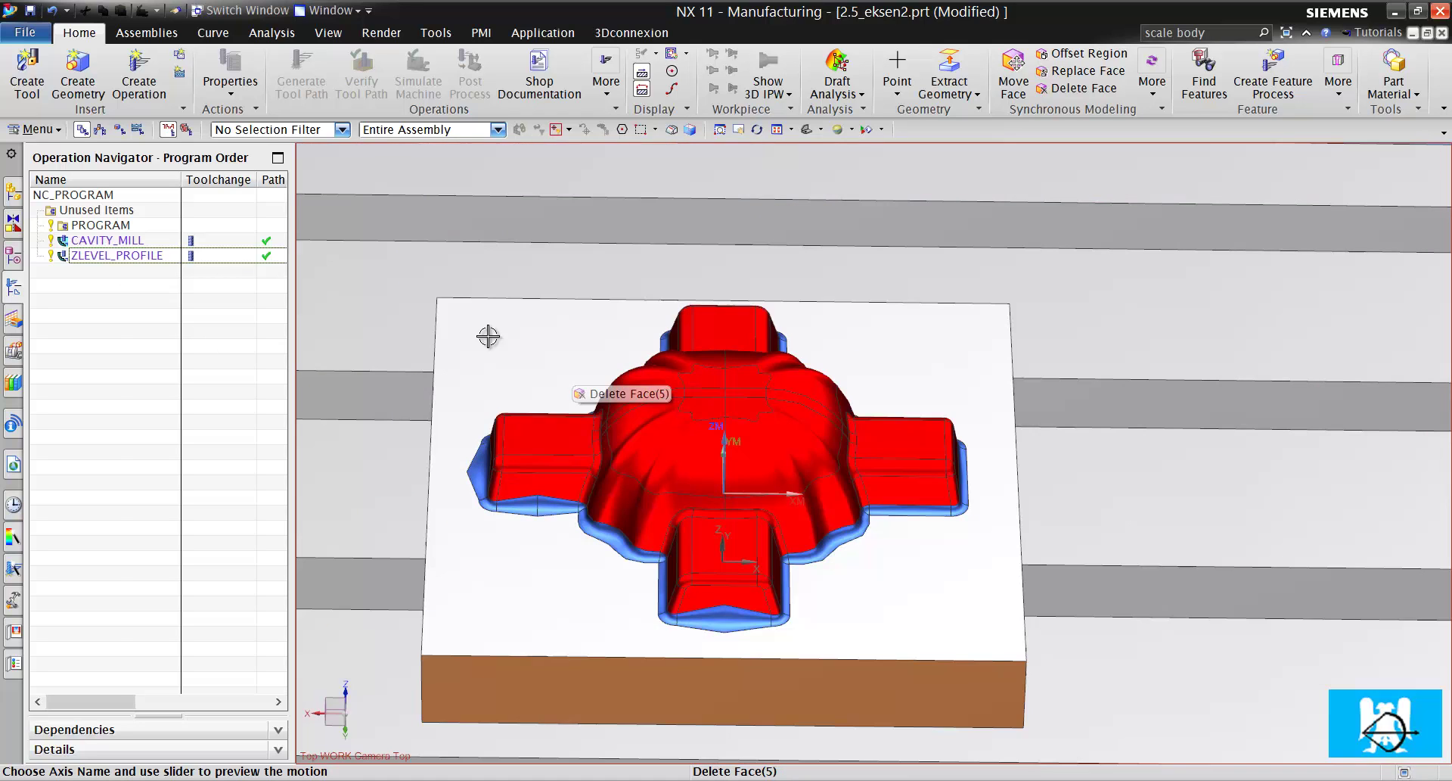
{"action": "left_click", "coordinate": [149, 244]}
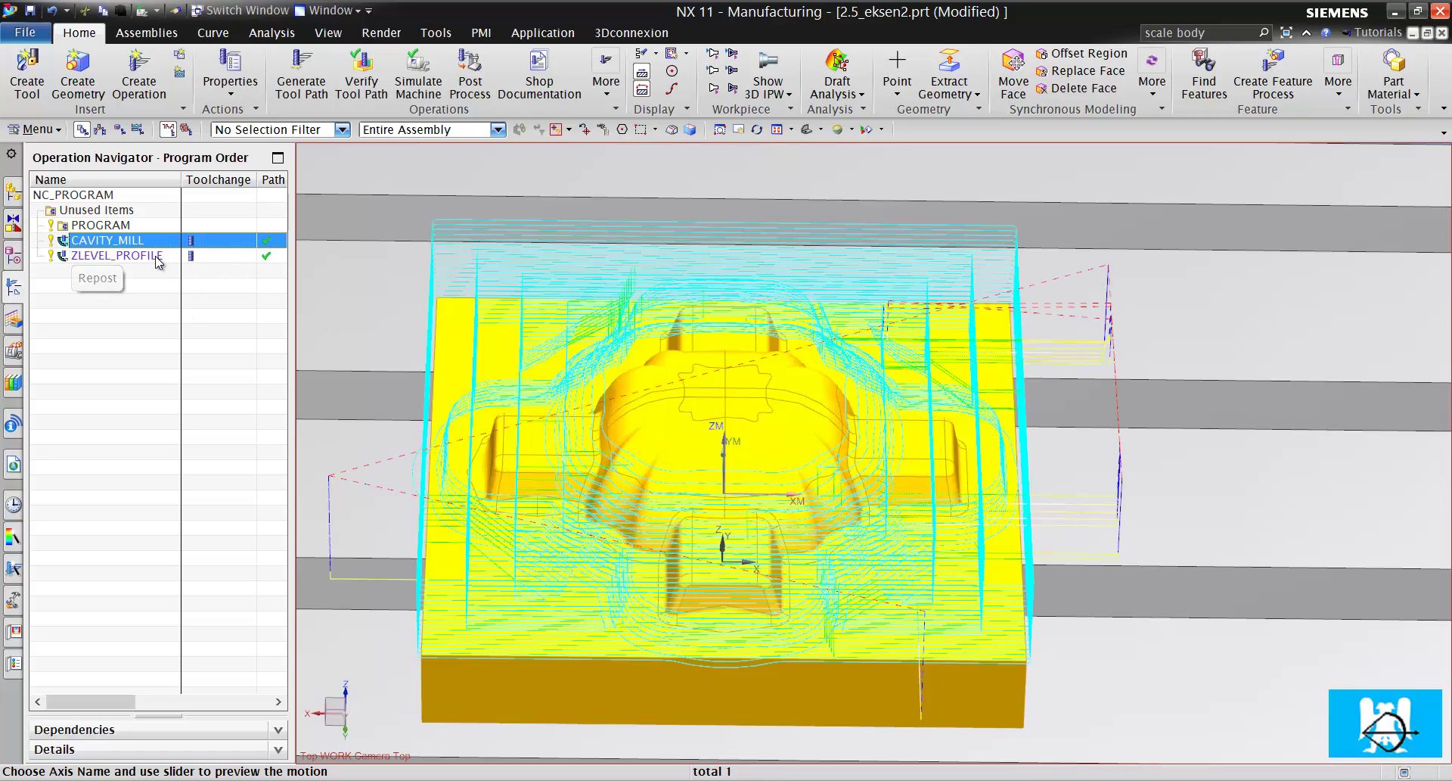
{"action": "left_click", "coordinate": [155, 256]}
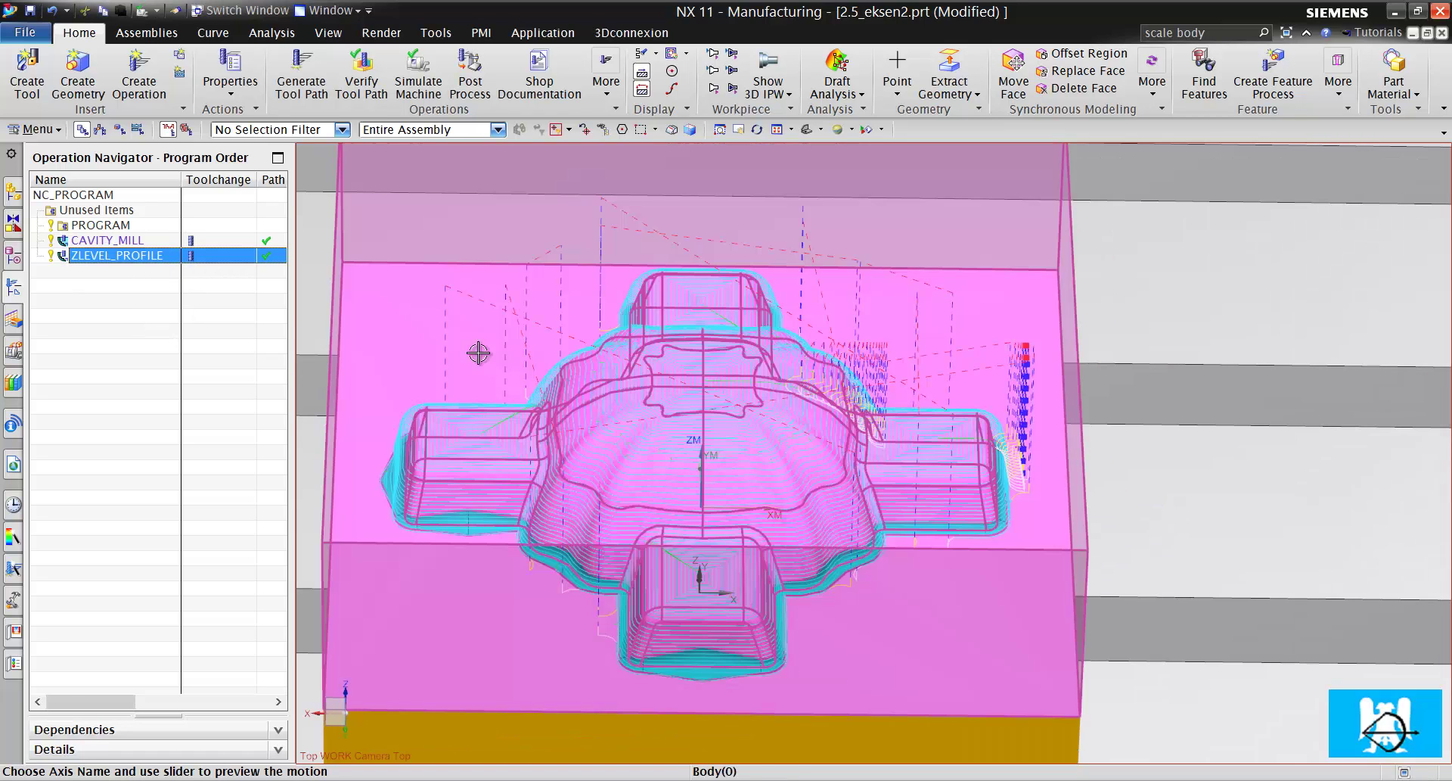
{"action": "left_click", "coordinate": [109, 292]}
{"action": "left_click", "coordinate": [121, 242]}
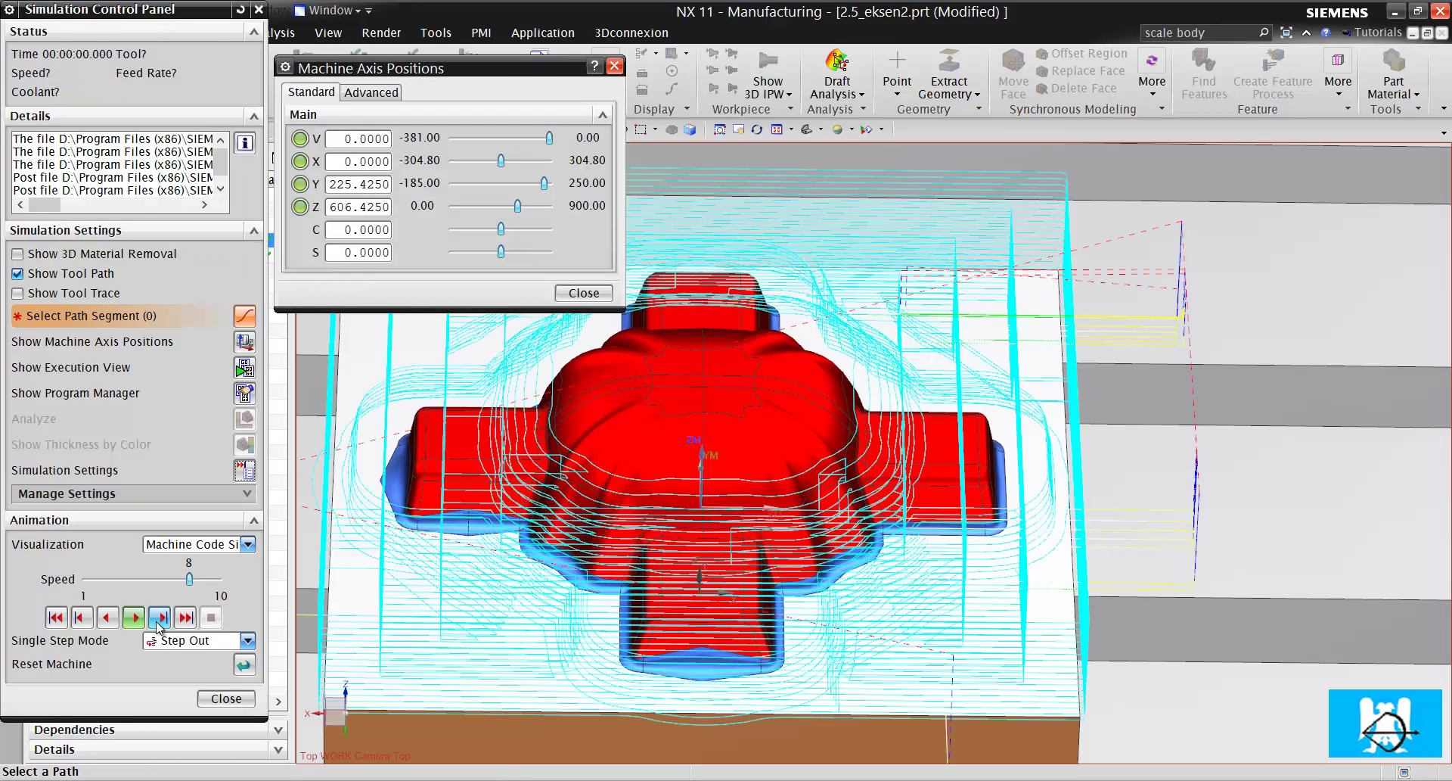
Play the CAVITY_MILL machine simulation at speed 9.
{"action": "left_click", "coordinate": [159, 618]}
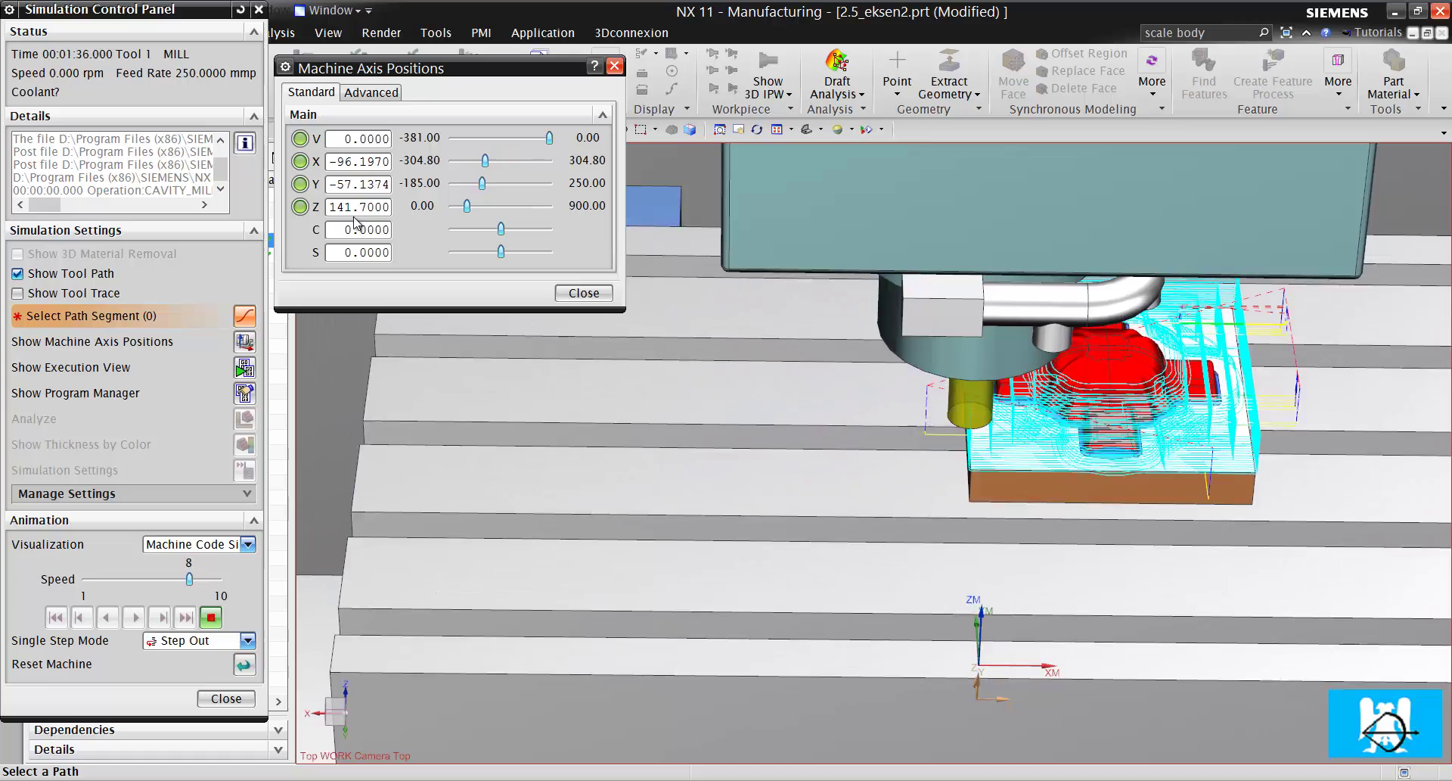
{"action": "left_click", "coordinate": [223, 575]}
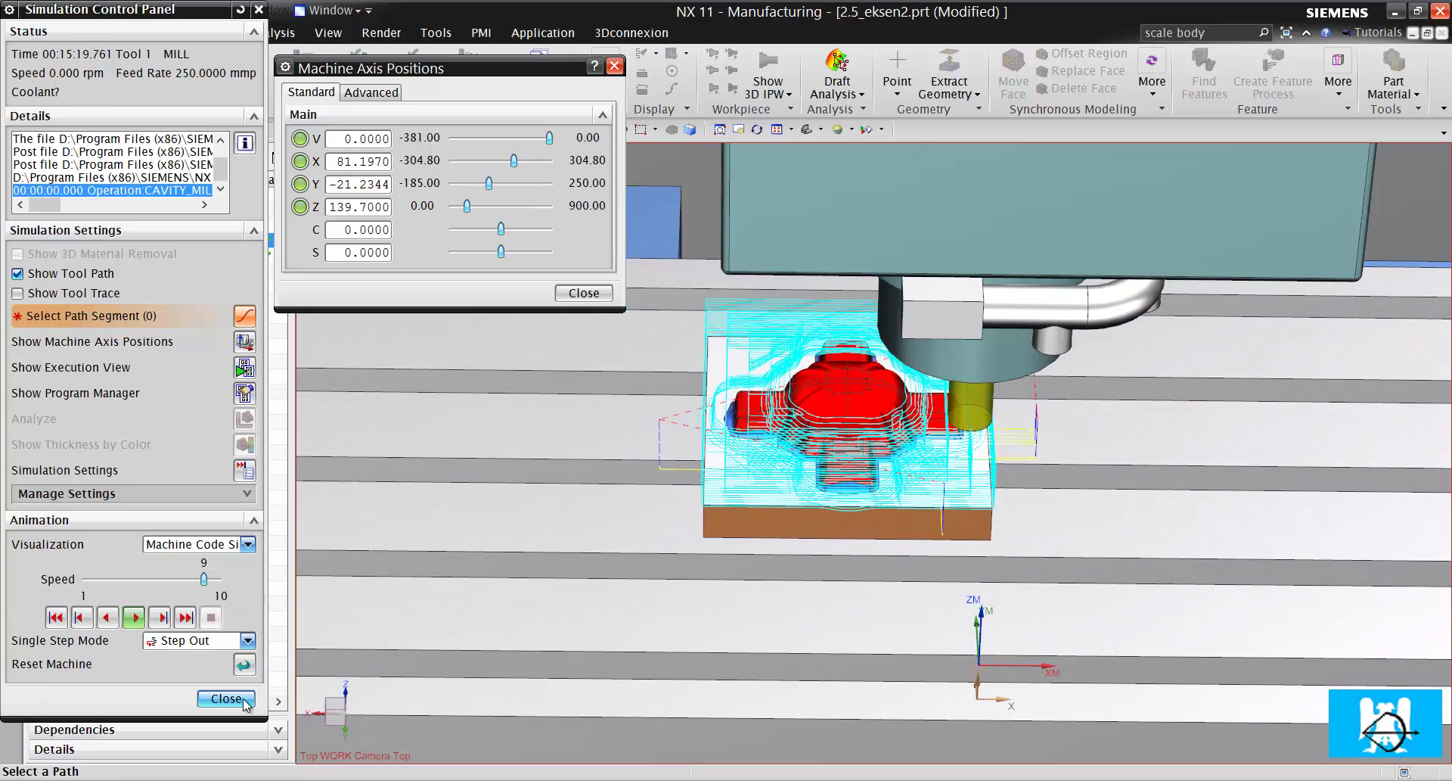
Close the CAVITY_MILL simulation and play the ZLEVEL_PROFILE ball-mill simulation.
{"action": "left_click", "coordinate": [226, 698]}
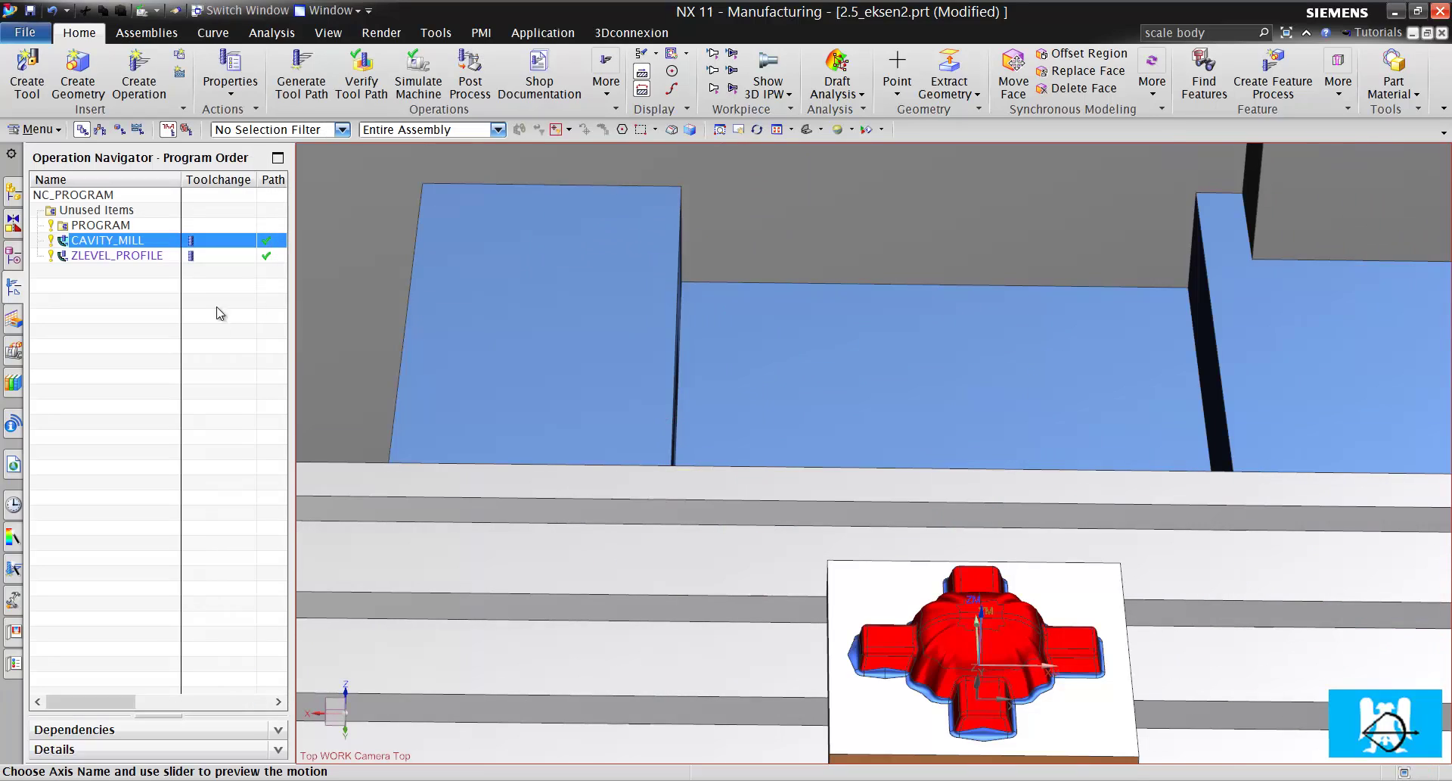
{"action": "left_click", "coordinate": [150, 258]}
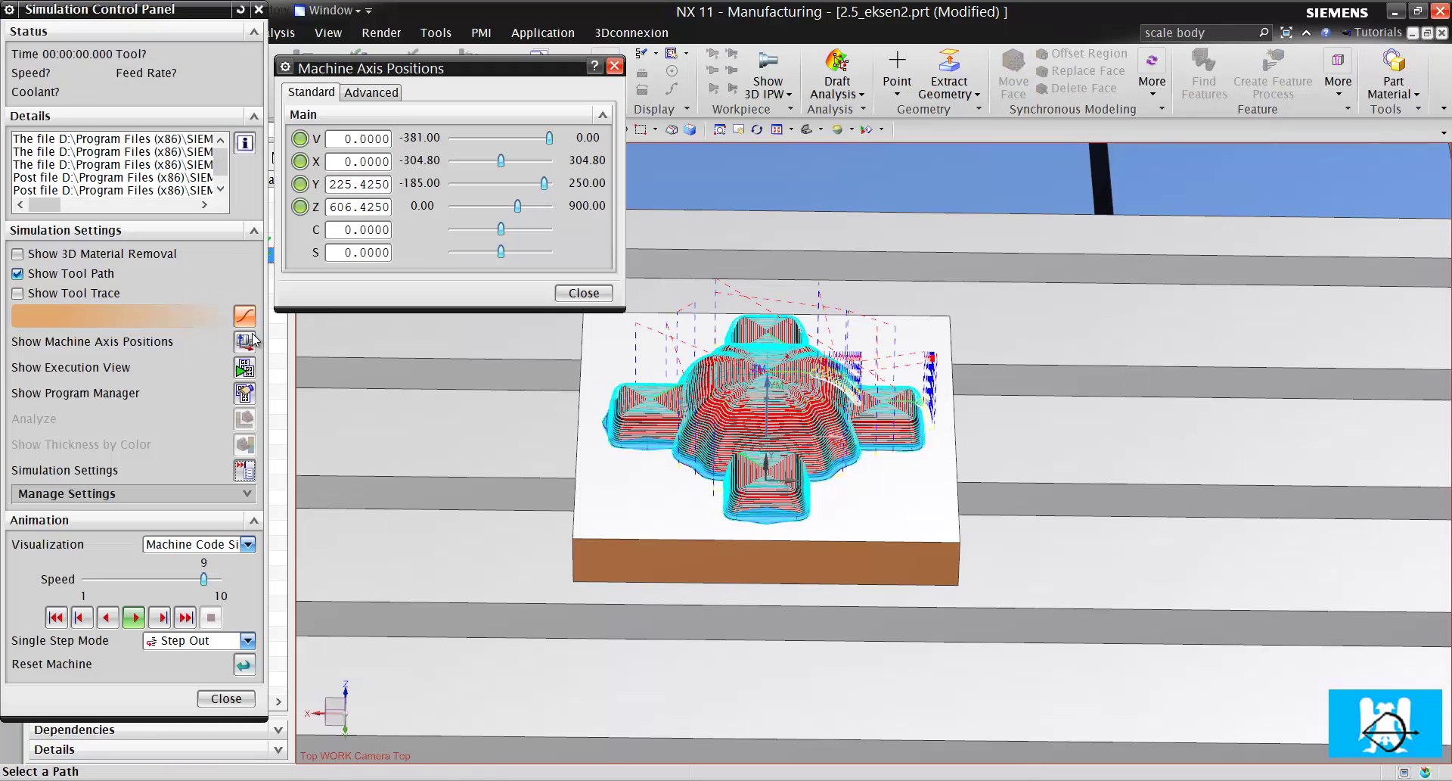
{"action": "left_click", "coordinate": [142, 618]}
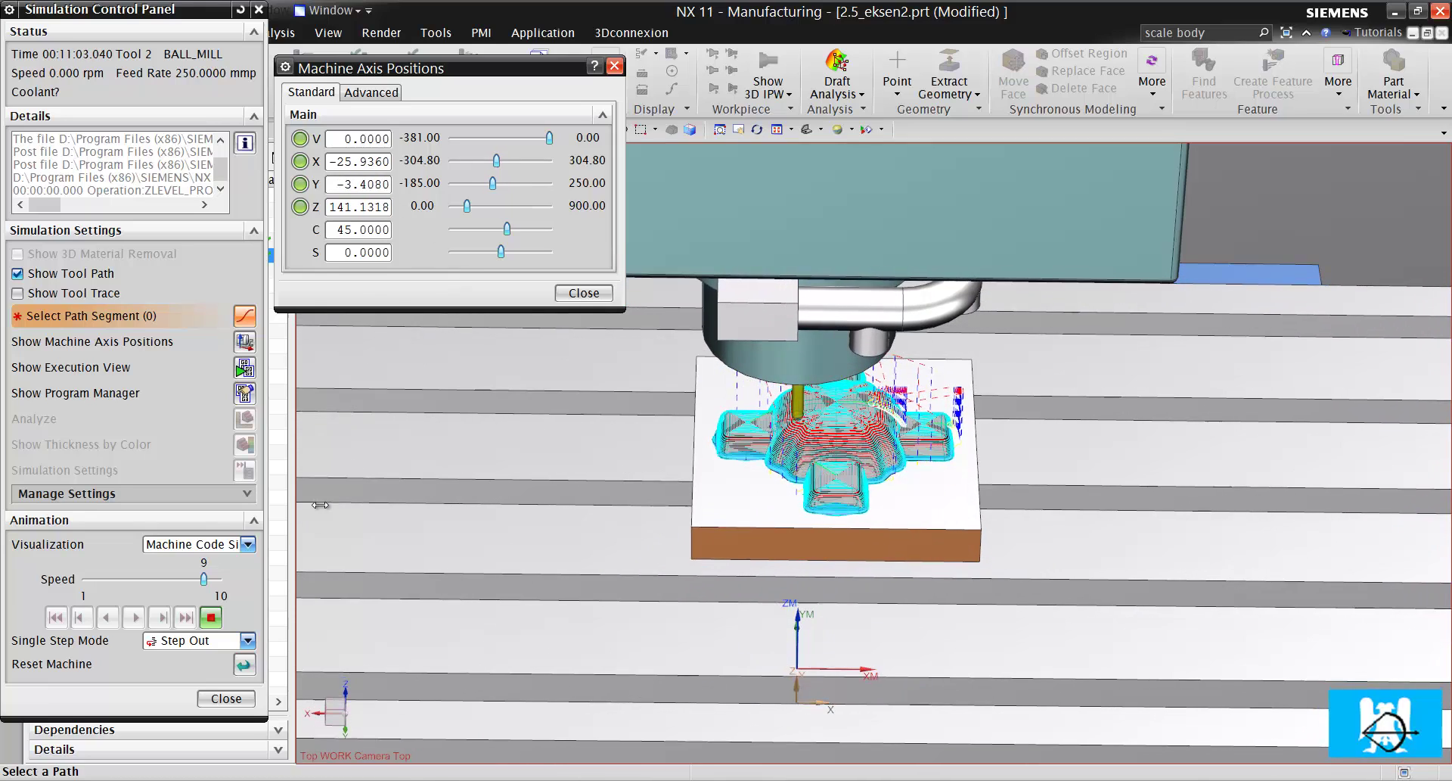
Close the ZLEVEL_PROFILE simulation and switch to the 3_eksen part.
{"action": "key", "text": "Escape"}
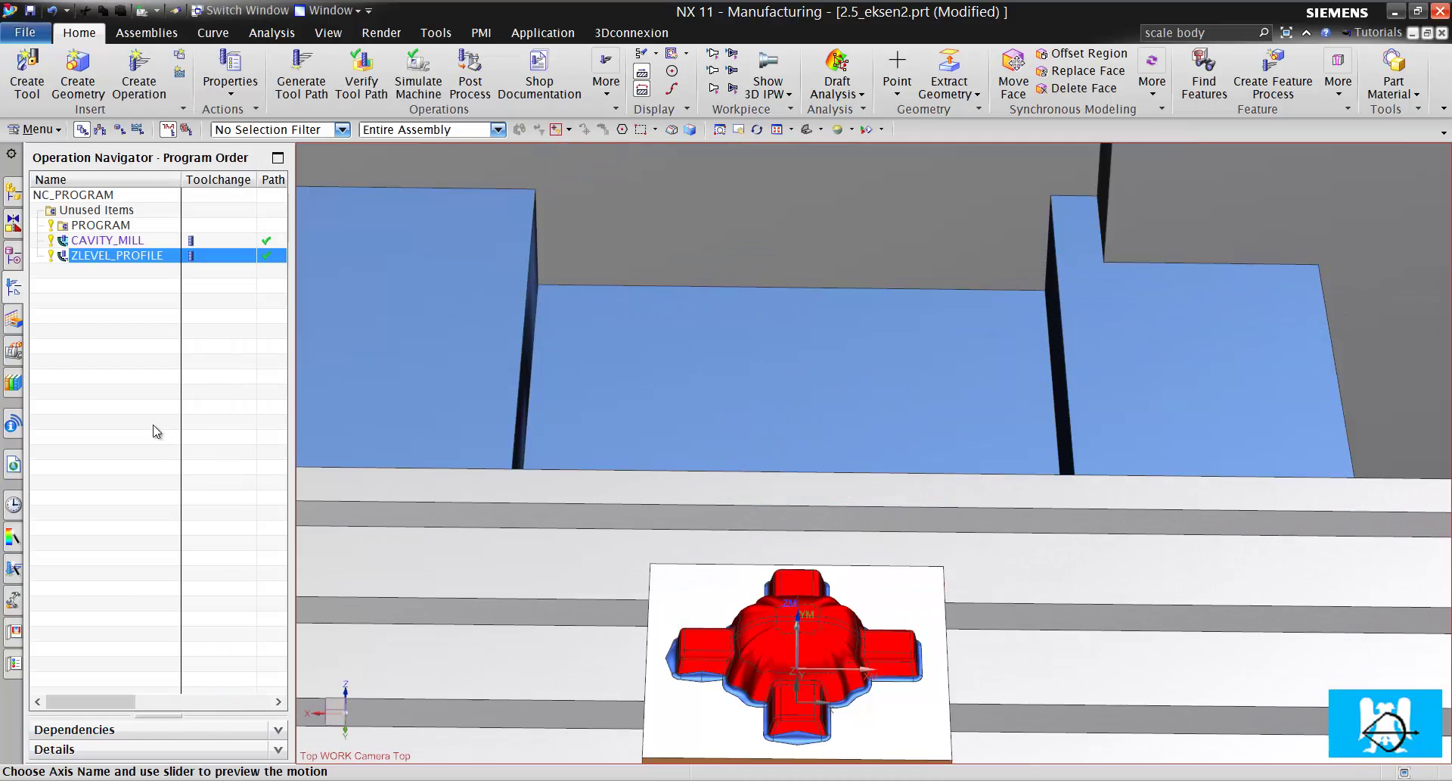
{"action": "left_click", "coordinate": [156, 431]}
{"action": "left_click", "coordinate": [333, 10]}
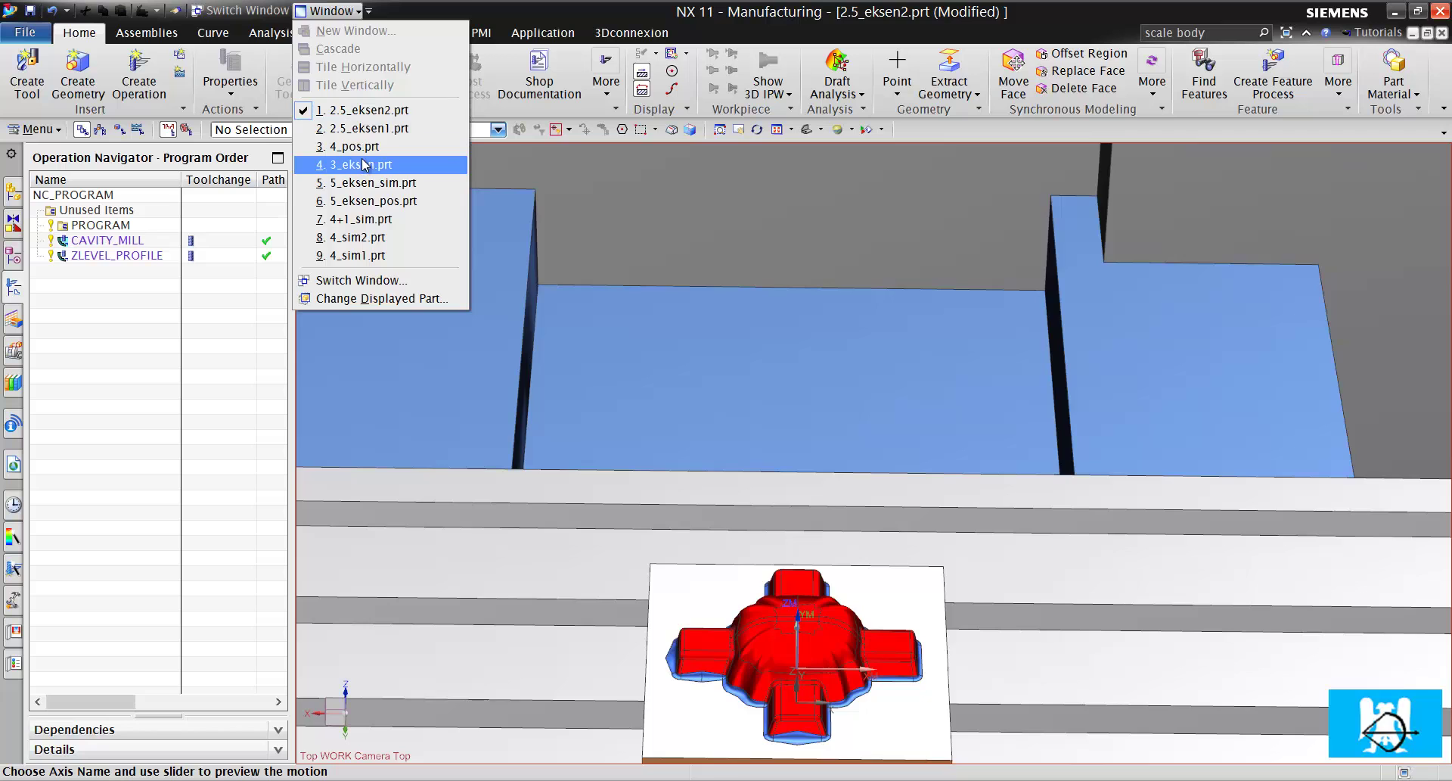
{"action": "left_click", "coordinate": [380, 185]}
{"action": "scroll", "coordinate": [924, 431], "scroll_direction": "down", "scroll_amount": 5}
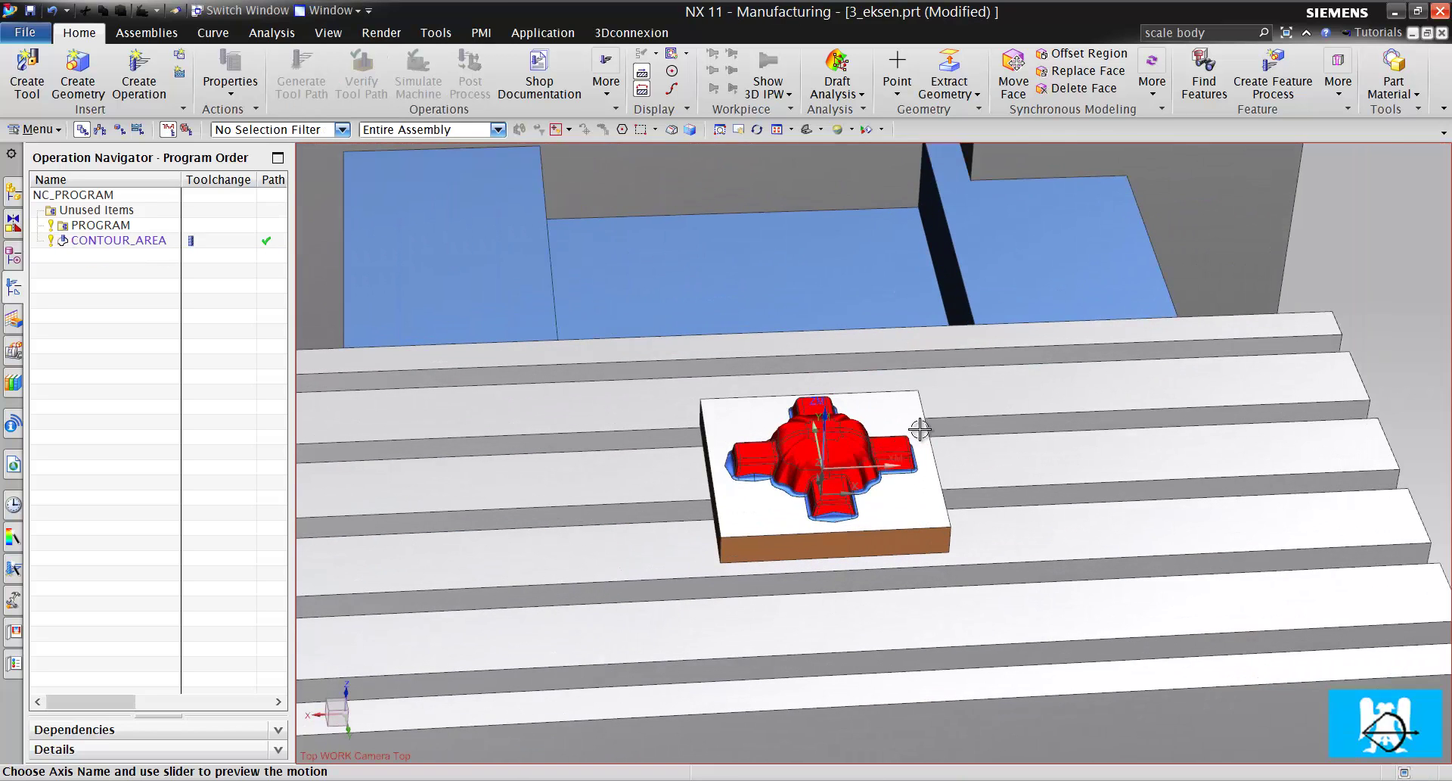
{"action": "scroll", "coordinate": [802, 484], "scroll_direction": "up", "scroll_amount": 3}
{"action": "scroll", "coordinate": [879, 424], "scroll_direction": "up", "scroll_amount": 3}
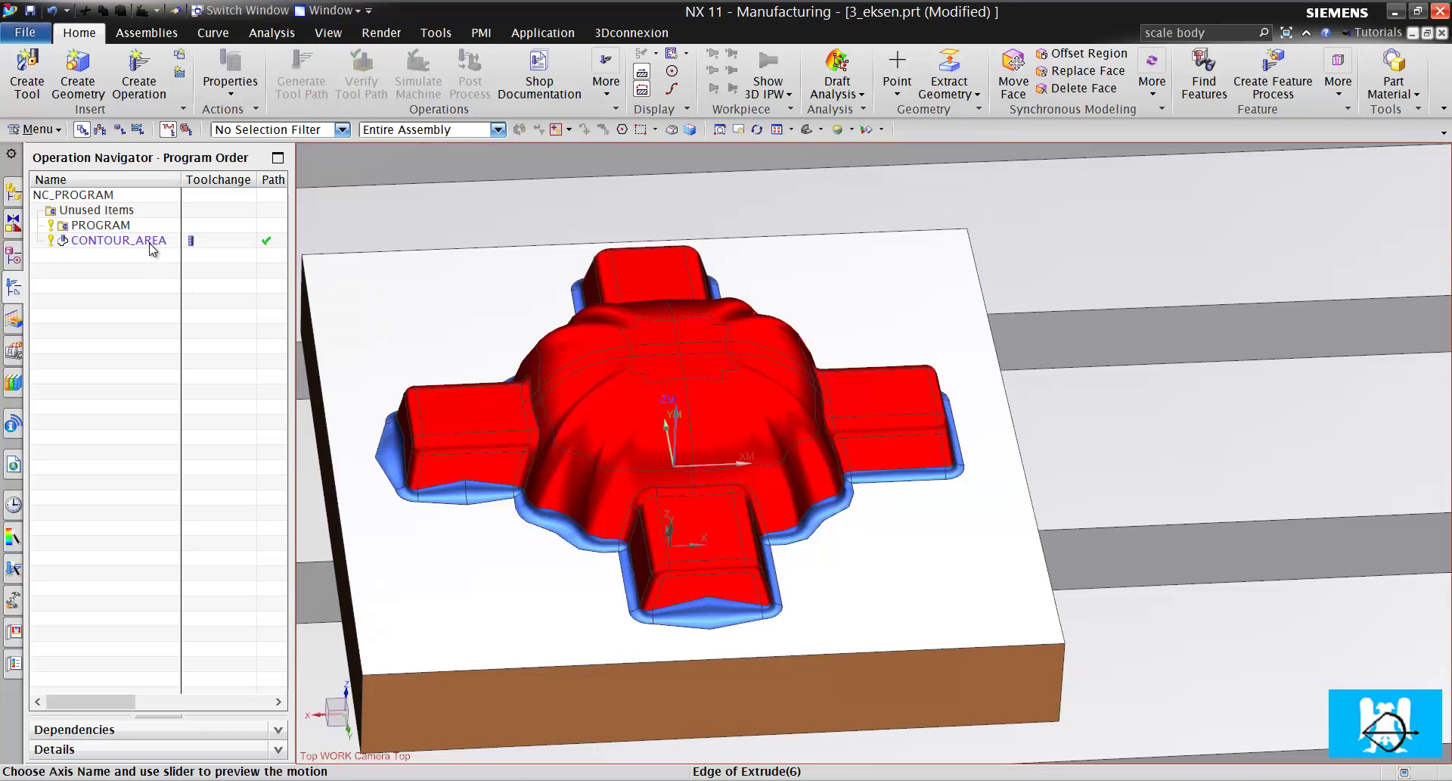
Open CONTOUR_AREA and generate its contour tool path for replay.
{"action": "left_click", "coordinate": [153, 242]}
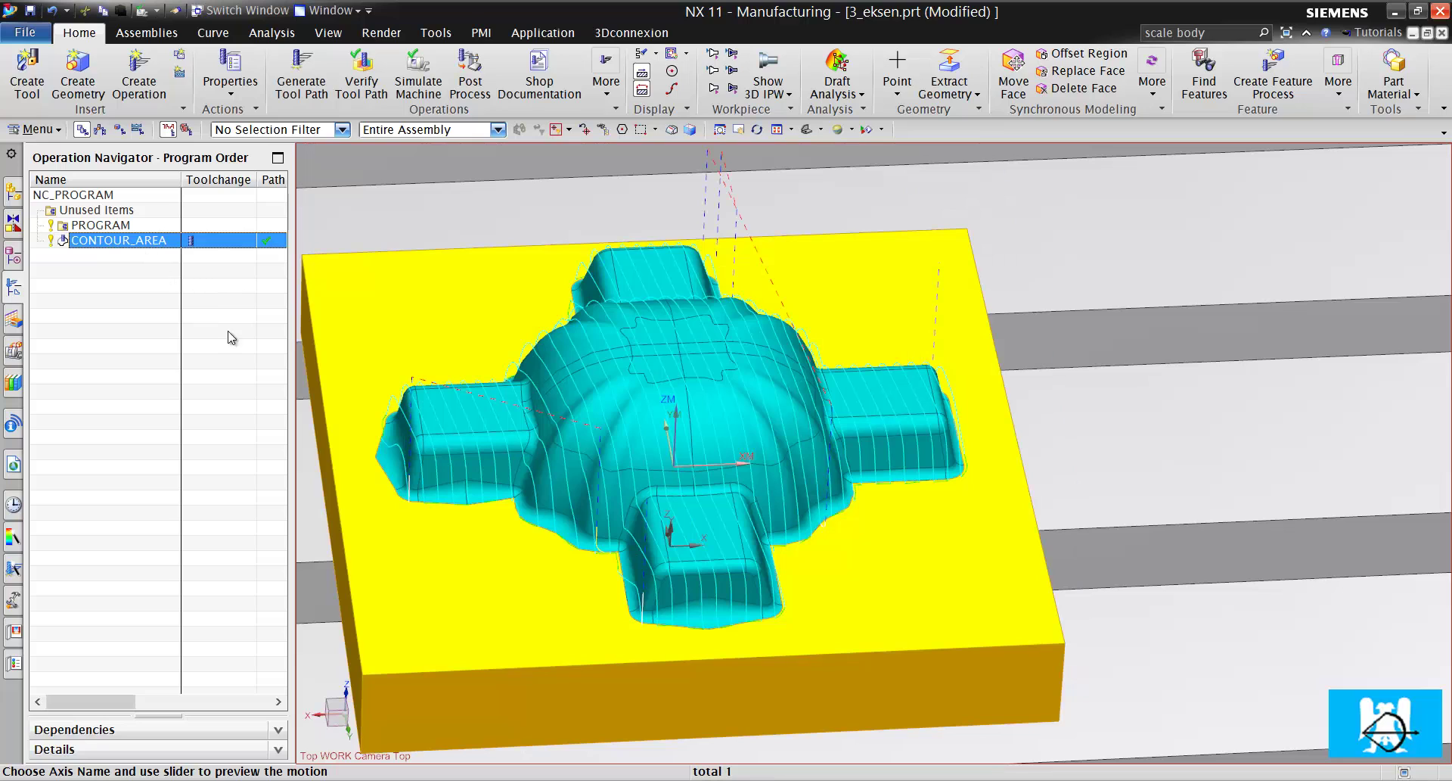
{"action": "double_click", "coordinate": [153, 241]}
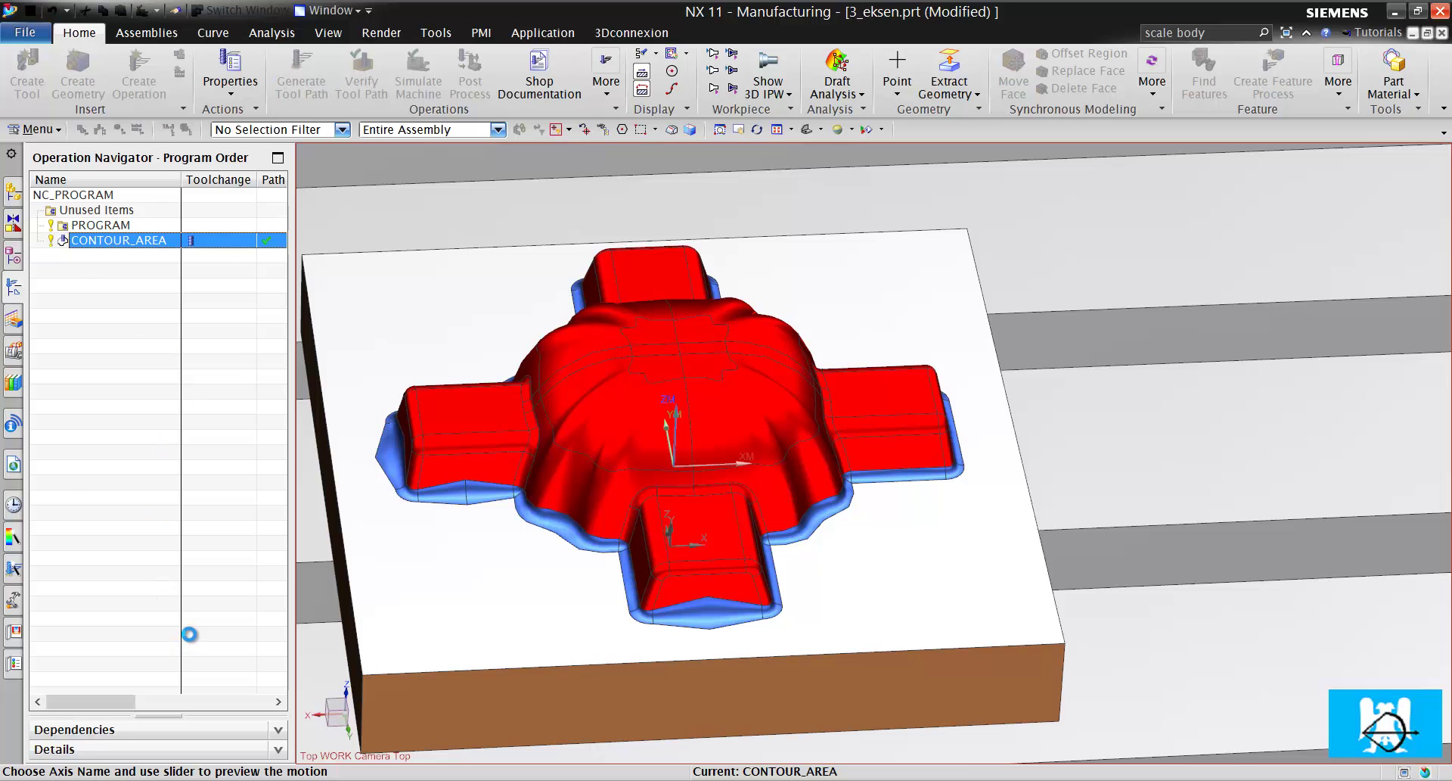
{"action": "left_click", "coordinate": [147, 547]}
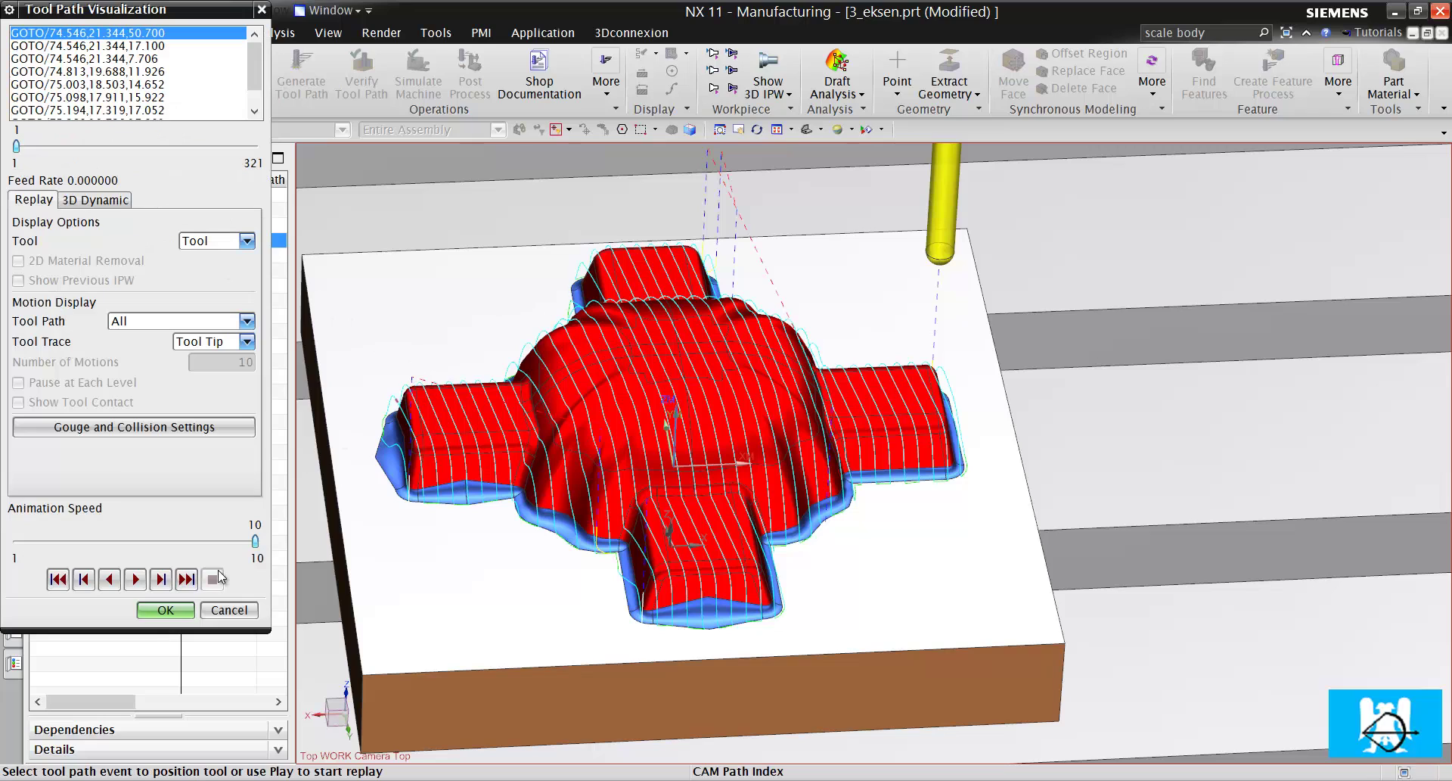
Replay the CONTOUR_AREA tool path at animation speed 8, then cancel Tool Path Visualization and Contour Area.
{"action": "left_click", "coordinate": [165, 541]}
{"action": "left_click", "coordinate": [137, 579]}
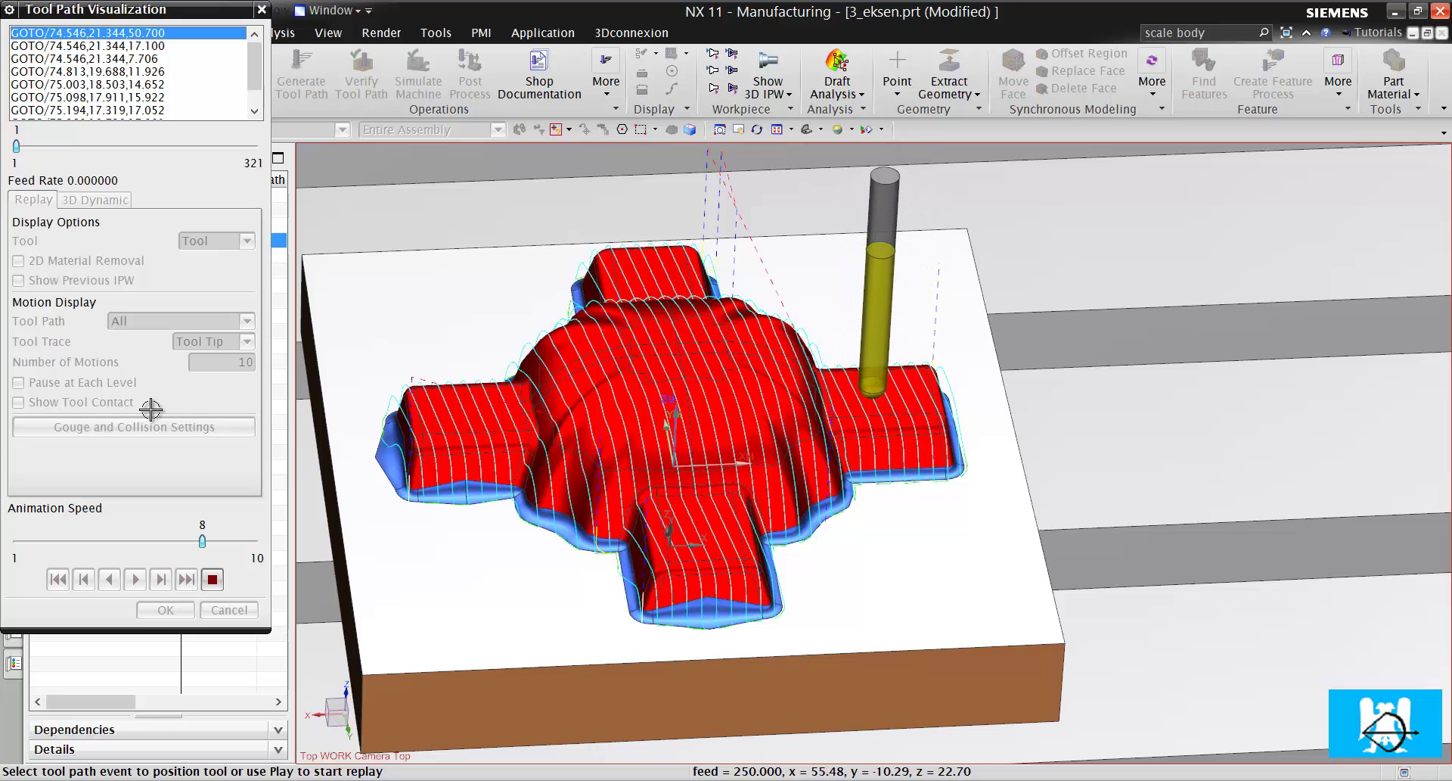
{"action": "left_click", "coordinate": [212, 579]}
{"action": "left_click", "coordinate": [223, 607]}
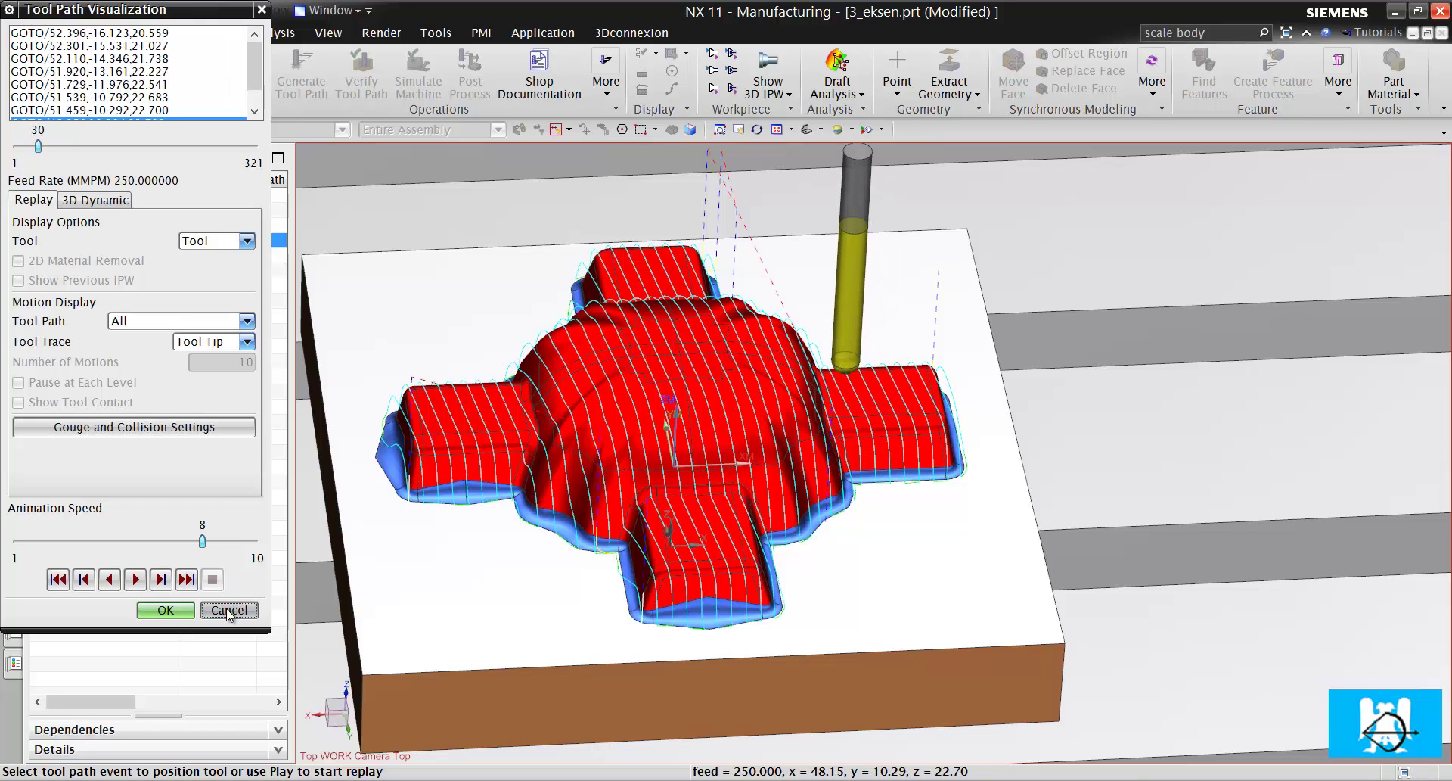
{"action": "left_click", "coordinate": [226, 582]}
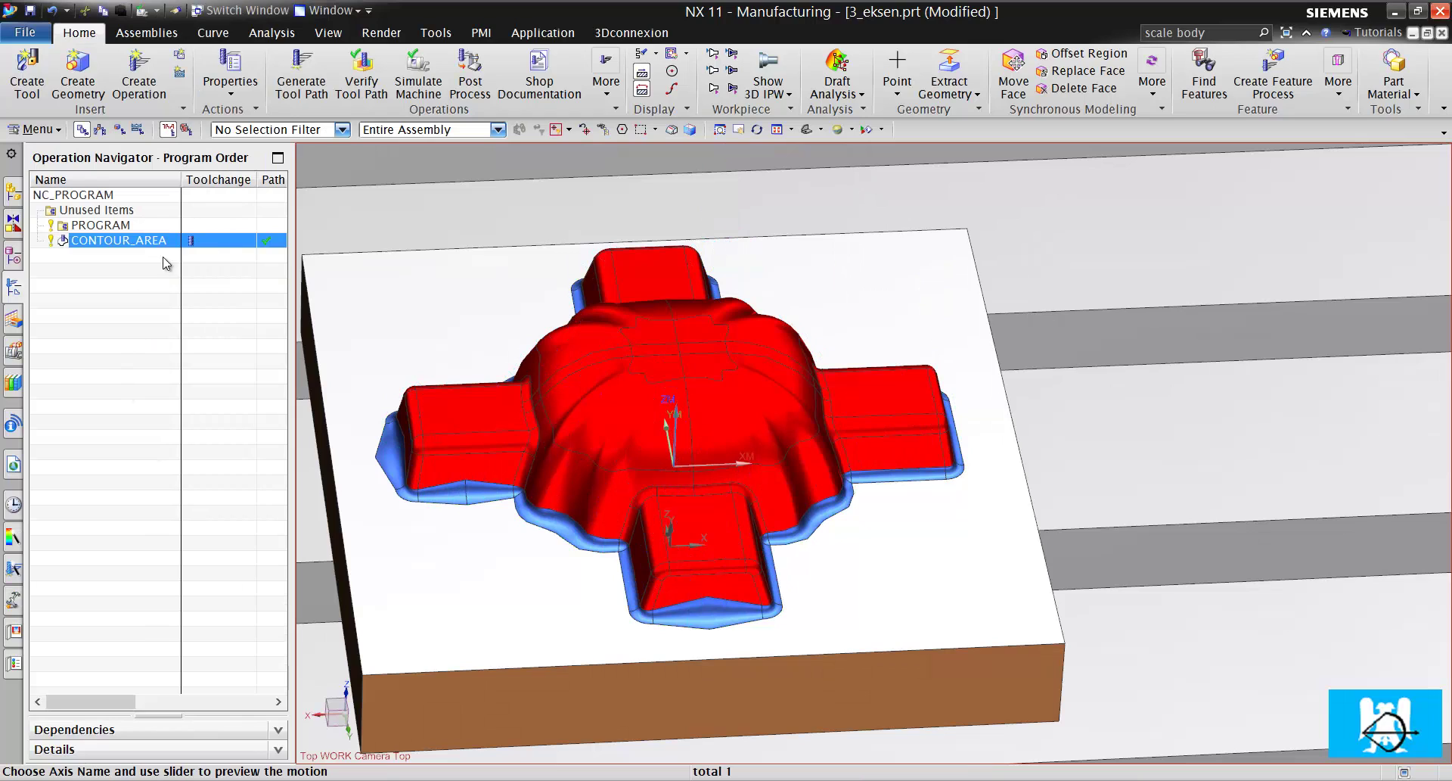
Play the CONTOUR_AREA ball-mill machine simulation and close the Machine Axis Positions readout.
{"action": "left_click", "coordinate": [295, 72]}
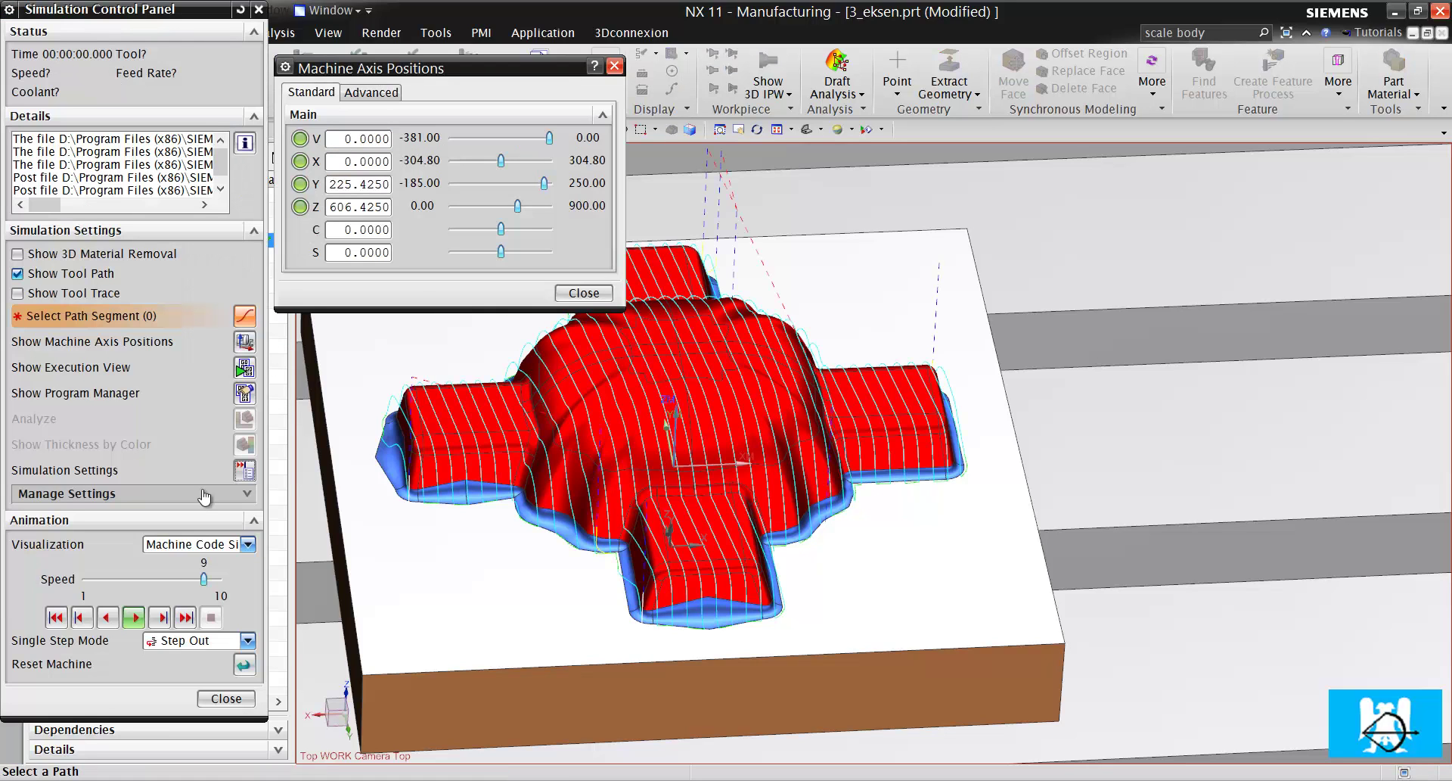
{"action": "left_click", "coordinate": [135, 617]}
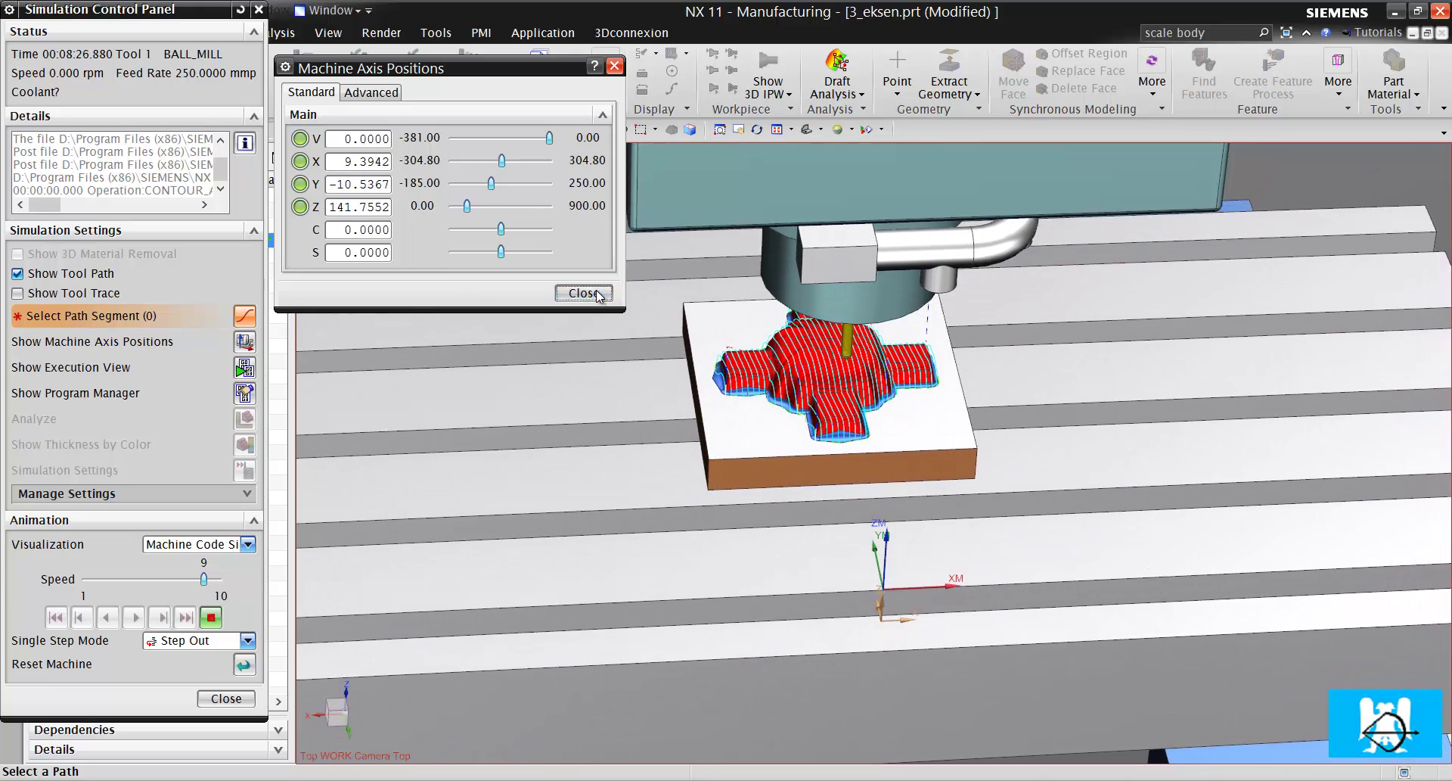
{"action": "left_click", "coordinate": [245, 341]}
End the machine simulation and display the 4_pos.prt part.
{"action": "left_click", "coordinate": [216, 699]}
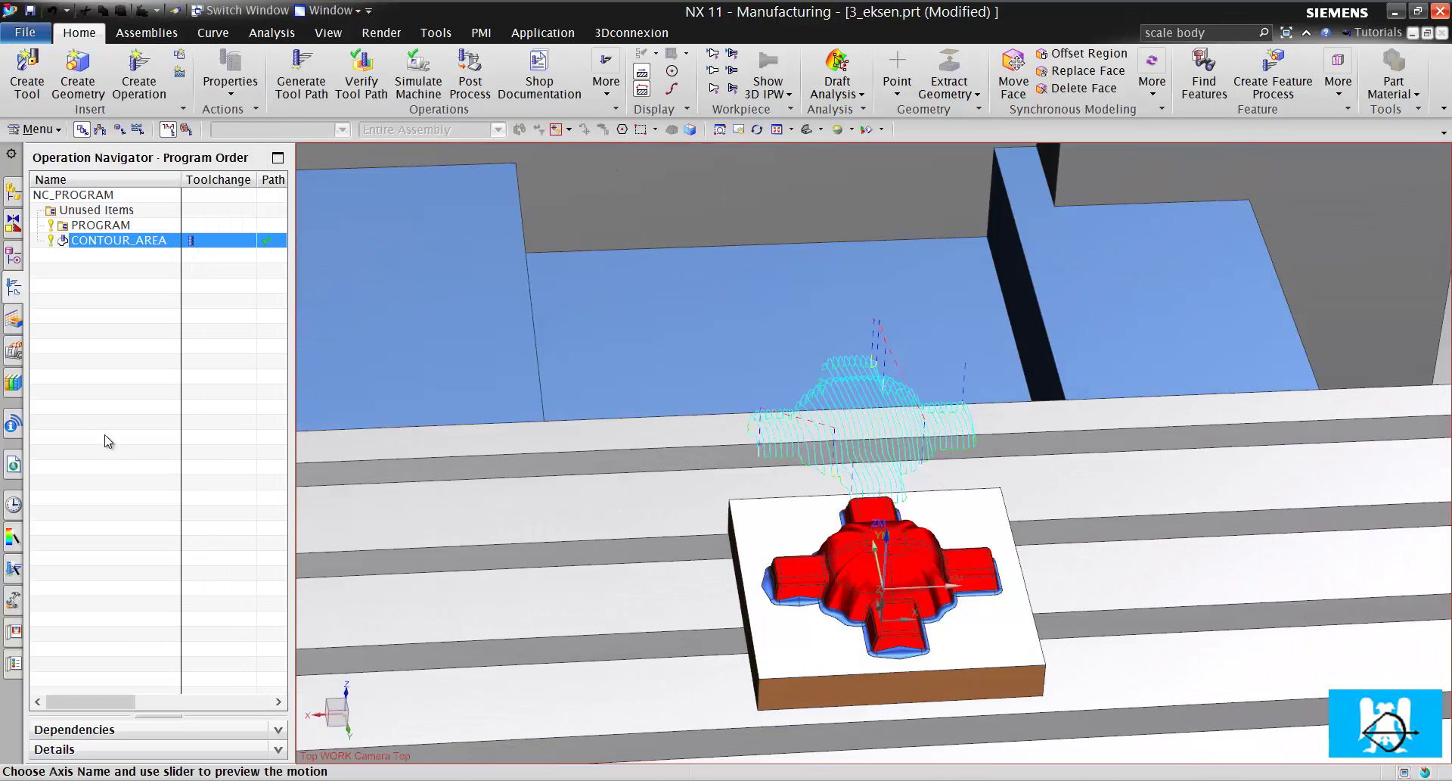
{"action": "left_click", "coordinate": [325, 9]}
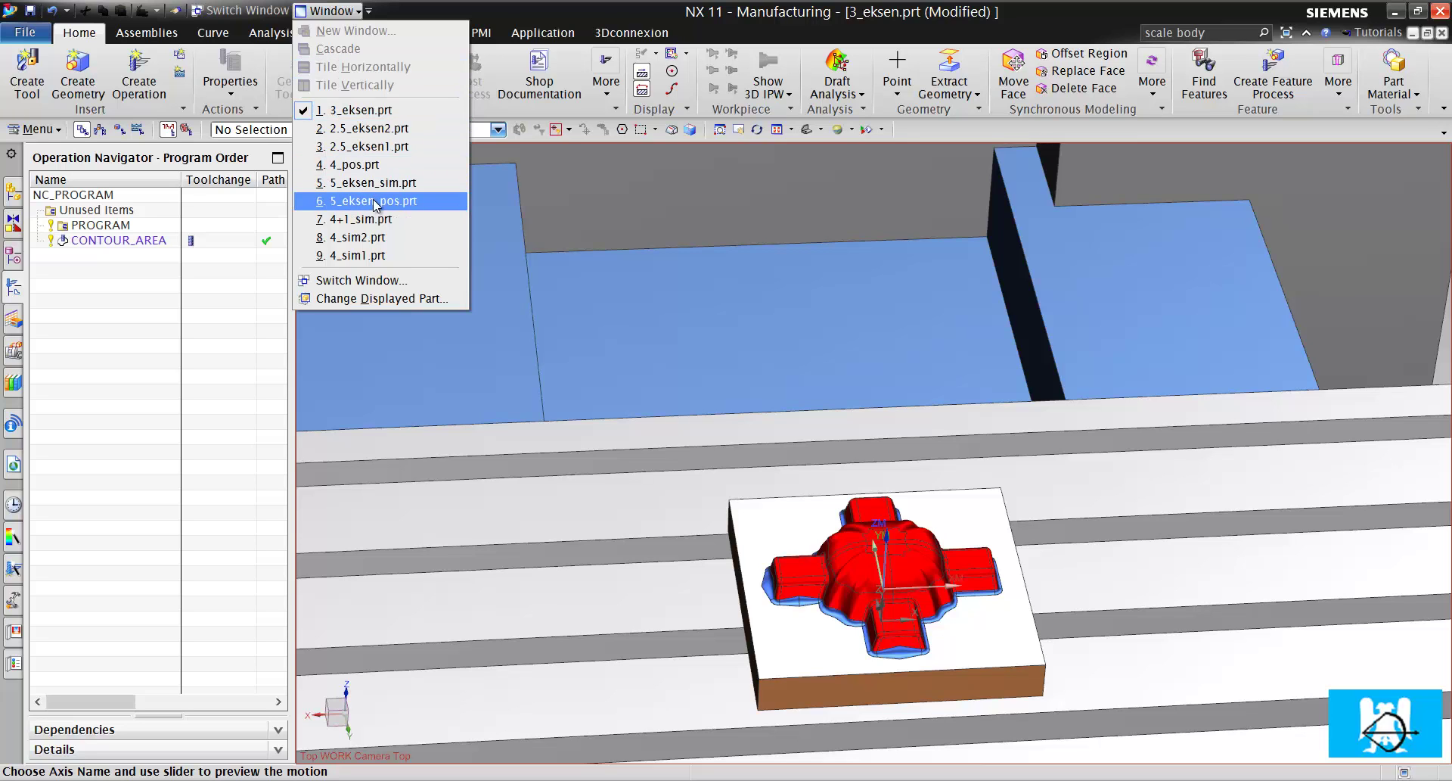
{"action": "mouse_move", "coordinate": [376, 204]}
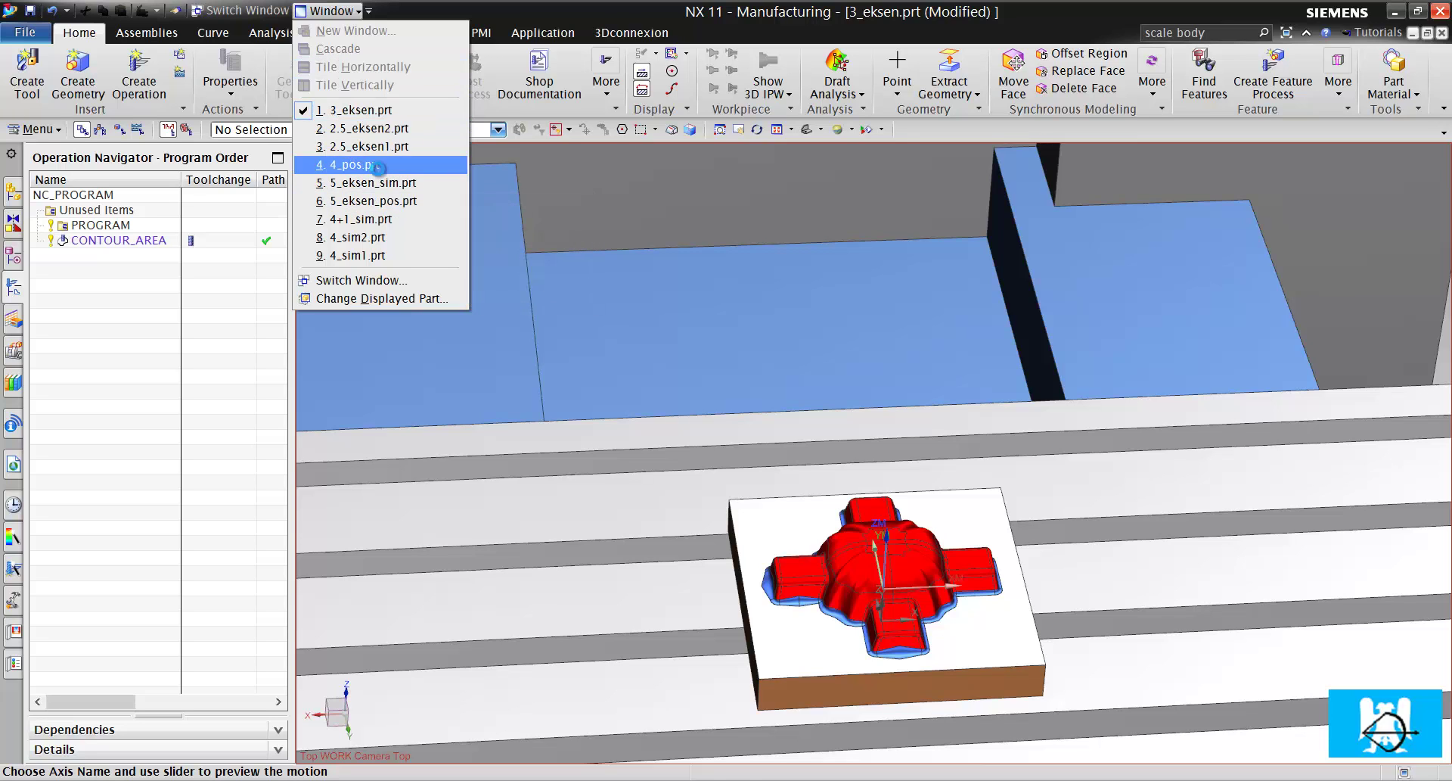
{"action": "left_click", "coordinate": [375, 164]}
Zoom around the block and the rotary-table machine to inspect the setup.
{"action": "scroll", "coordinate": [796, 376], "scroll_direction": "up", "scroll_amount": 6}
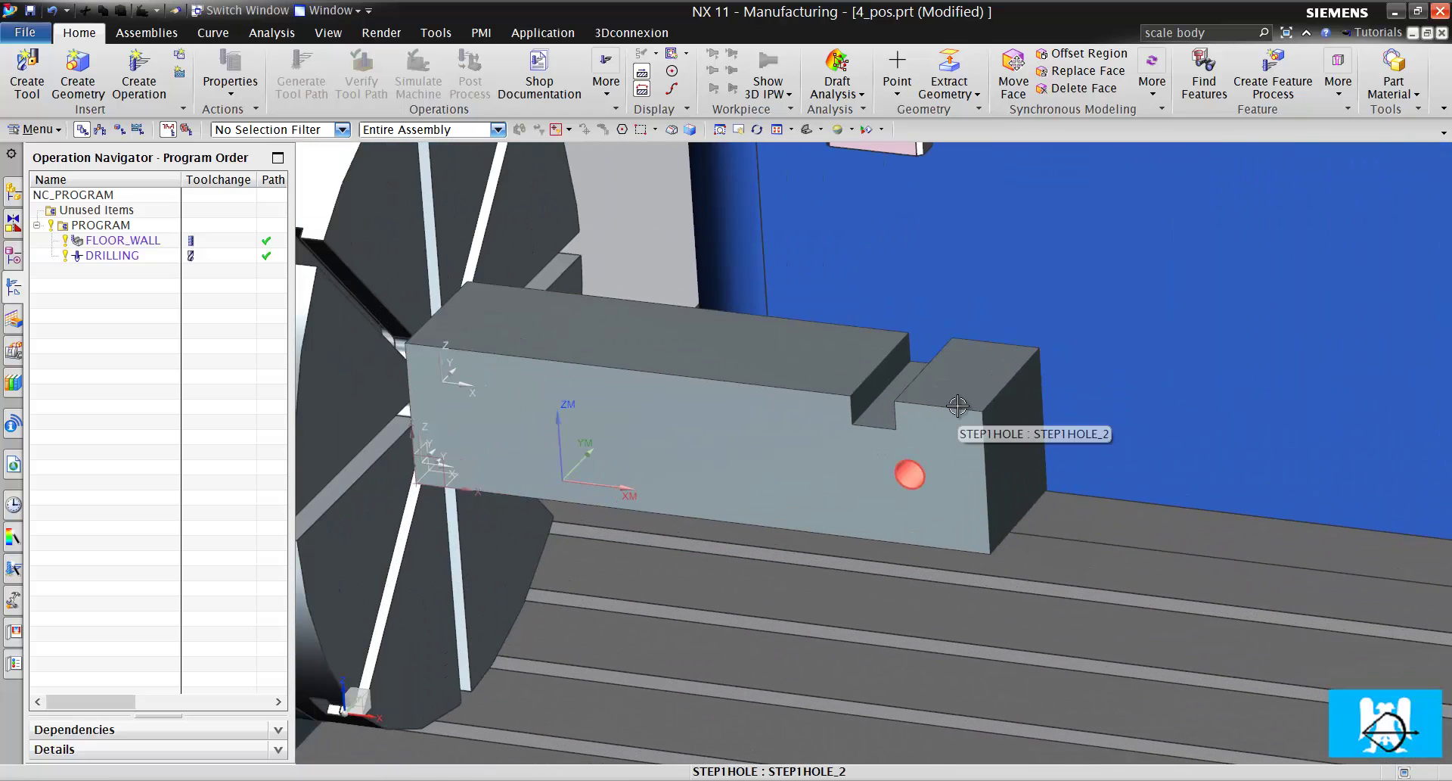
{"action": "scroll", "coordinate": [955, 423], "scroll_direction": "up", "scroll_amount": 3}
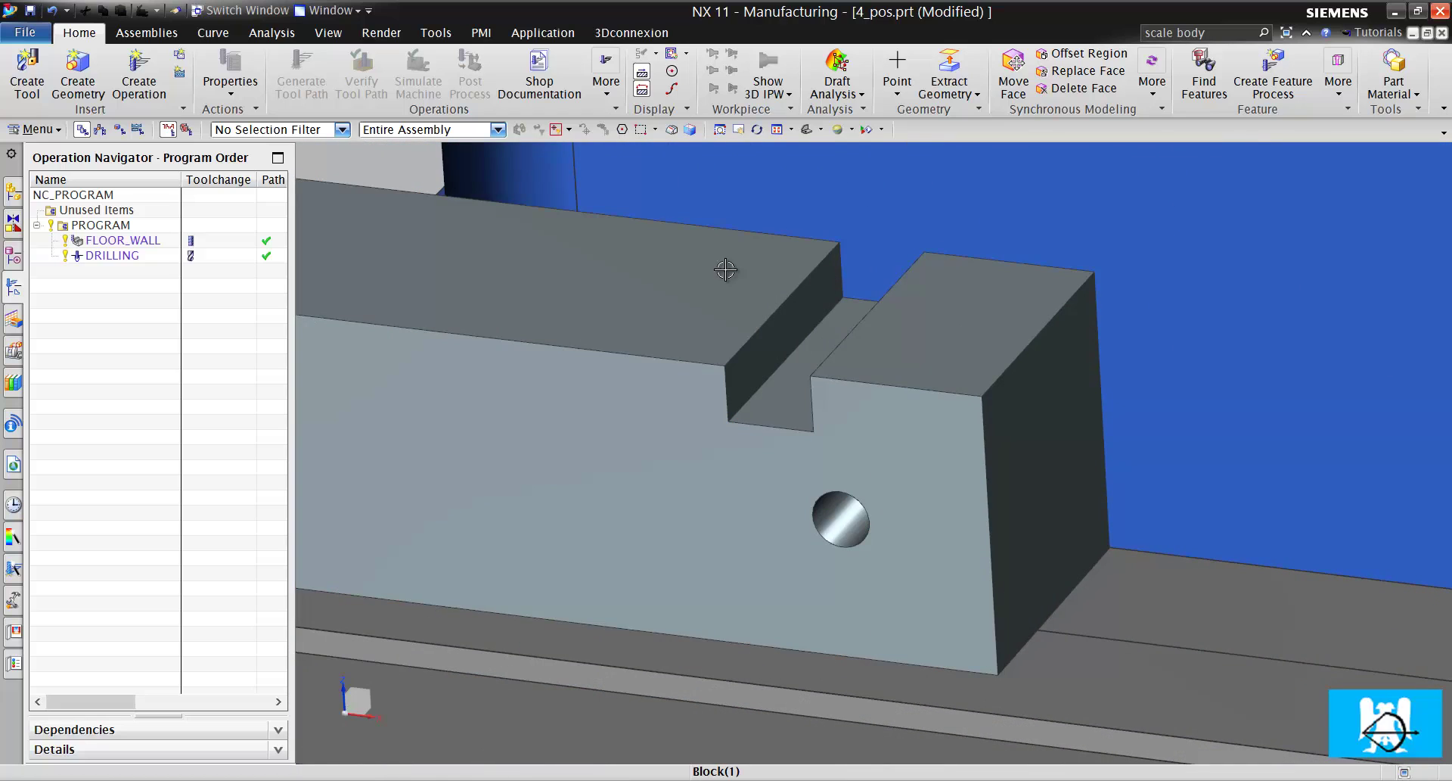
{"action": "scroll", "coordinate": [663, 387], "scroll_direction": "down", "scroll_amount": 5}
{"action": "scroll", "coordinate": [830, 301], "scroll_direction": "up", "scroll_amount": 5}
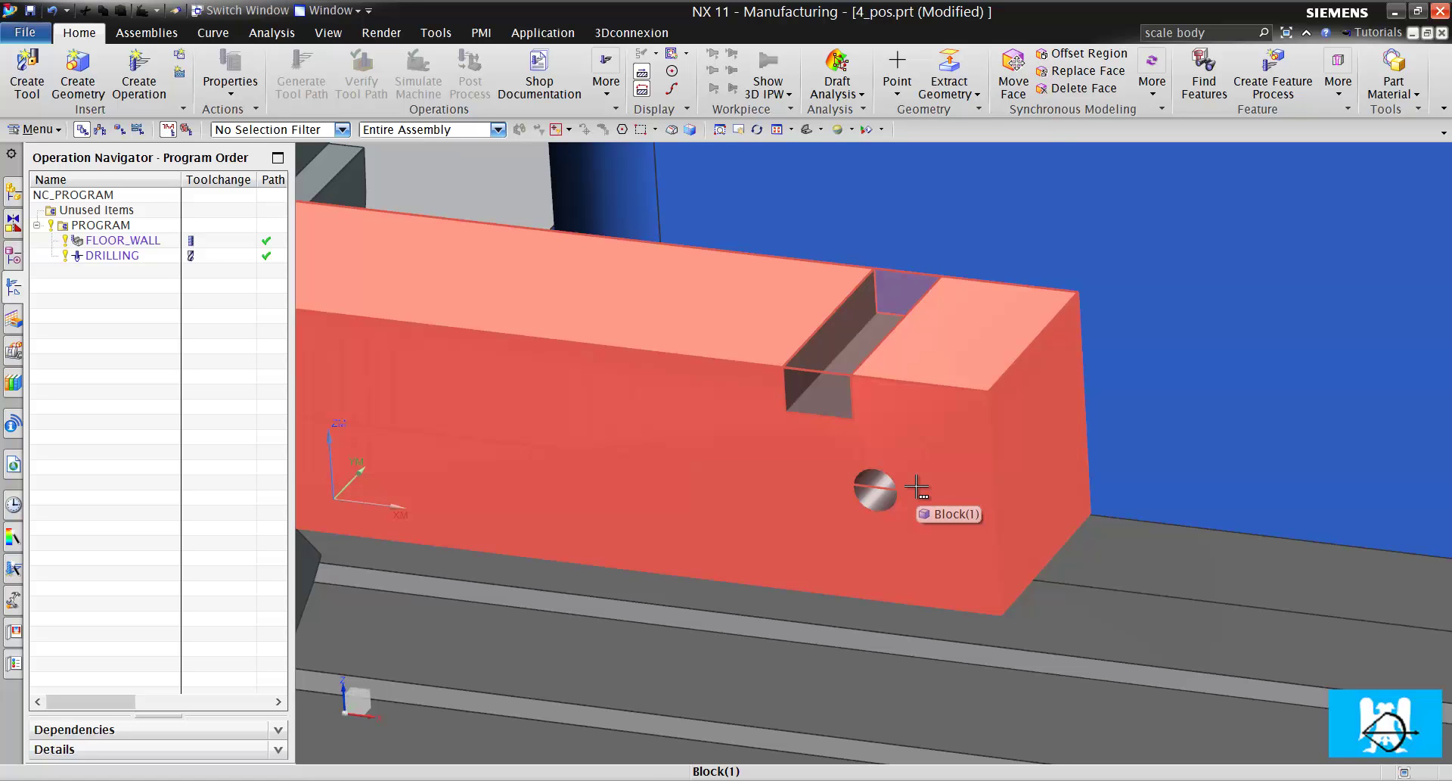
{"action": "scroll", "coordinate": [917, 486], "scroll_direction": "down", "scroll_amount": 5}
{"action": "scroll", "coordinate": [904, 480], "scroll_direction": "down", "scroll_amount": 3}
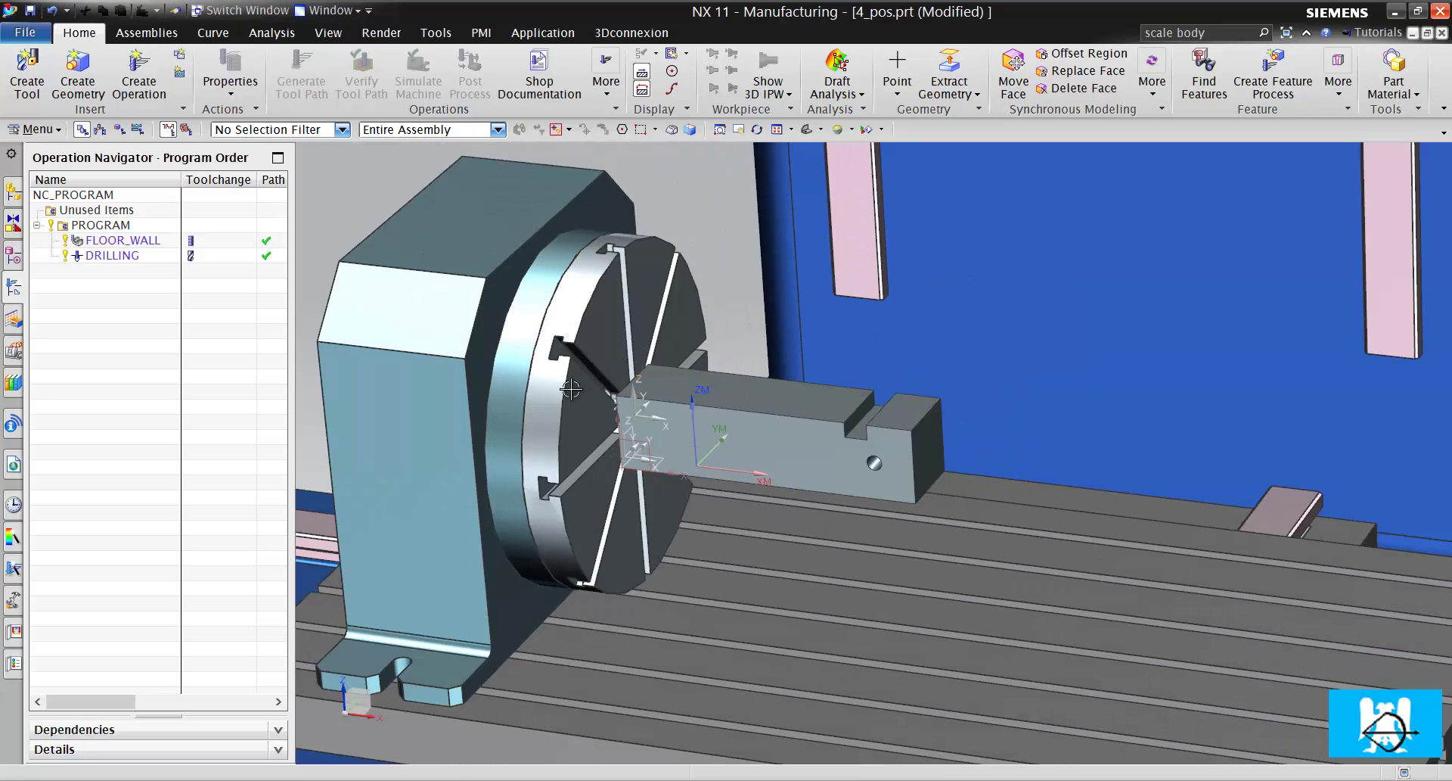
{"action": "scroll", "coordinate": [605, 389], "scroll_direction": "down", "scroll_amount": 4}
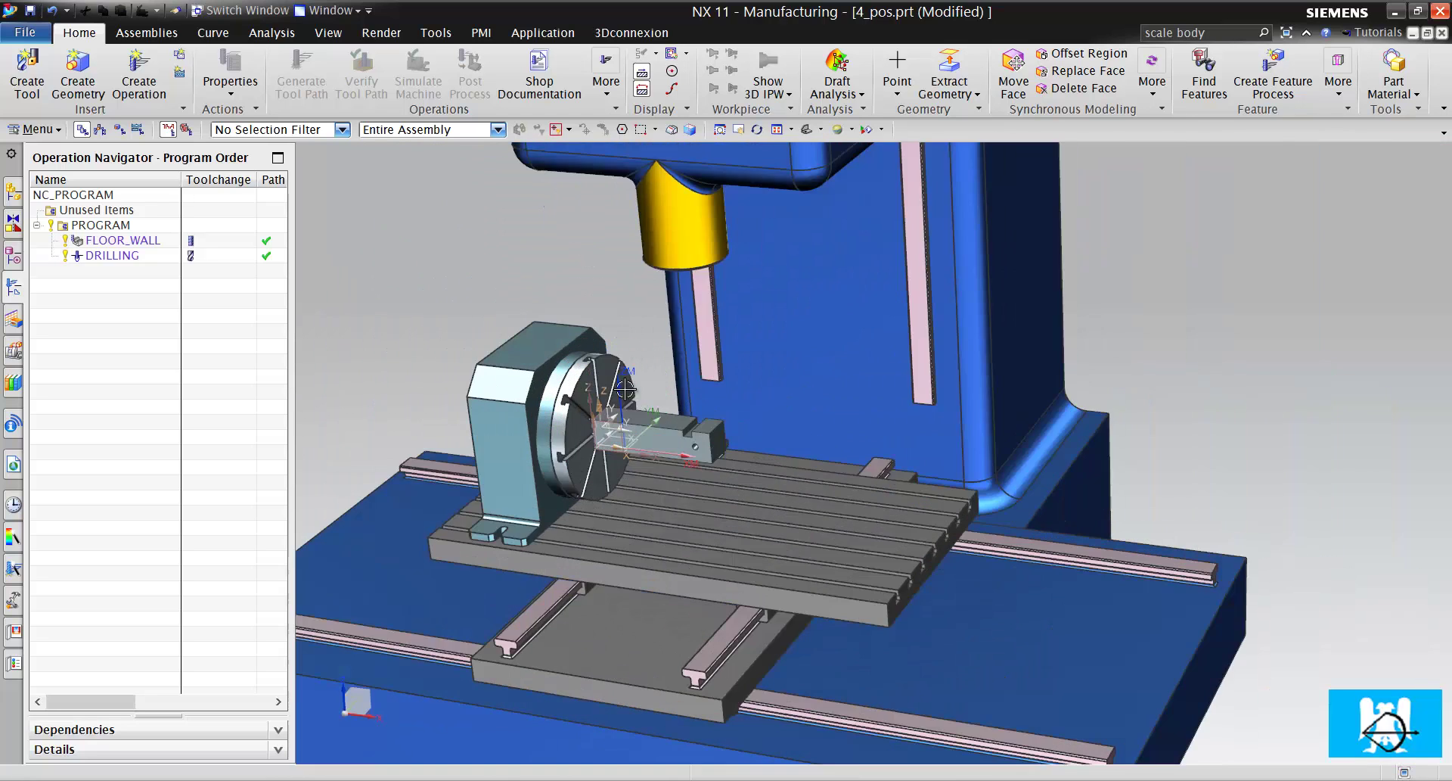
{"action": "scroll", "coordinate": [626, 389], "scroll_direction": "up", "scroll_amount": 5}
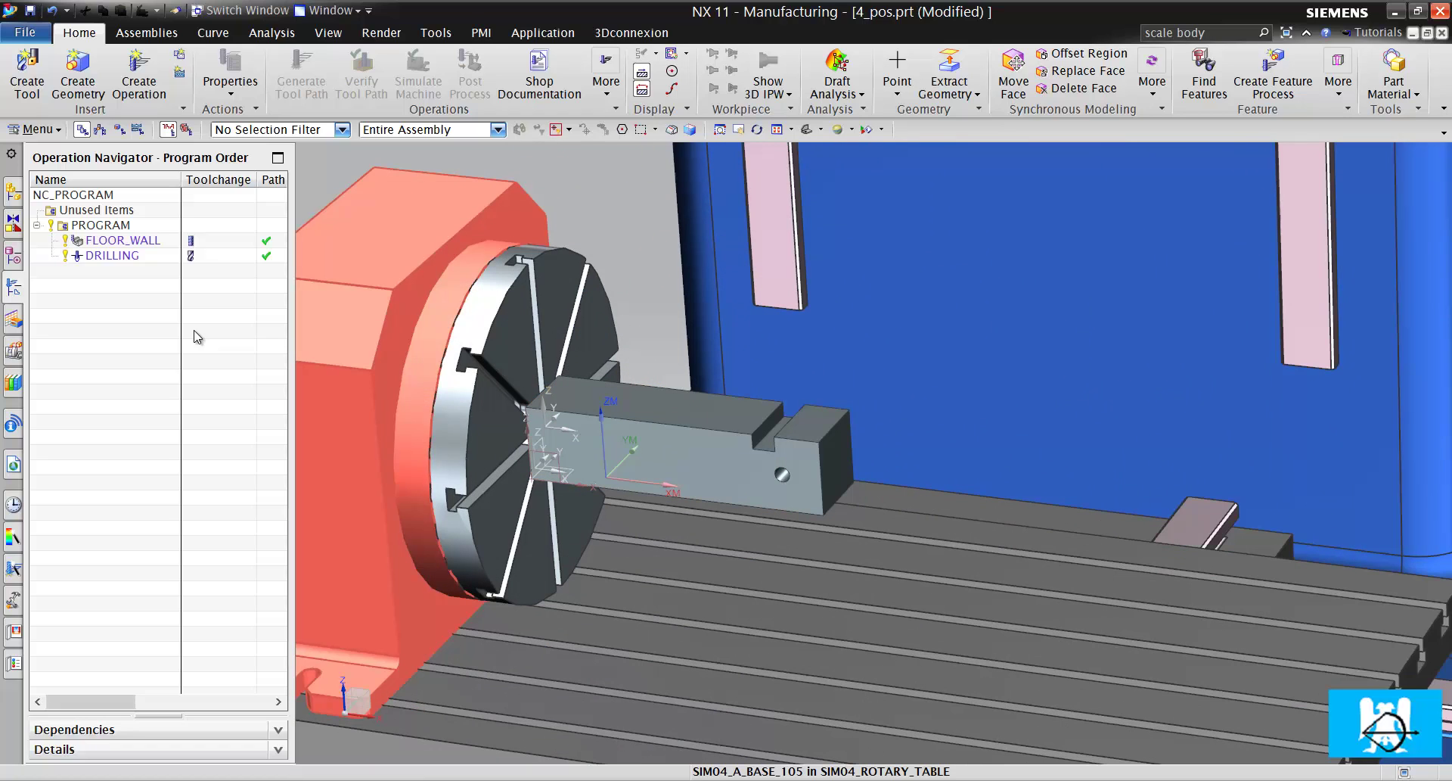
Simulate the whole 4_pos program on the machine, step forward, then rewind to the FLOOR_WALL start.
{"action": "left_click", "coordinate": [101, 225]}
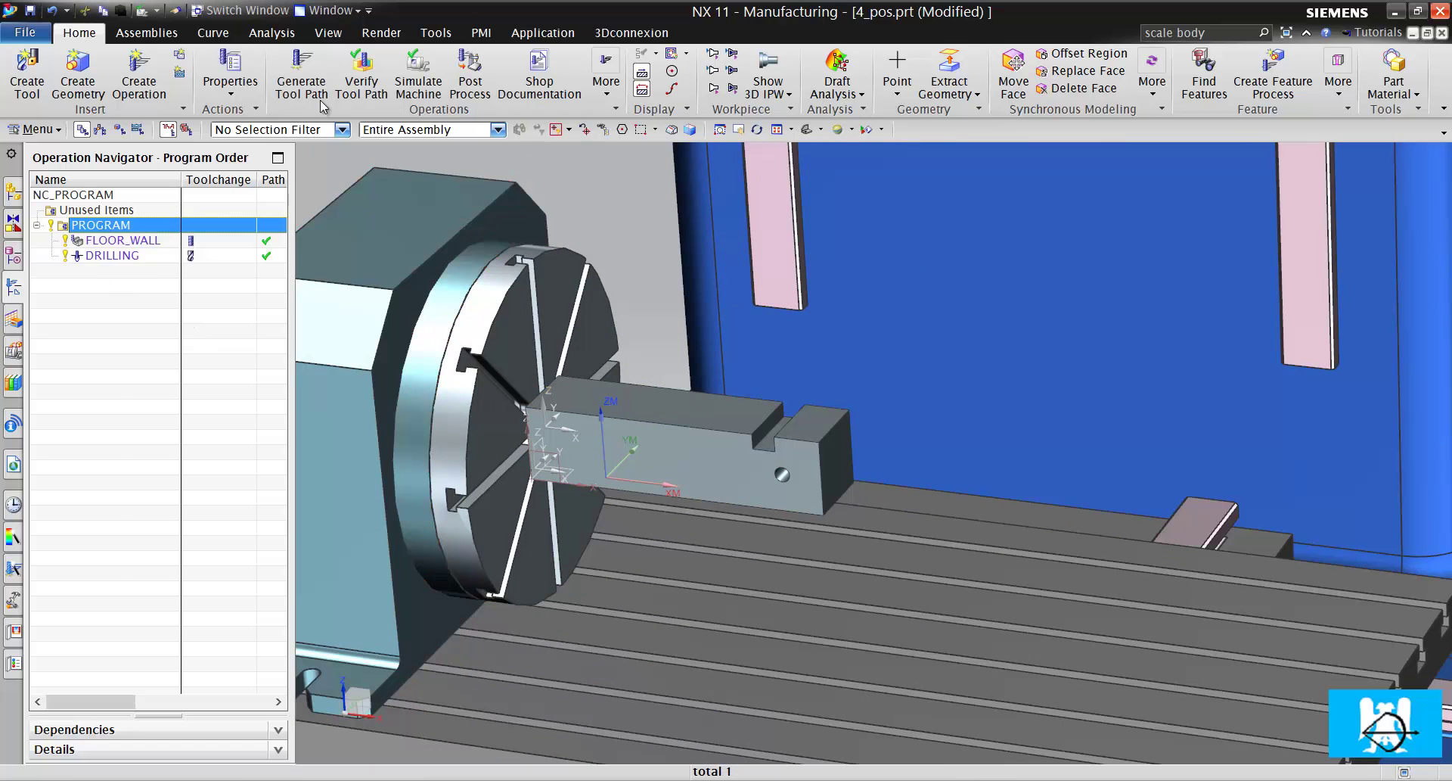
{"action": "left_click", "coordinate": [429, 83]}
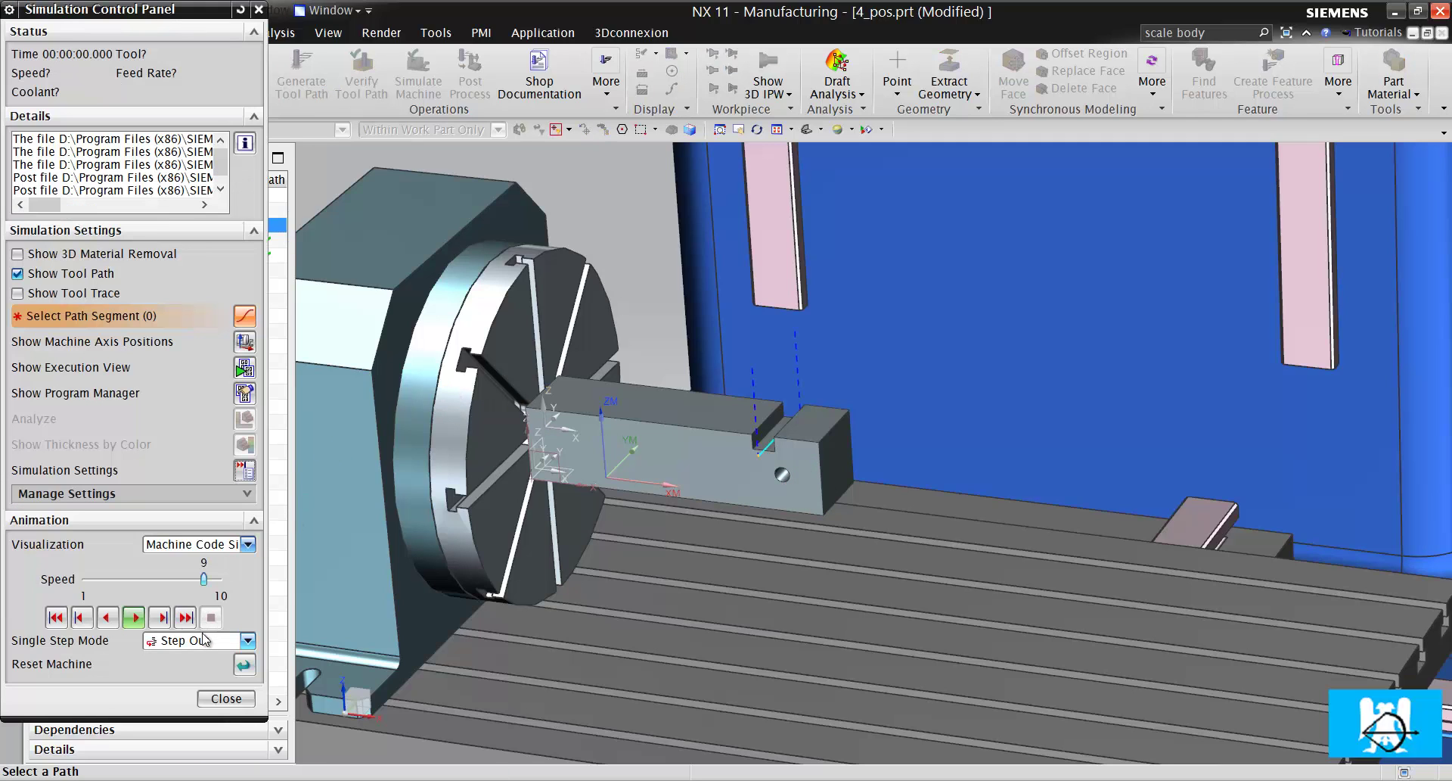
{"action": "left_click", "coordinate": [161, 618]}
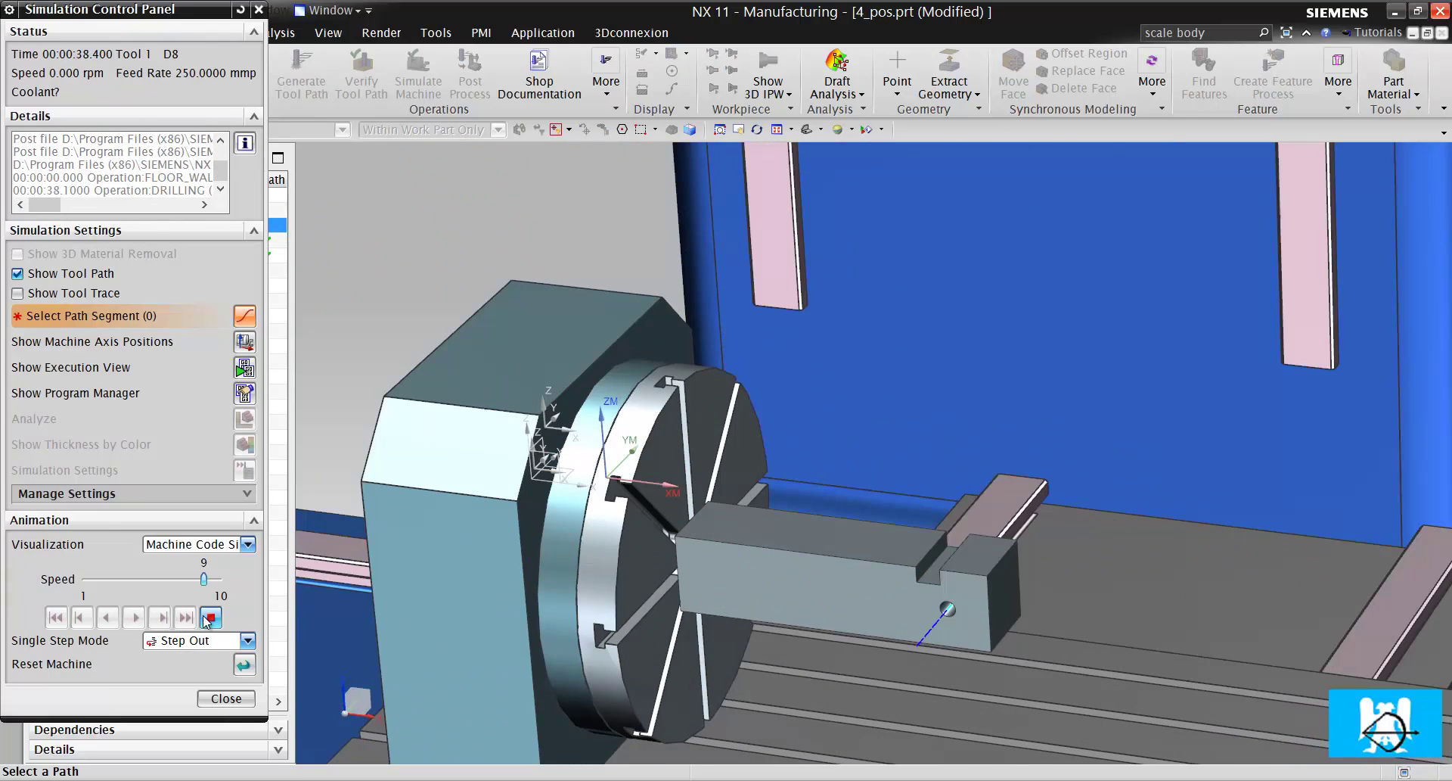
{"action": "left_click", "coordinate": [209, 618]}
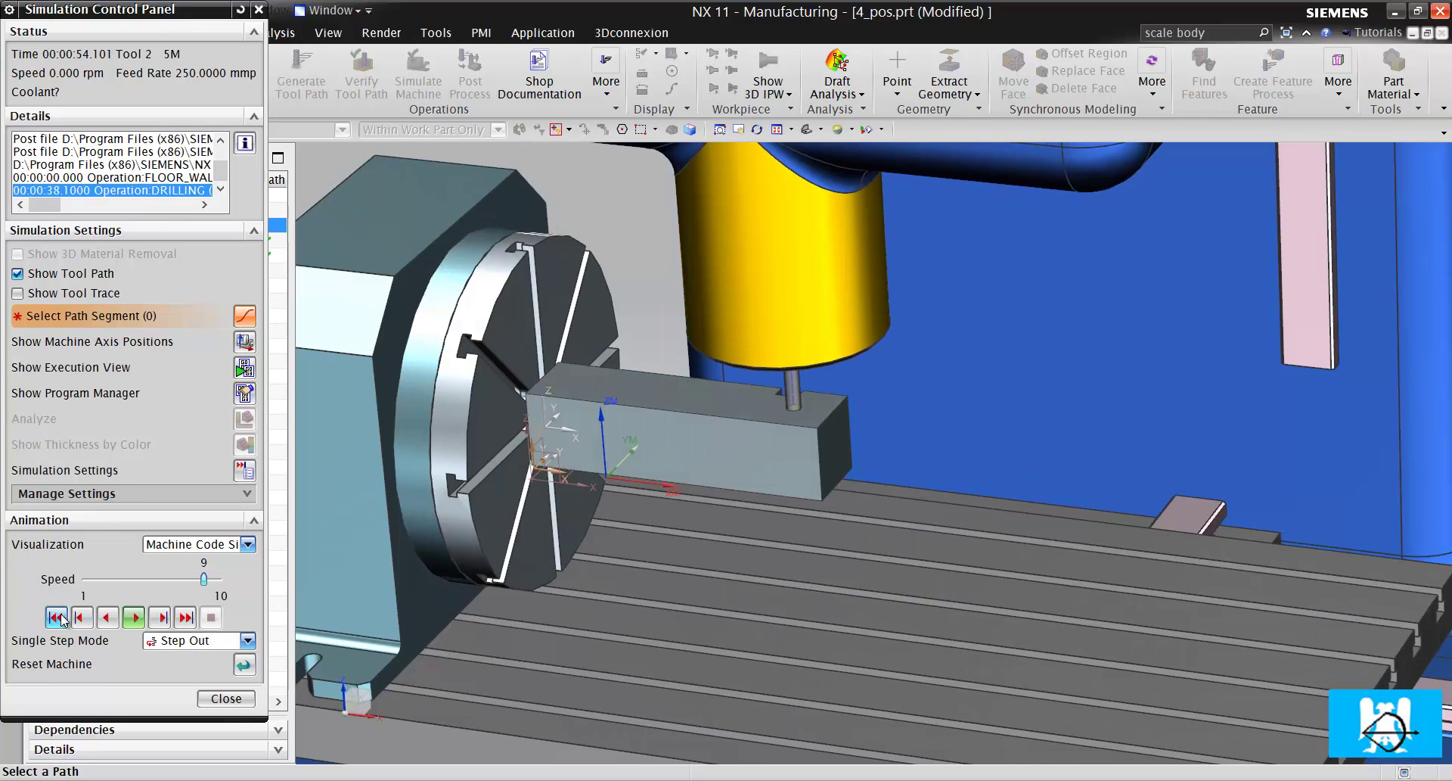
{"action": "left_click", "coordinate": [57, 618]}
{"action": "left_click", "coordinate": [57, 617]}
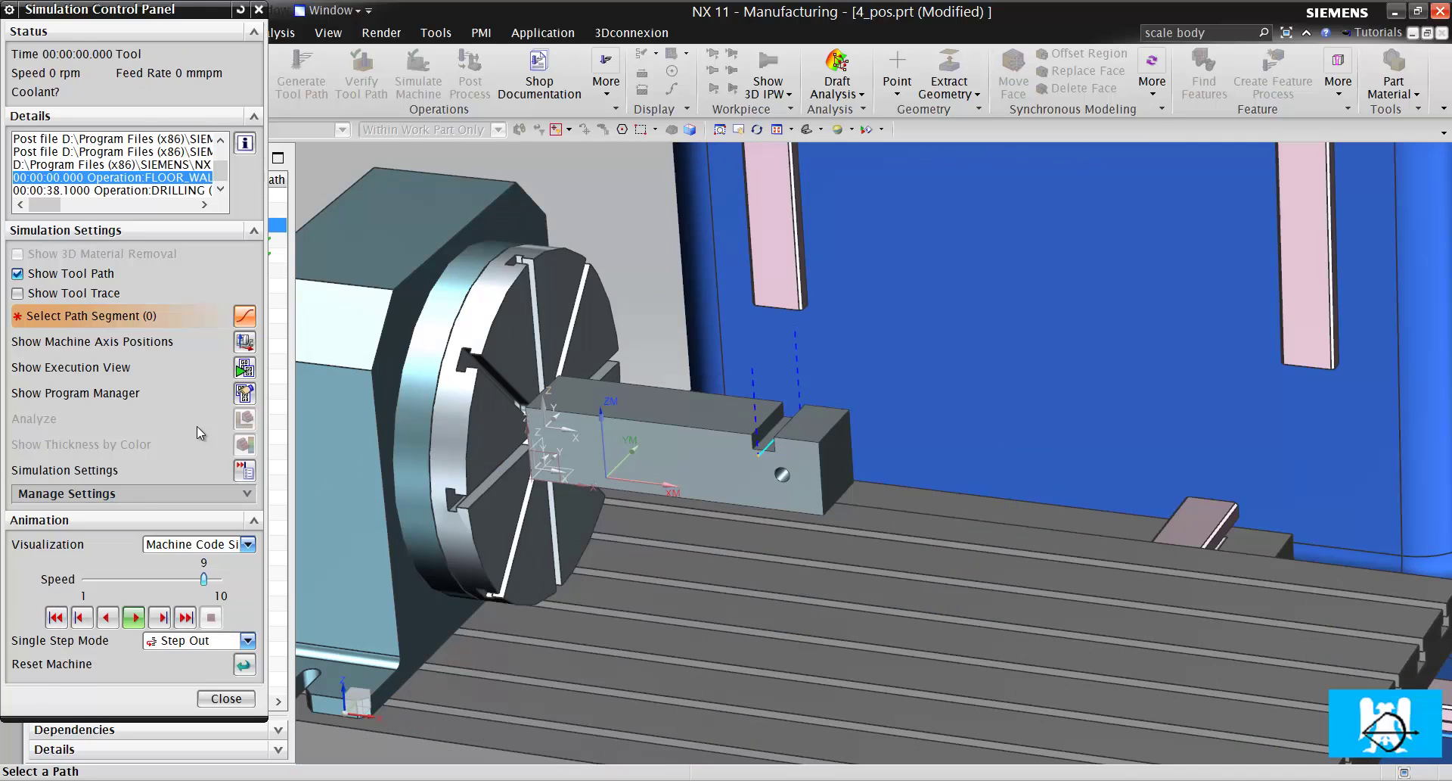
Run the simulation with live machine axis positions shown, then rewind to the FLOOR_WALL start.
{"action": "left_click", "coordinate": [243, 342]}
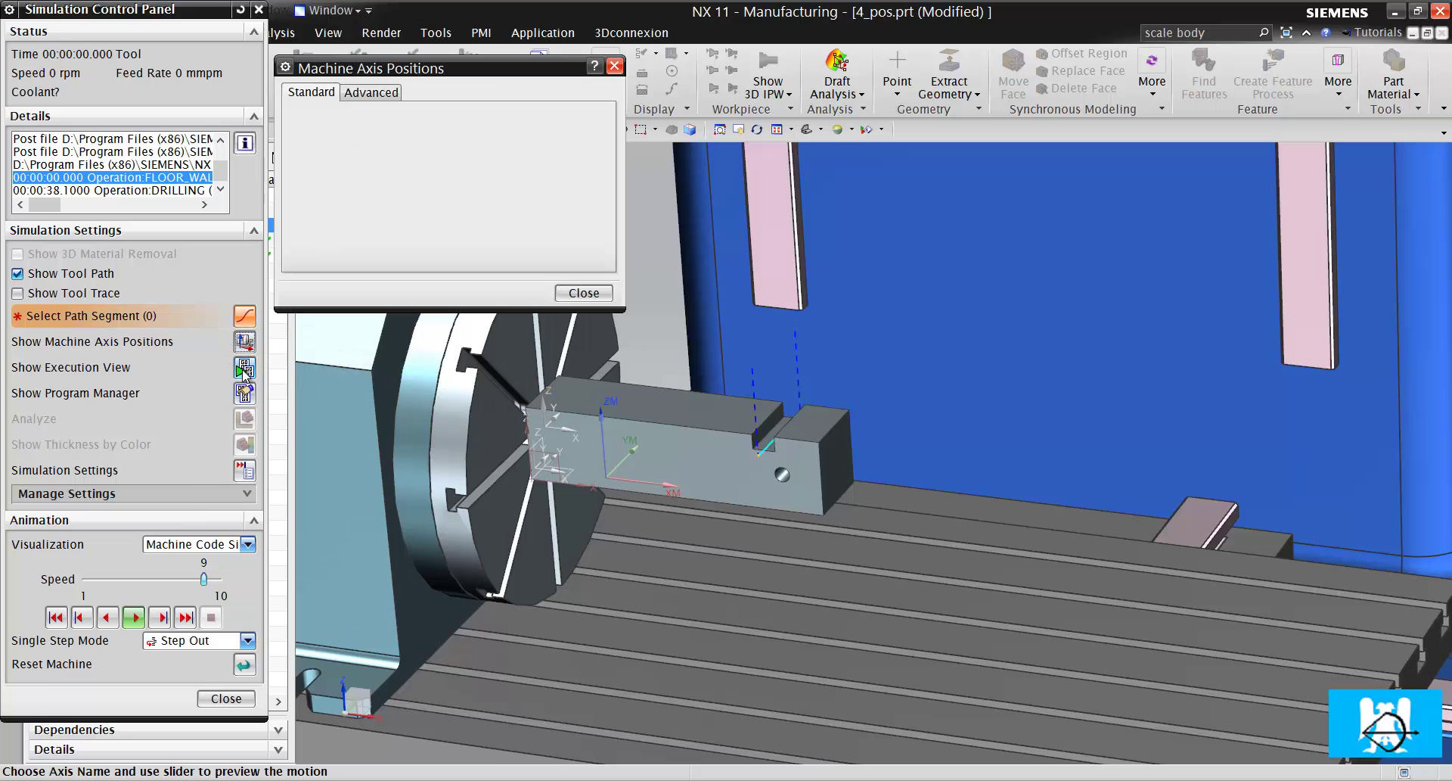
{"action": "left_click", "coordinate": [186, 617]}
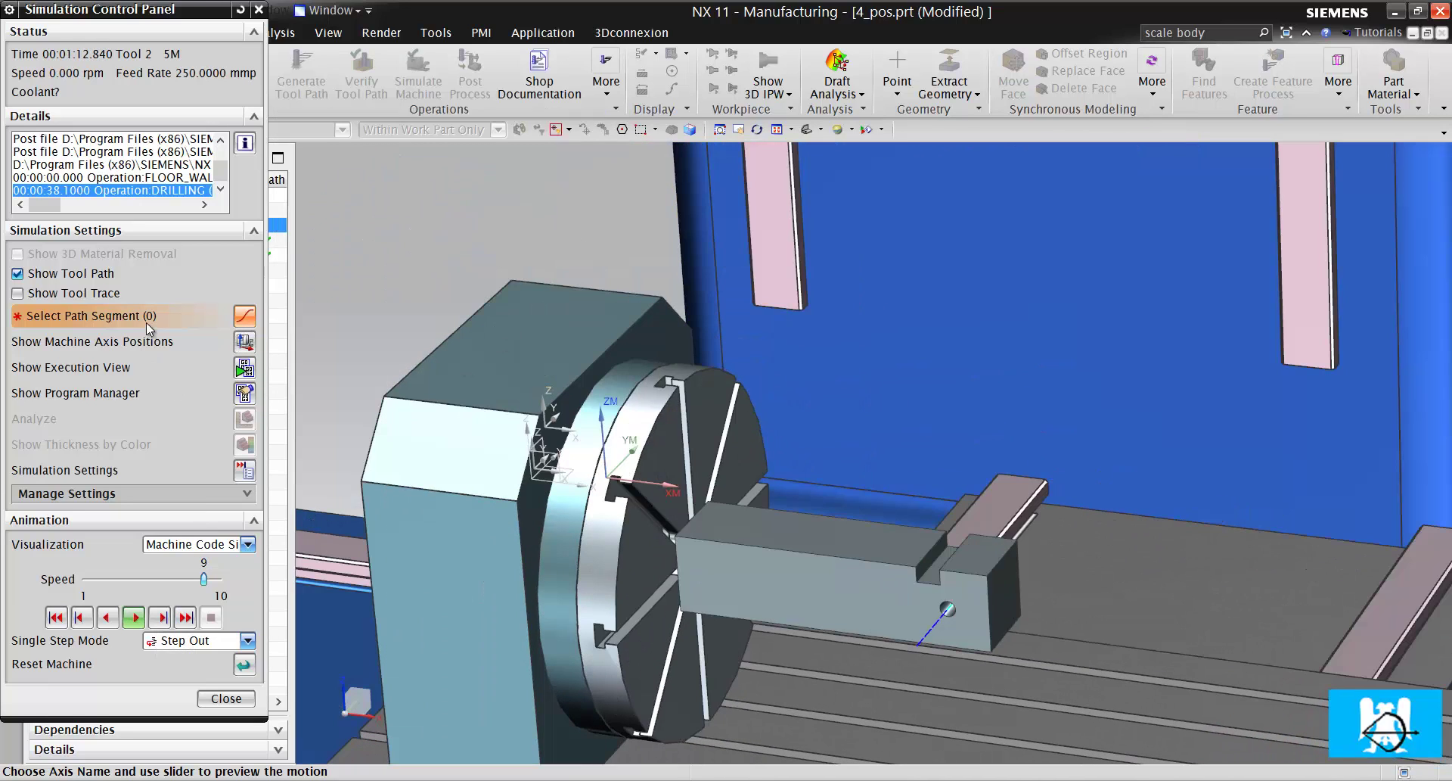
{"action": "left_click", "coordinate": [243, 343]}
{"action": "scroll", "coordinate": [821, 376], "scroll_direction": "down", "scroll_amount": 3}
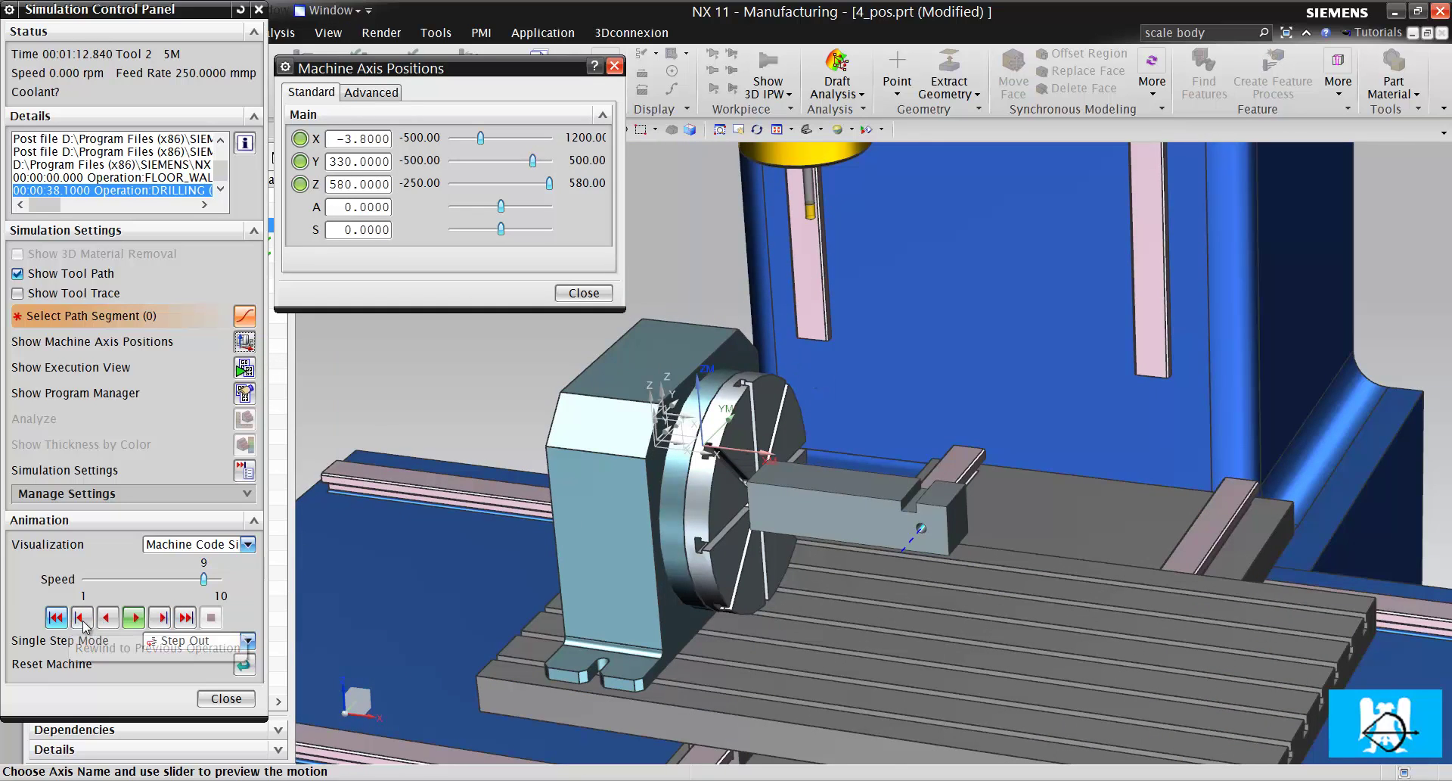
{"action": "left_click", "coordinate": [55, 619]}
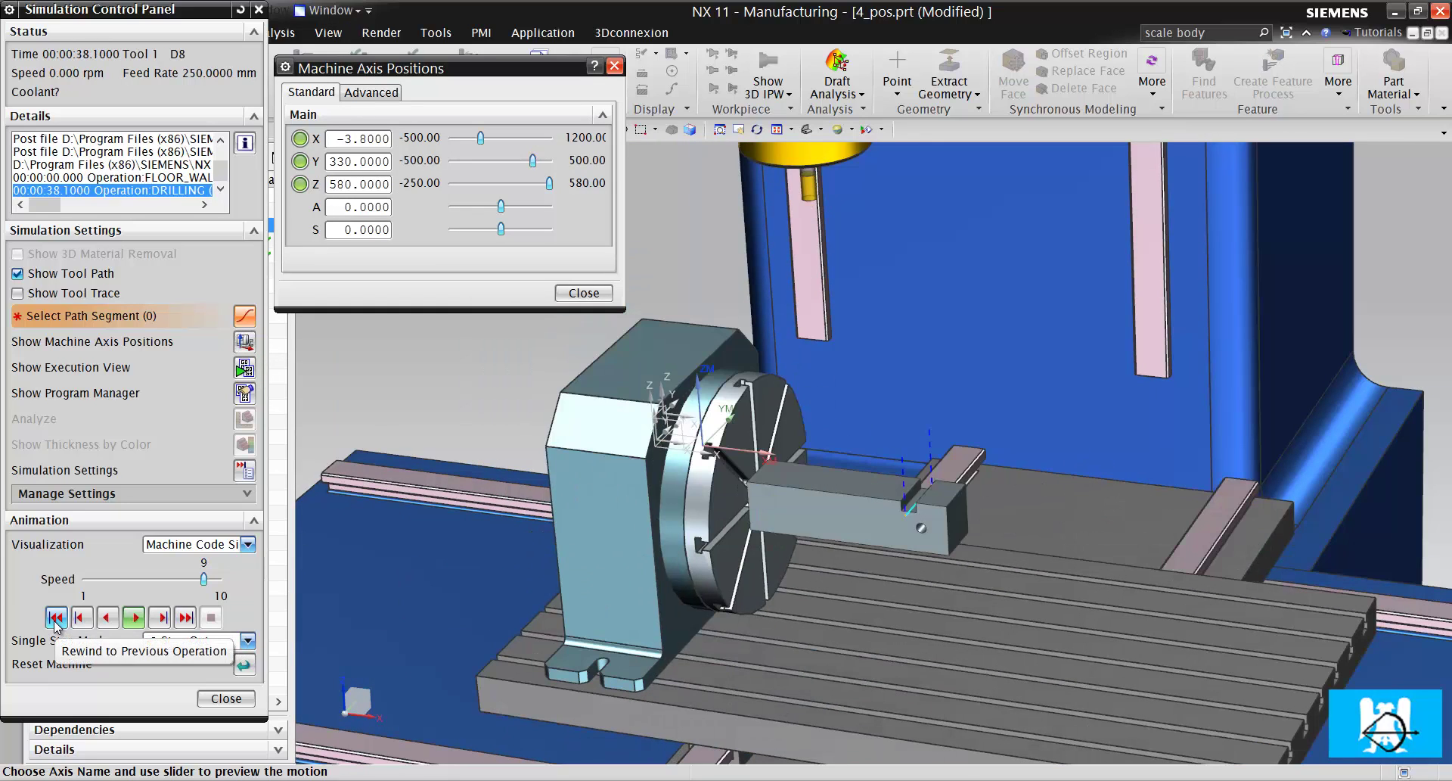
{"action": "left_click", "coordinate": [55, 619]}
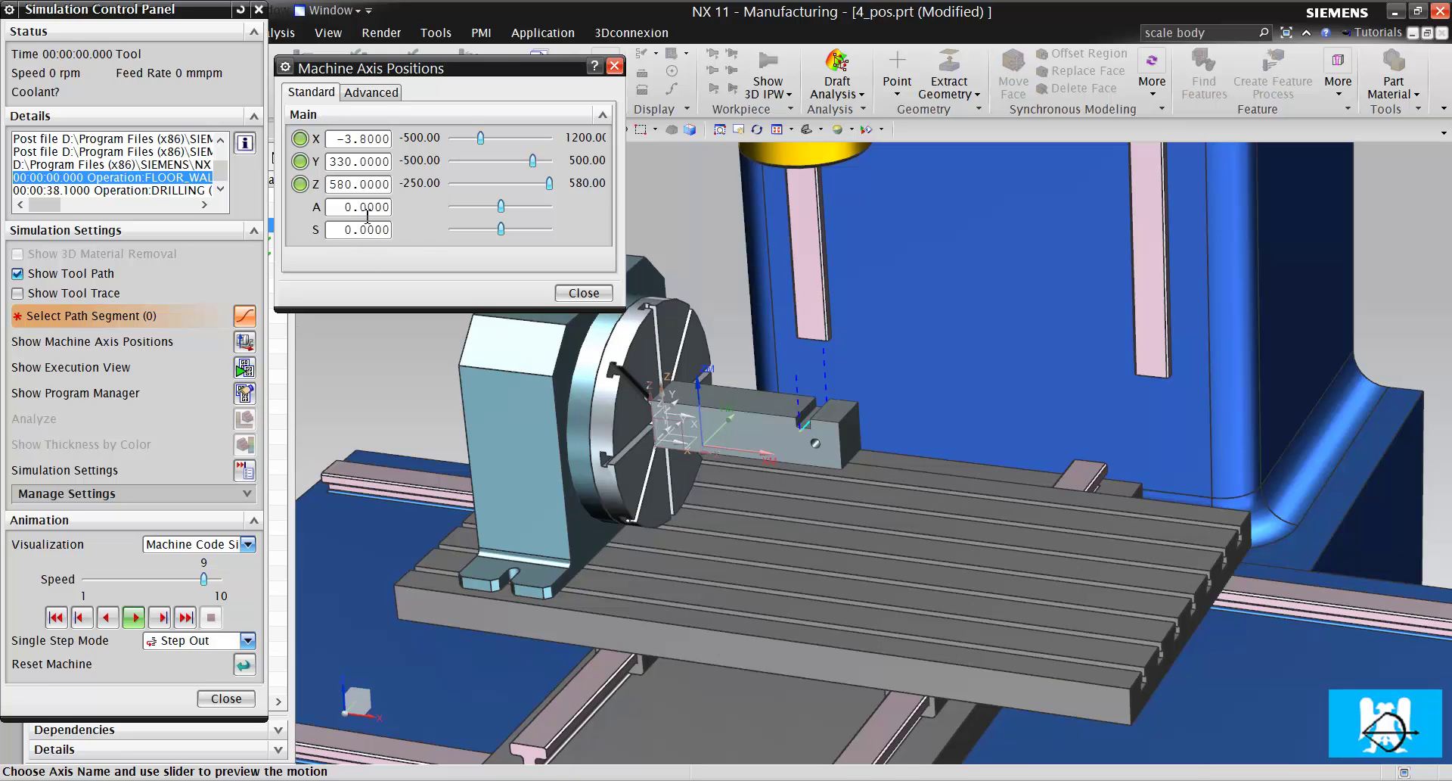
{"action": "scroll", "coordinate": [658, 378], "scroll_direction": "up", "scroll_amount": 5}
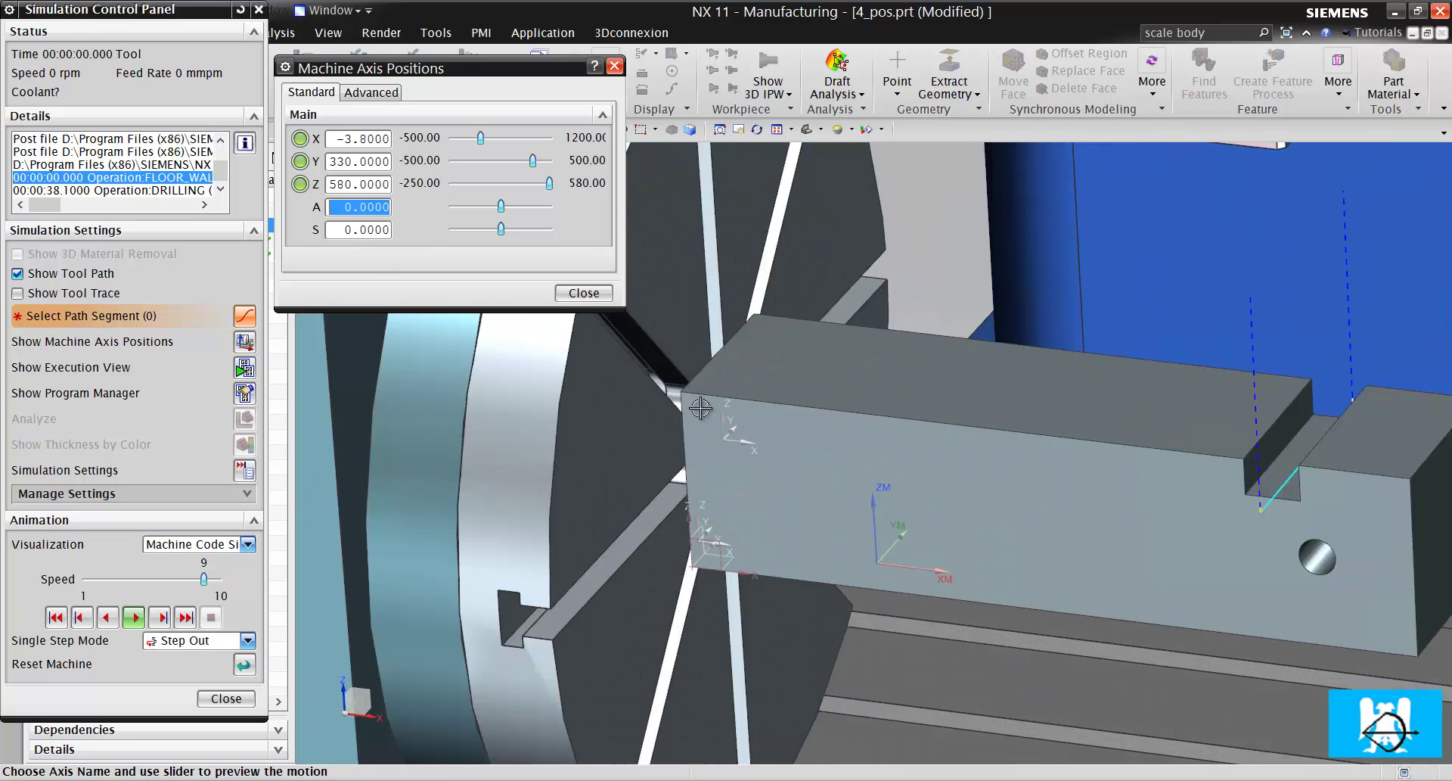
{"action": "scroll", "coordinate": [700, 408], "scroll_direction": "down", "scroll_amount": 6}
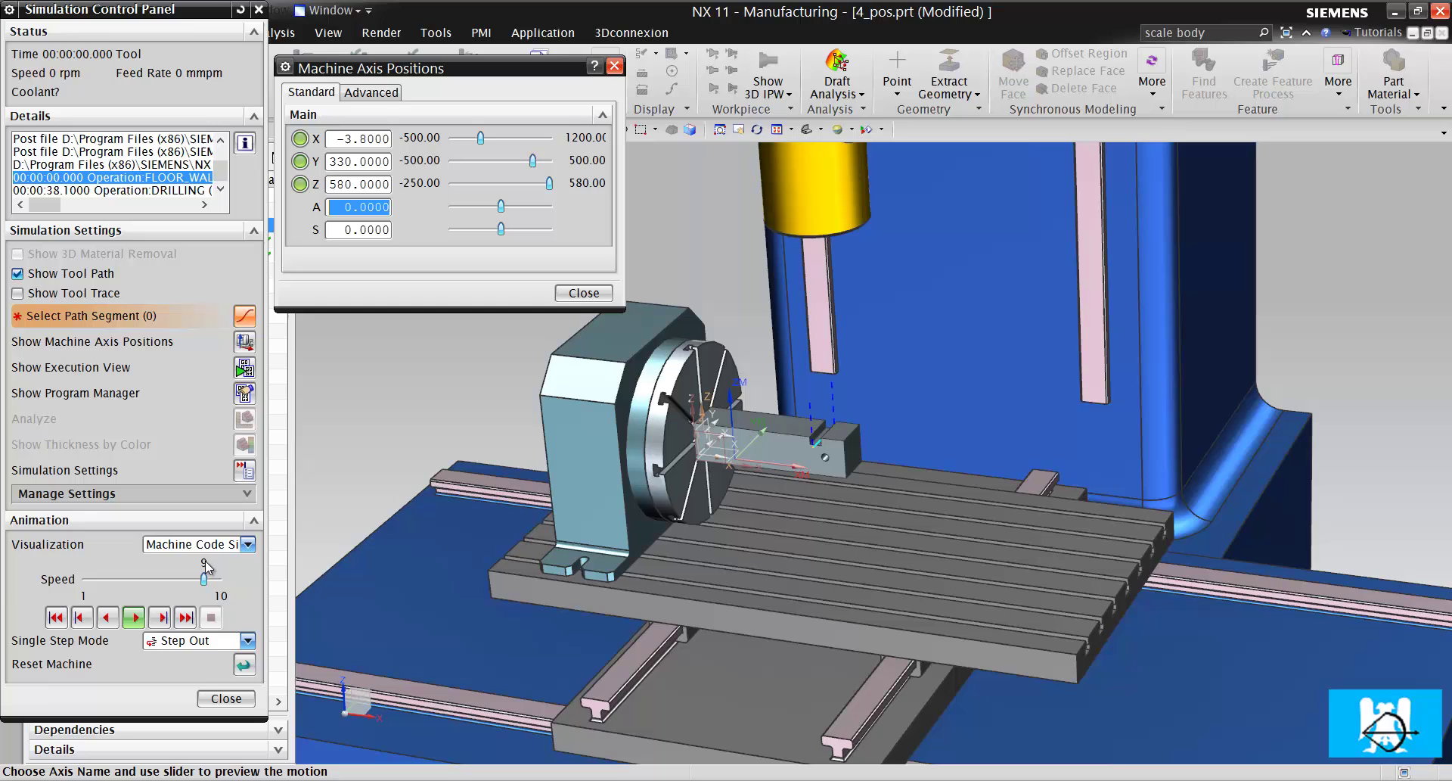
Step the simulation forward to the DRILLING operation and rewind to its start.
{"action": "left_click", "coordinate": [161, 619]}
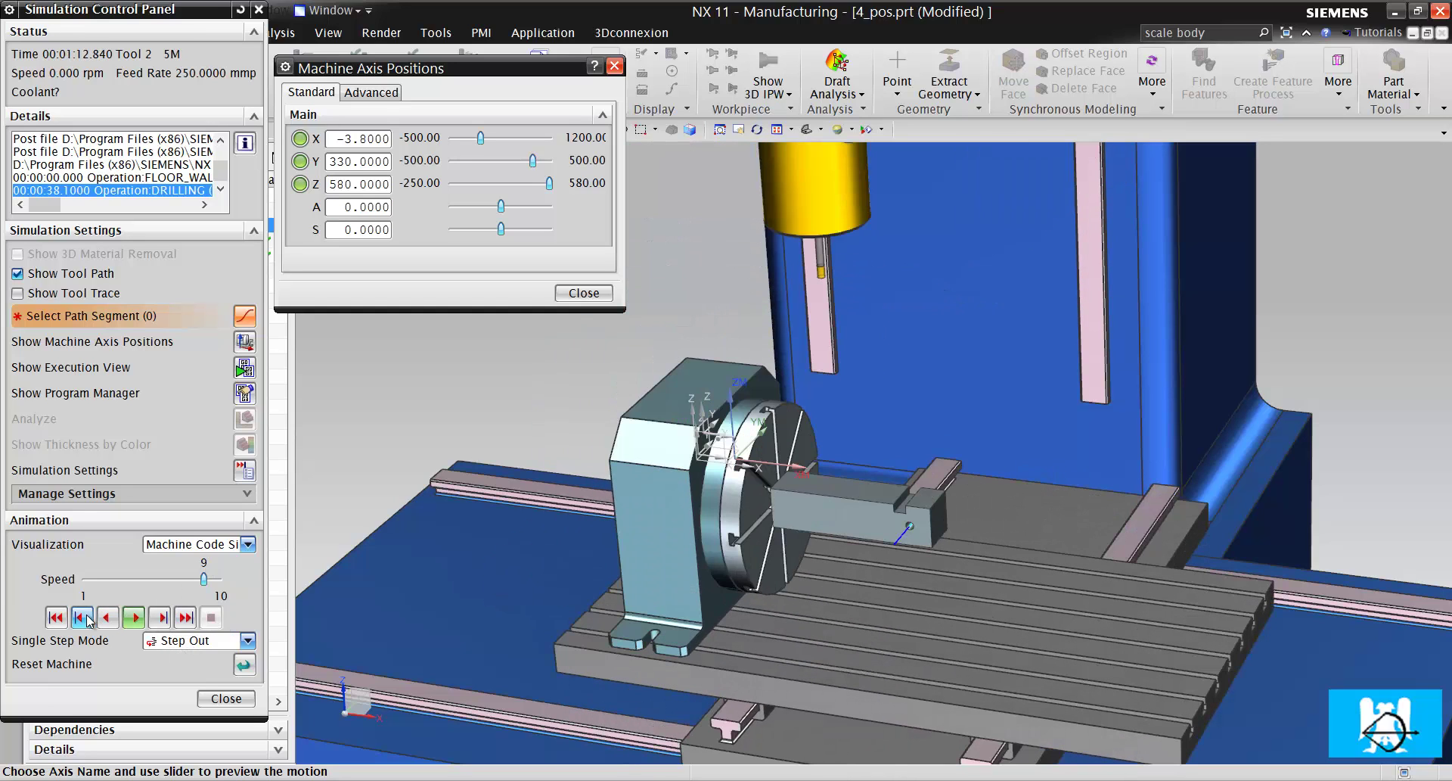
{"action": "left_click", "coordinate": [56, 617]}
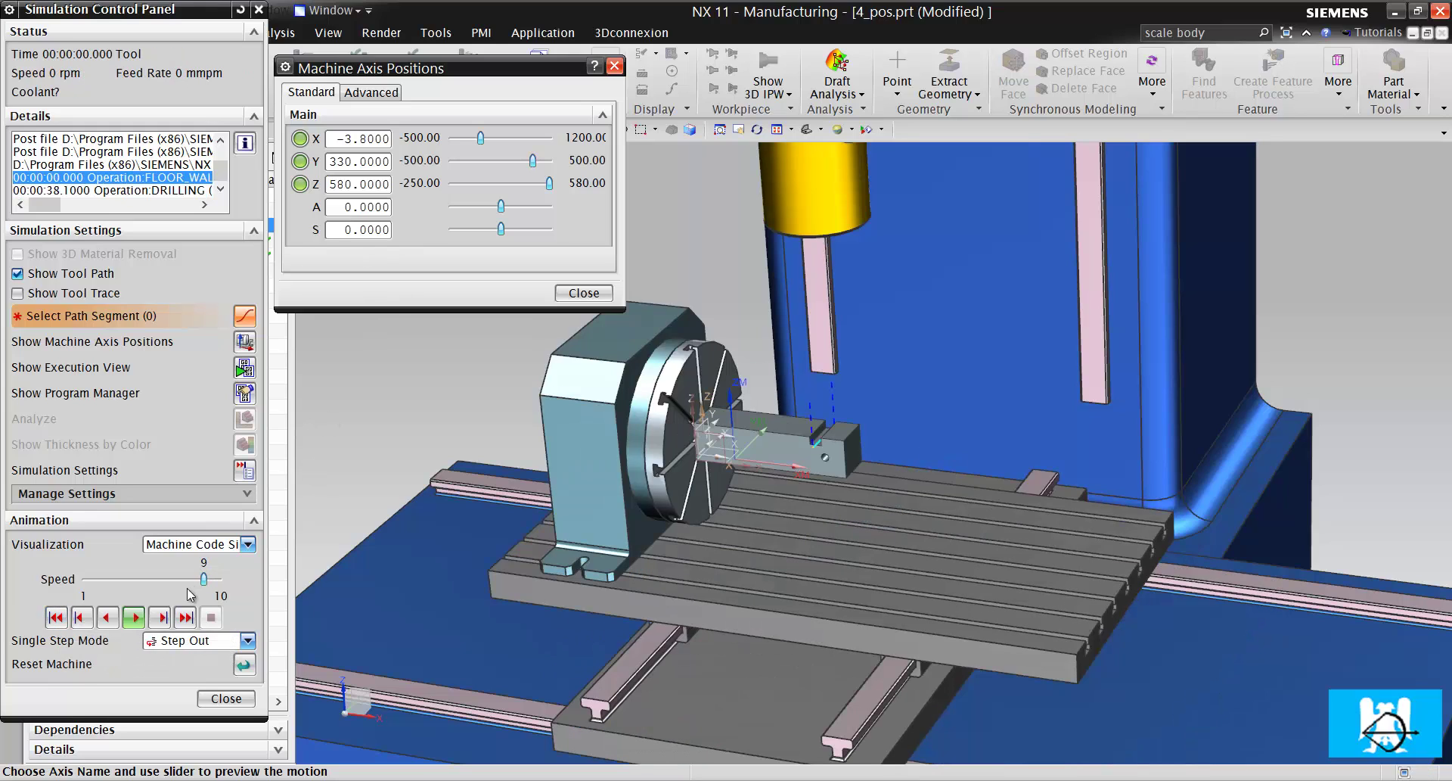
{"action": "left_click", "coordinate": [159, 617]}
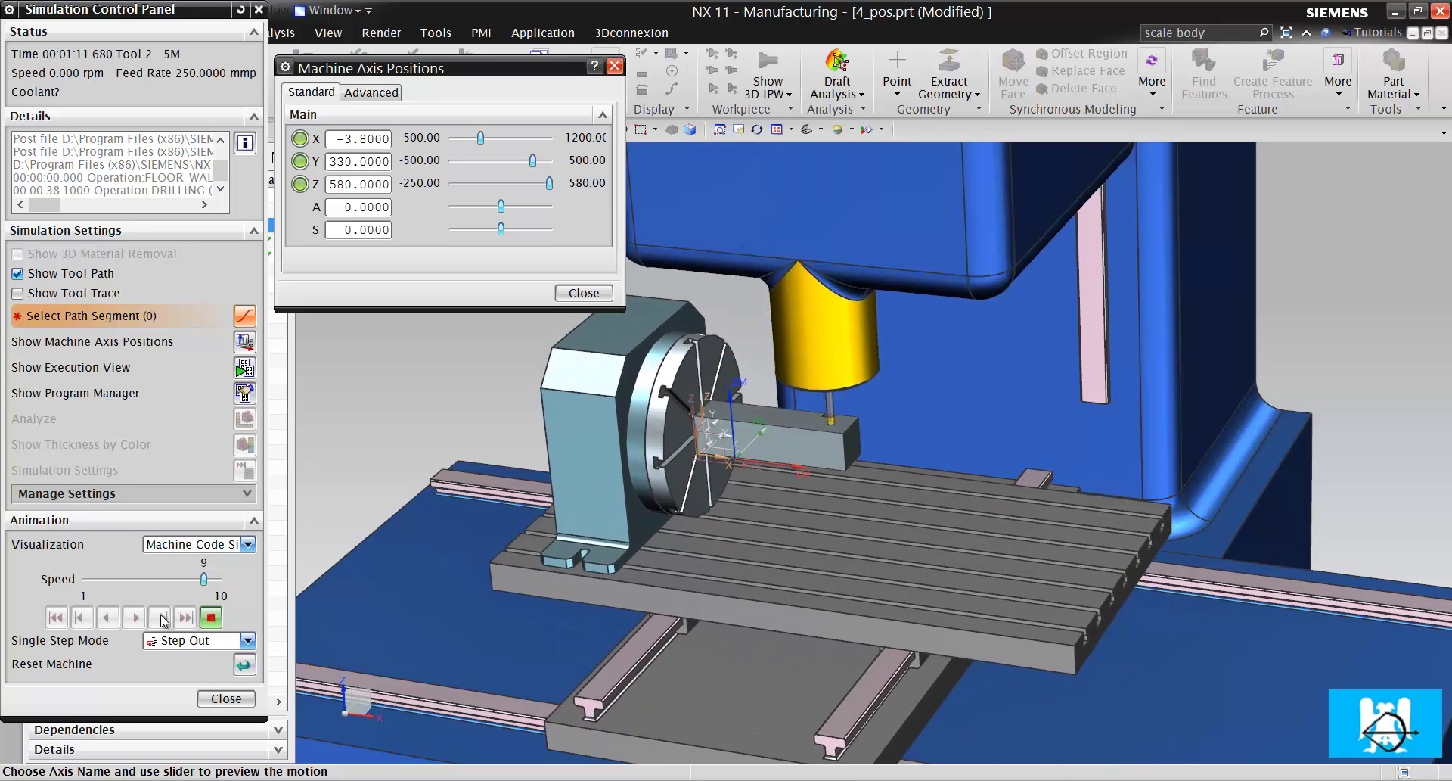
{"action": "left_click", "coordinate": [211, 618]}
{"action": "left_click", "coordinate": [213, 642]}
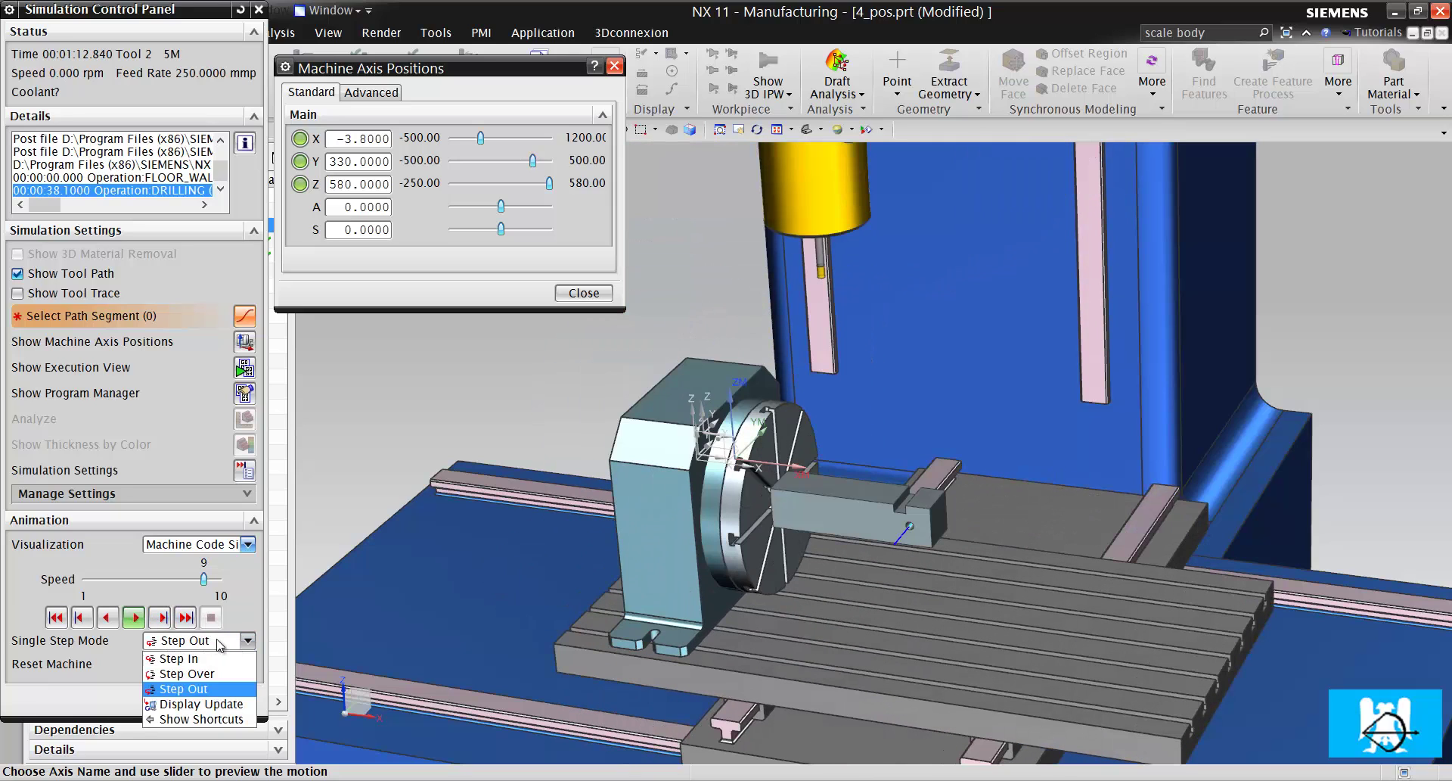
{"action": "left_click", "coordinate": [219, 643]}
{"action": "left_click", "coordinate": [56, 617]}
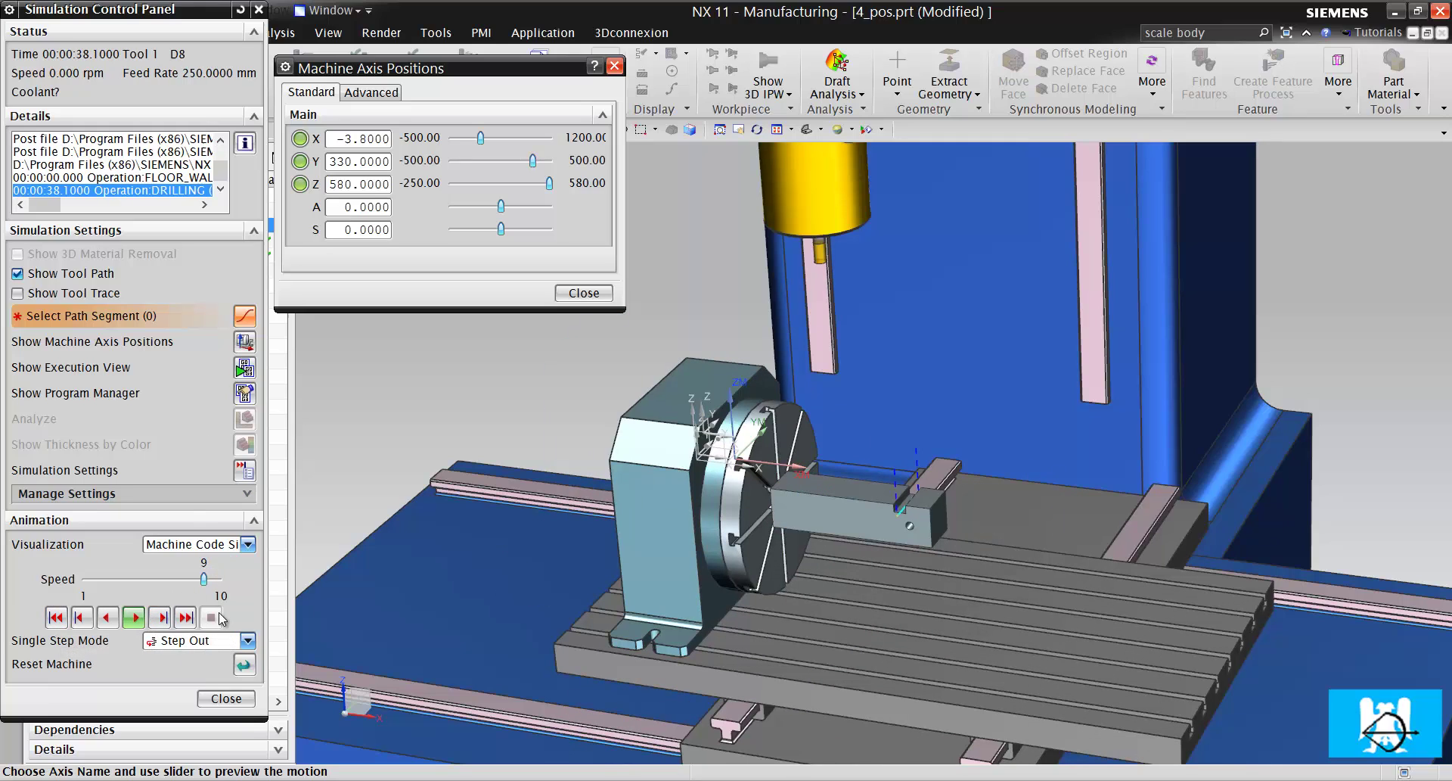
Set Single Step Mode to Step Over.
{"action": "left_click", "coordinate": [213, 646]}
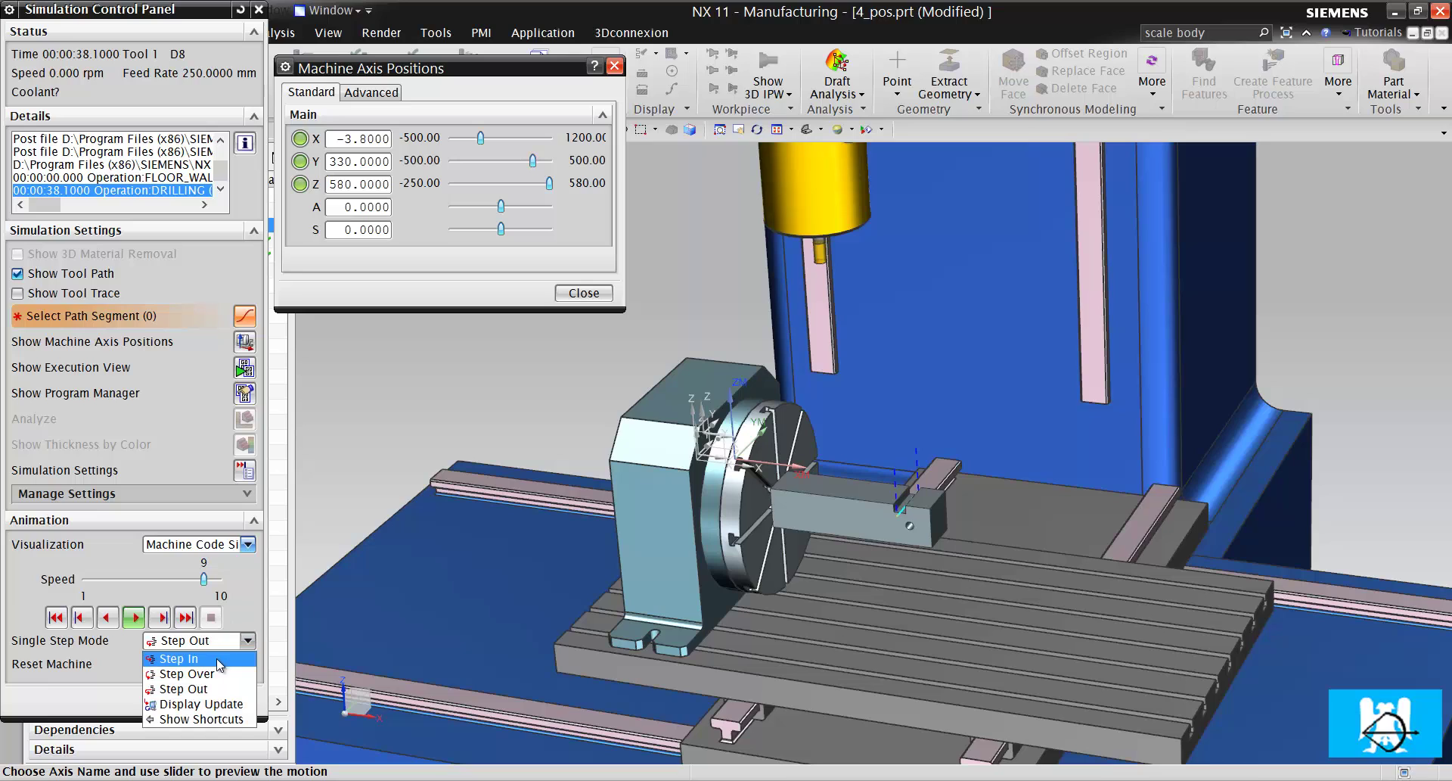
{"action": "left_click", "coordinate": [220, 673]}
{"action": "left_click", "coordinate": [157, 619]}
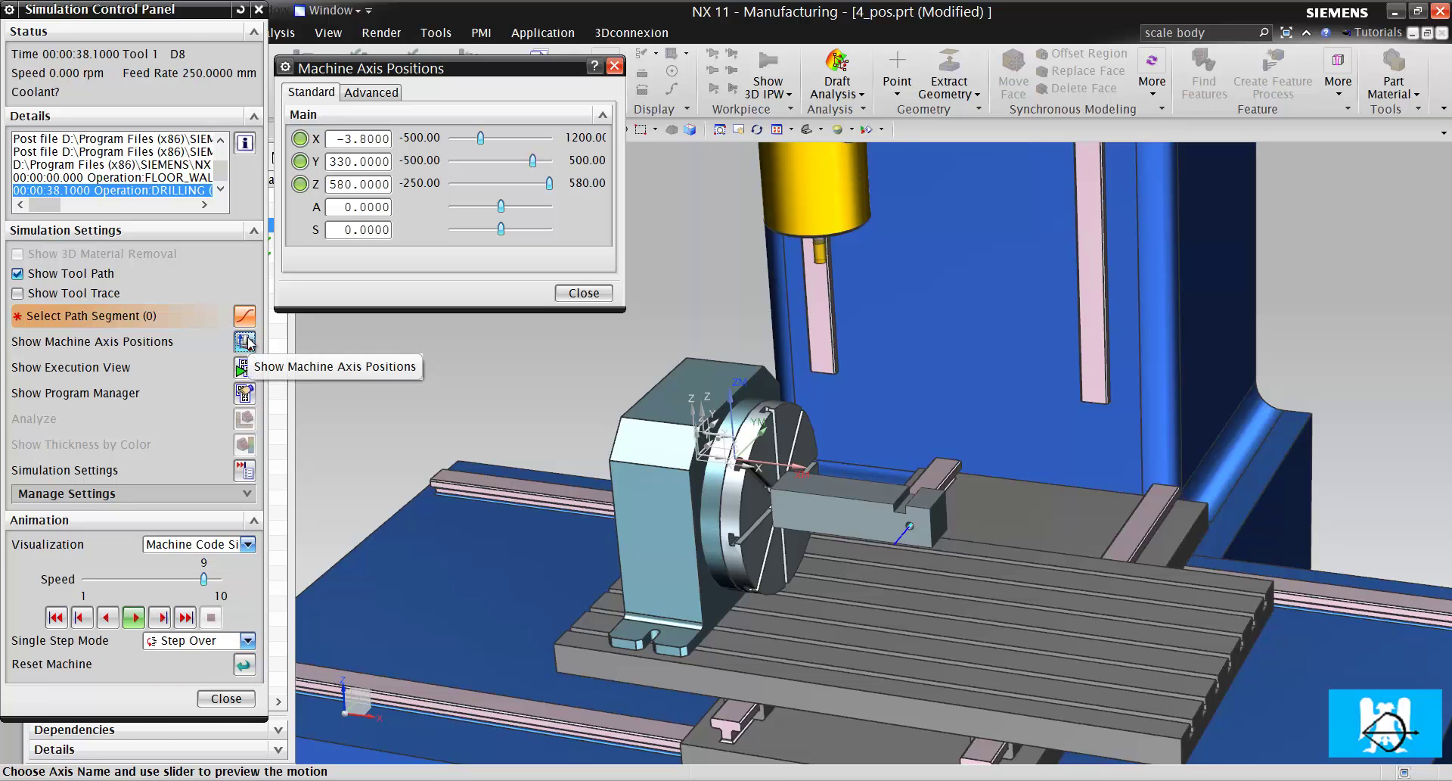
Show the NC program execution view, move it up and left, and rewind to program start.
{"action": "left_click", "coordinate": [245, 370]}
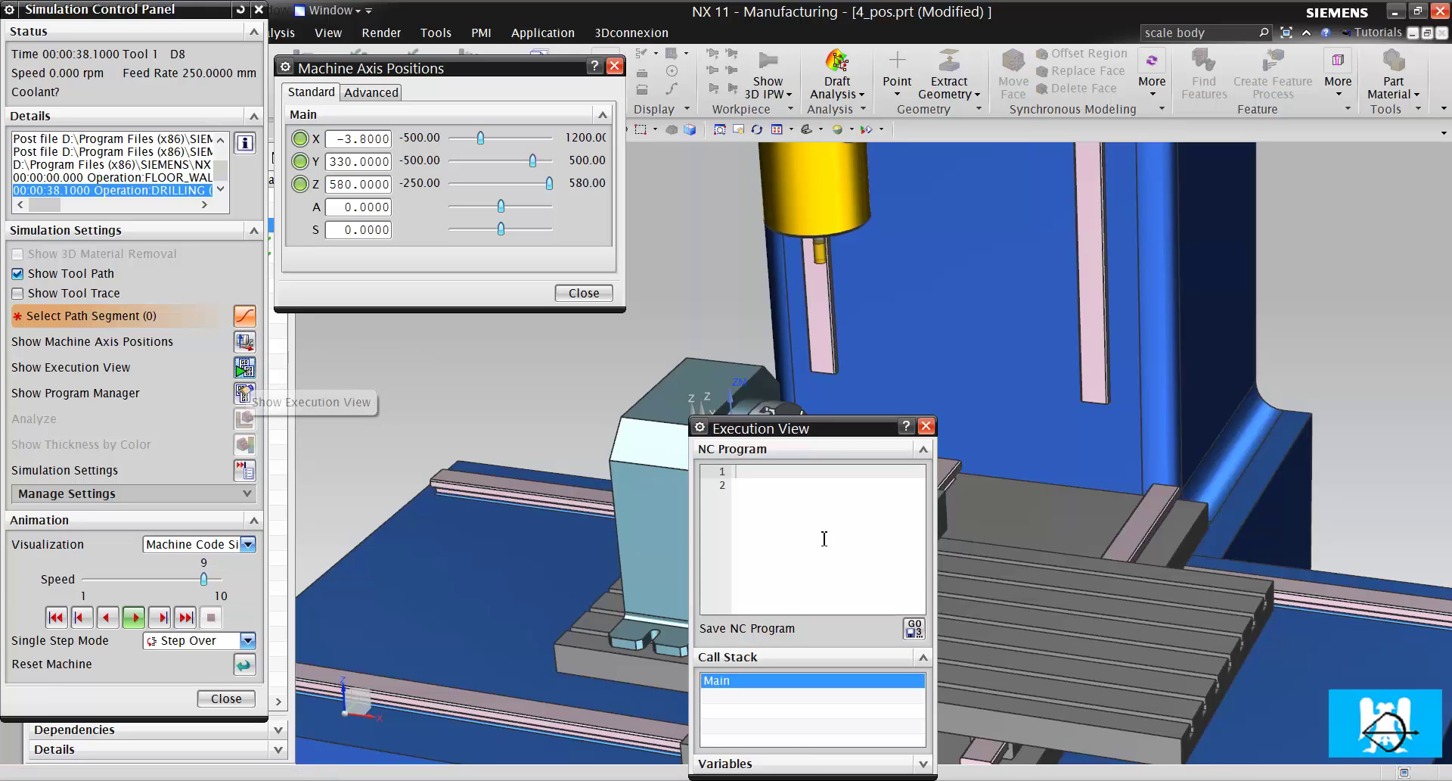
{"action": "left_click_drag", "start_coordinate": [785, 436], "coordinate": [394, 330]}
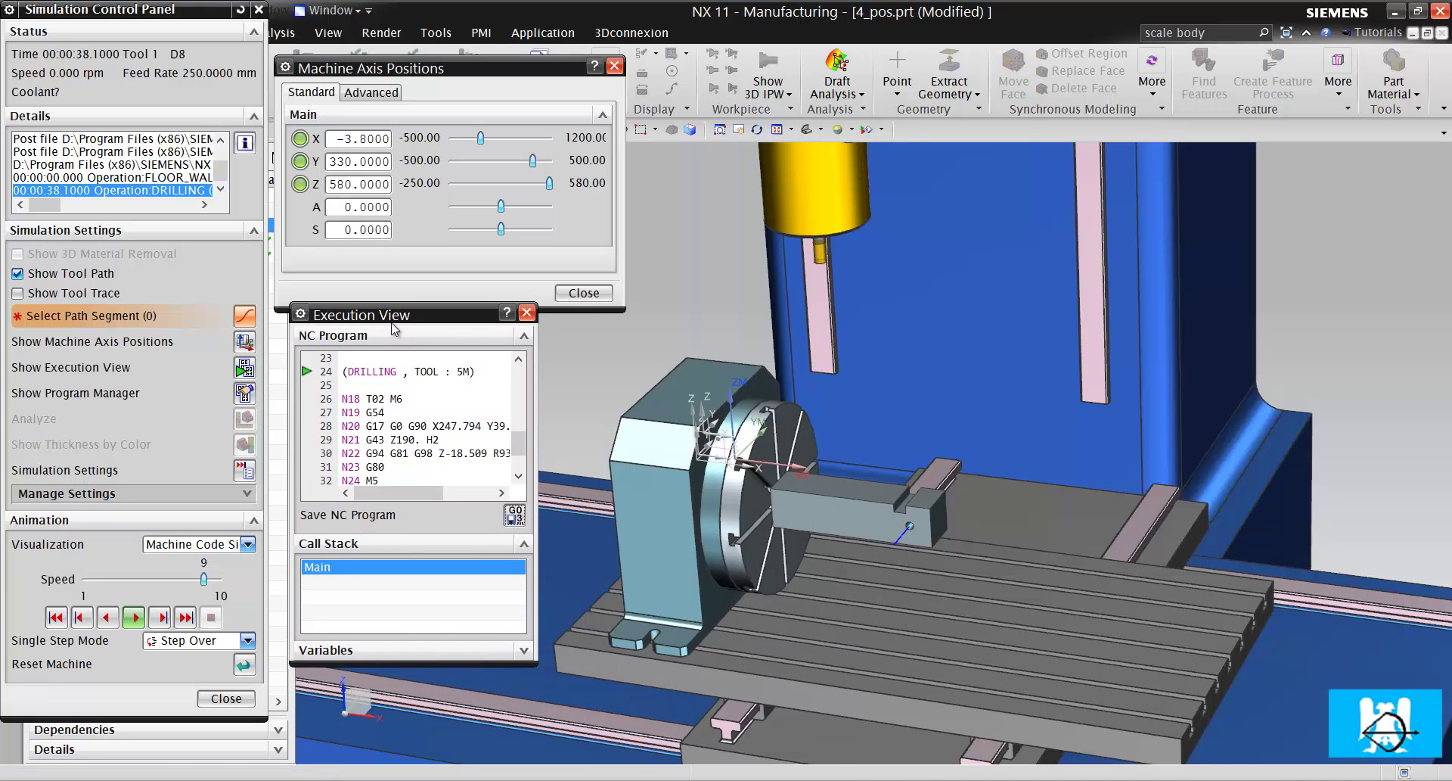
{"action": "left_click", "coordinate": [56, 617]}
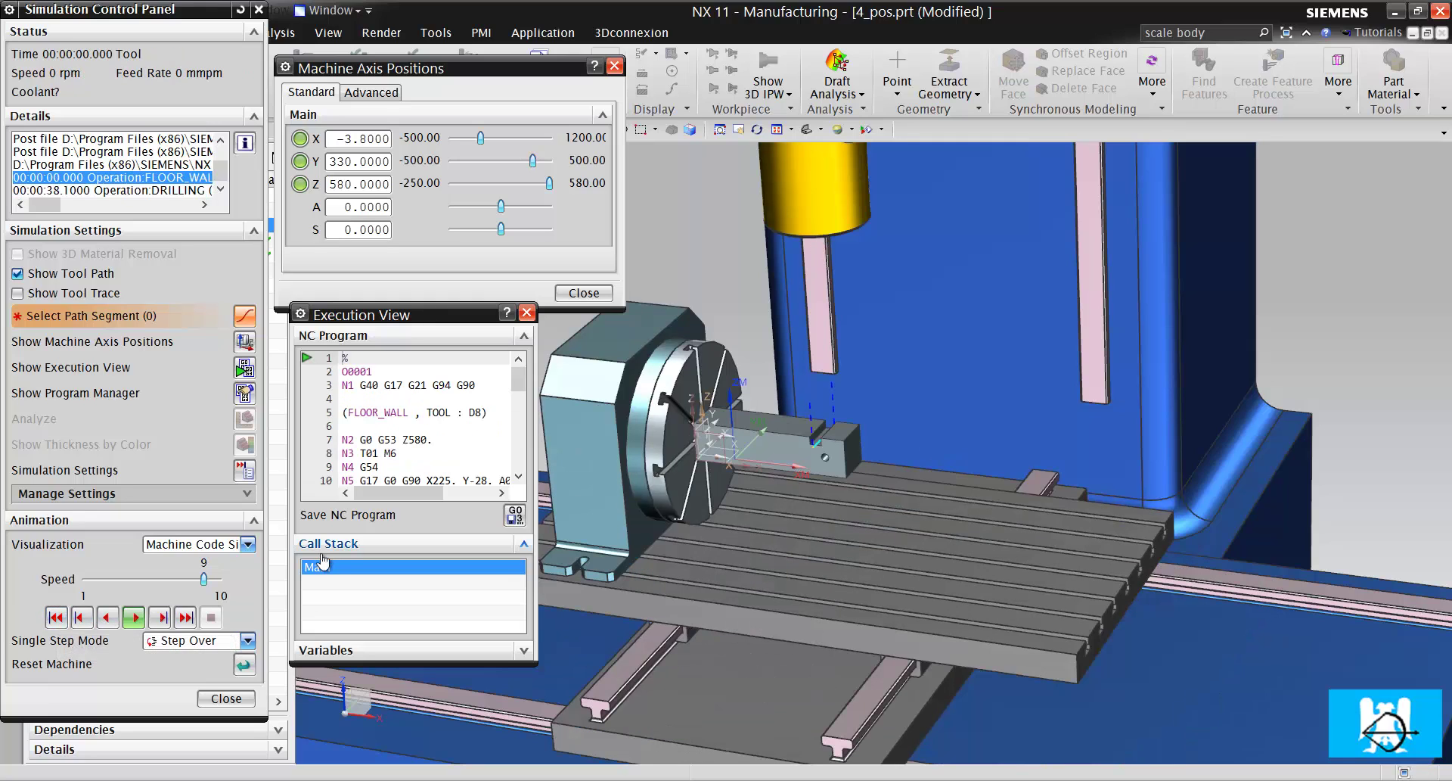
Step through the FLOOR_WALL NC blocks, cutting moves and retract until the axes return home.
{"action": "left_click", "coordinate": [160, 617]}
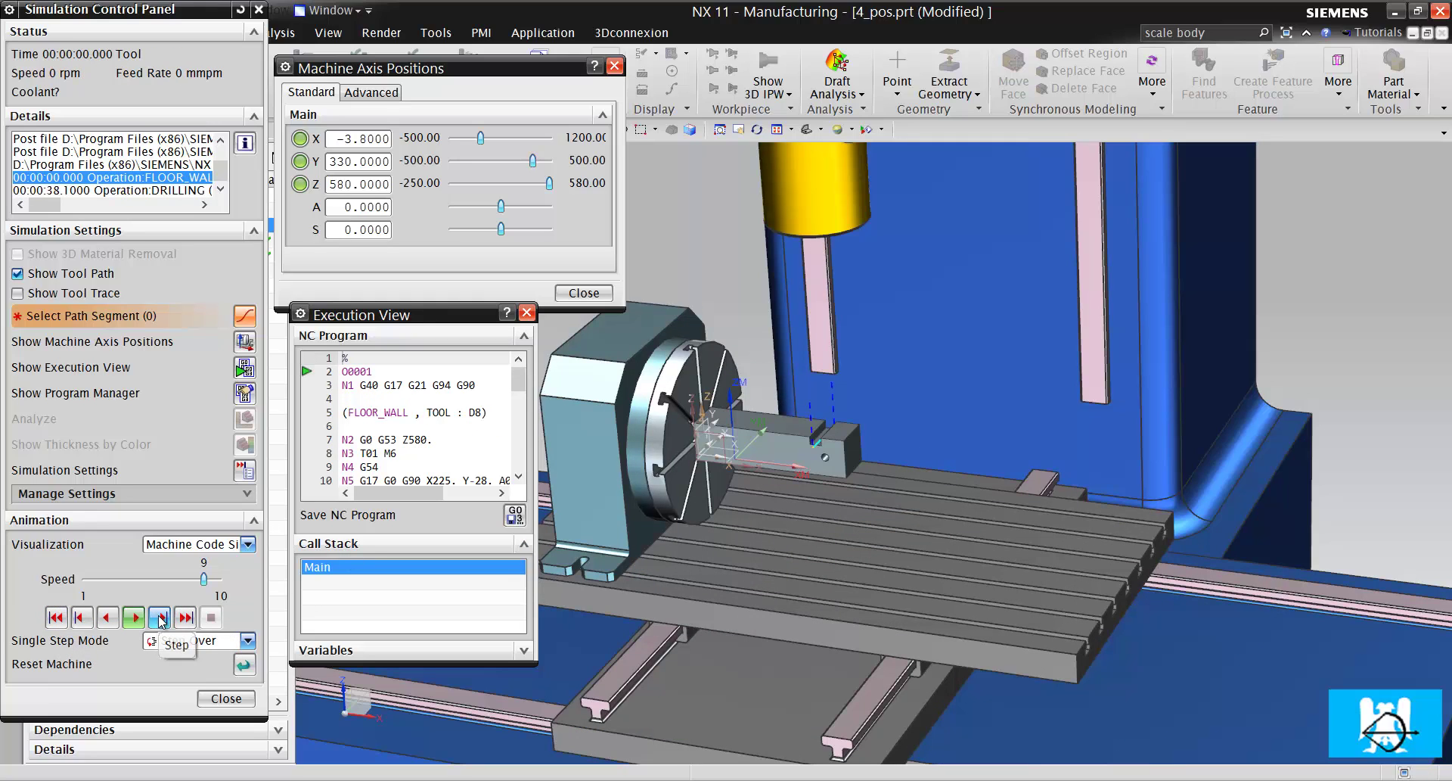
{"action": "left_click", "coordinate": [159, 617]}
{"action": "left_click", "coordinate": [159, 617]}
{"action": "left_click", "coordinate": [159, 617]}
{"action": "left_click", "coordinate": [159, 617]}
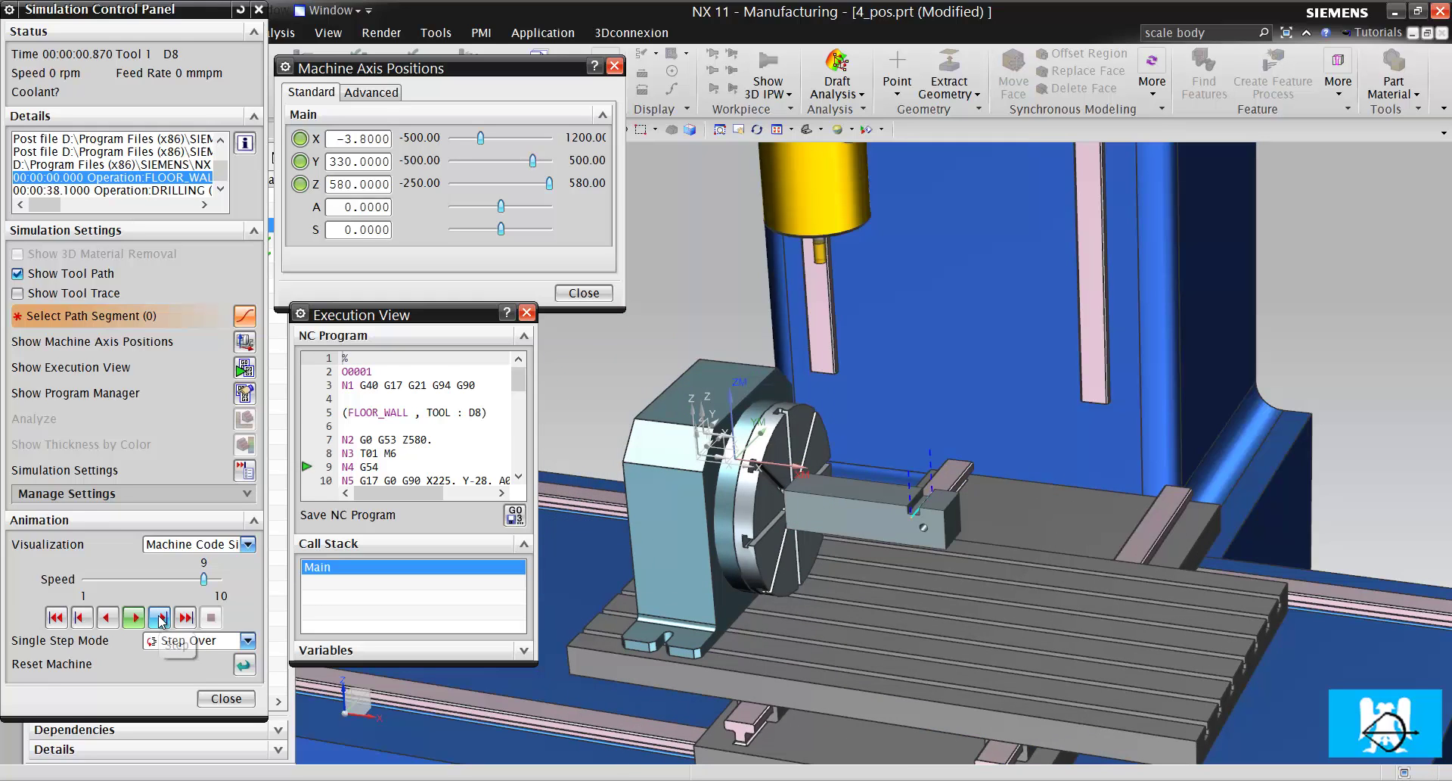
{"action": "left_click", "coordinate": [159, 617]}
{"action": "left_click", "coordinate": [159, 617]}
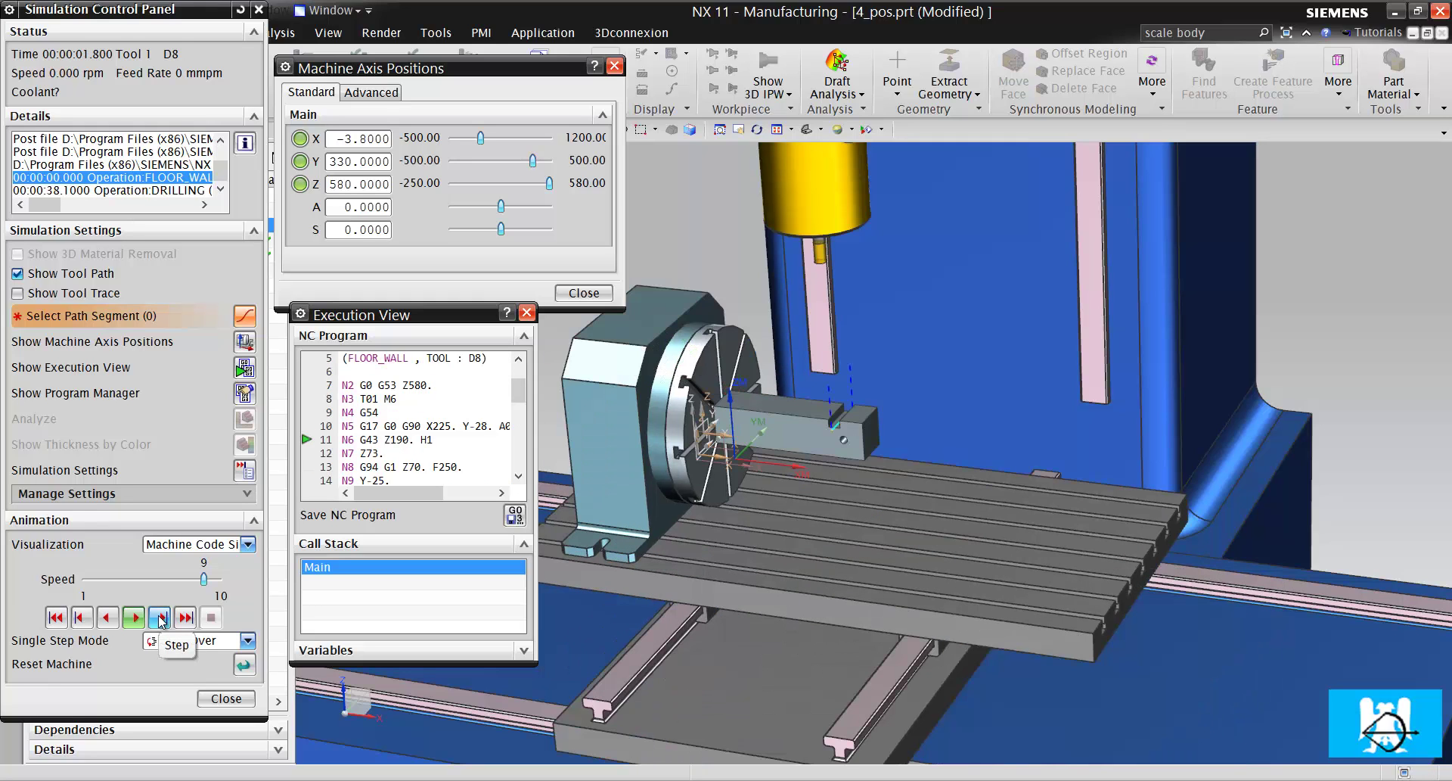
{"action": "left_click", "coordinate": [160, 618]}
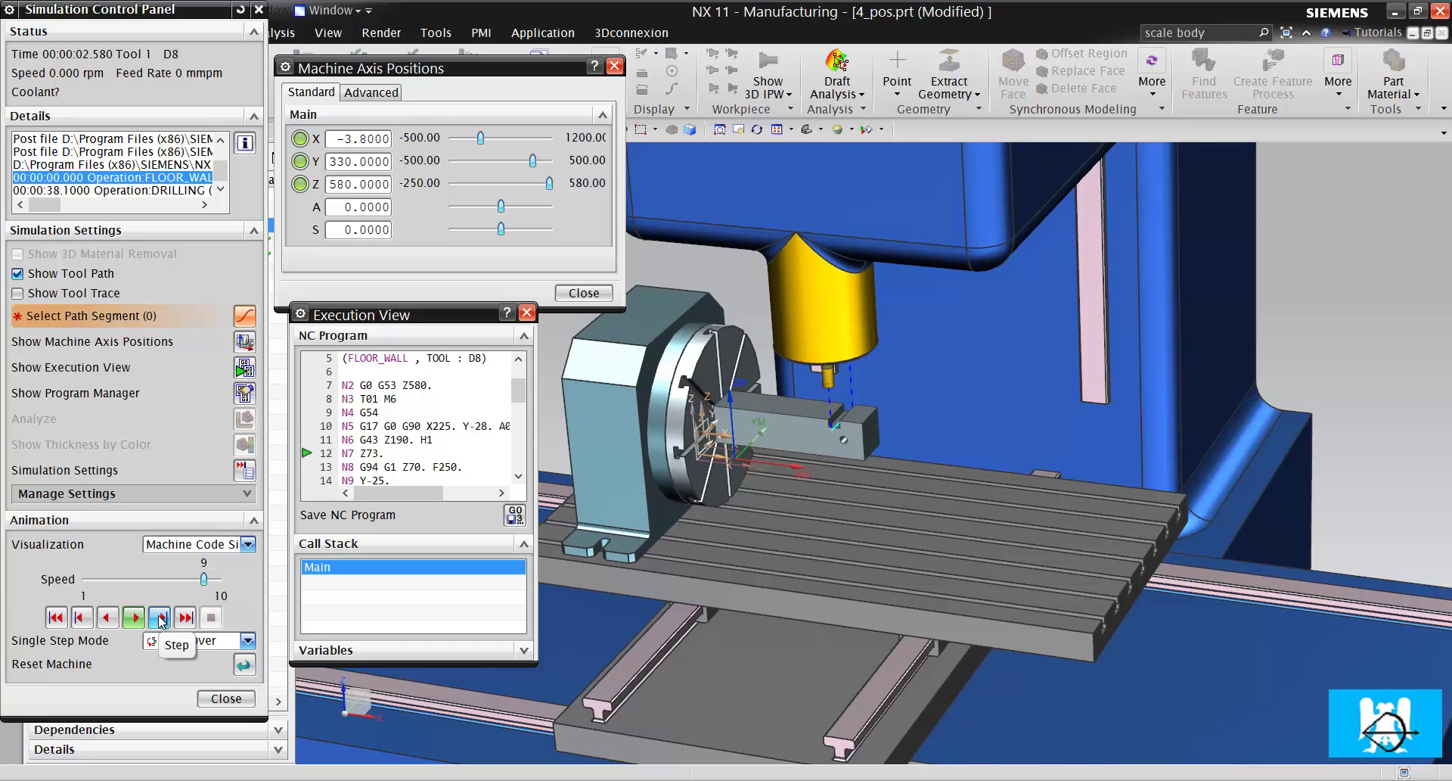
{"action": "left_click", "coordinate": [160, 617]}
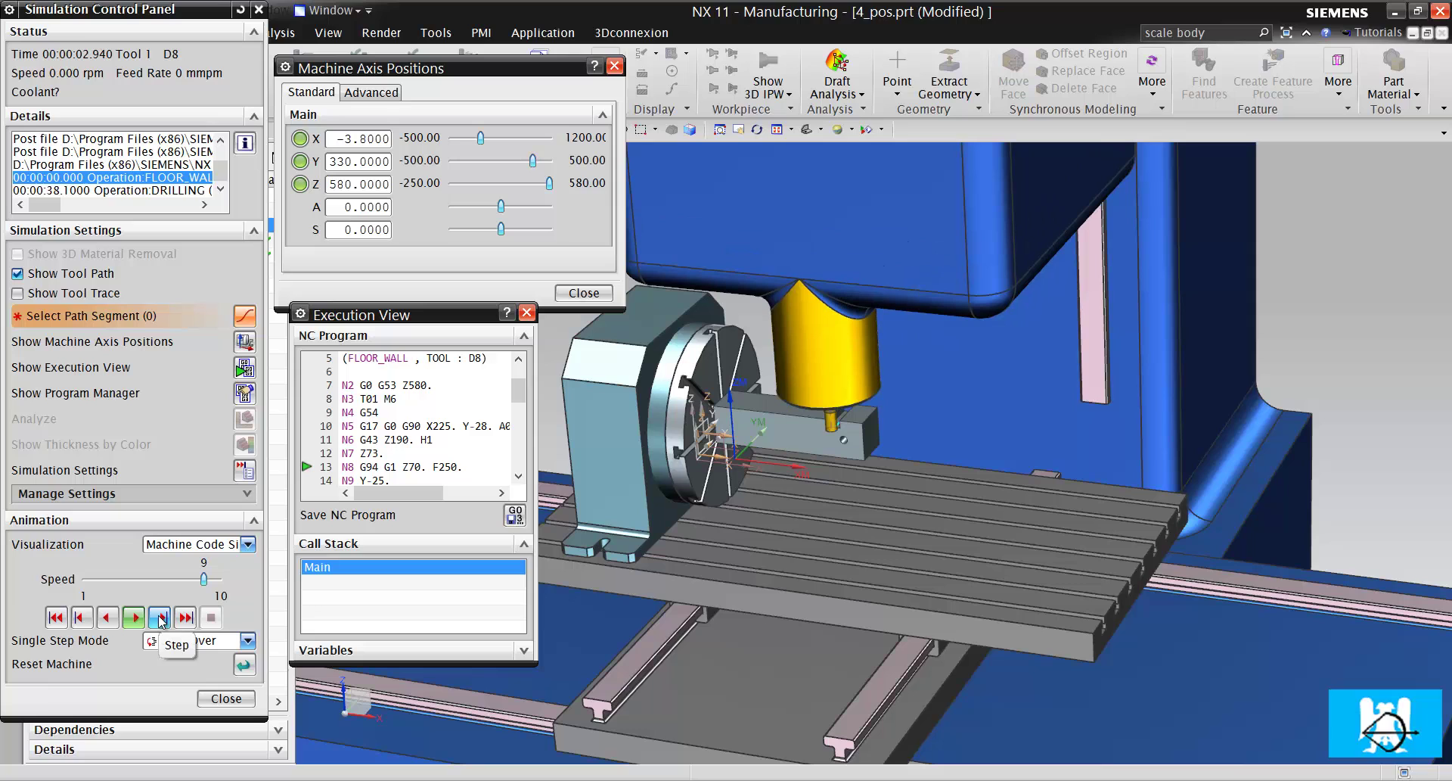
{"action": "left_click", "coordinate": [160, 618]}
{"action": "left_click", "coordinate": [159, 617]}
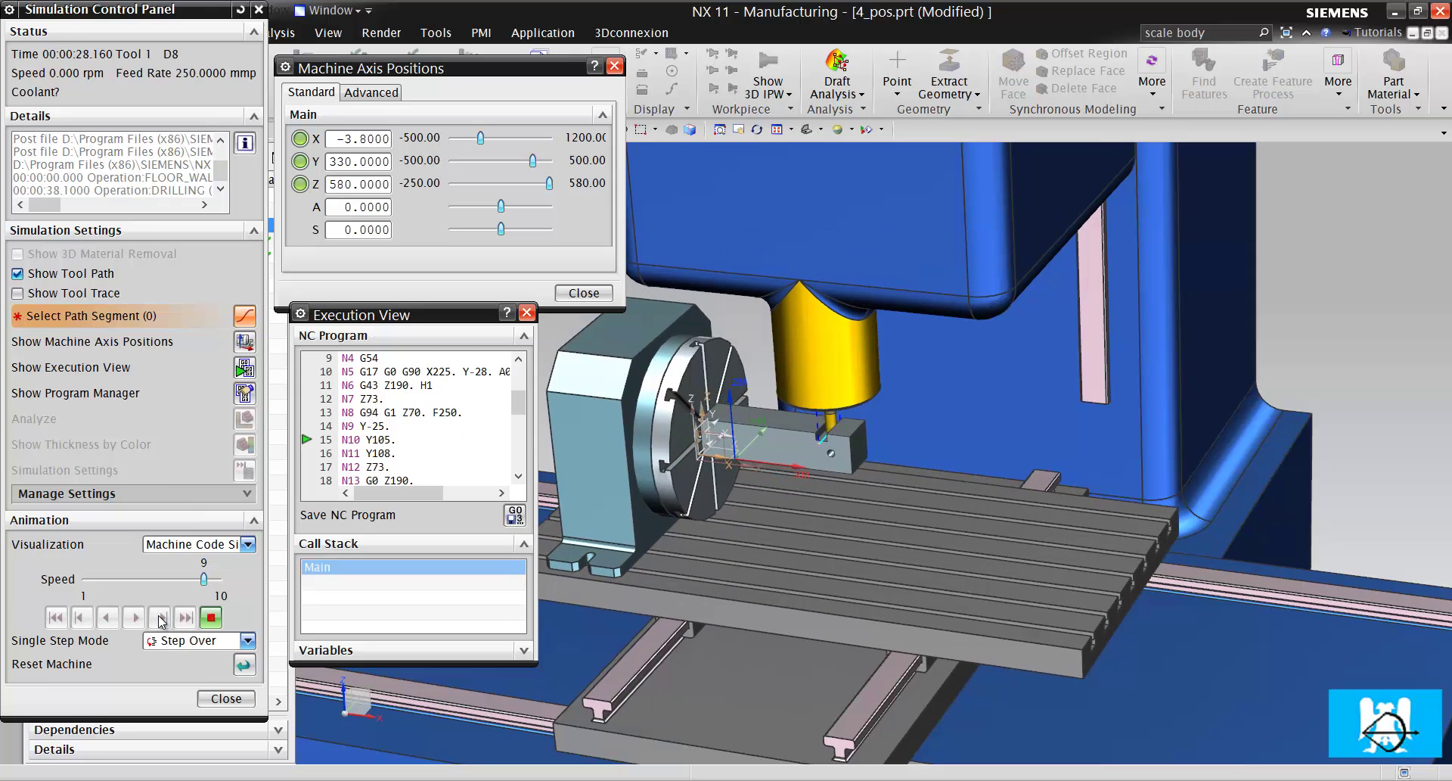
{"action": "left_click", "coordinate": [159, 617]}
{"action": "left_click", "coordinate": [160, 617]}
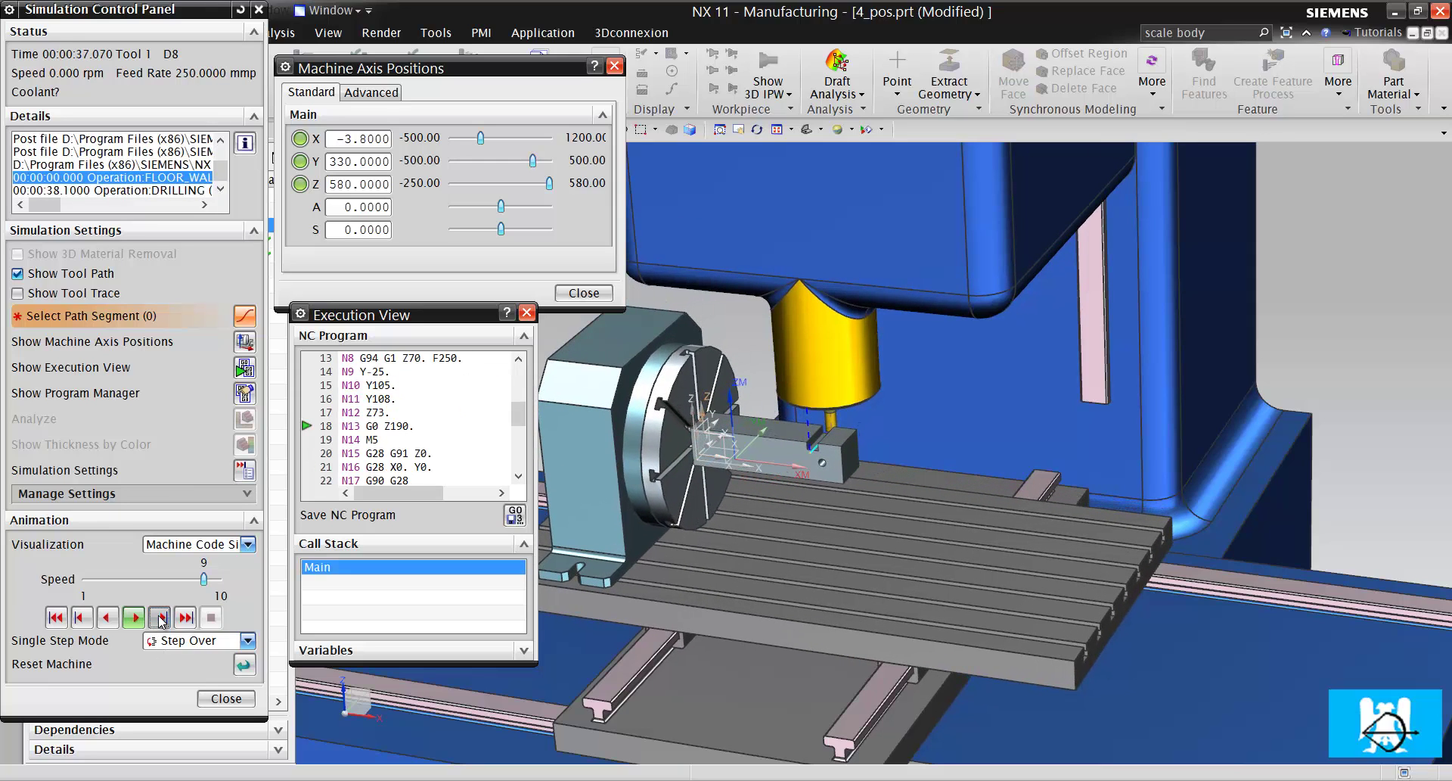
{"action": "left_click", "coordinate": [160, 618]}
{"action": "left_click", "coordinate": [160, 618]}
{"action": "left_click", "coordinate": [160, 617]}
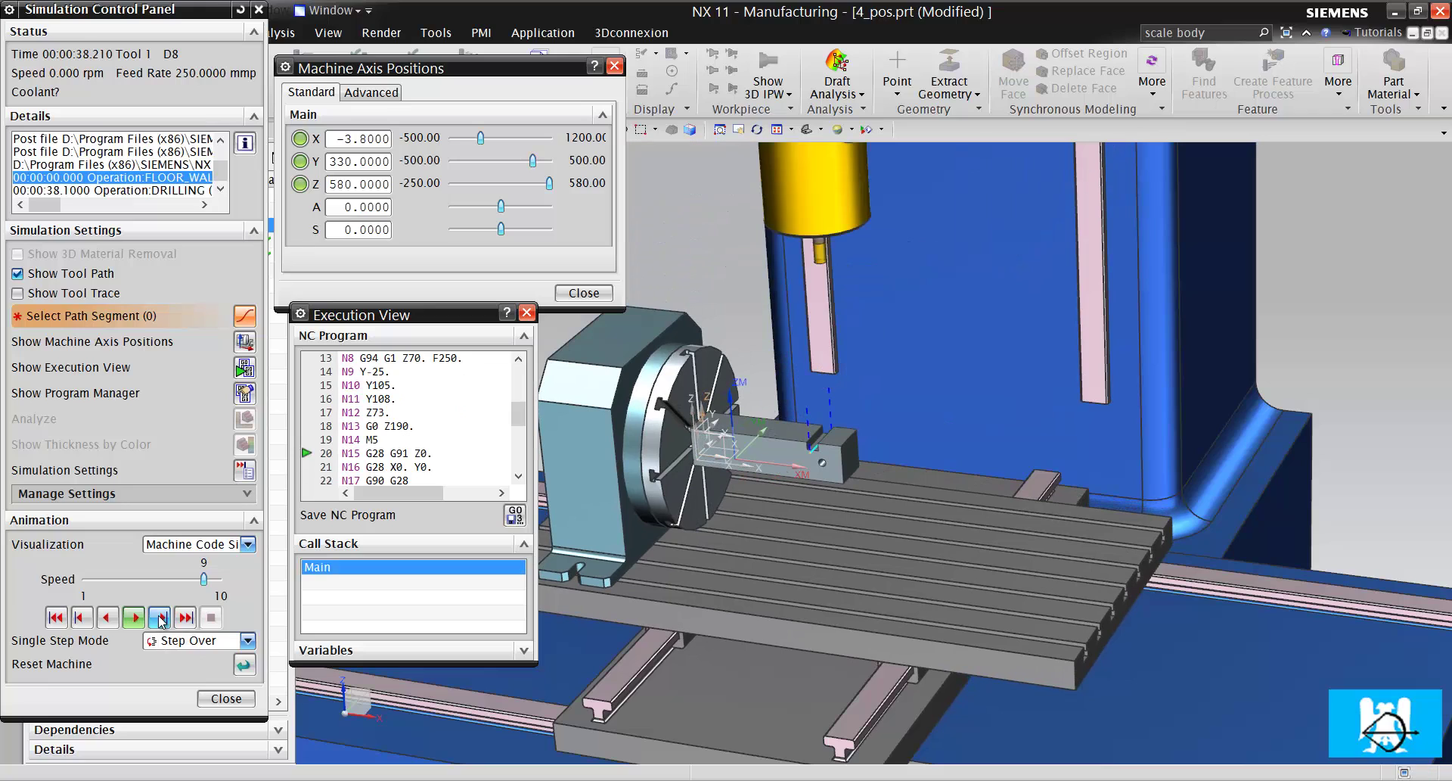
{"action": "left_click", "coordinate": [160, 618]}
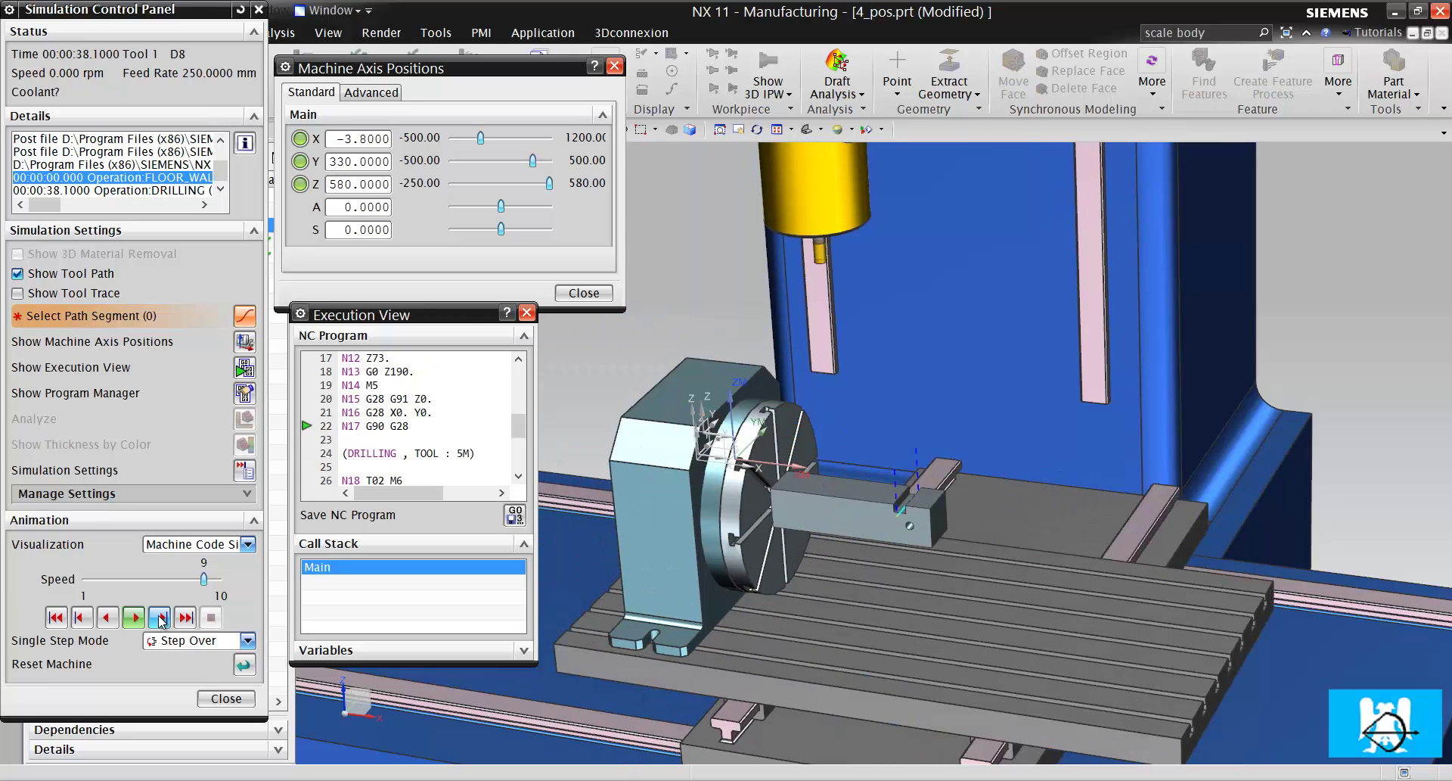
{"action": "left_click", "coordinate": [159, 617]}
Step past the DRILLING header to the tool change loading T02 (5M).
{"action": "left_click", "coordinate": [160, 618]}
{"action": "left_click", "coordinate": [160, 617]}
{"action": "left_click", "coordinate": [160, 617]}
{"action": "left_click", "coordinate": [159, 617]}
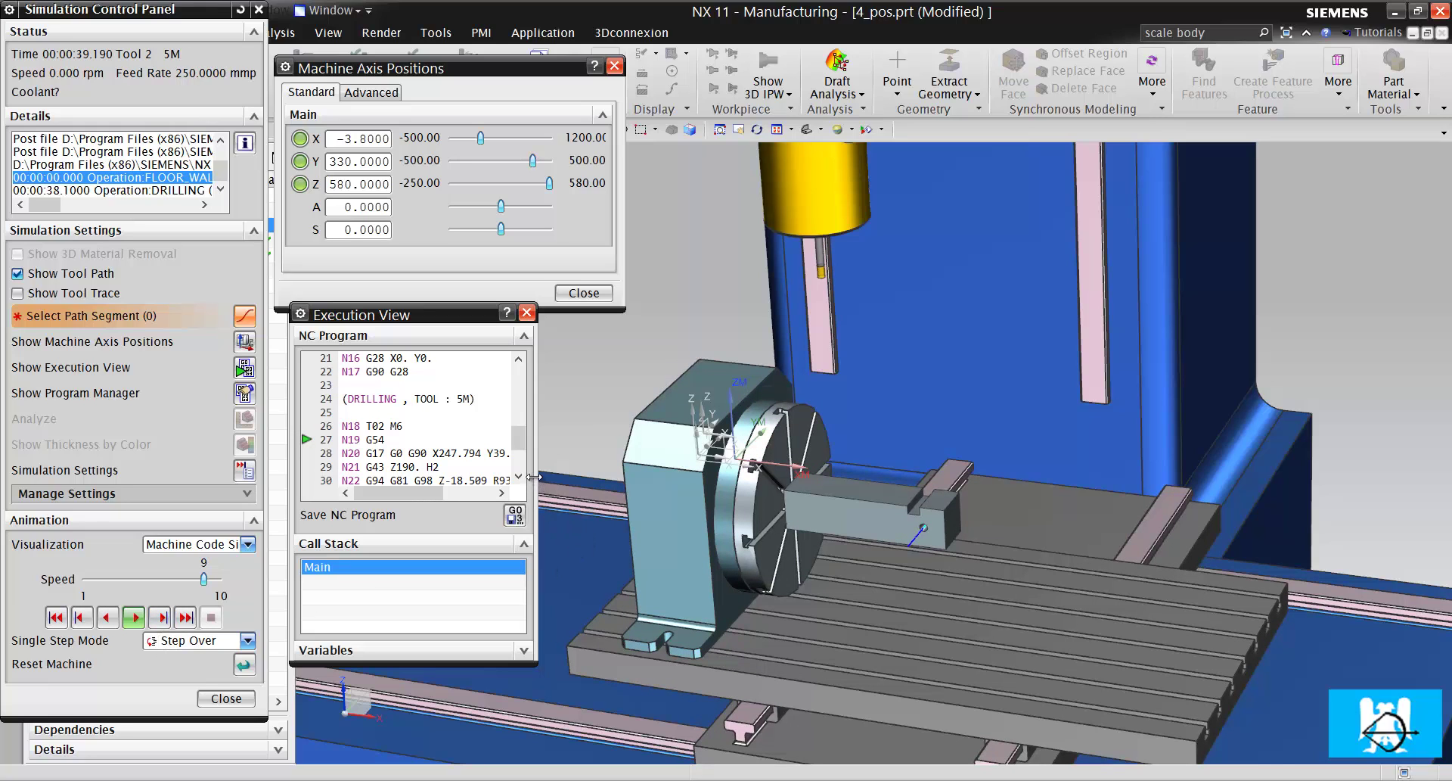
Widen the Execution View, set speed to 5, and step the part into drilling position.
{"action": "left_click_drag", "start_coordinate": [558, 480], "coordinate": [649, 481]}
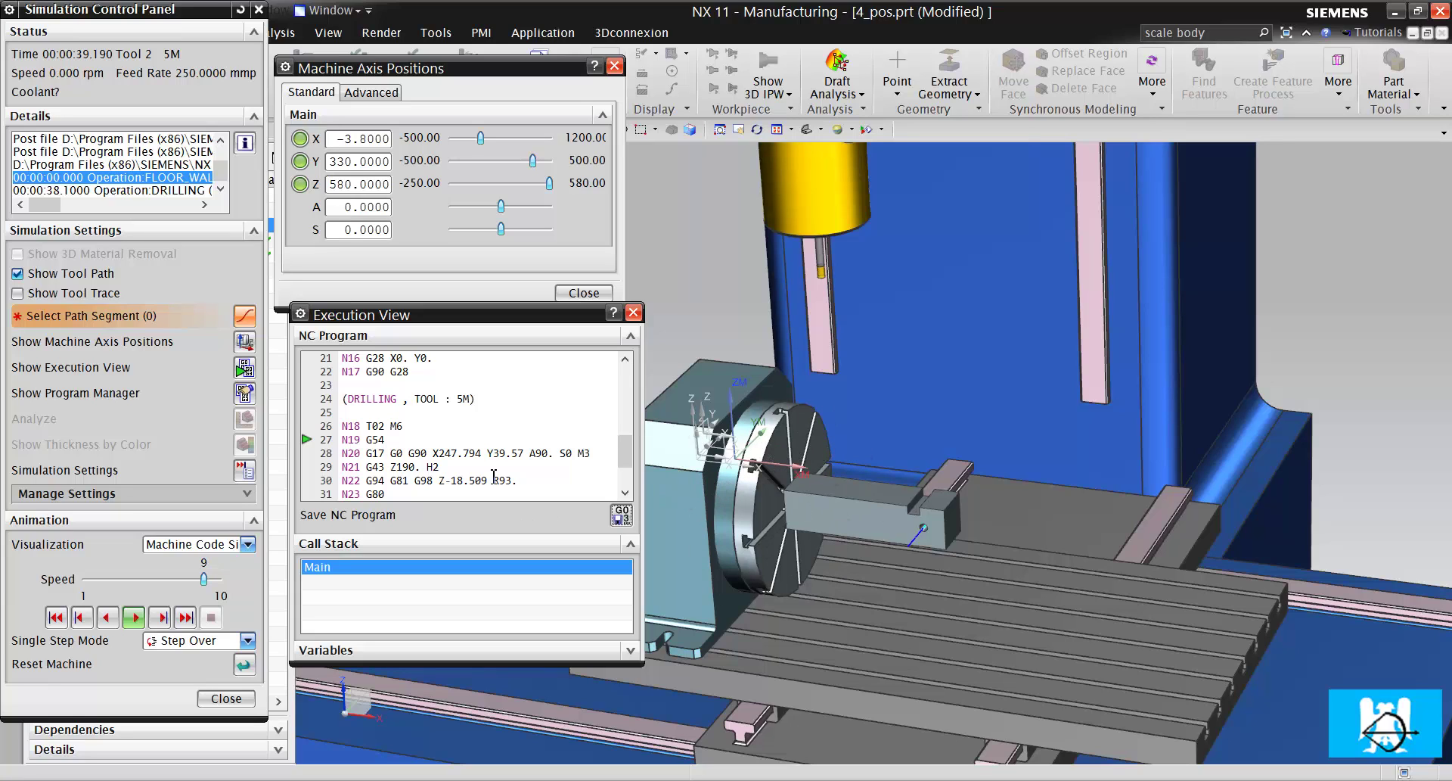
{"action": "left_click", "coordinate": [160, 617]}
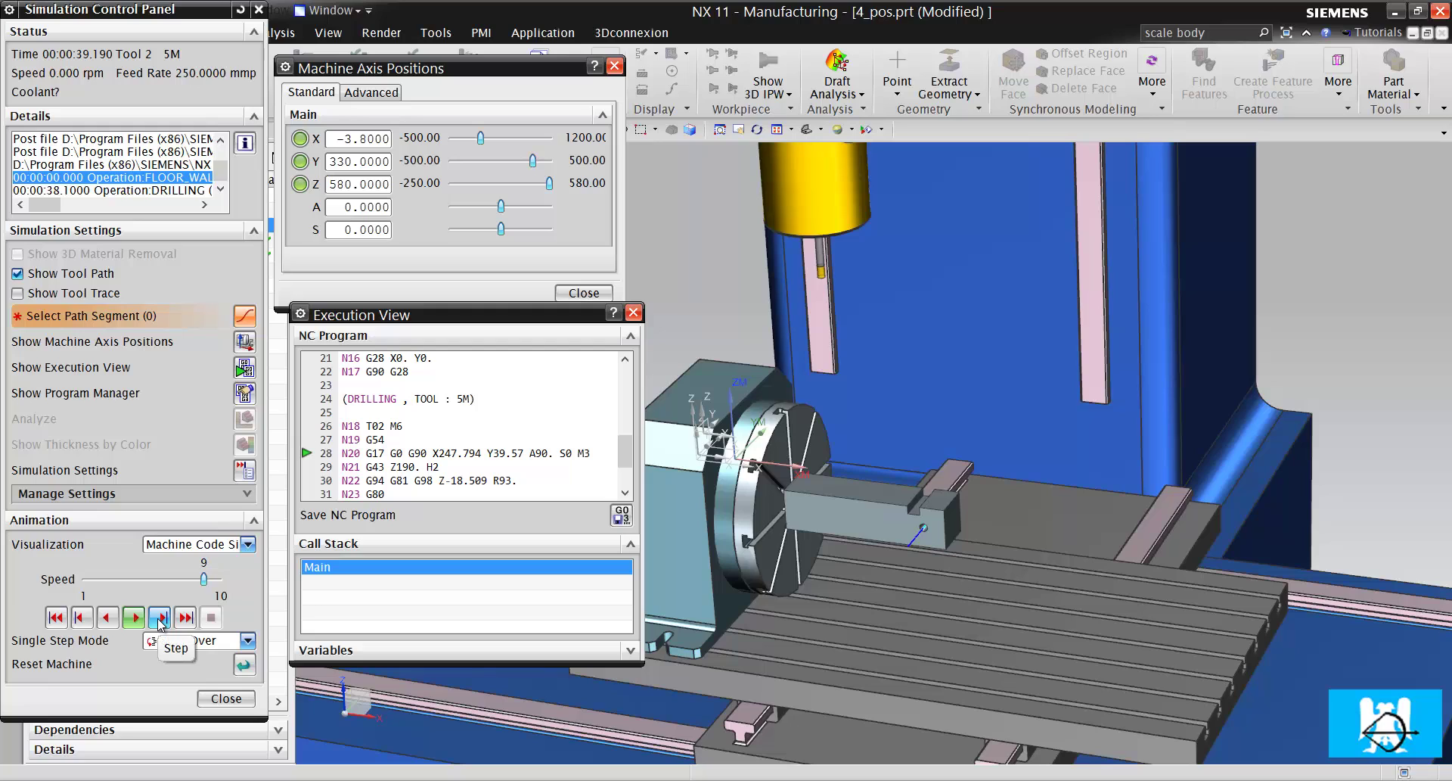
{"action": "left_click", "coordinate": [121, 580]}
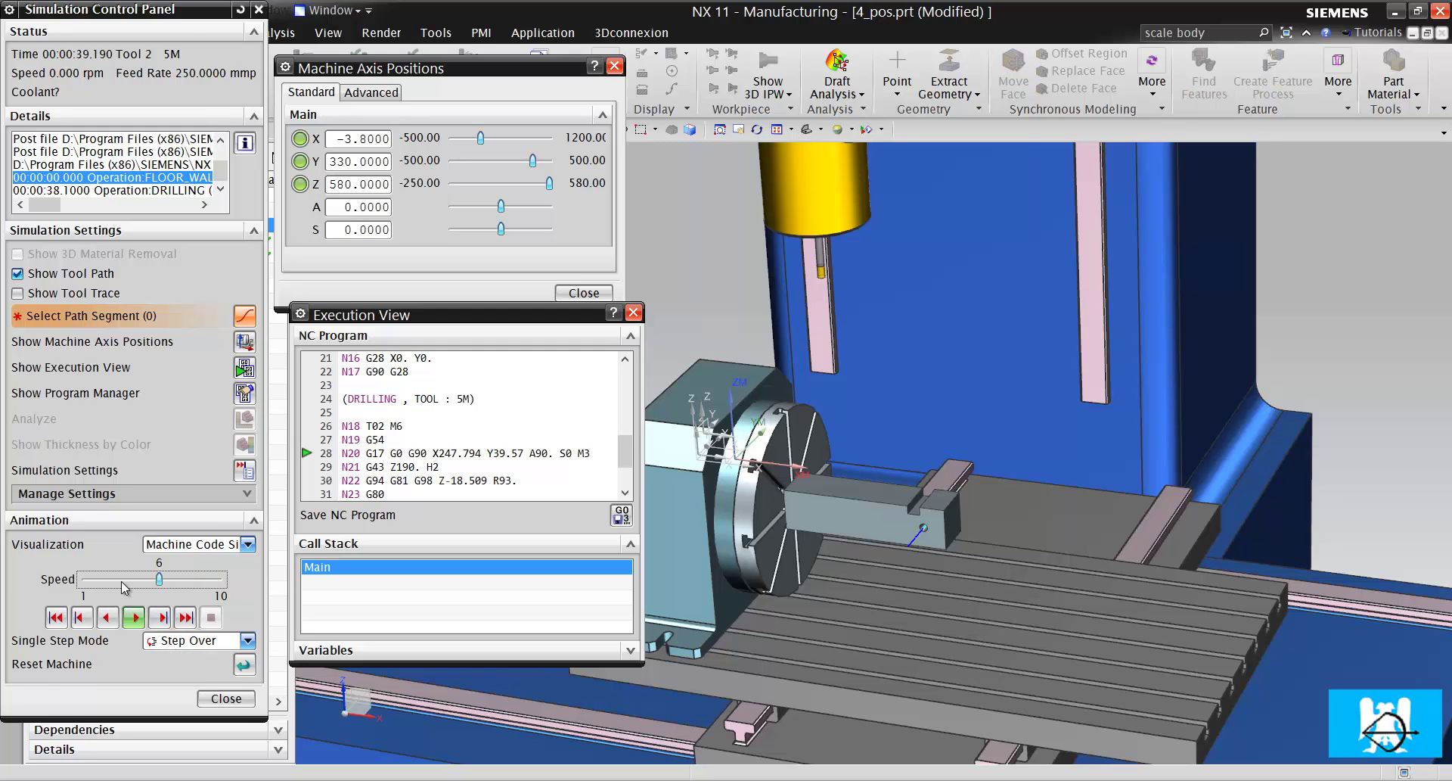
{"action": "left_click", "coordinate": [160, 618]}
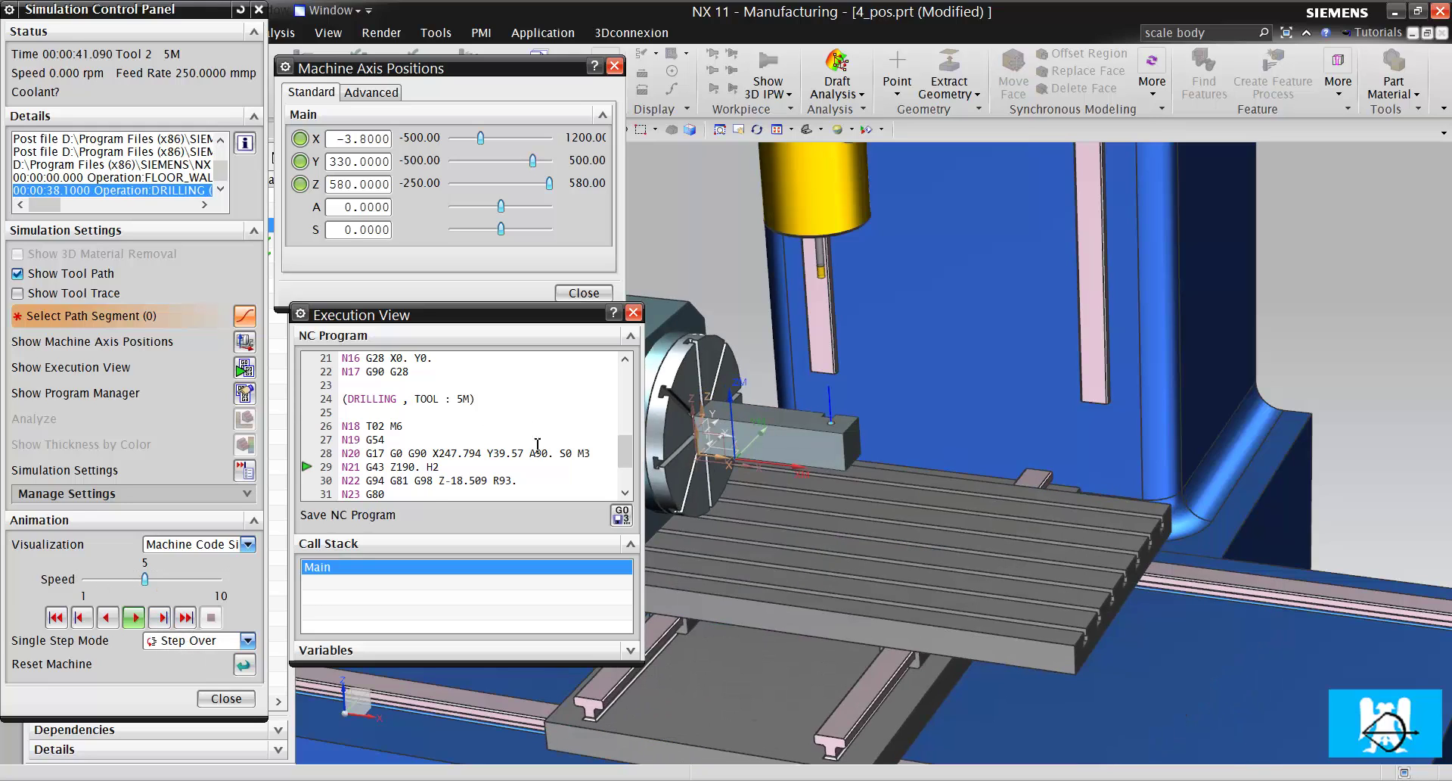
{"action": "left_click", "coordinate": [159, 618]}
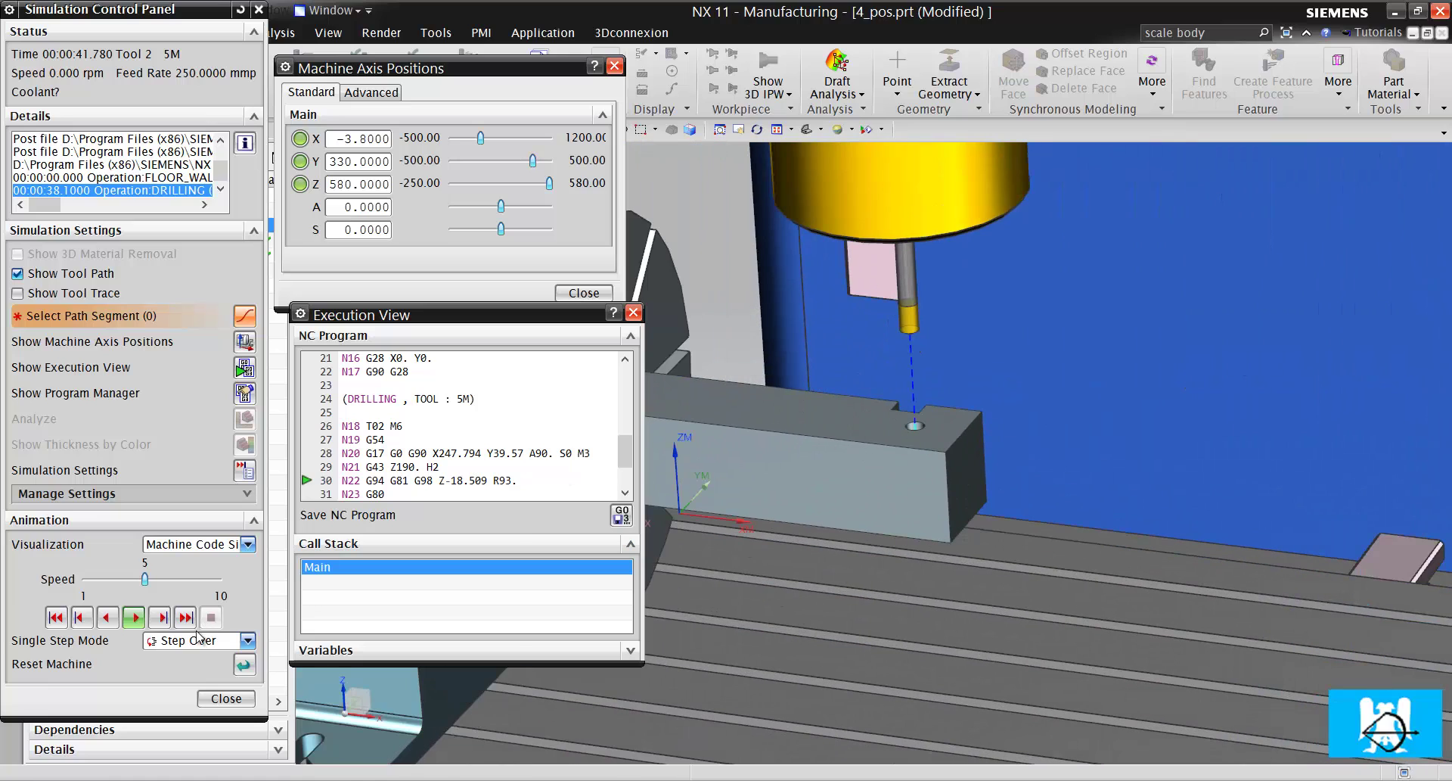
Step through the drilling cycle and retract to the M2 end at 00:01:12.840, then close the simulation.
{"action": "left_click", "coordinate": [159, 617]}
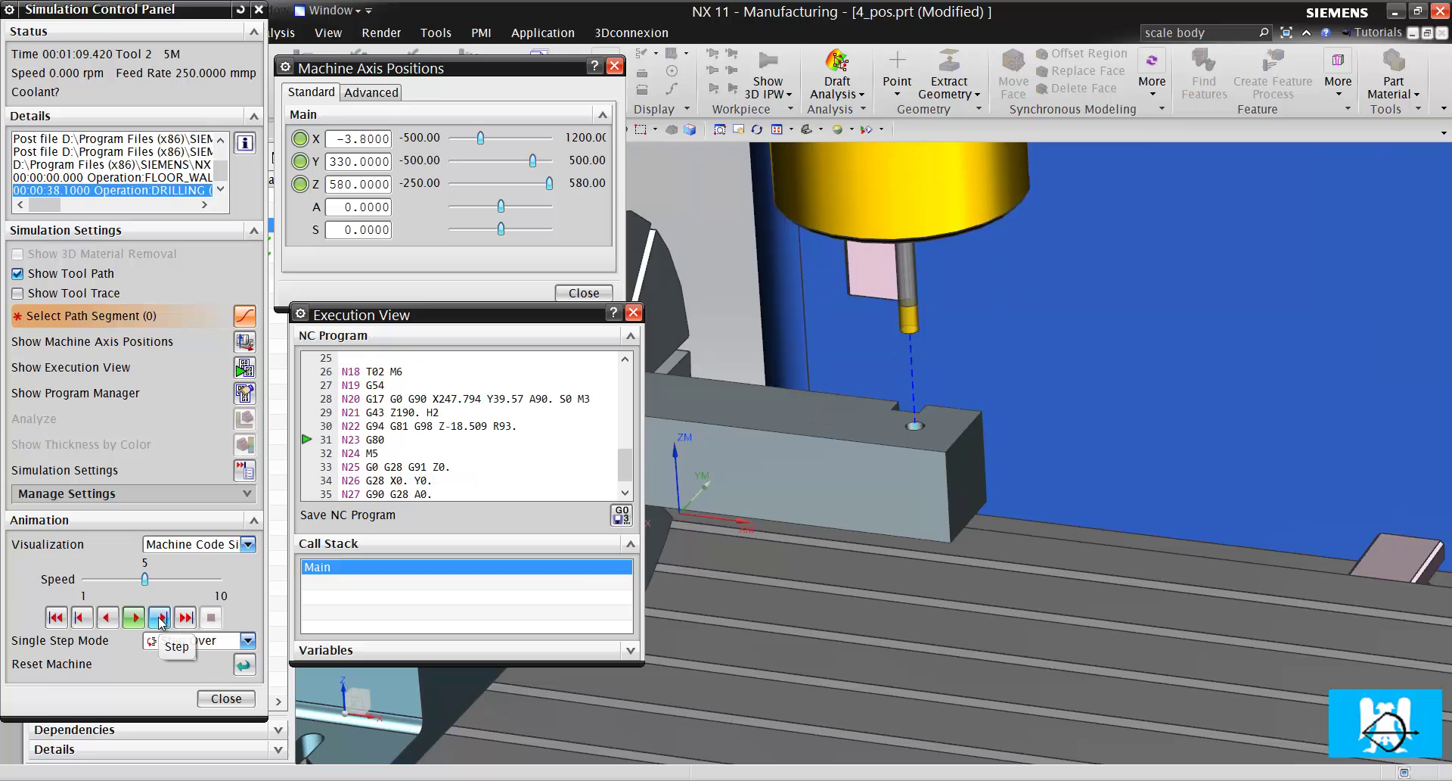
{"action": "left_click", "coordinate": [159, 617]}
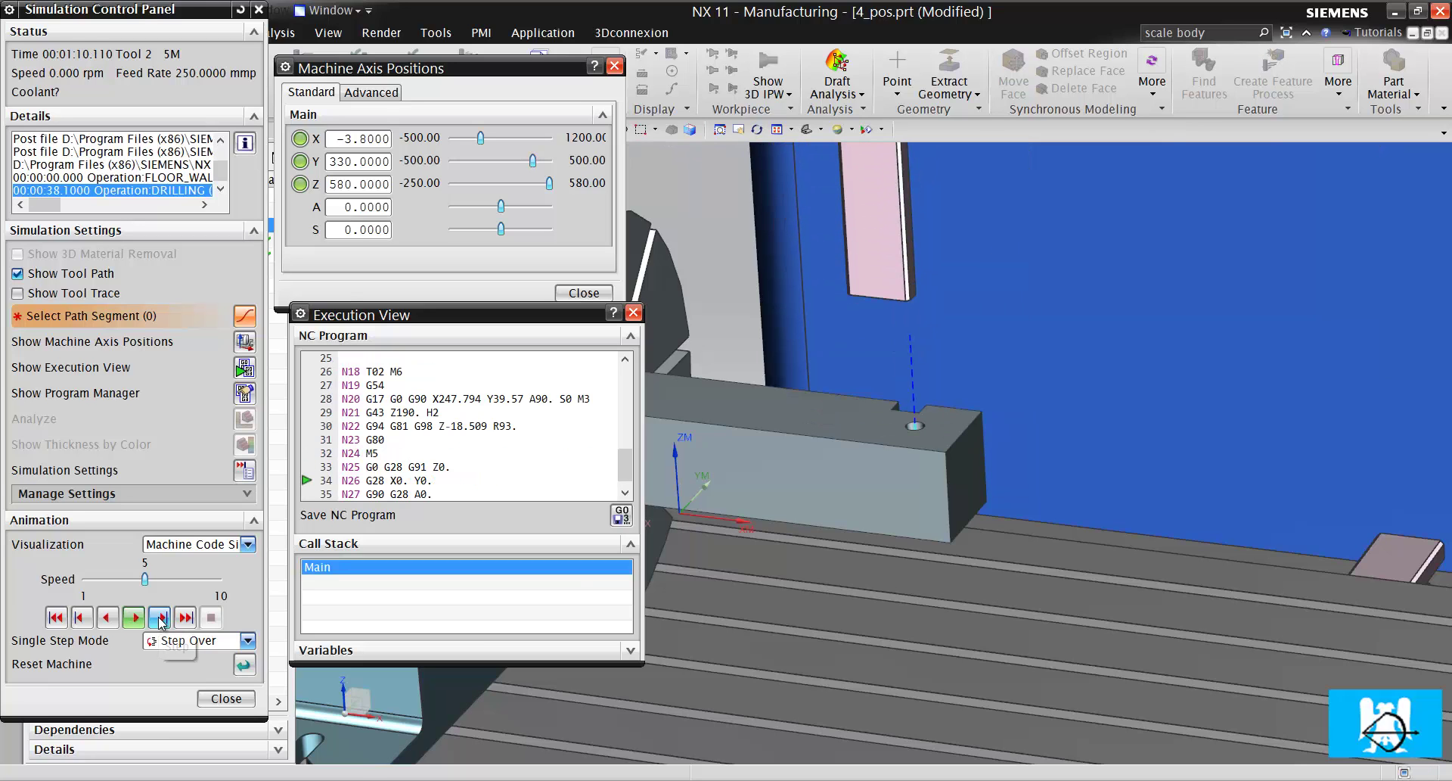
{"action": "key", "text": "ctrl+f"}
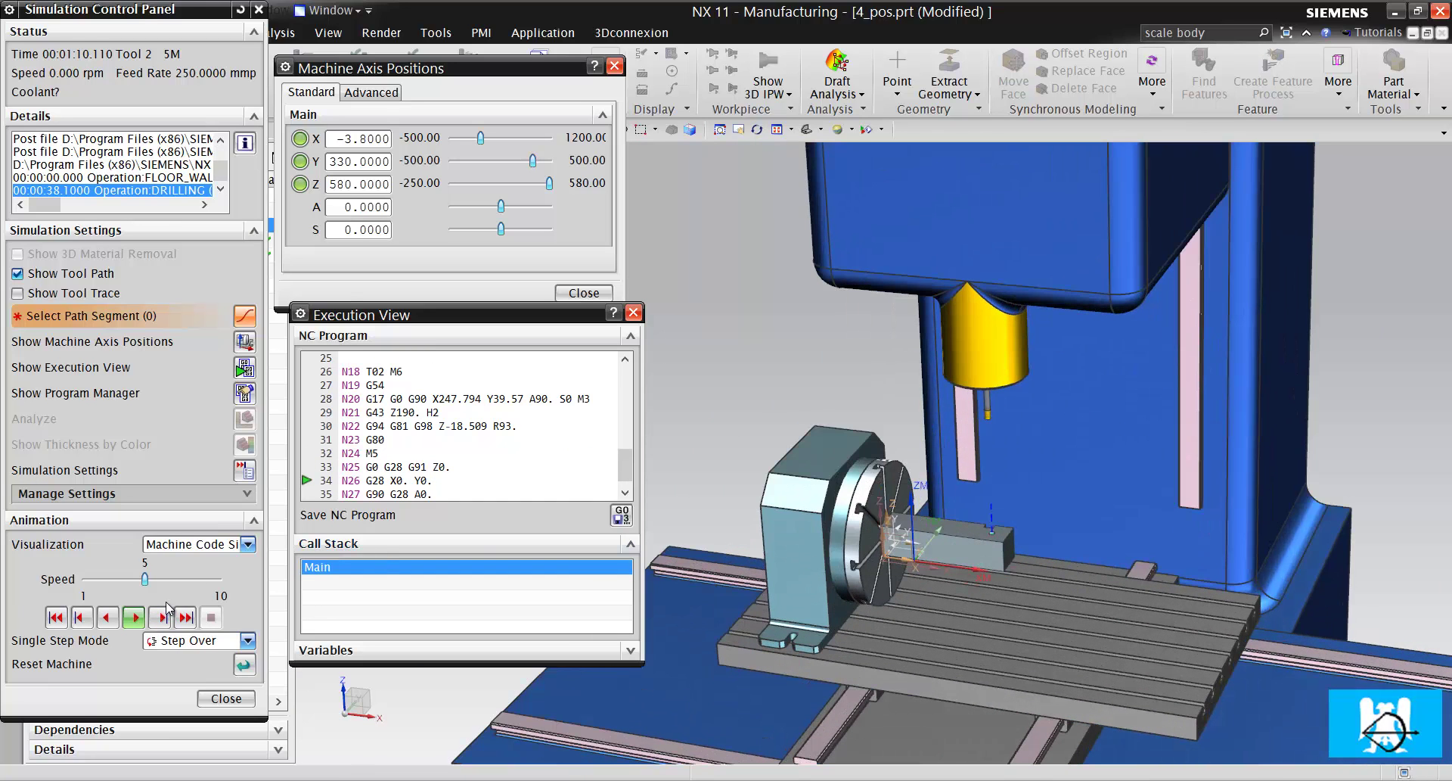
{"action": "left_click", "coordinate": [160, 617]}
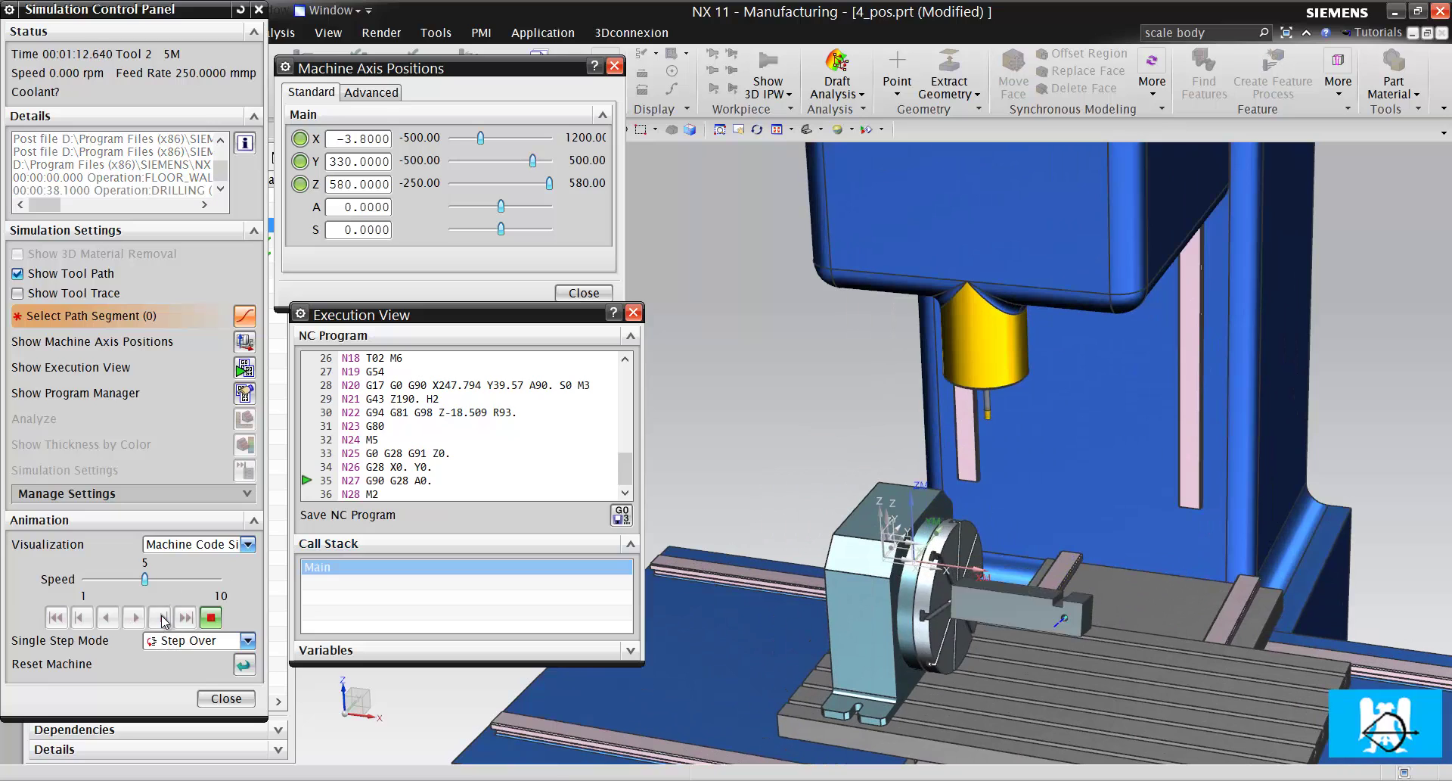
{"action": "scroll", "coordinate": [942, 552], "scroll_direction": "up", "scroll_amount": 5}
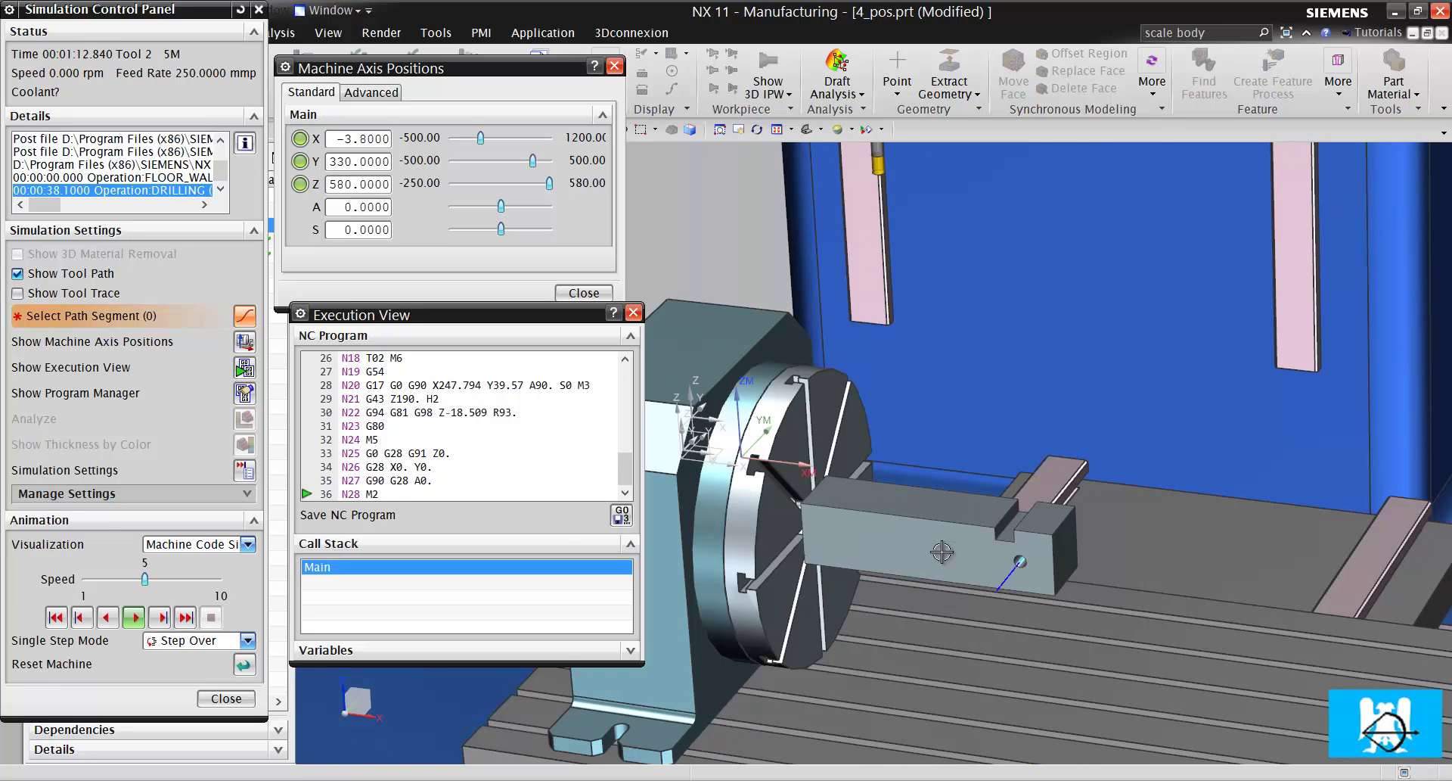
{"action": "scroll", "coordinate": [870, 442], "scroll_direction": "up", "scroll_amount": 1}
{"action": "scroll", "coordinate": [844, 388], "scroll_direction": "down", "scroll_amount": 2}
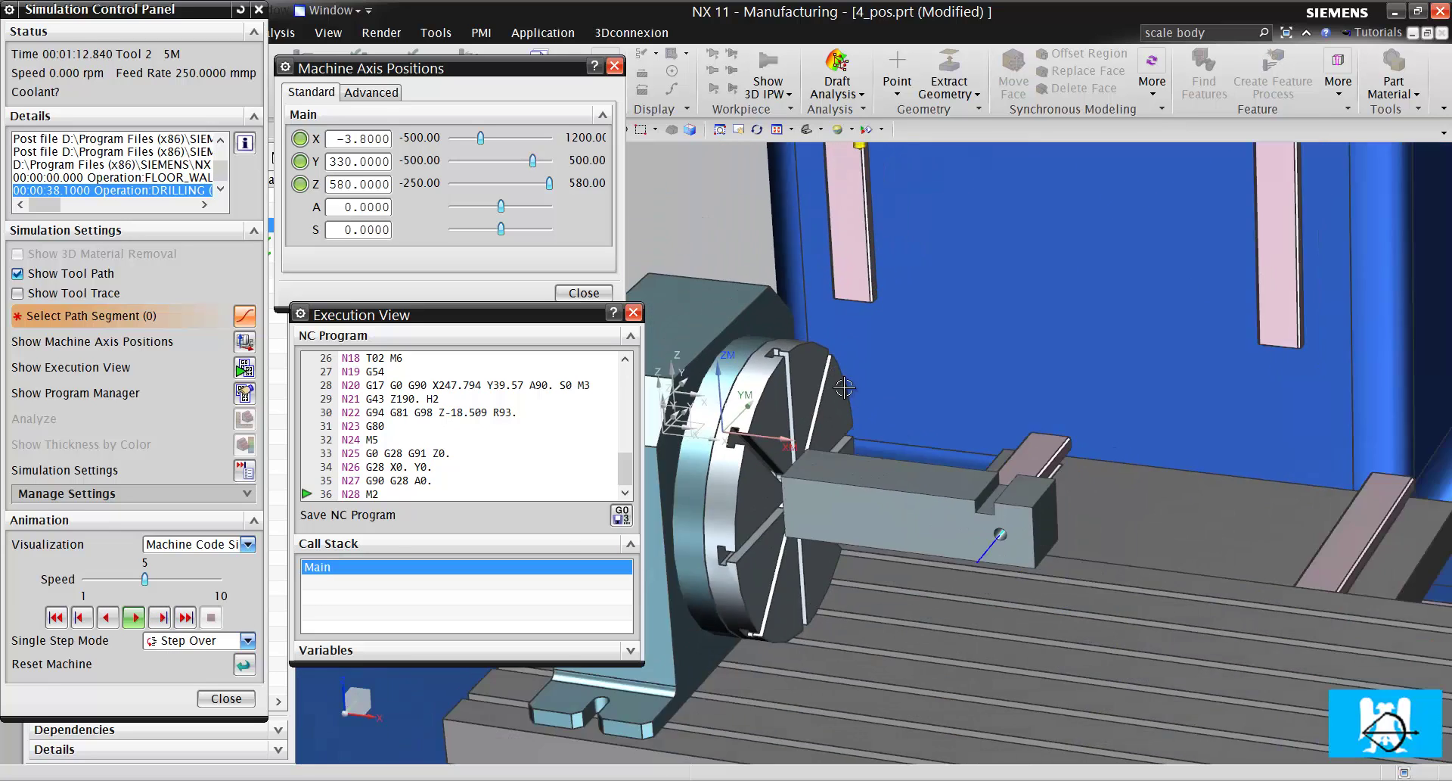
{"action": "scroll", "coordinate": [844, 388], "scroll_direction": "down", "scroll_amount": 1}
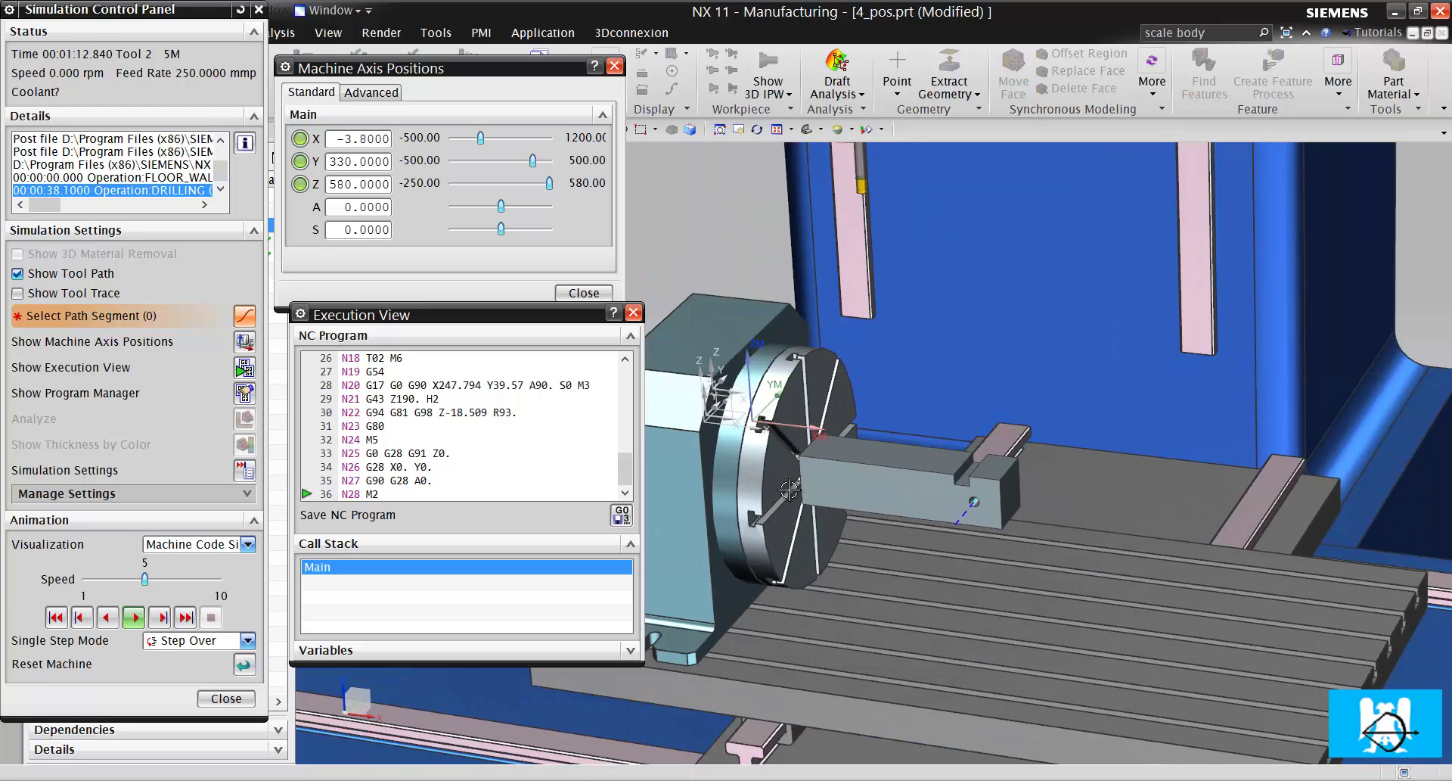
{"action": "left_click", "coordinate": [220, 697]}
Switch to 4_sim1.prt and launch the machine simulation of its VARIABLE_CONTOUR operation.
{"action": "left_click", "coordinate": [330, 11]}
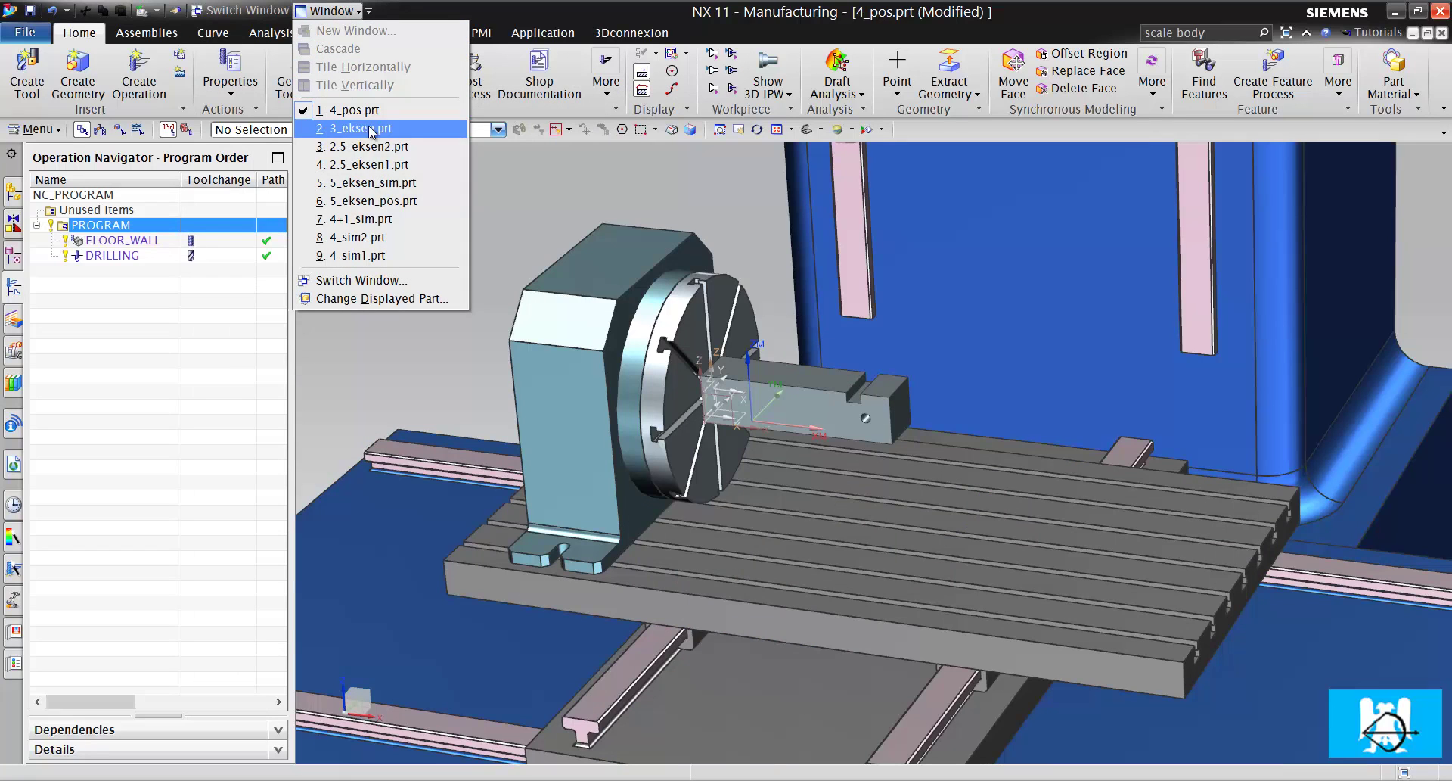
{"action": "left_click", "coordinate": [376, 256]}
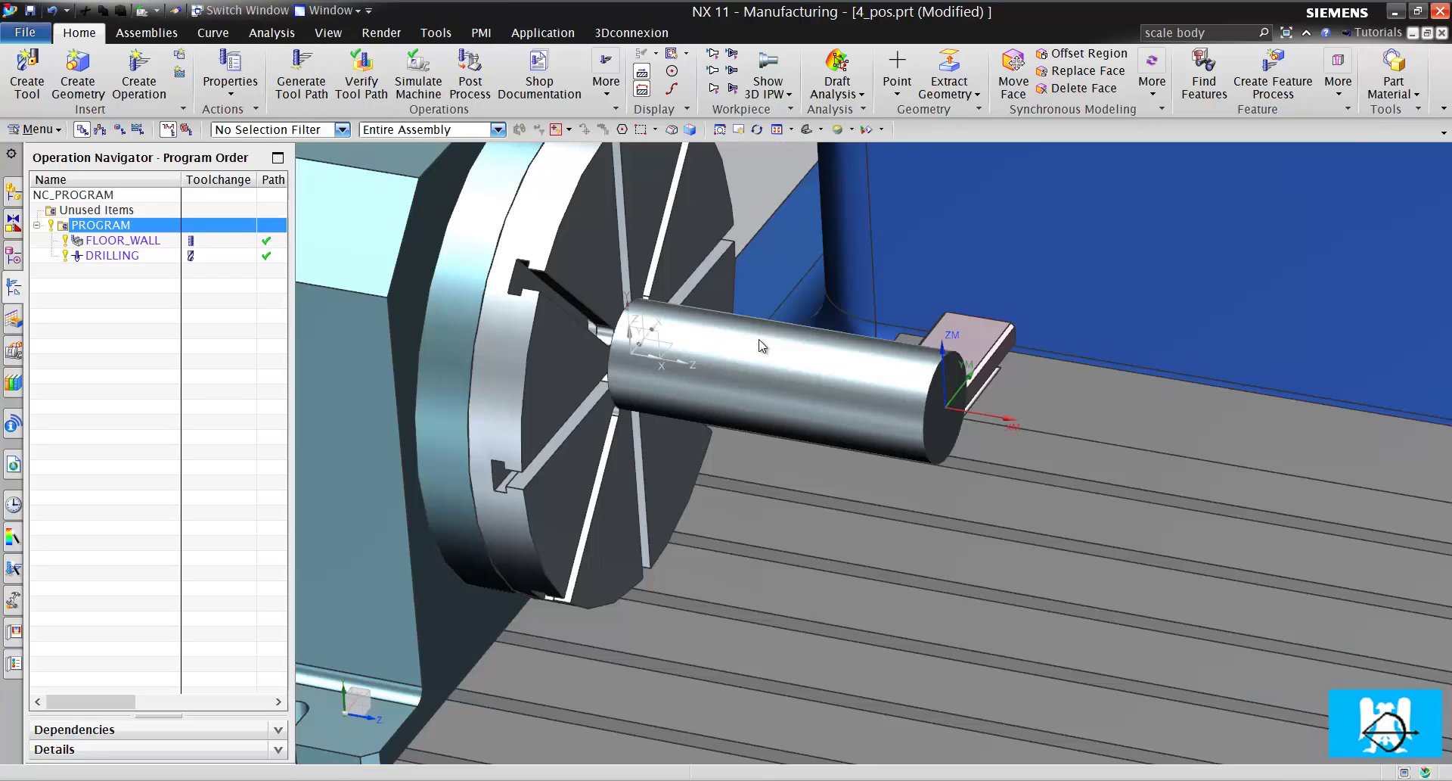
{"action": "left_click", "coordinate": [129, 241]}
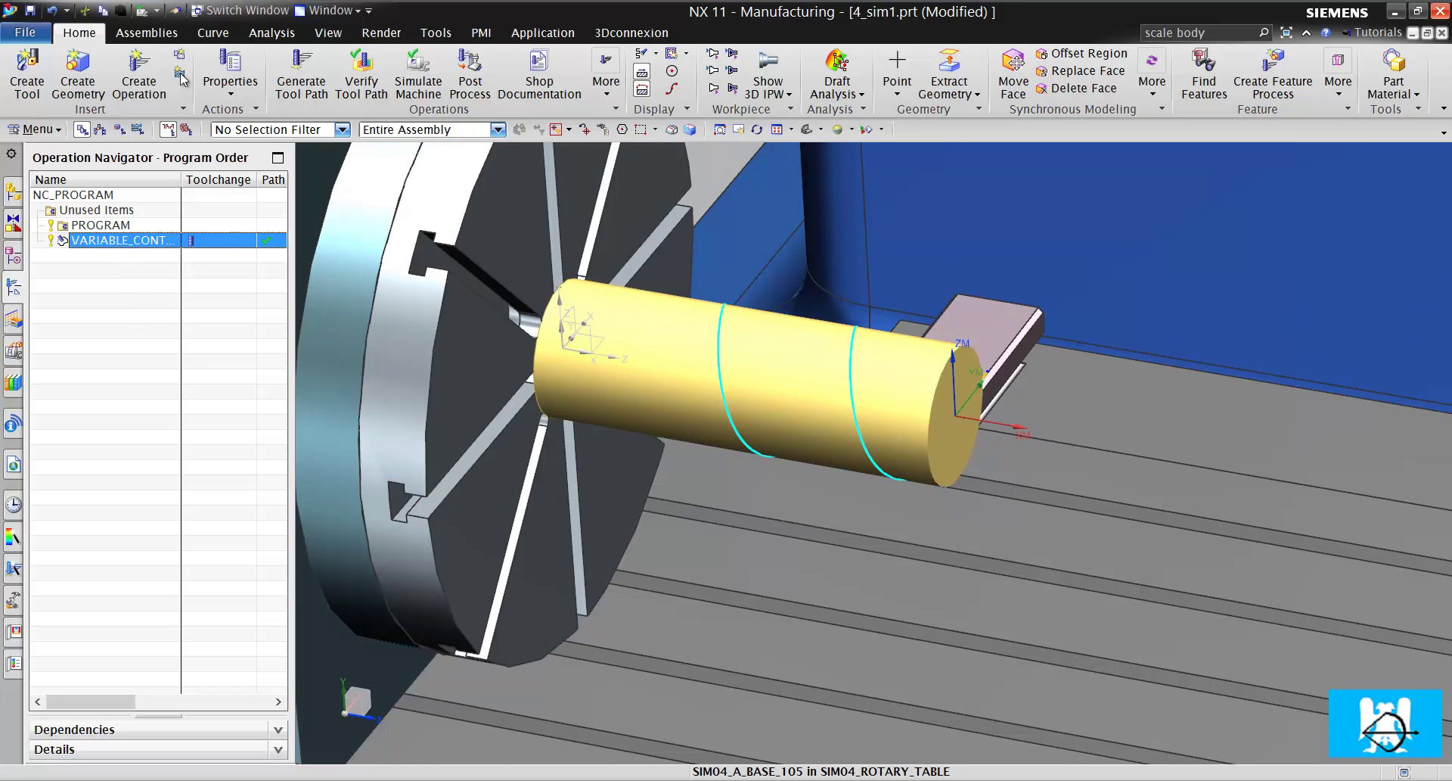
{"action": "left_click", "coordinate": [420, 76]}
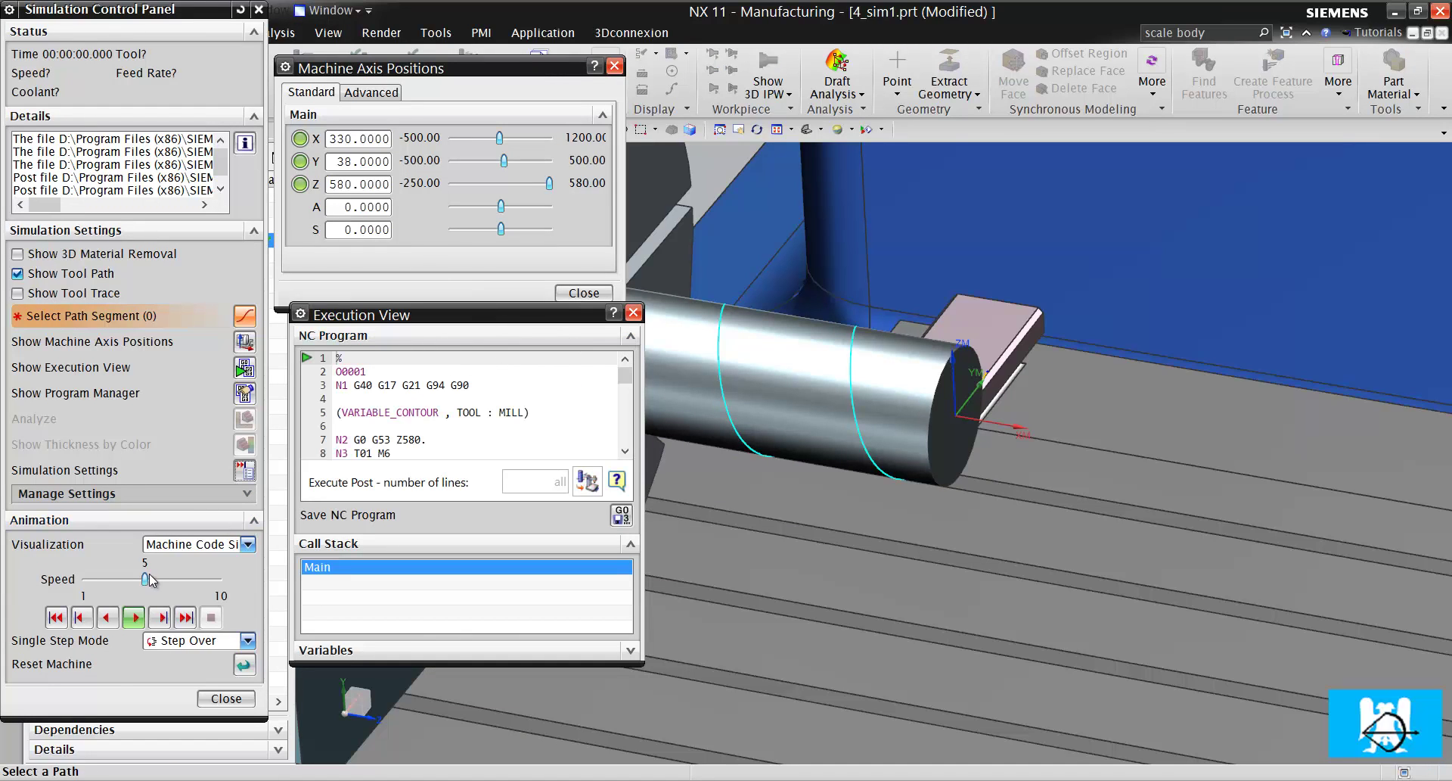
Play the VARIABLE_CONTOUR simulation, adjusting speed, until the M2 end at 00:04:17.580 with A at 360.
{"action": "left_click", "coordinate": [113, 581]}
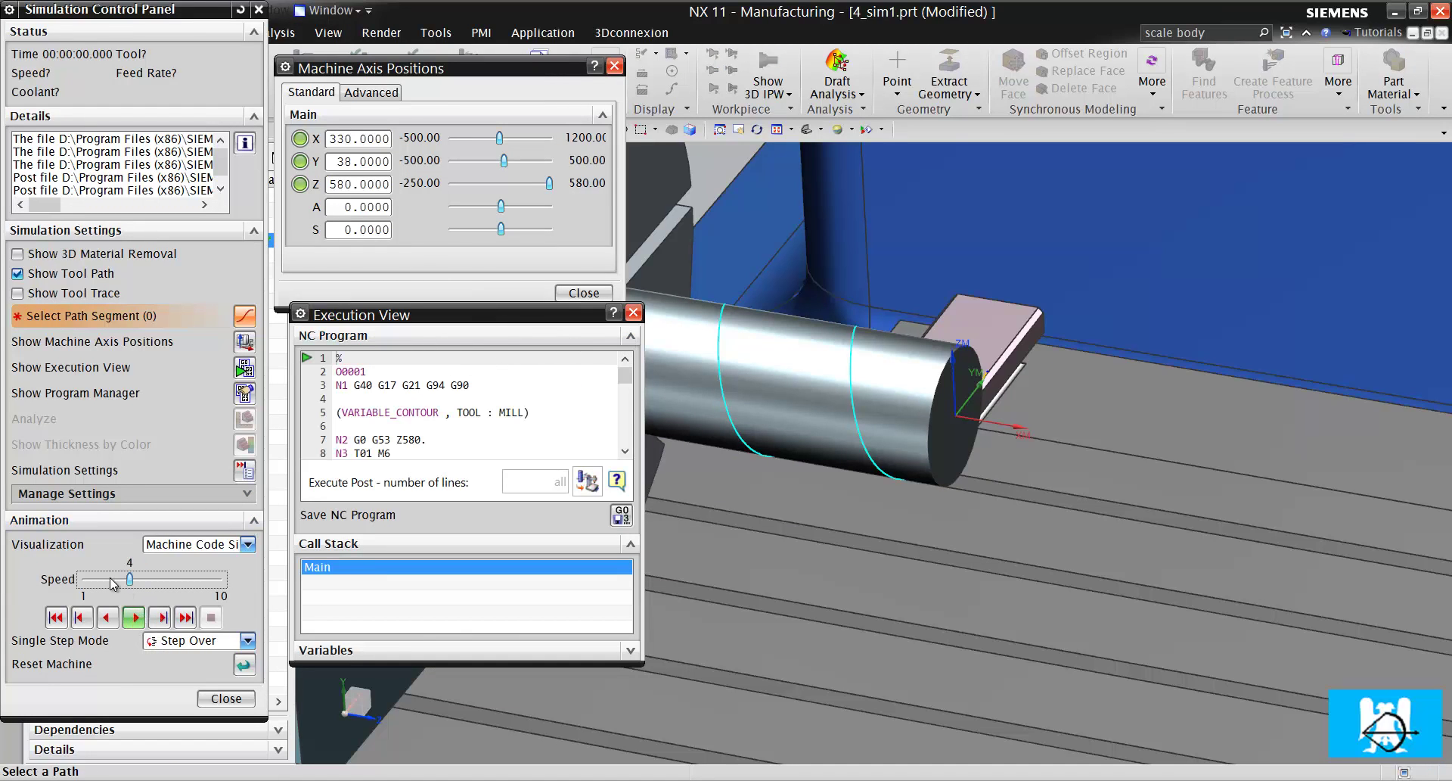
{"action": "left_click", "coordinate": [134, 617]}
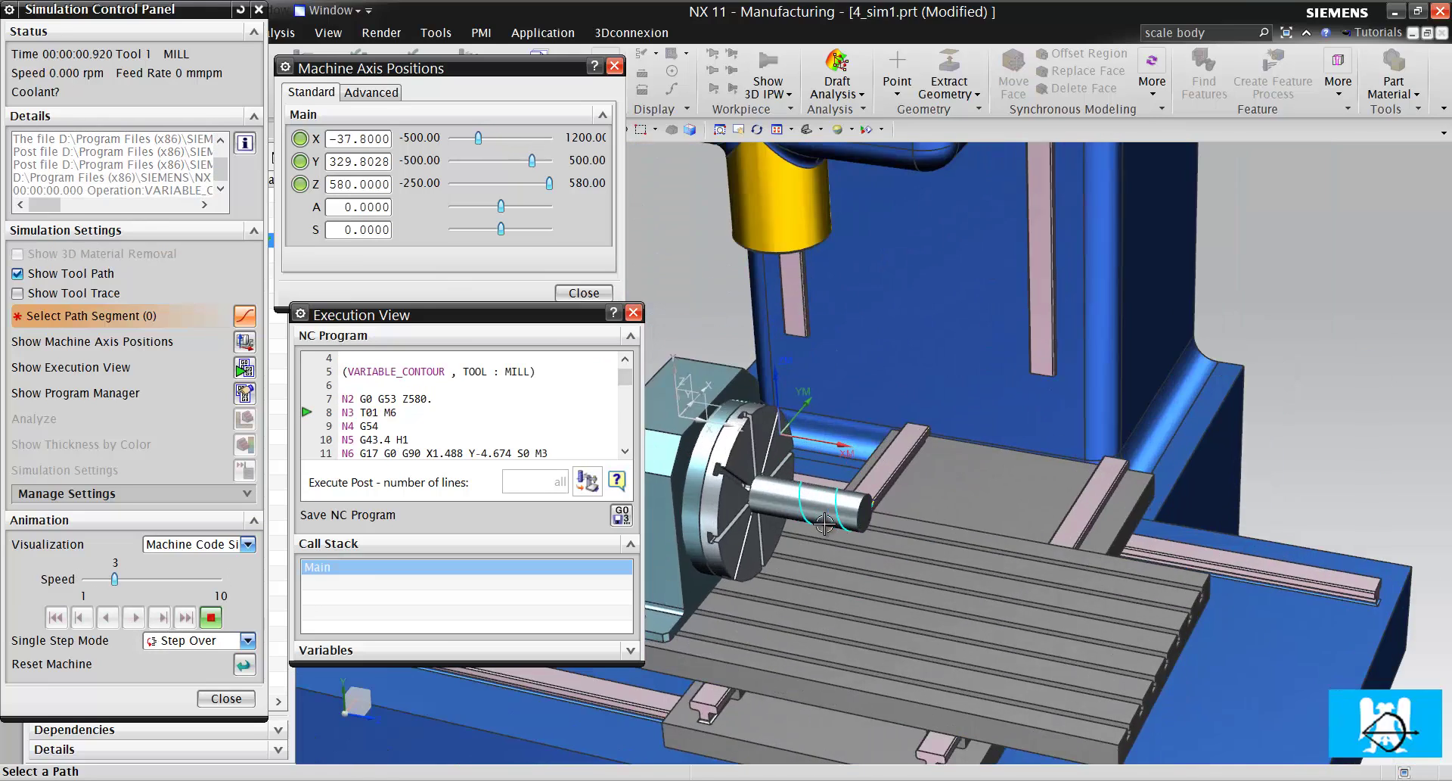
{"action": "scroll", "coordinate": [825, 523], "scroll_direction": "up", "scroll_amount": 3}
{"action": "scroll", "coordinate": [771, 477], "scroll_direction": "down", "scroll_amount": 3}
{"action": "scroll", "coordinate": [715, 432], "scroll_direction": "up", "scroll_amount": 5}
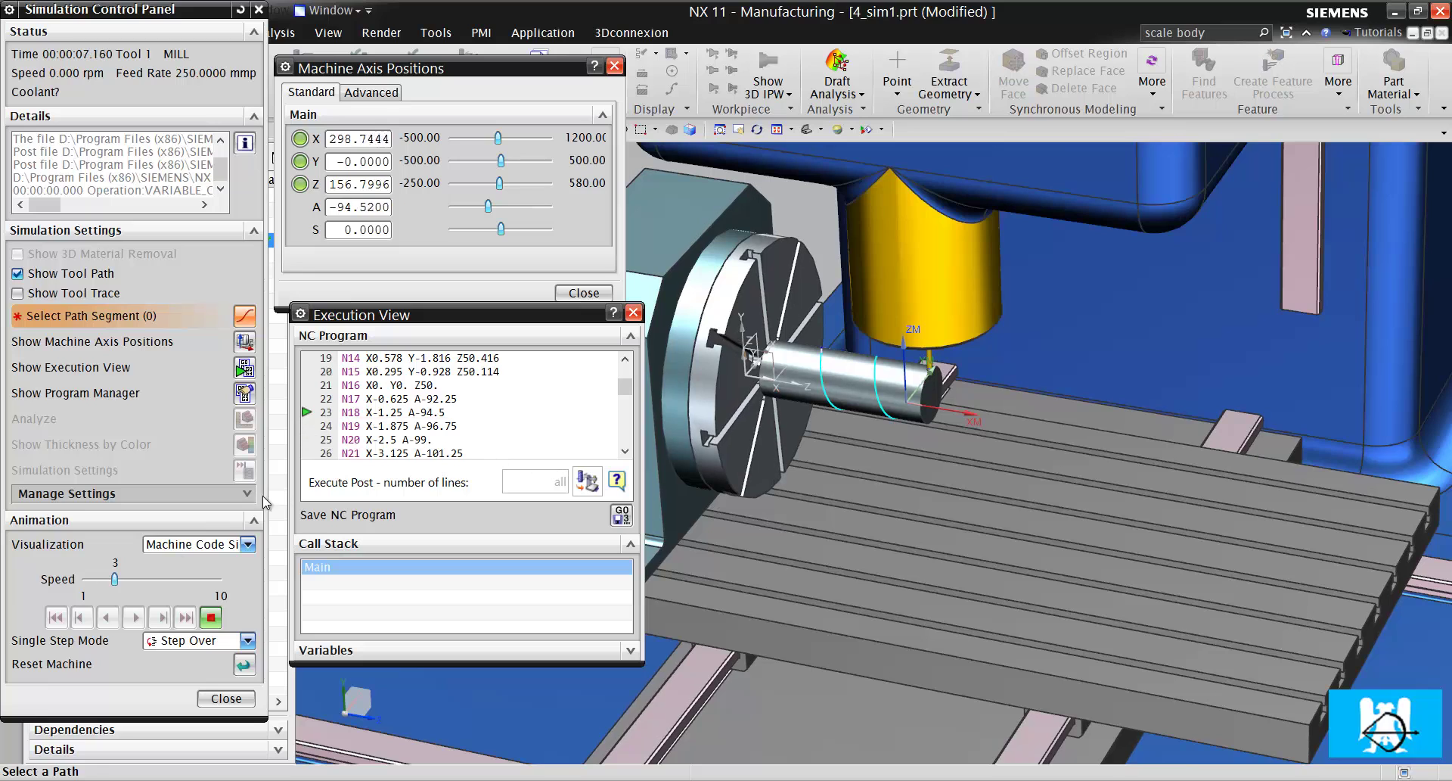
{"action": "left_click", "coordinate": [169, 585]}
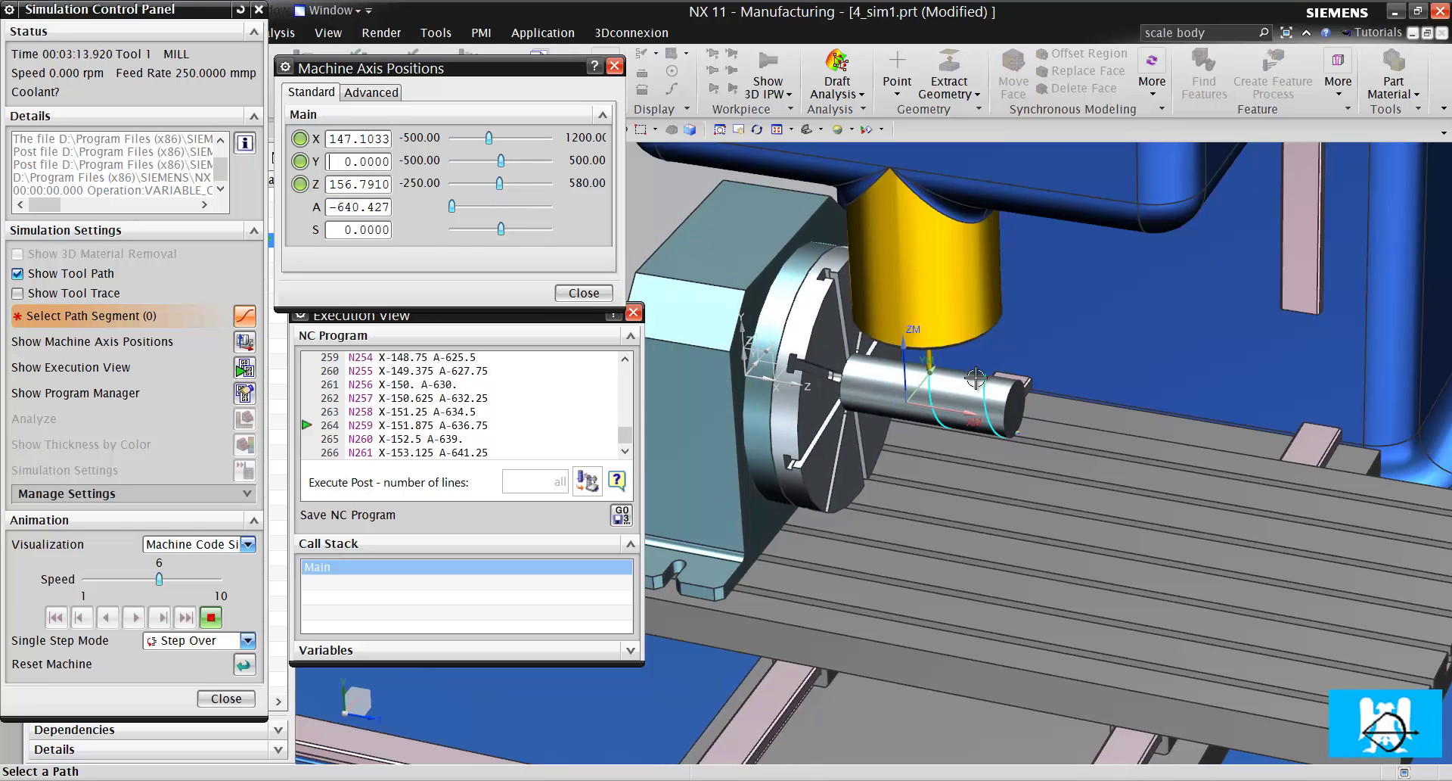
{"action": "middle_click_drag", "start_coordinate": [976, 377], "coordinate": [855, 355]}
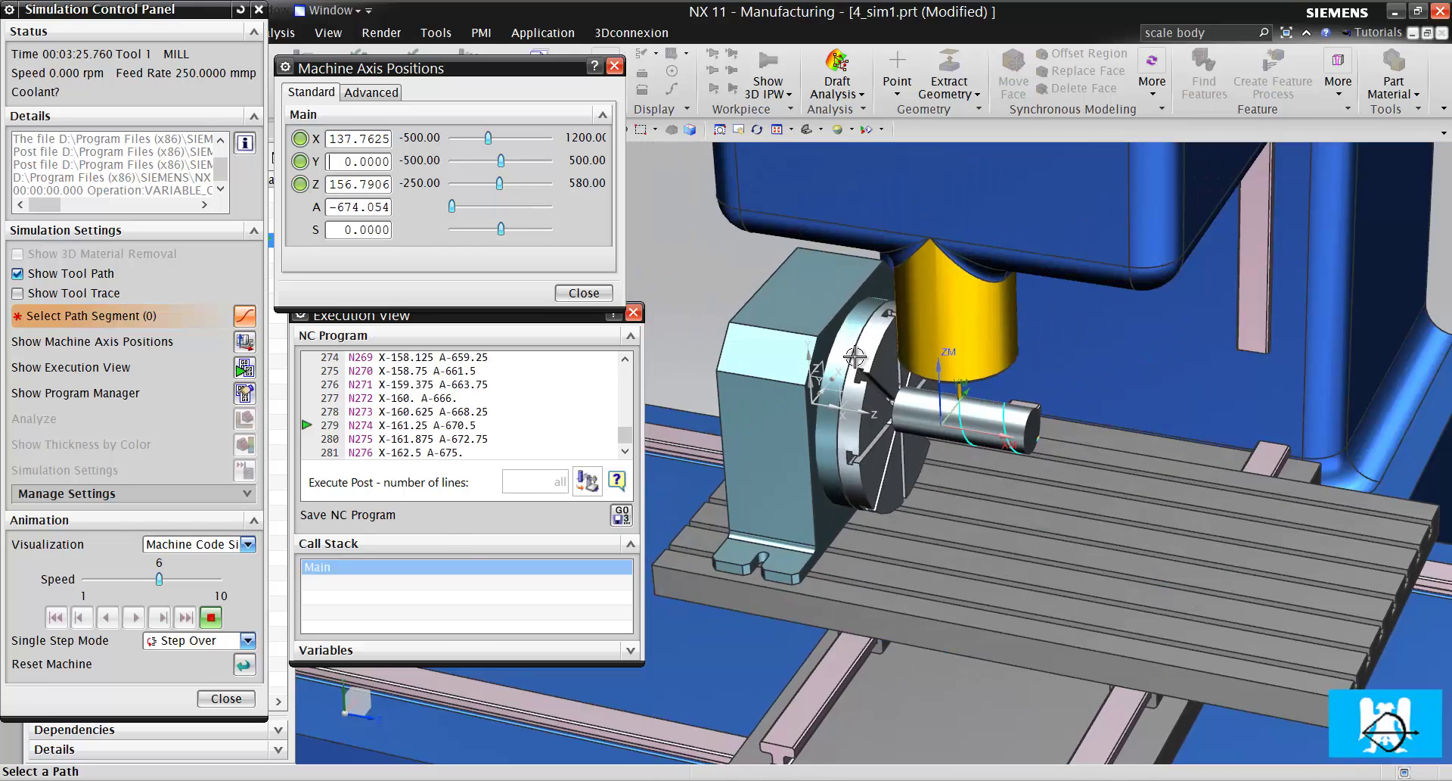
{"action": "scroll", "coordinate": [855, 356], "scroll_direction": "up", "scroll_amount": 2}
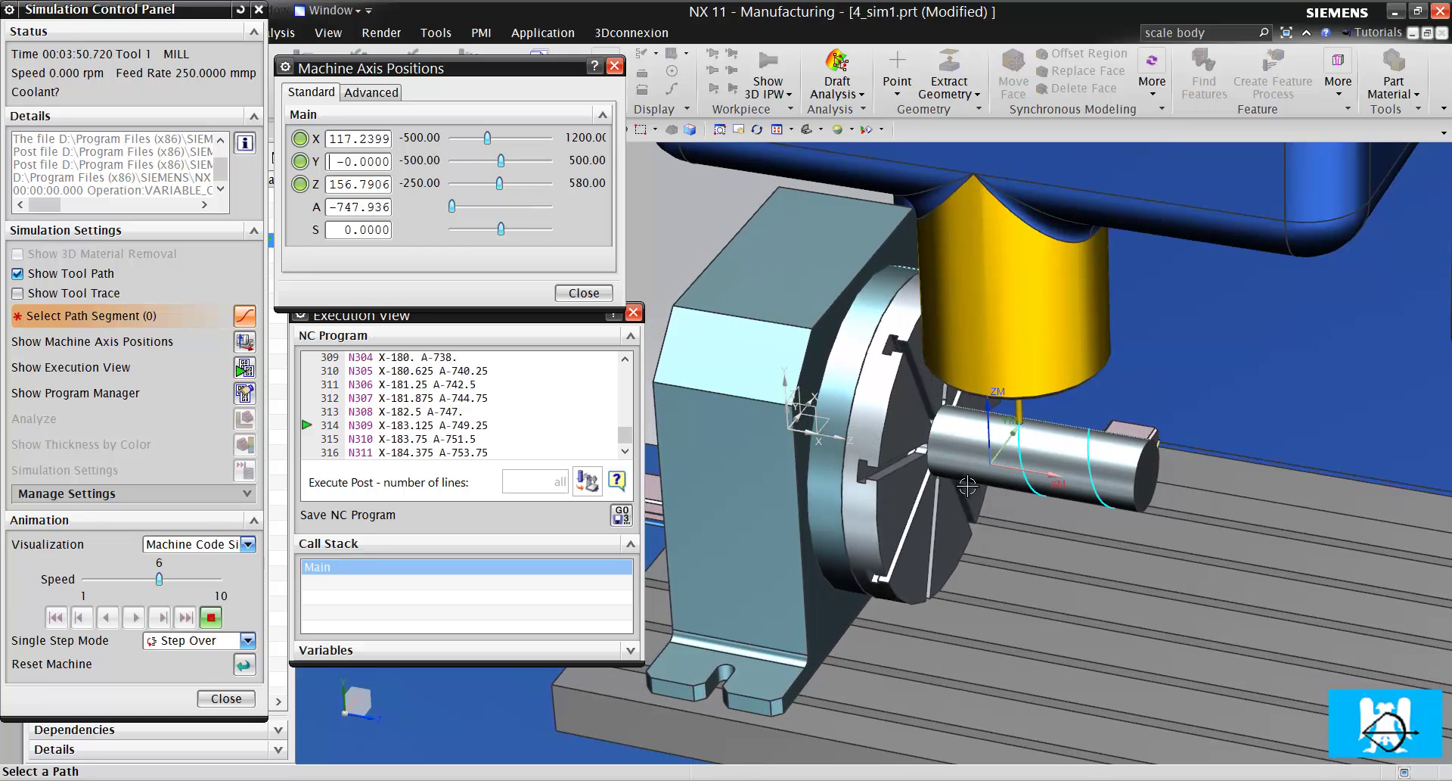
{"action": "scroll", "coordinate": [968, 487], "scroll_direction": "down", "scroll_amount": 5}
{"action": "scroll", "coordinate": [893, 392], "scroll_direction": "up", "scroll_amount": 3}
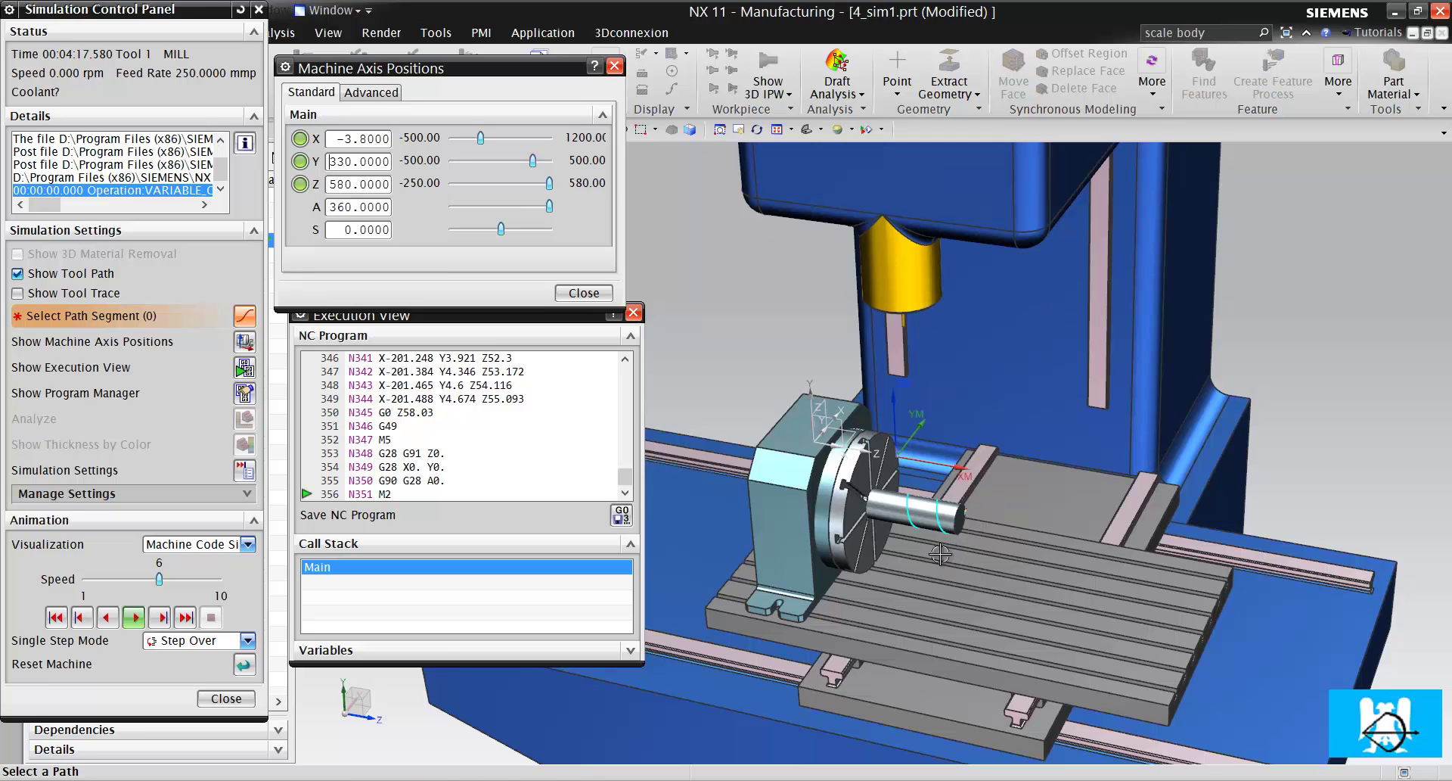
{"action": "scroll", "coordinate": [951, 538], "scroll_direction": "up", "scroll_amount": 5}
{"action": "scroll", "coordinate": [984, 348], "scroll_direction": "down", "scroll_amount": 6}
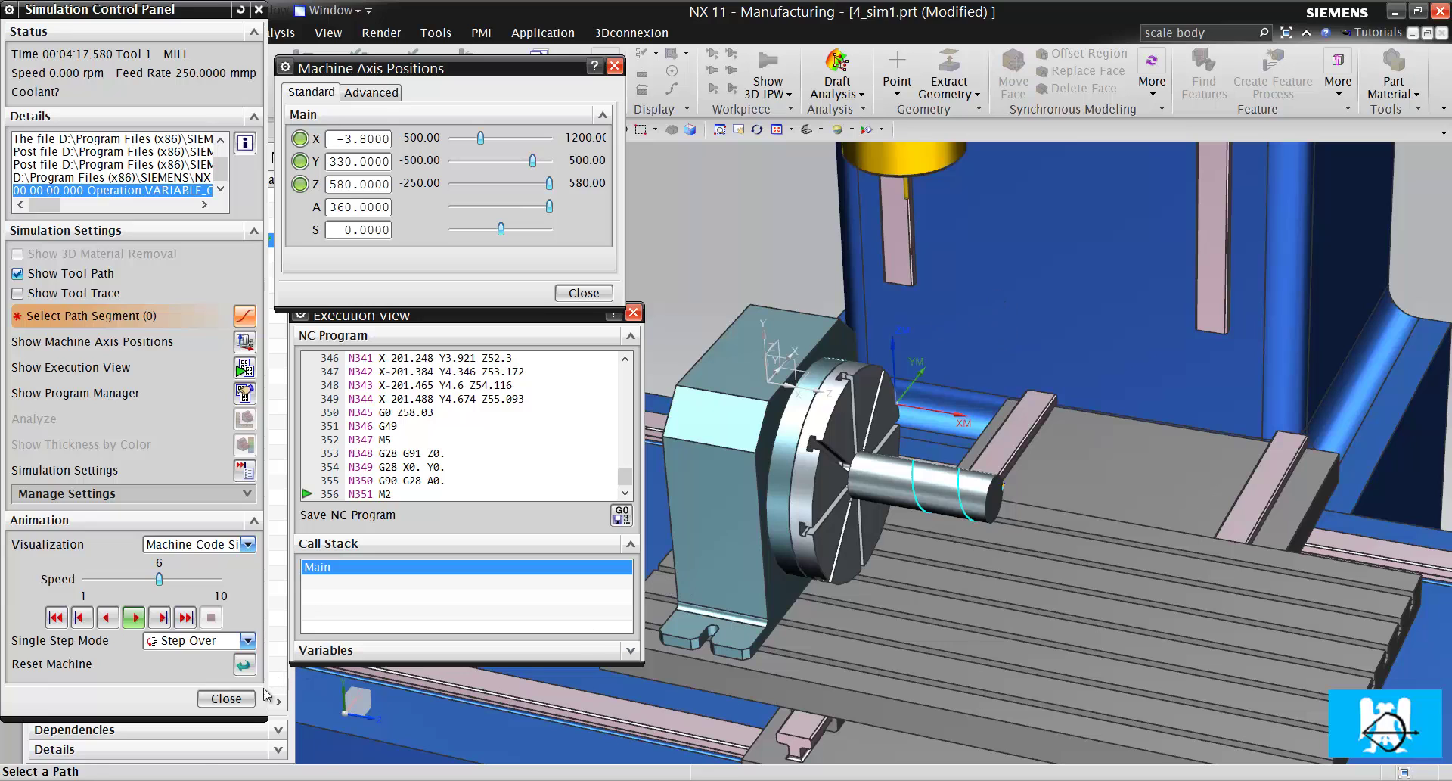
Close the 4_sim1 simulation and switch to the 4_sim2.prt gear part.
{"action": "left_click", "coordinate": [227, 698]}
{"action": "left_click", "coordinate": [110, 365]}
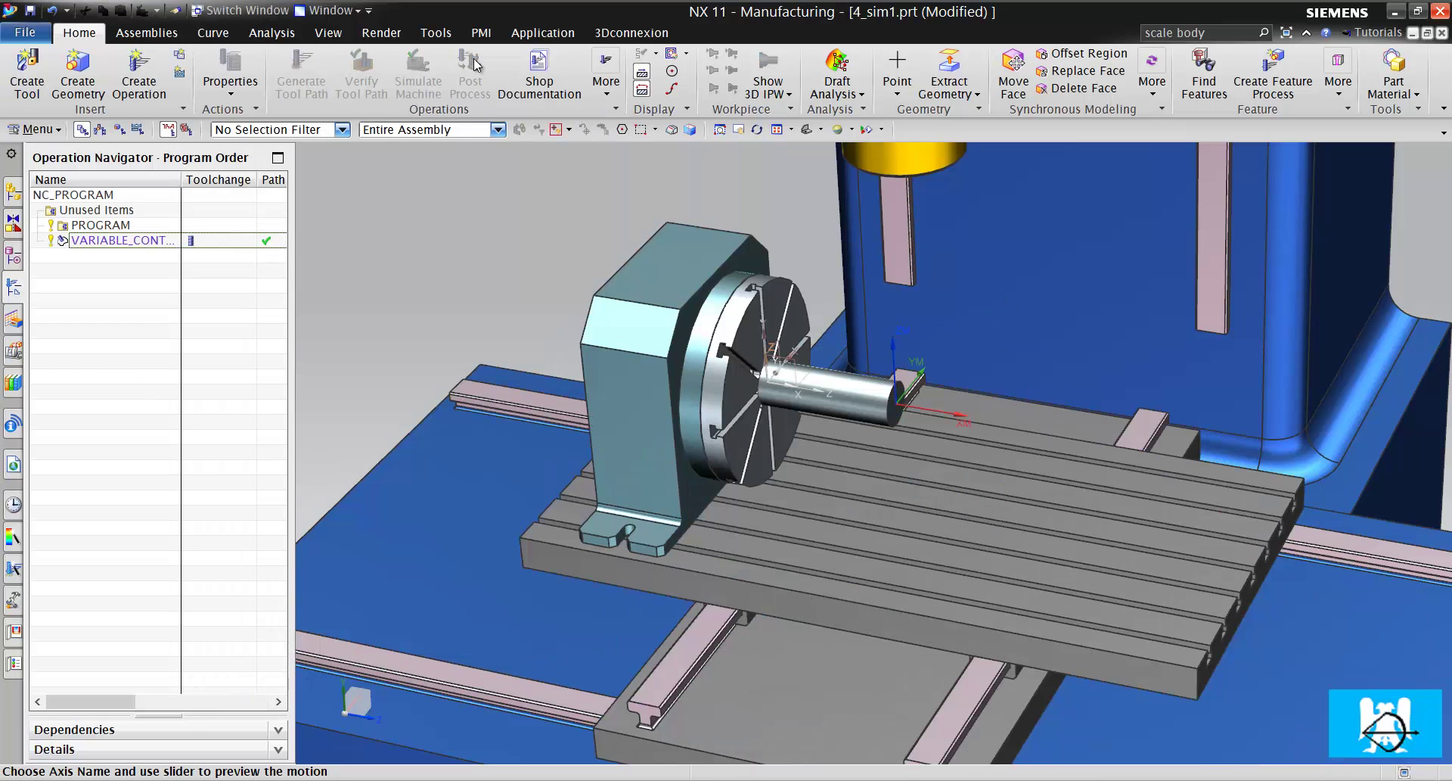
{"action": "left_click", "coordinate": [337, 11]}
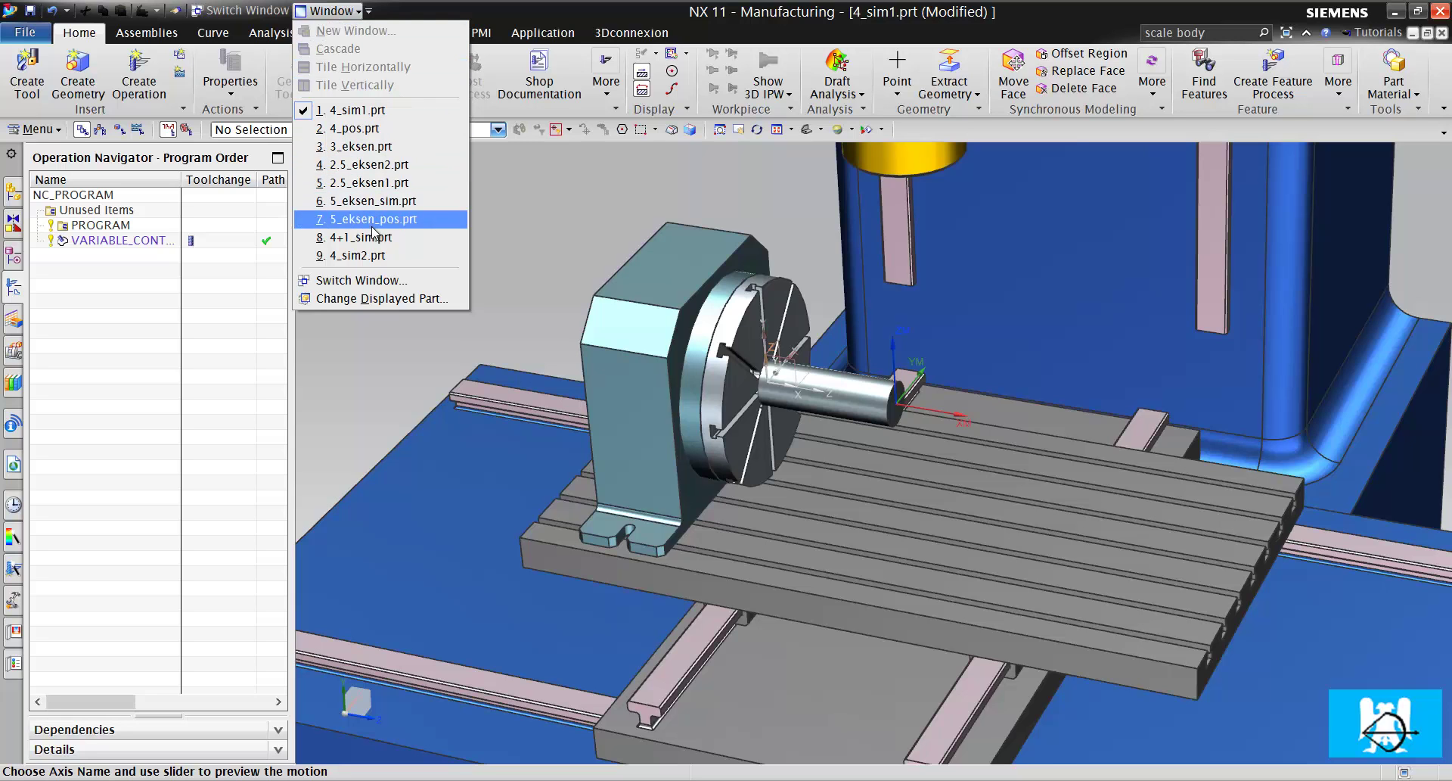
{"action": "left_click", "coordinate": [355, 255]}
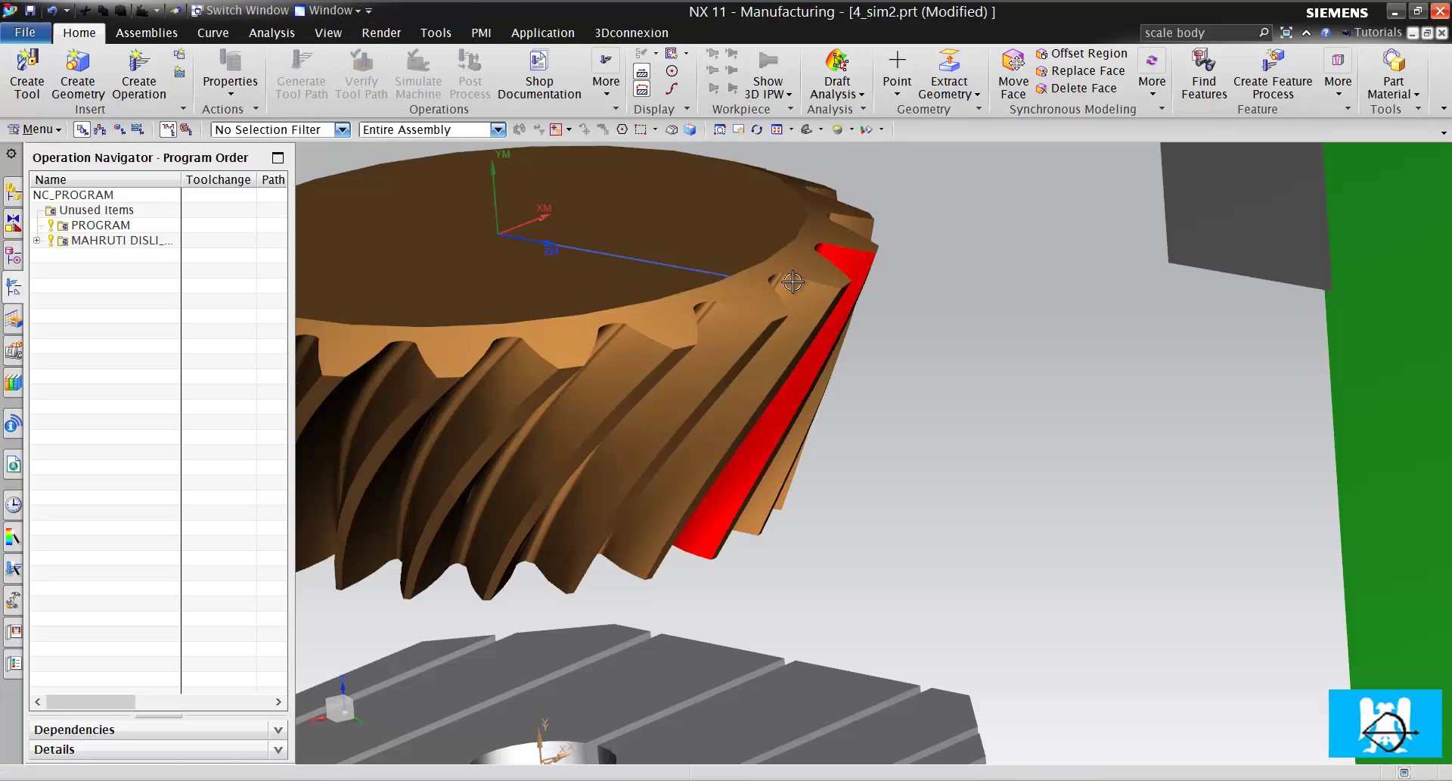
Inspect the helical gear and list operations in the Operation Navigator's Geometry View.
{"action": "scroll", "coordinate": [758, 301], "scroll_direction": "up", "scroll_amount": 4}
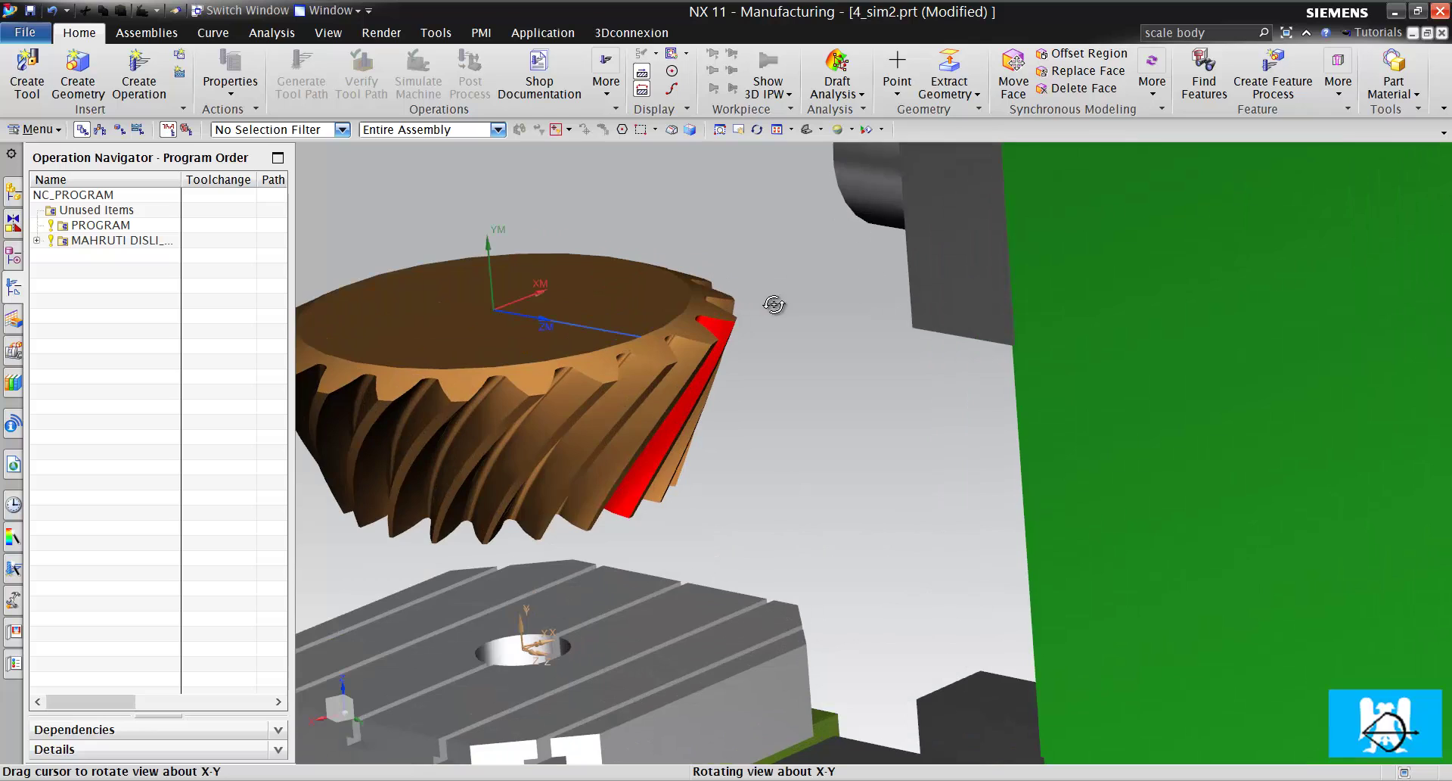
{"action": "scroll", "coordinate": [786, 312], "scroll_direction": "up", "scroll_amount": 4}
{"action": "scroll", "coordinate": [789, 312], "scroll_direction": "down", "scroll_amount": 5}
{"action": "scroll", "coordinate": [799, 287], "scroll_direction": "up", "scroll_amount": 6}
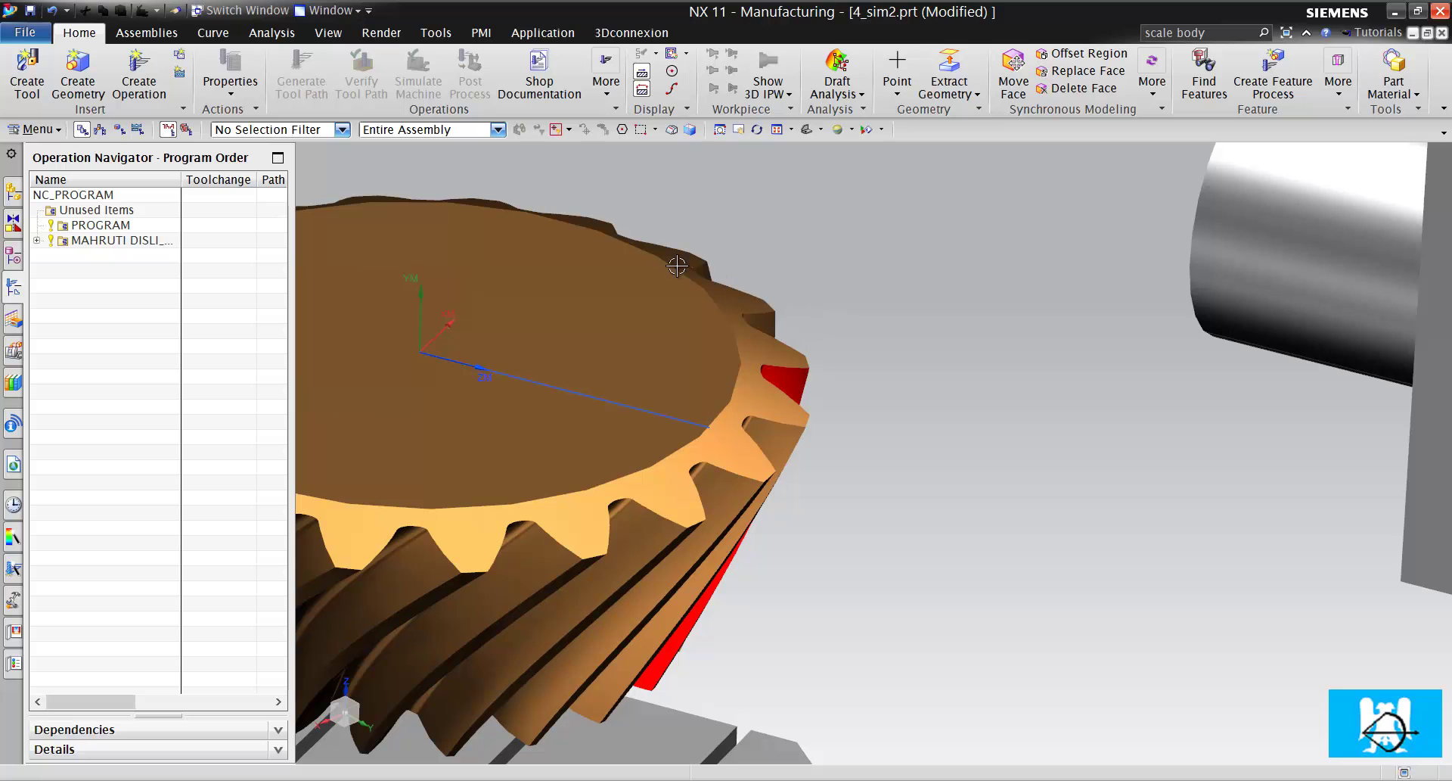
{"action": "scroll", "coordinate": [819, 299], "scroll_direction": "down", "scroll_amount": 5}
{"action": "middle_click_drag", "start_coordinate": [842, 363], "coordinate": [837, 350]}
{"action": "scroll", "coordinate": [836, 349], "scroll_direction": "up", "scroll_amount": 8}
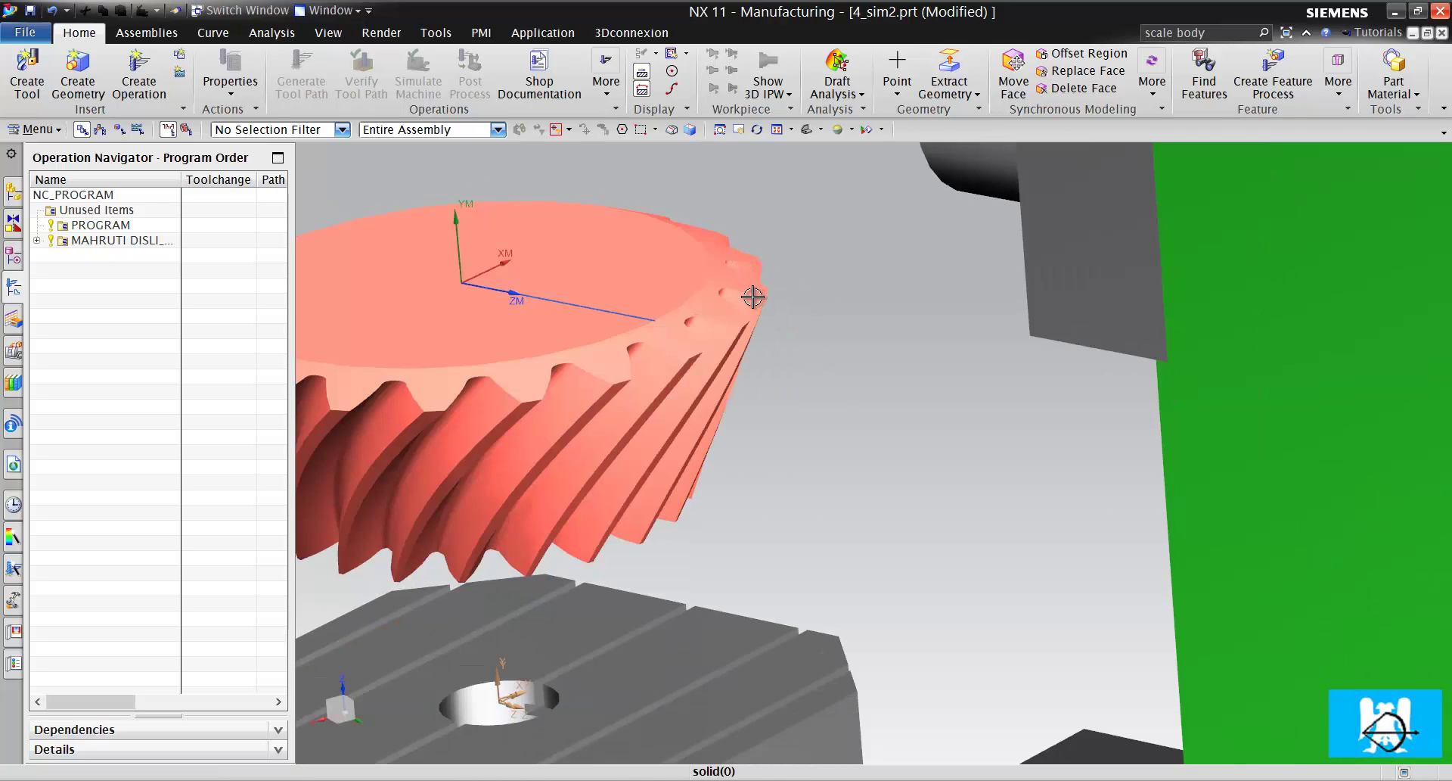
{"action": "scroll", "coordinate": [756, 306], "scroll_direction": "down", "scroll_amount": 5}
{"action": "scroll", "coordinate": [700, 294], "scroll_direction": "up", "scroll_amount": 6}
{"action": "scroll", "coordinate": [700, 294], "scroll_direction": "up", "scroll_amount": 4}
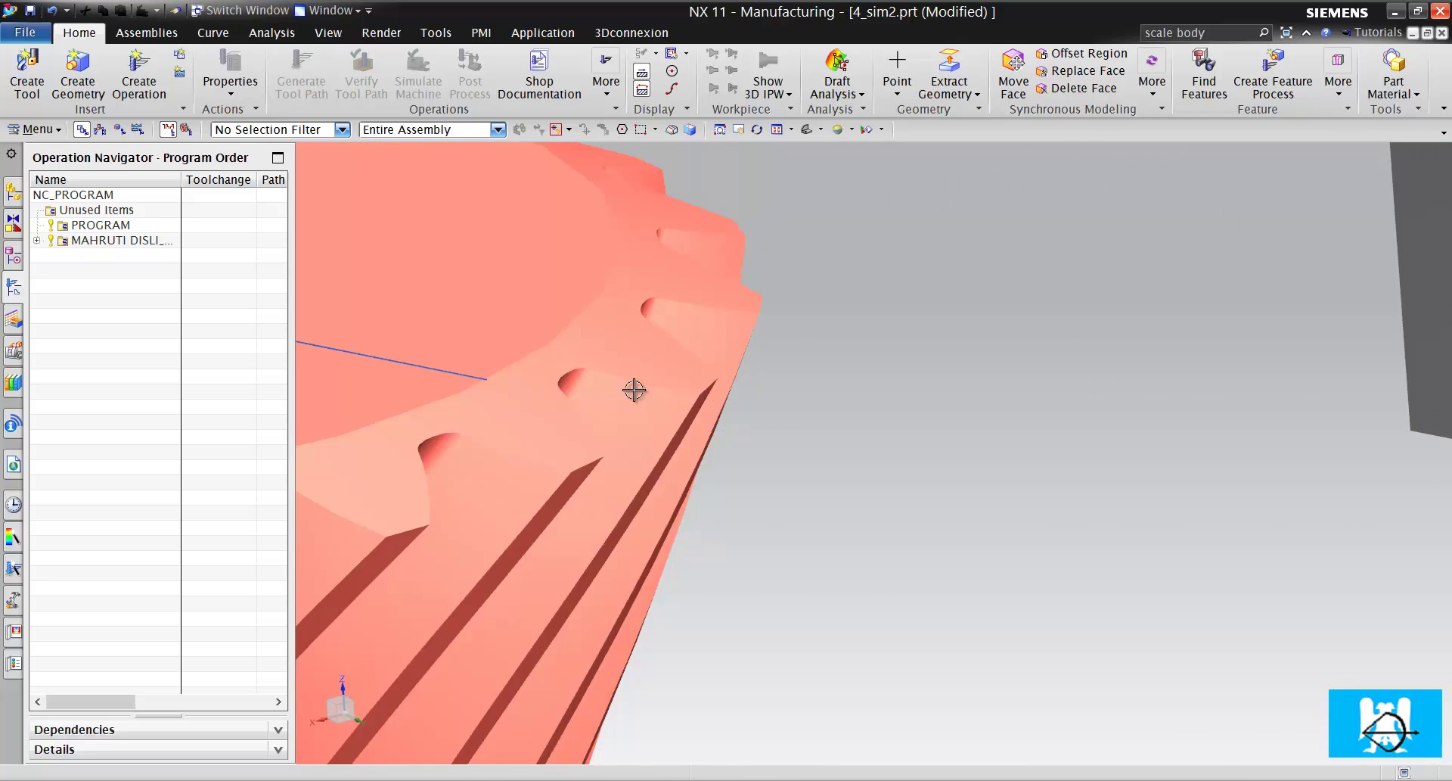
{"action": "scroll", "coordinate": [635, 389], "scroll_direction": "down", "scroll_amount": 4}
{"action": "right_click", "coordinate": [74, 314]}
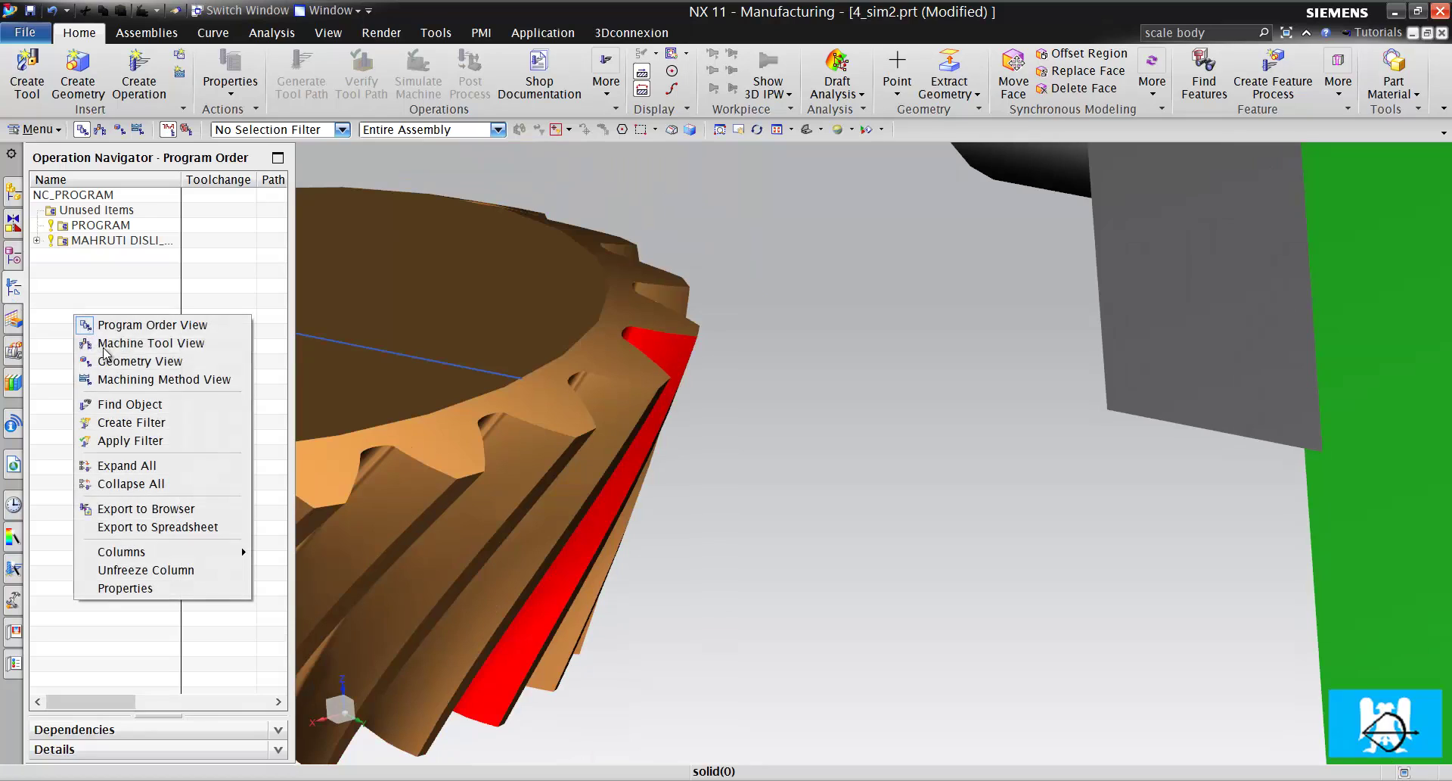
{"action": "left_click", "coordinate": [113, 361]}
Play the gear's VARIABLE_CONTOUR machine simulation to about 00:01:42.400 at block N128.
{"action": "left_click", "coordinate": [144, 255]}
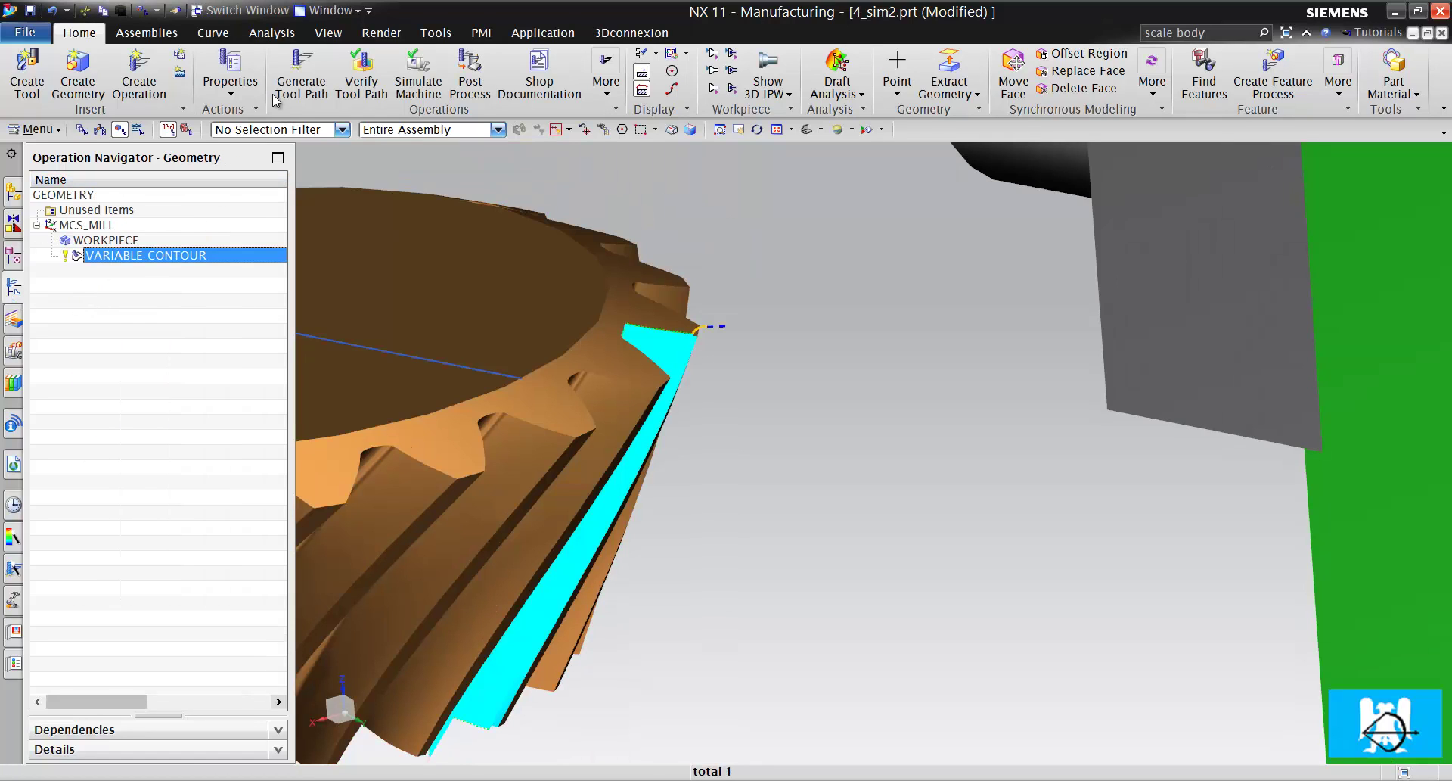
{"action": "left_click", "coordinate": [396, 81]}
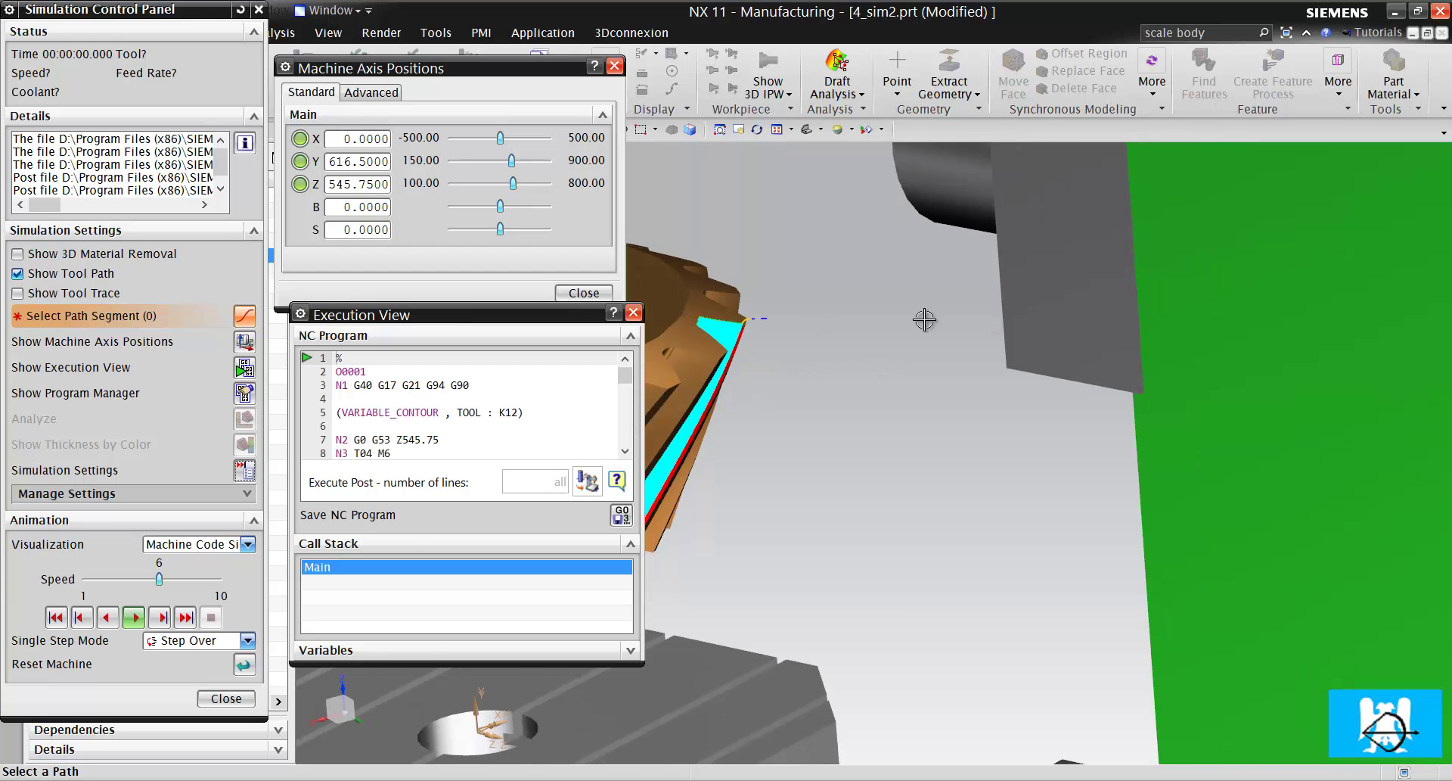
{"action": "scroll", "coordinate": [908, 325], "scroll_direction": "down", "scroll_amount": 3}
{"action": "scroll", "coordinate": [1014, 325], "scroll_direction": "up", "scroll_amount": 6}
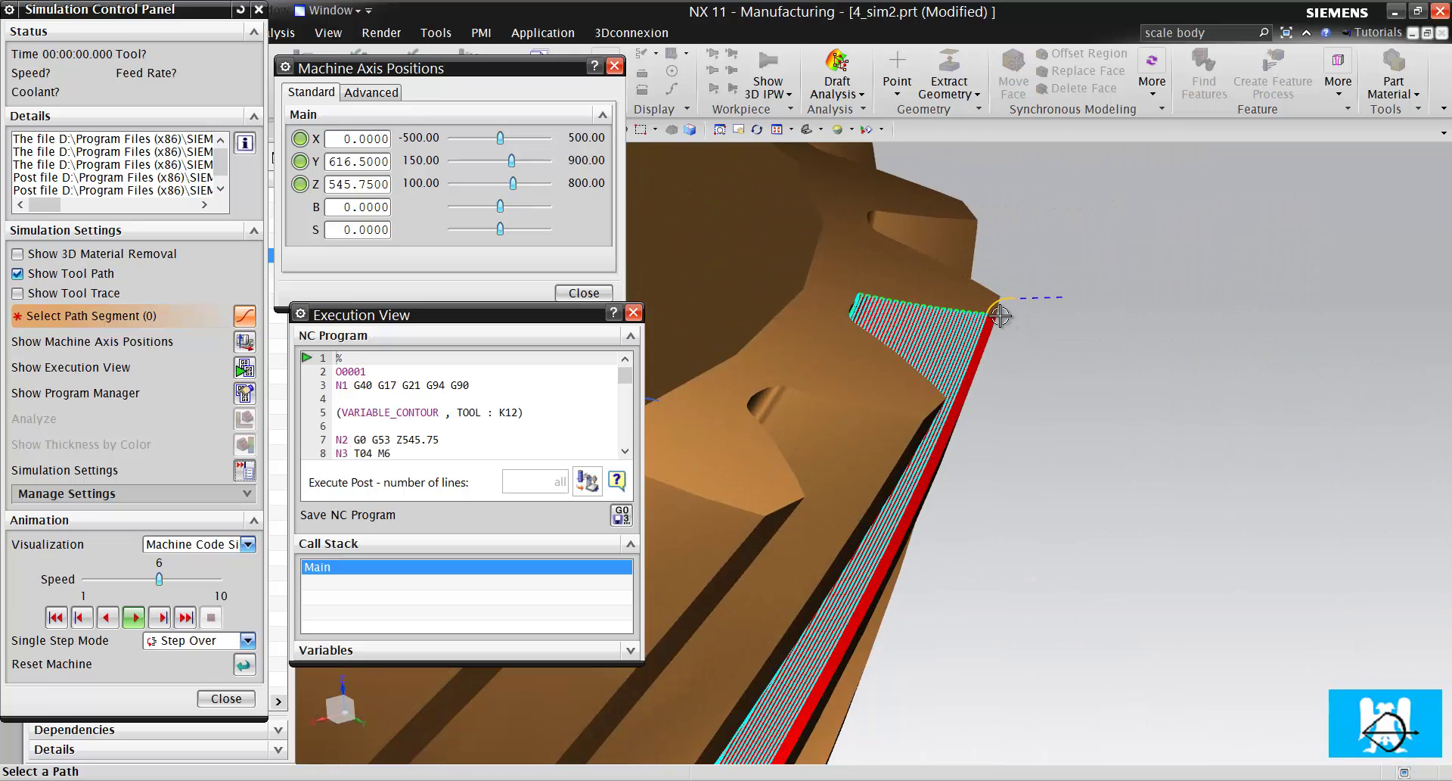
{"action": "scroll", "coordinate": [997, 312], "scroll_direction": "down", "scroll_amount": 5}
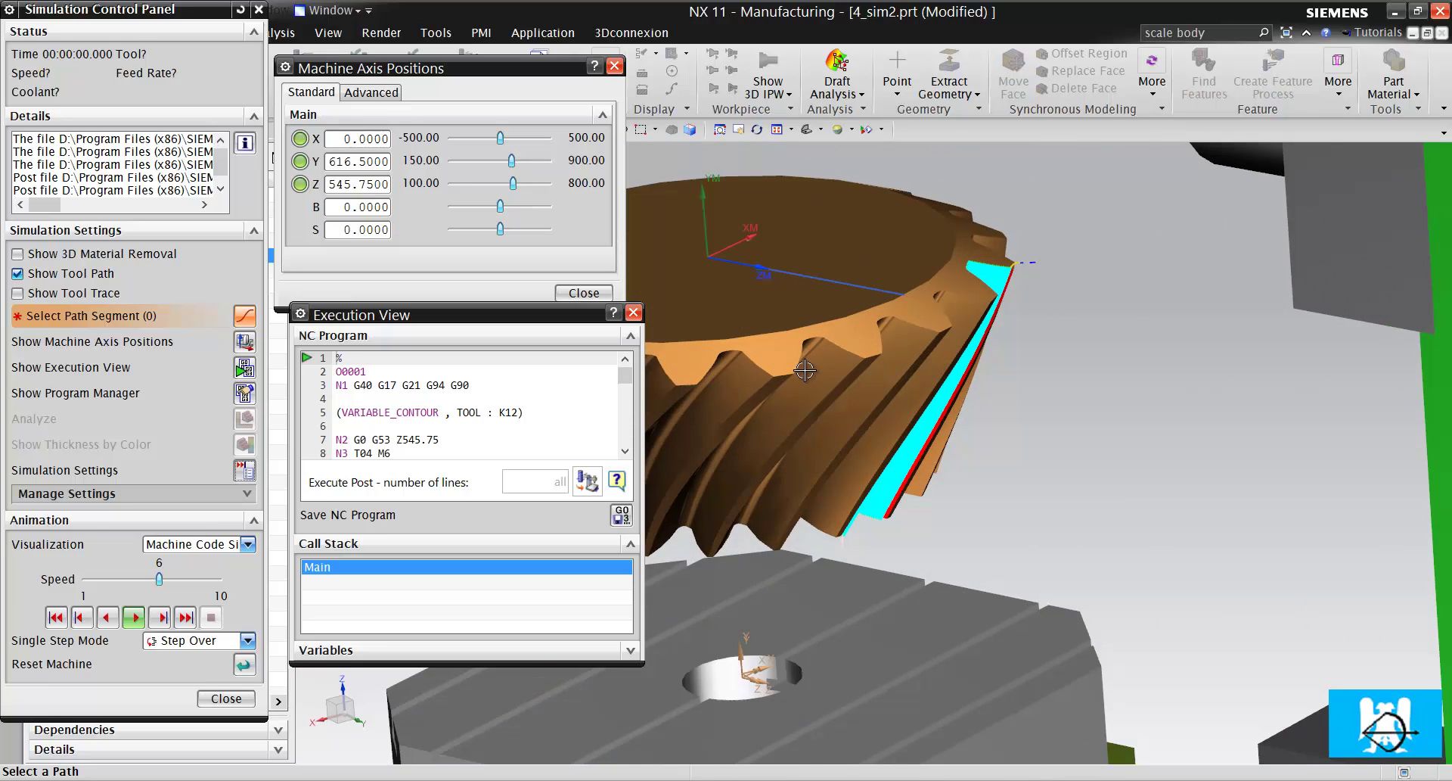
{"action": "scroll", "coordinate": [805, 370], "scroll_direction": "up", "scroll_amount": 3}
{"action": "scroll", "coordinate": [755, 343], "scroll_direction": "down", "scroll_amount": 2}
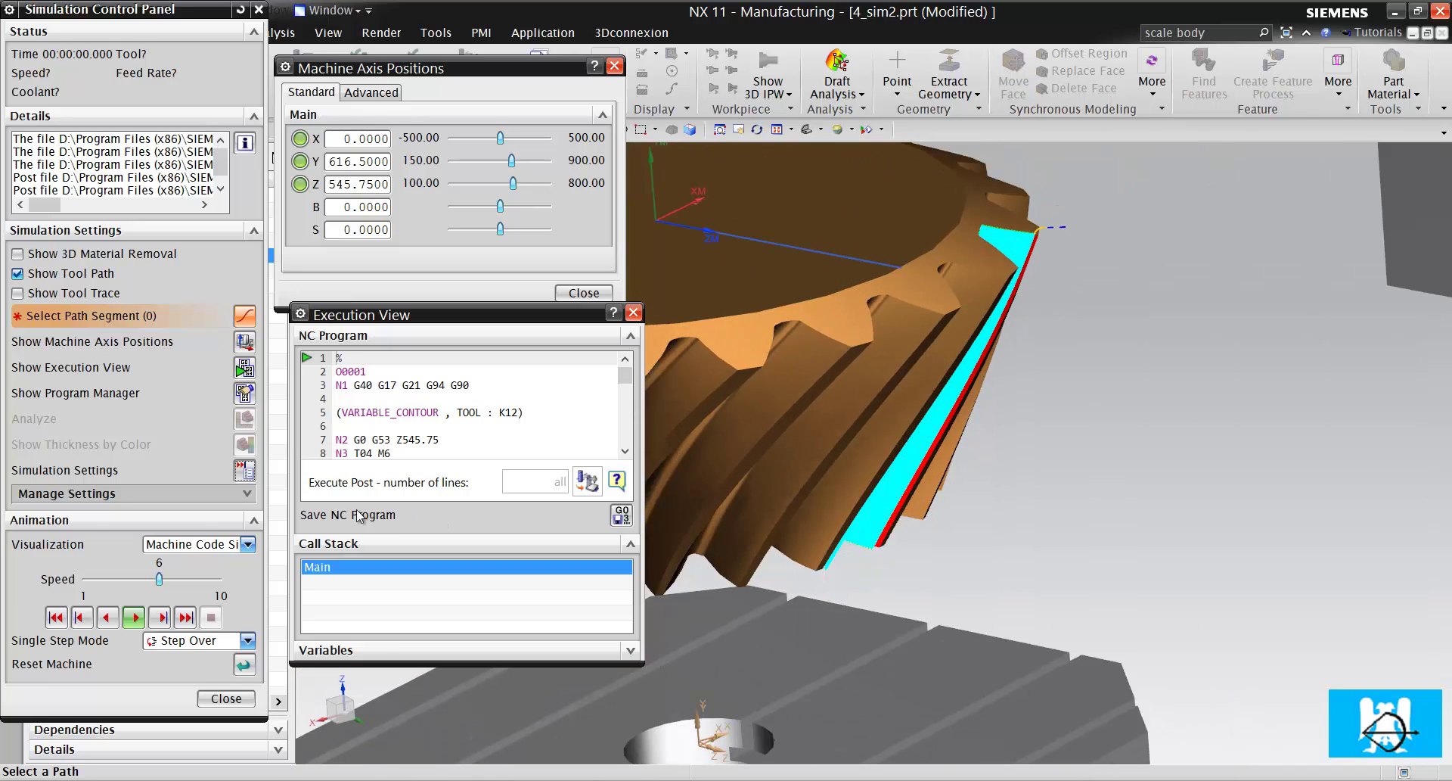
{"action": "left_click", "coordinate": [133, 615]}
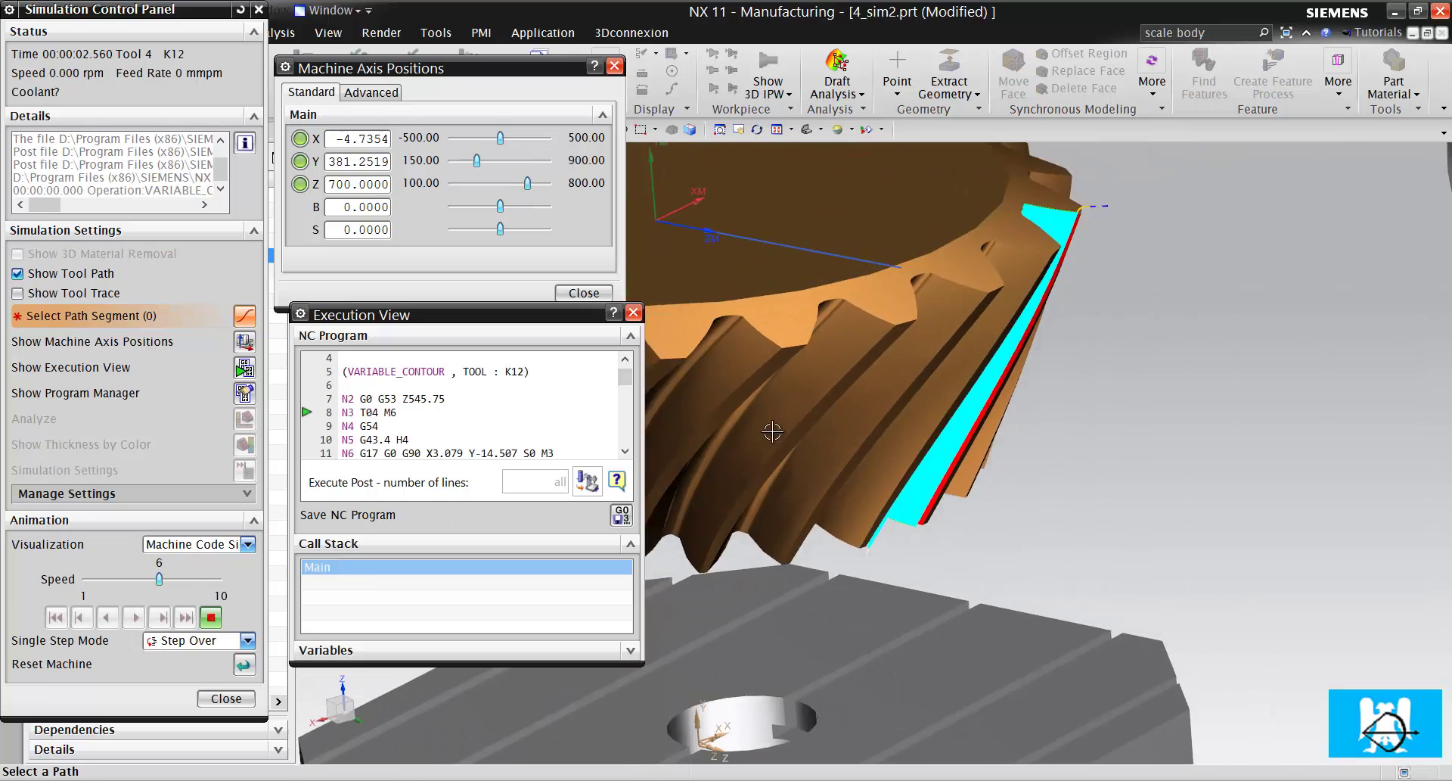
{"action": "scroll", "coordinate": [932, 386], "scroll_direction": "up", "scroll_amount": 2}
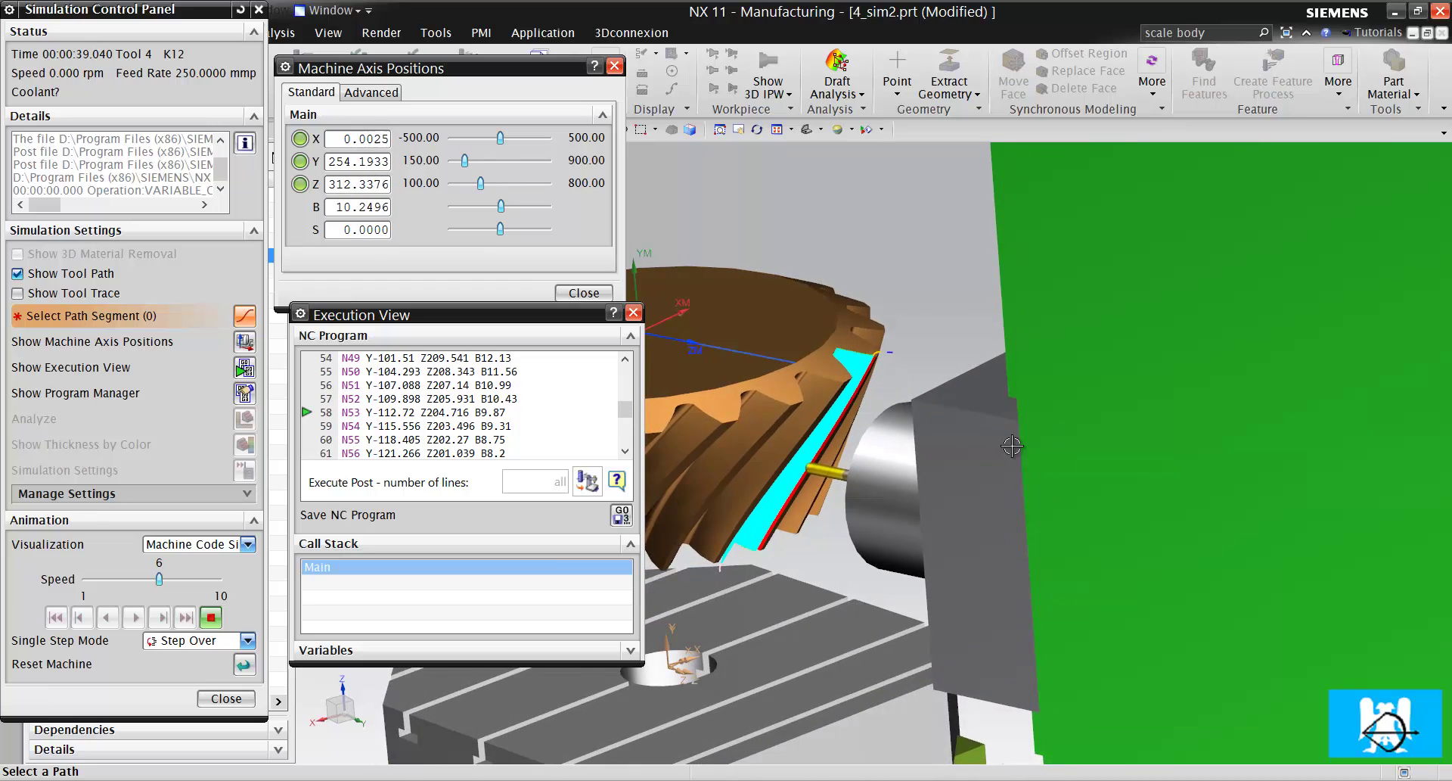
{"action": "scroll", "coordinate": [888, 474], "scroll_direction": "down", "scroll_amount": 1}
{"action": "scroll", "coordinate": [888, 474], "scroll_direction": "up", "scroll_amount": 1}
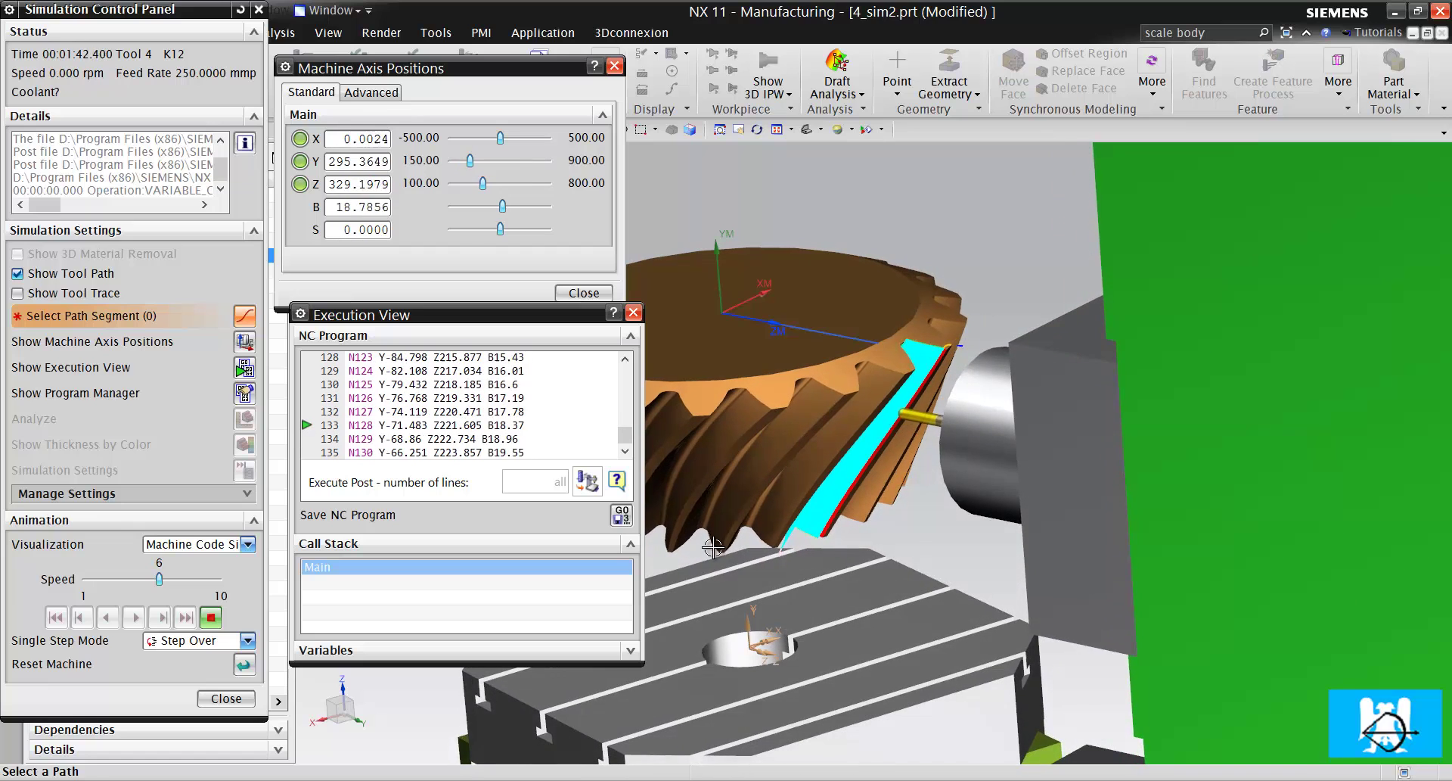
Close the machine simulation and switch to the 5_eksen_pos.prt part to view the tilted block.
{"action": "left_click", "coordinate": [226, 698]}
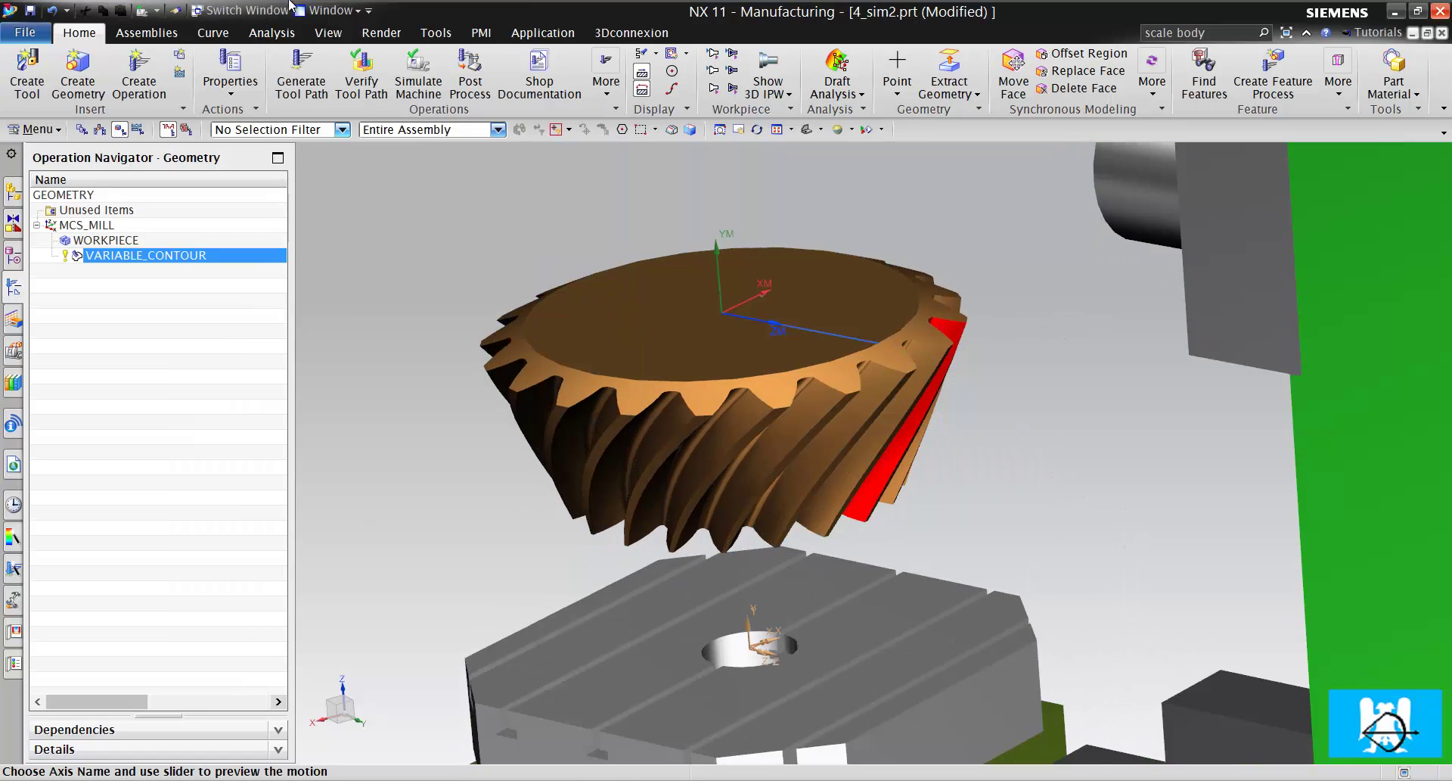
{"action": "left_click", "coordinate": [327, 11]}
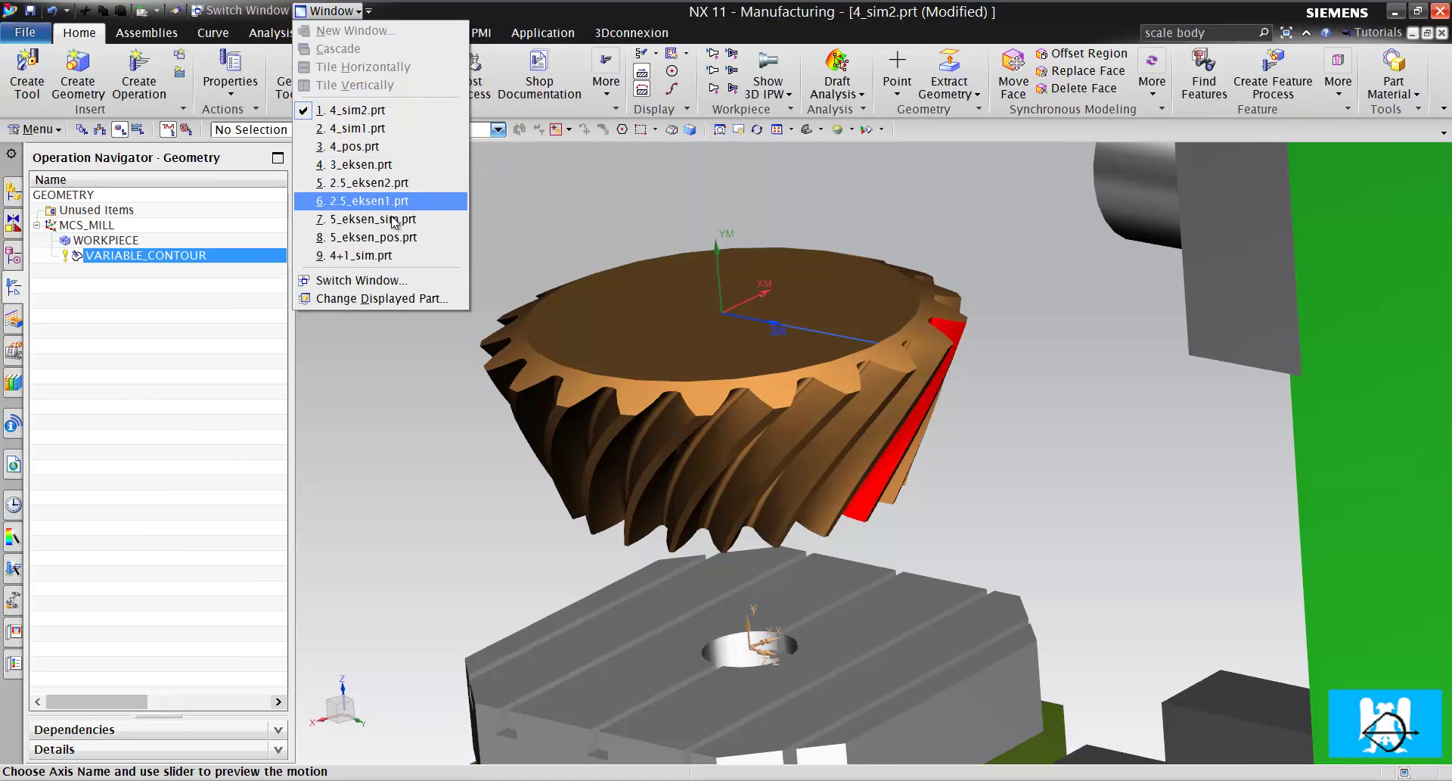
{"action": "left_click", "coordinate": [403, 238]}
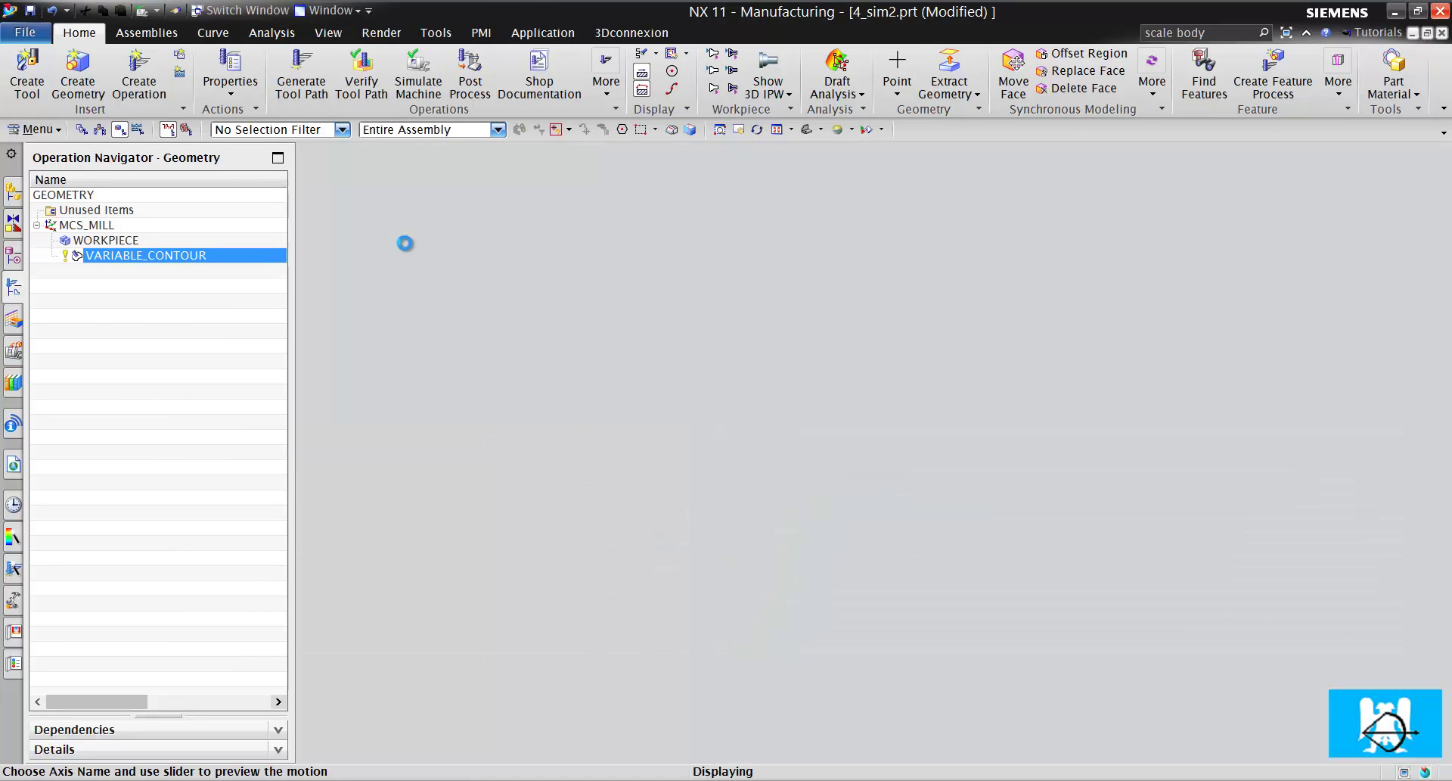
{"action": "scroll", "coordinate": [752, 250], "scroll_direction": "down", "scroll_amount": 3}
{"action": "scroll", "coordinate": [783, 292], "scroll_direction": "up", "scroll_amount": 6}
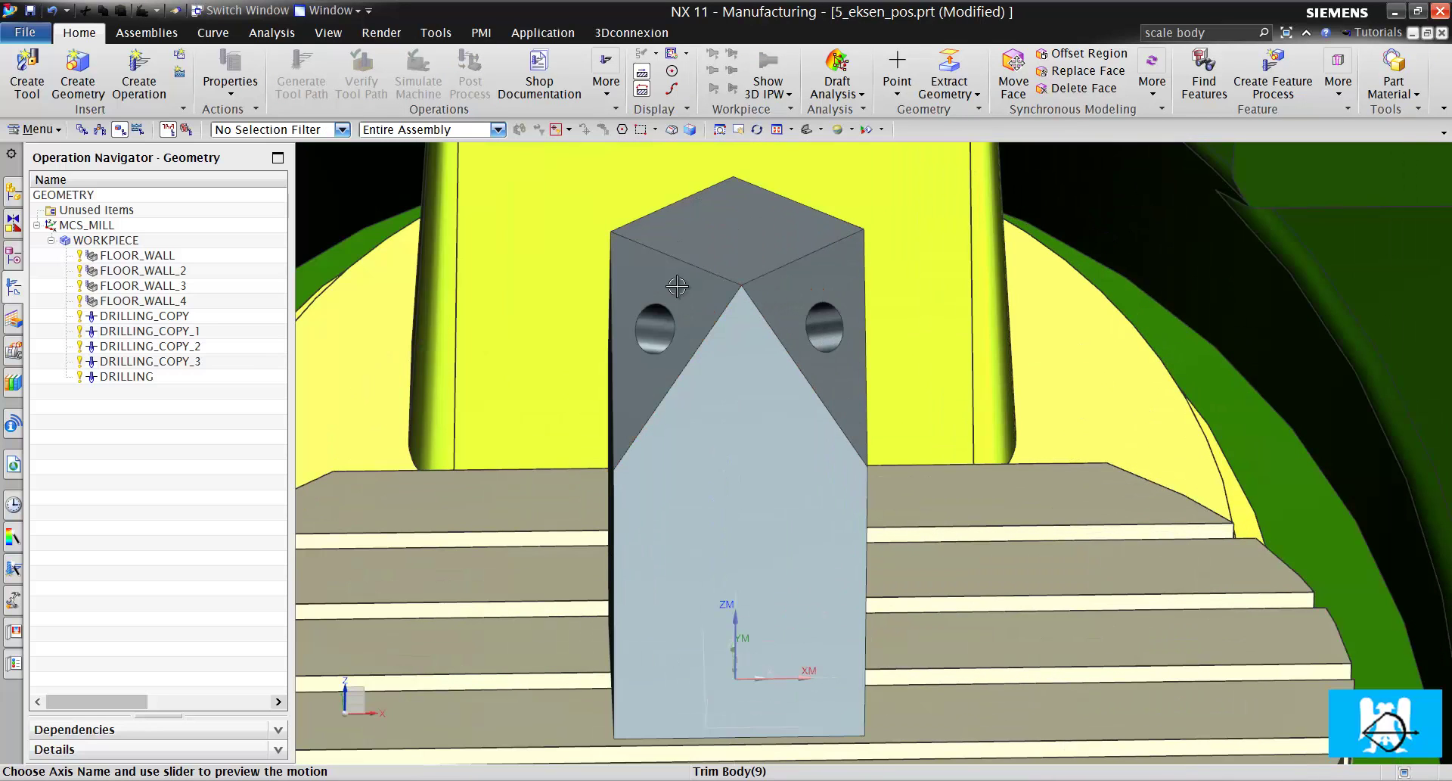
{"action": "scroll", "coordinate": [677, 295], "scroll_direction": "up", "scroll_amount": 2}
{"action": "scroll", "coordinate": [678, 296], "scroll_direction": "down", "scroll_amount": 4}
{"action": "middle_click_drag", "start_coordinate": [860, 308], "coordinate": [801, 324]}
{"action": "scroll", "coordinate": [529, 312], "scroll_direction": "up", "scroll_amount": 5}
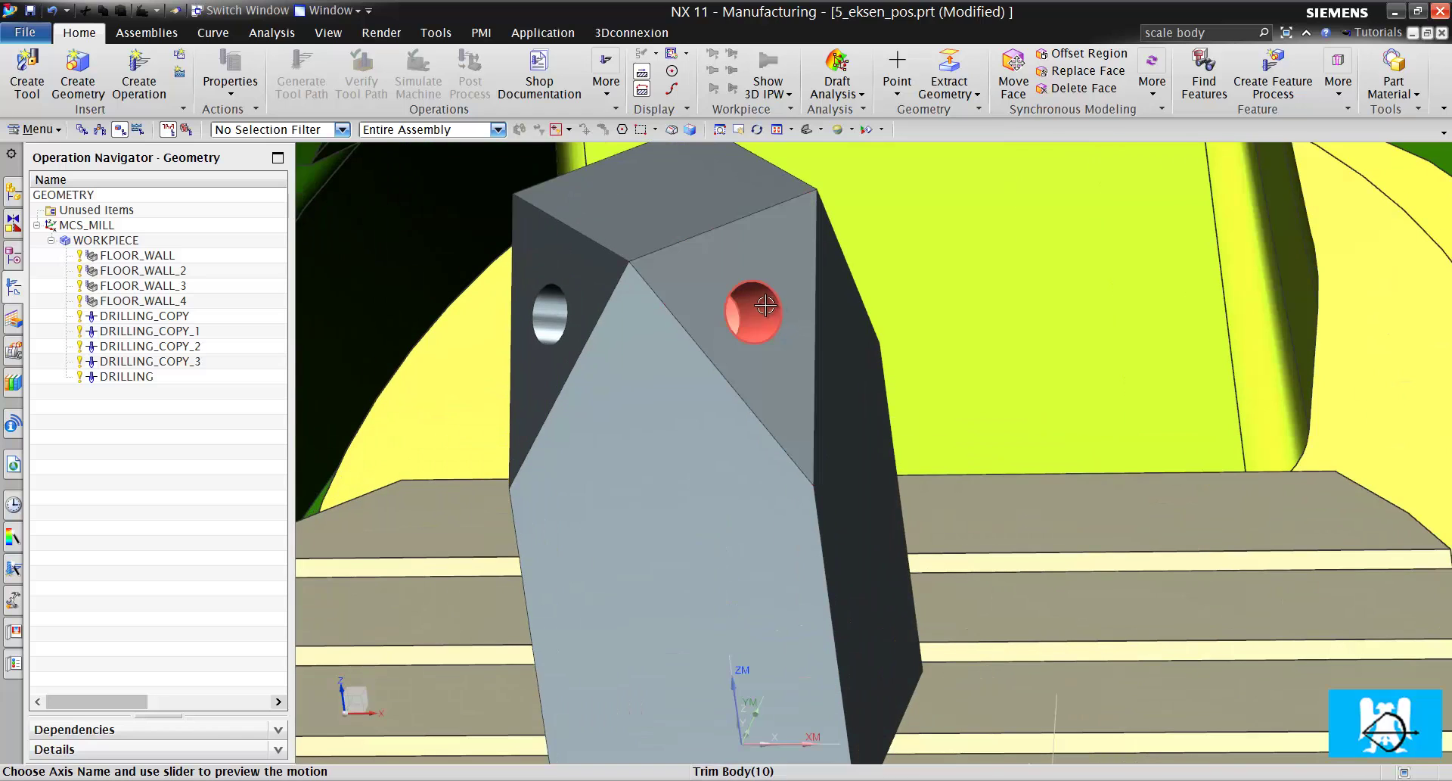
{"action": "scroll", "coordinate": [551, 300], "scroll_direction": "down", "scroll_amount": 6}
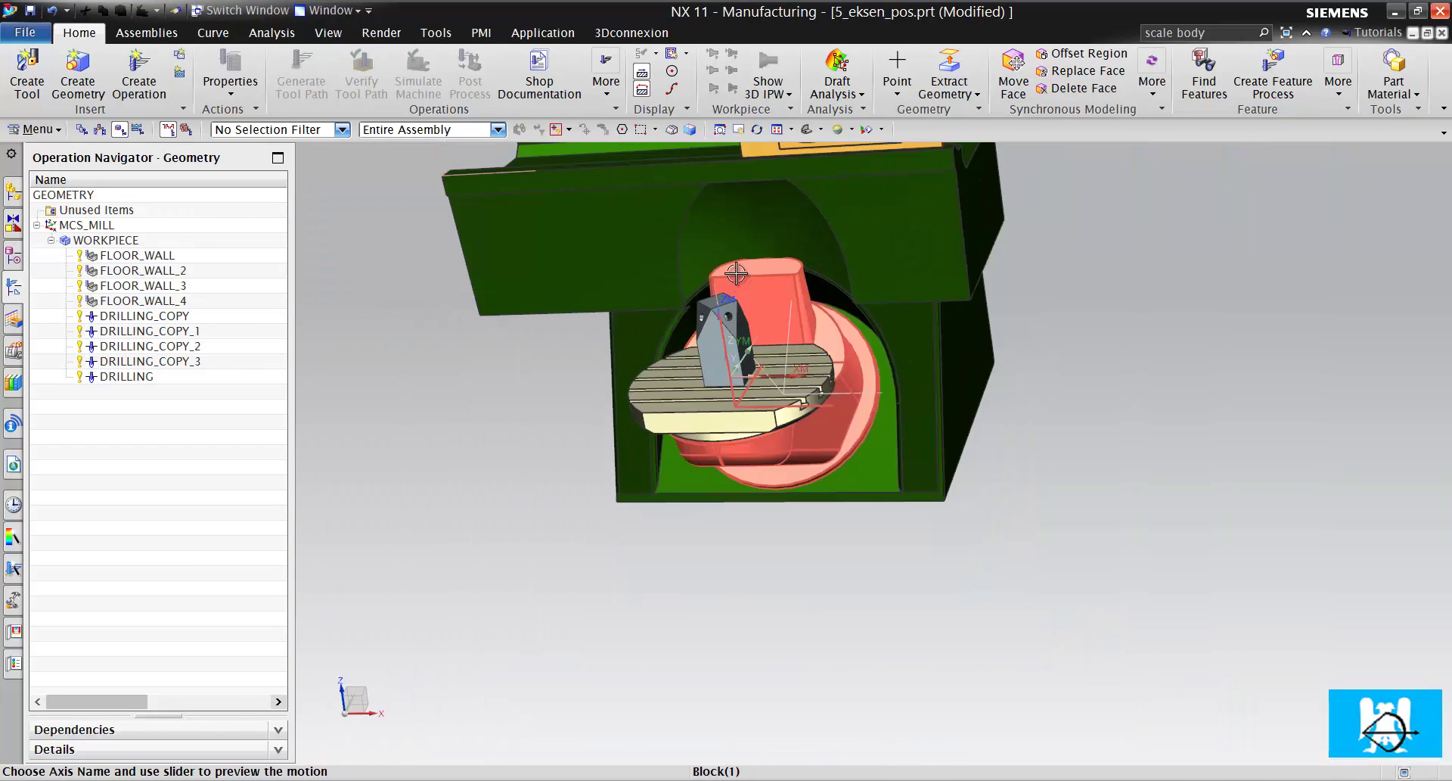
{"action": "scroll", "coordinate": [738, 264], "scroll_direction": "up", "scroll_amount": 2}
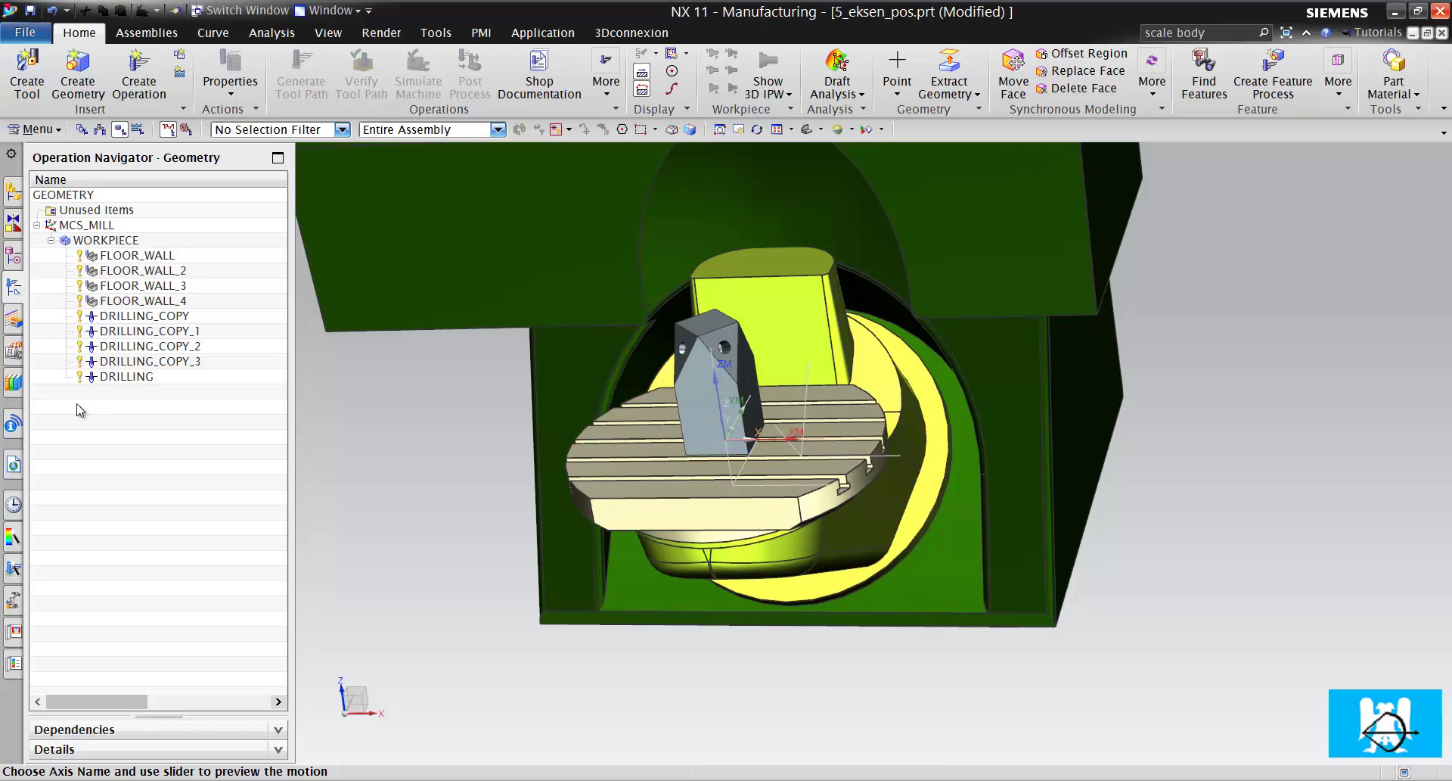
Inspect the FLOOR_WALL, FLOOR_WALL_2 and FLOOR_WALL_3 operations on the part.
{"action": "left_click", "coordinate": [172, 260]}
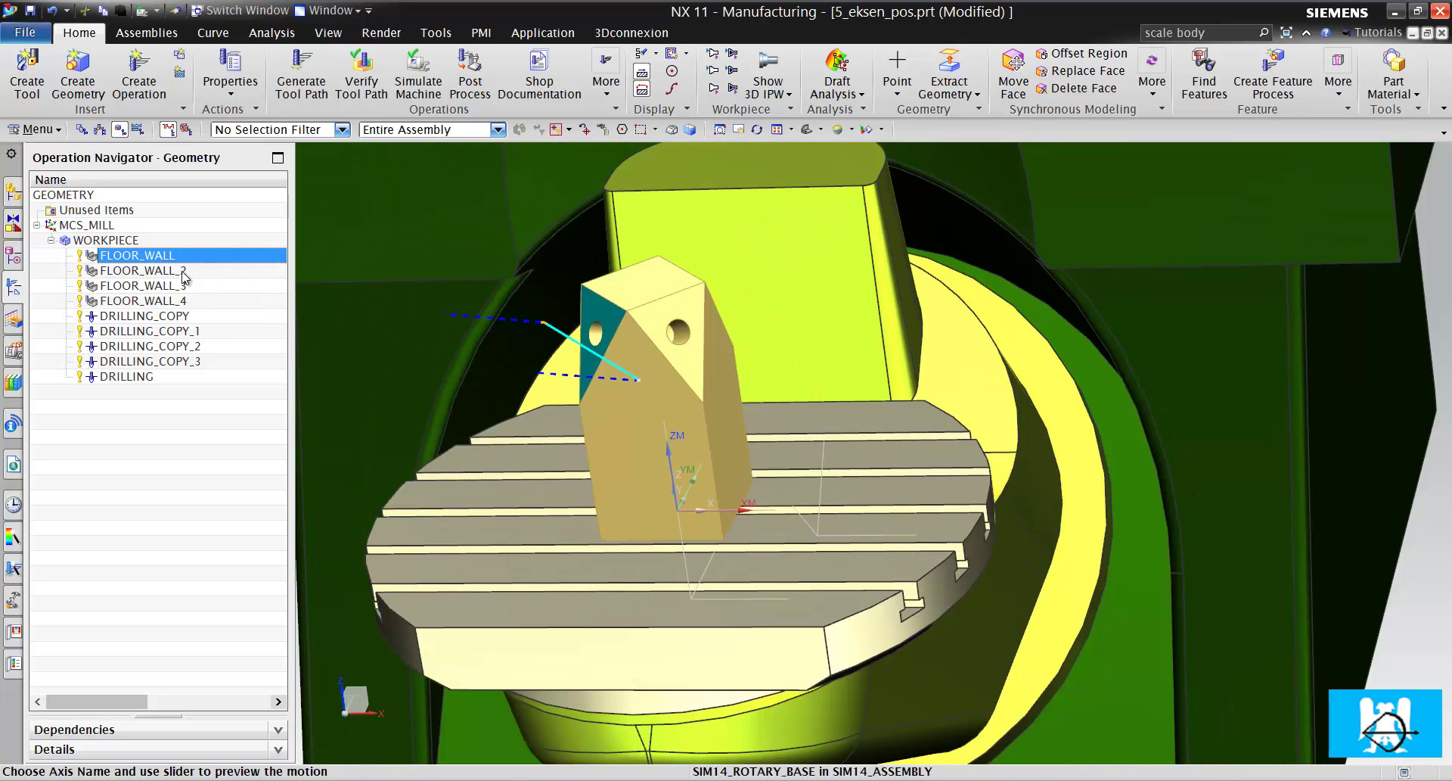
{"action": "left_click", "coordinate": [174, 271]}
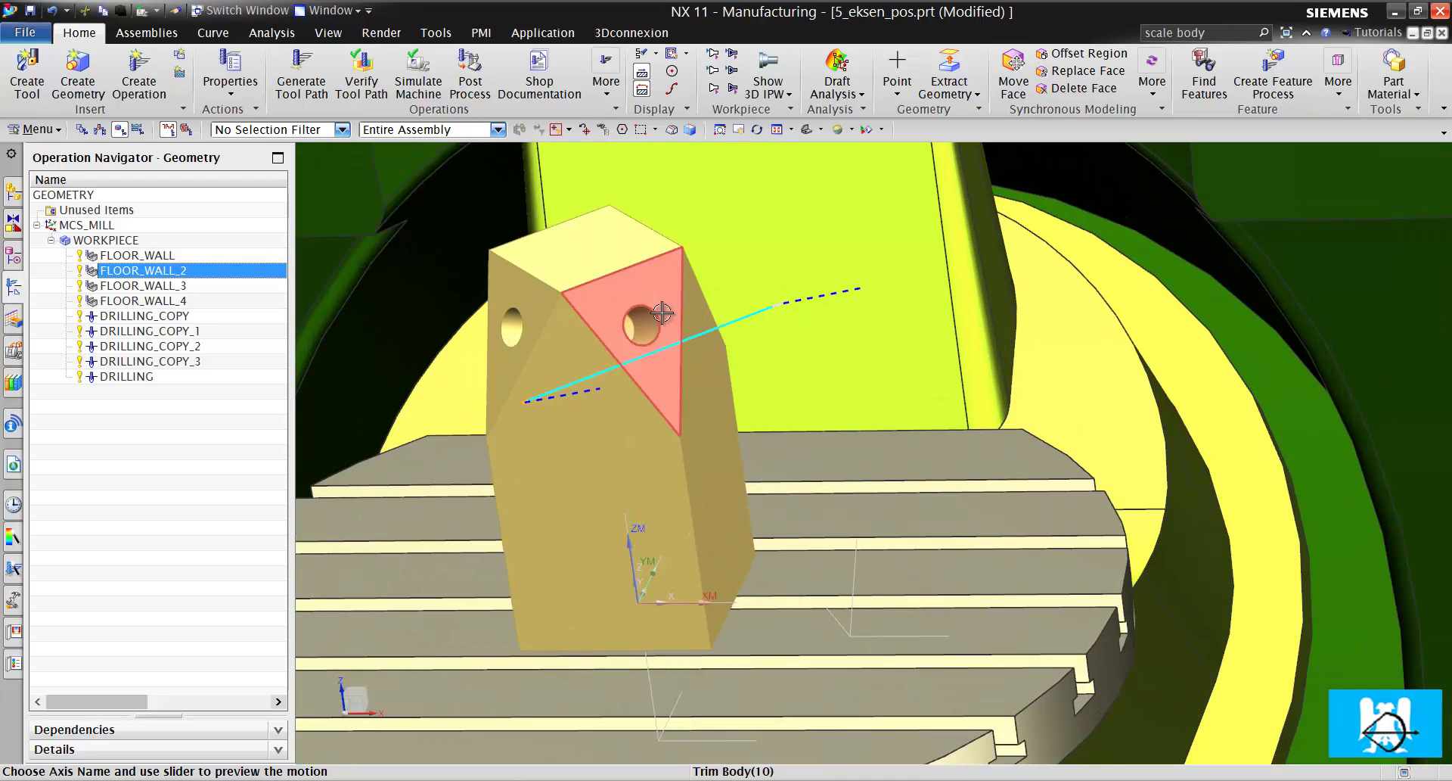
{"action": "left_click", "coordinate": [140, 288]}
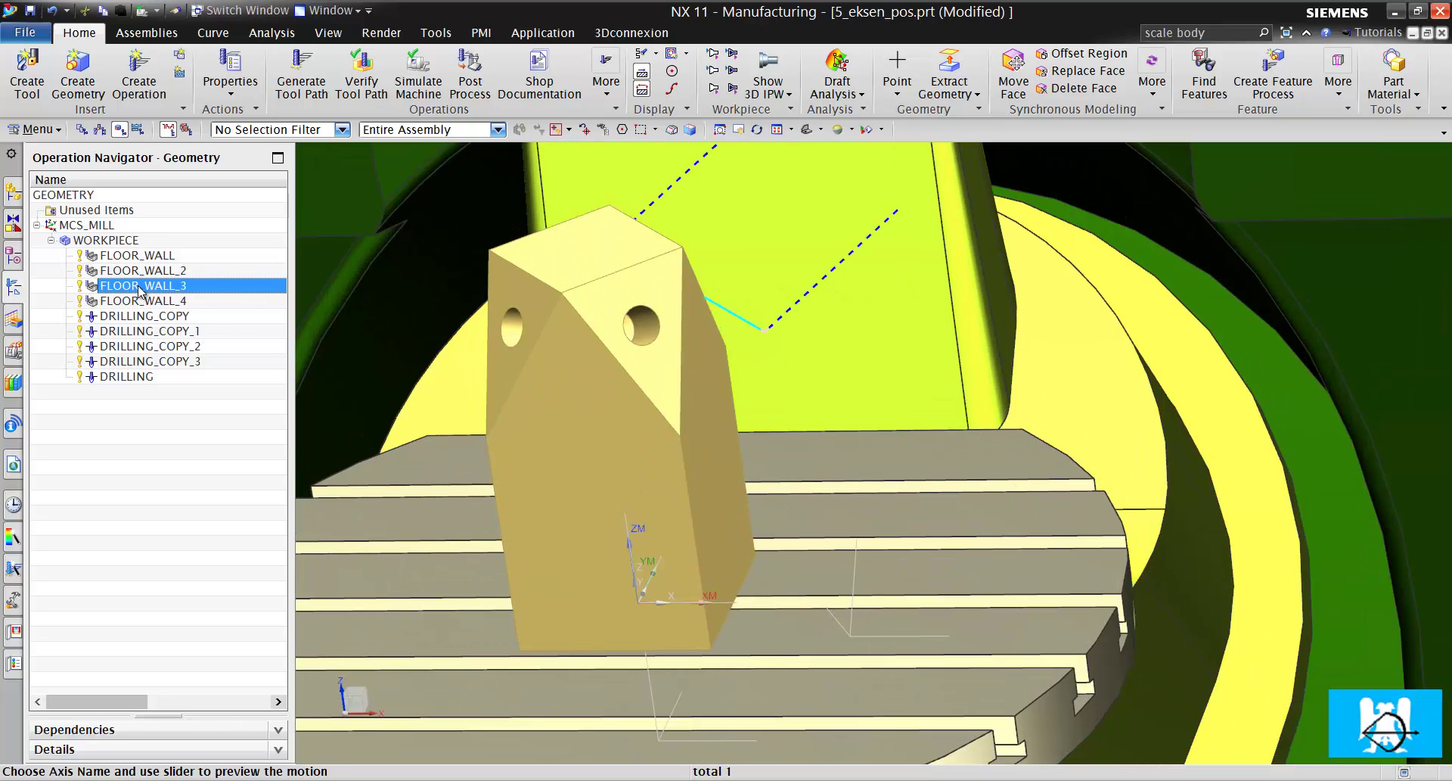
{"action": "scroll", "coordinate": [529, 312], "scroll_direction": "down", "scroll_amount": 5}
{"action": "middle_click_drag", "start_coordinate": [635, 333], "coordinate": [531, 373]}
{"action": "scroll", "coordinate": [531, 373], "scroll_direction": "up", "scroll_amount": 5}
{"action": "scroll", "coordinate": [531, 373], "scroll_direction": "down", "scroll_amount": 3}
Check which hole DRILLING_COPY and DRILLING_COPY_1, _2 and _3 each drill.
{"action": "left_click", "coordinate": [178, 316]}
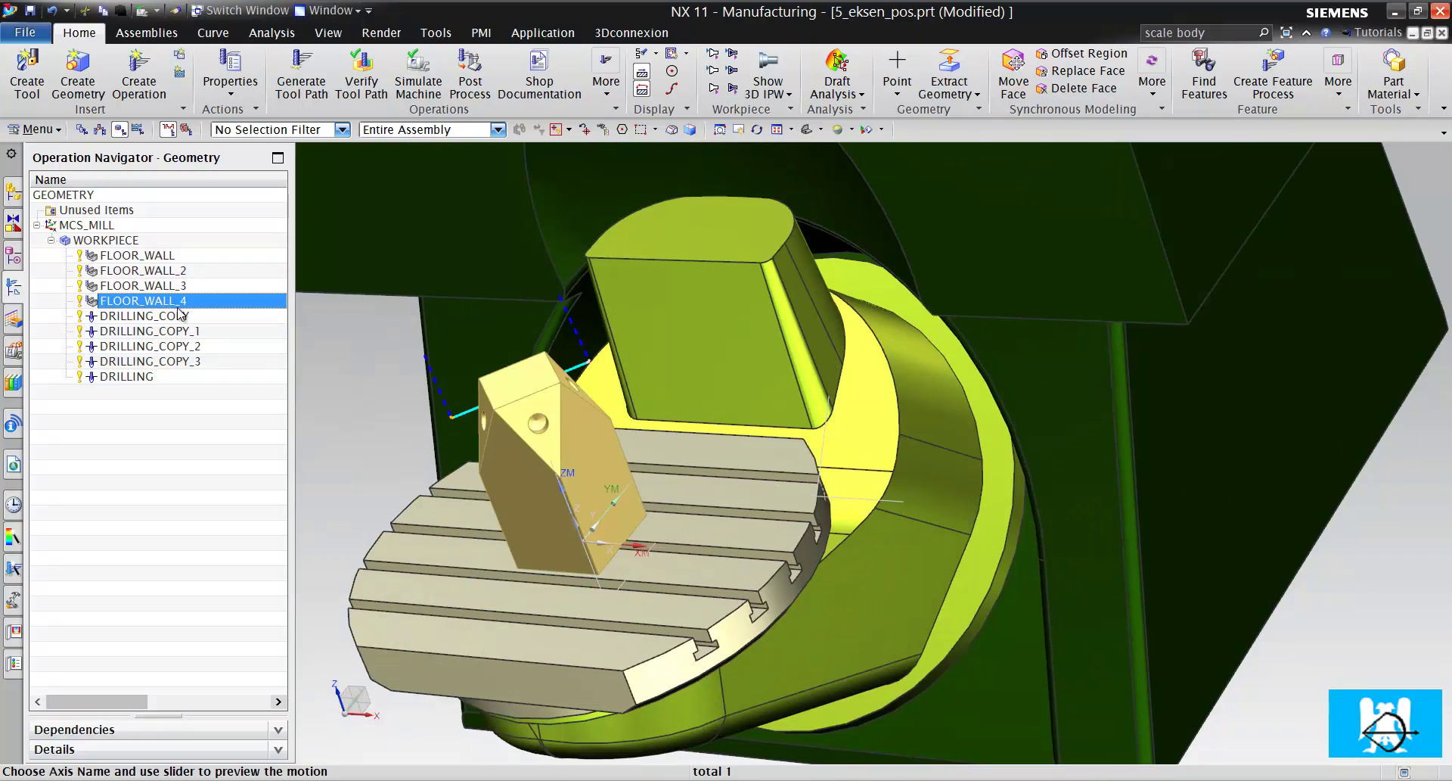
{"action": "middle_click_drag", "start_coordinate": [499, 382], "coordinate": [560, 378]}
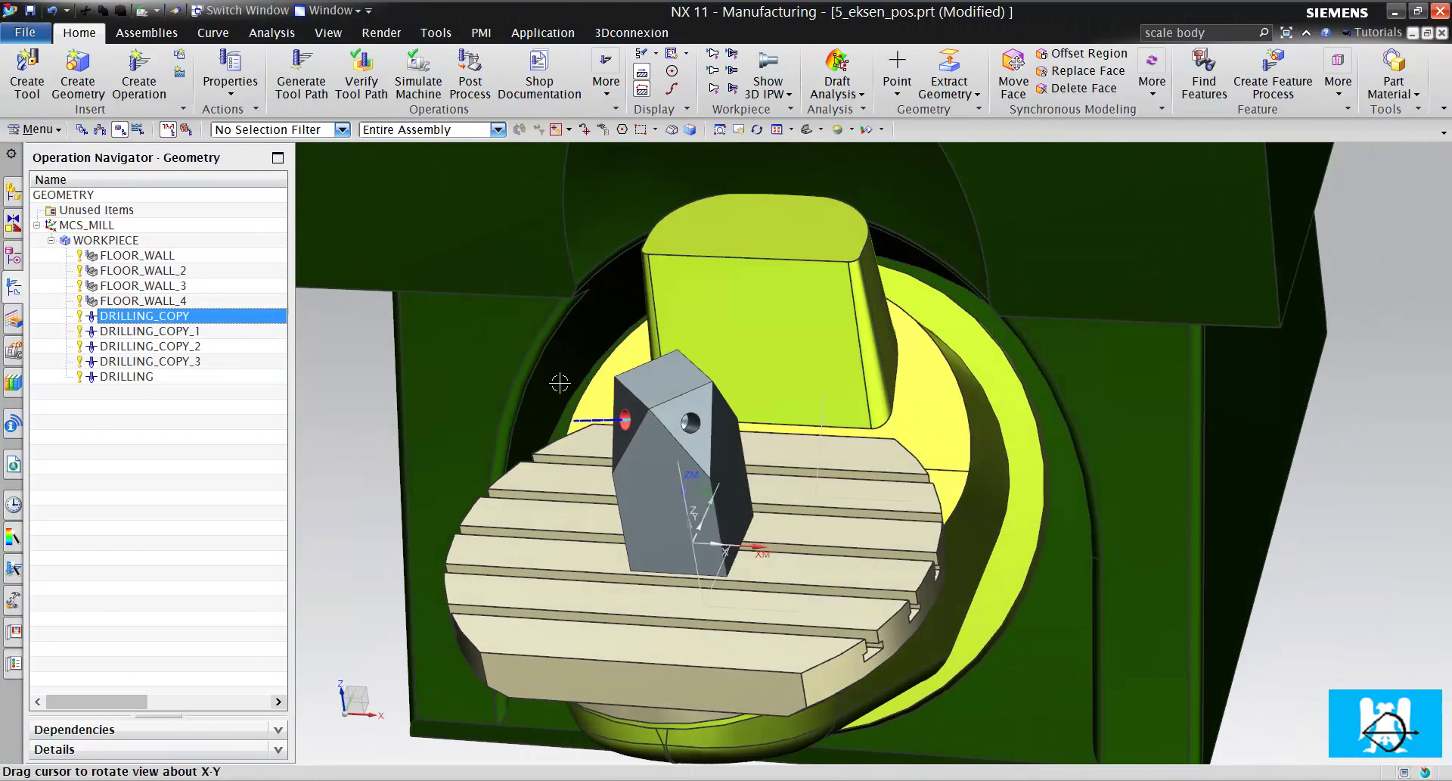
{"action": "scroll", "coordinate": [560, 379], "scroll_direction": "up", "scroll_amount": 5}
{"action": "left_click", "coordinate": [188, 331]}
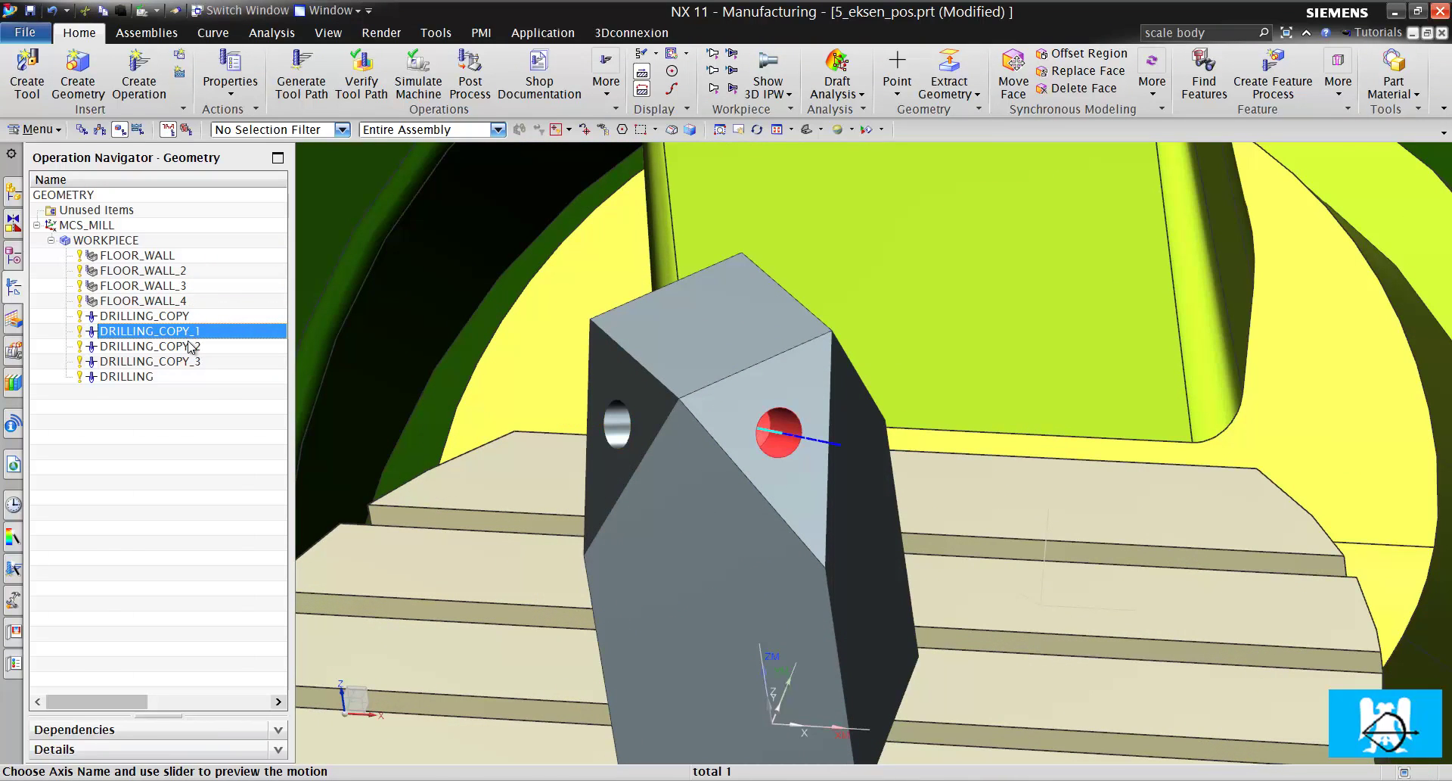
{"action": "left_click", "coordinate": [193, 348]}
{"action": "left_click", "coordinate": [199, 363]}
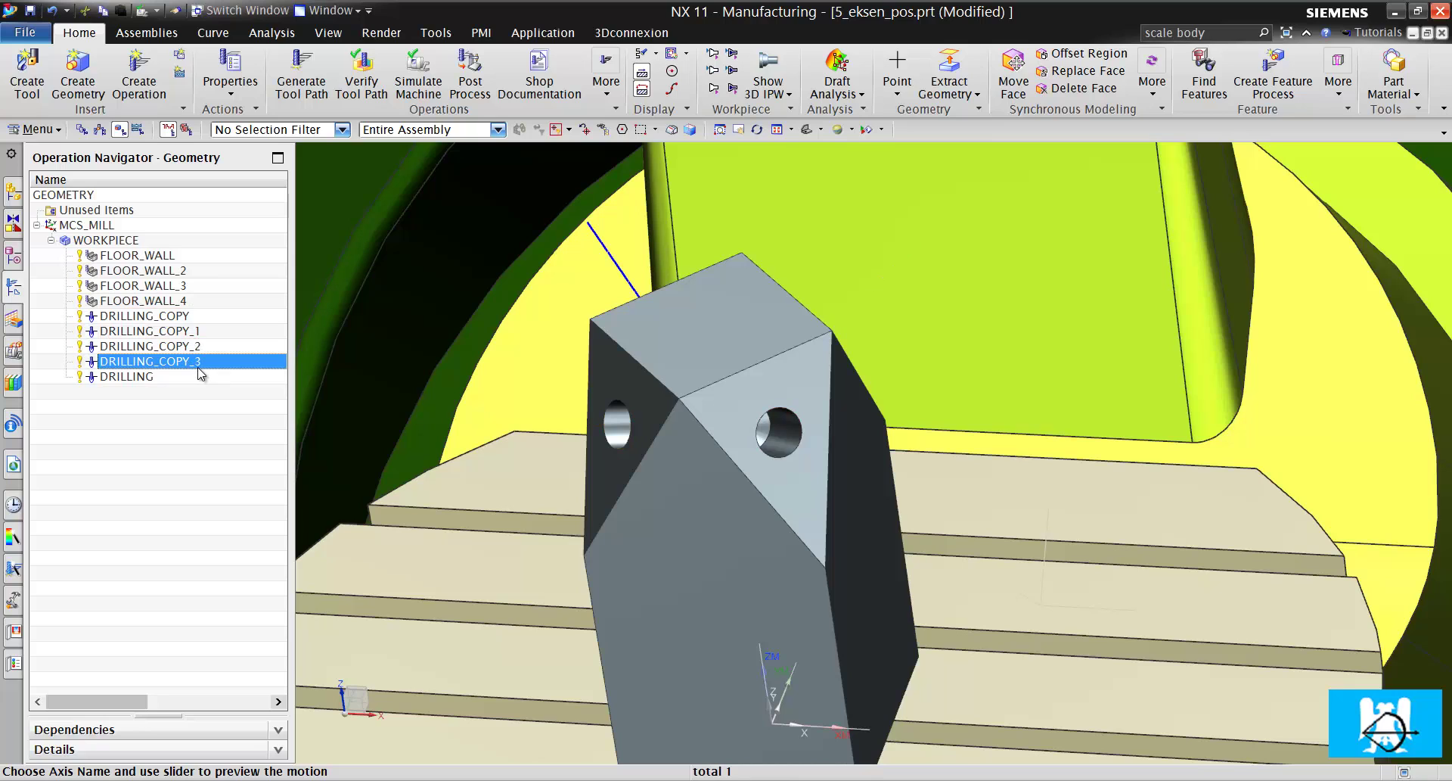
Clear the selection and switch the Operation Navigator to Program Order View.
{"action": "left_click", "coordinate": [168, 461]}
{"action": "right_click", "coordinate": [165, 457]}
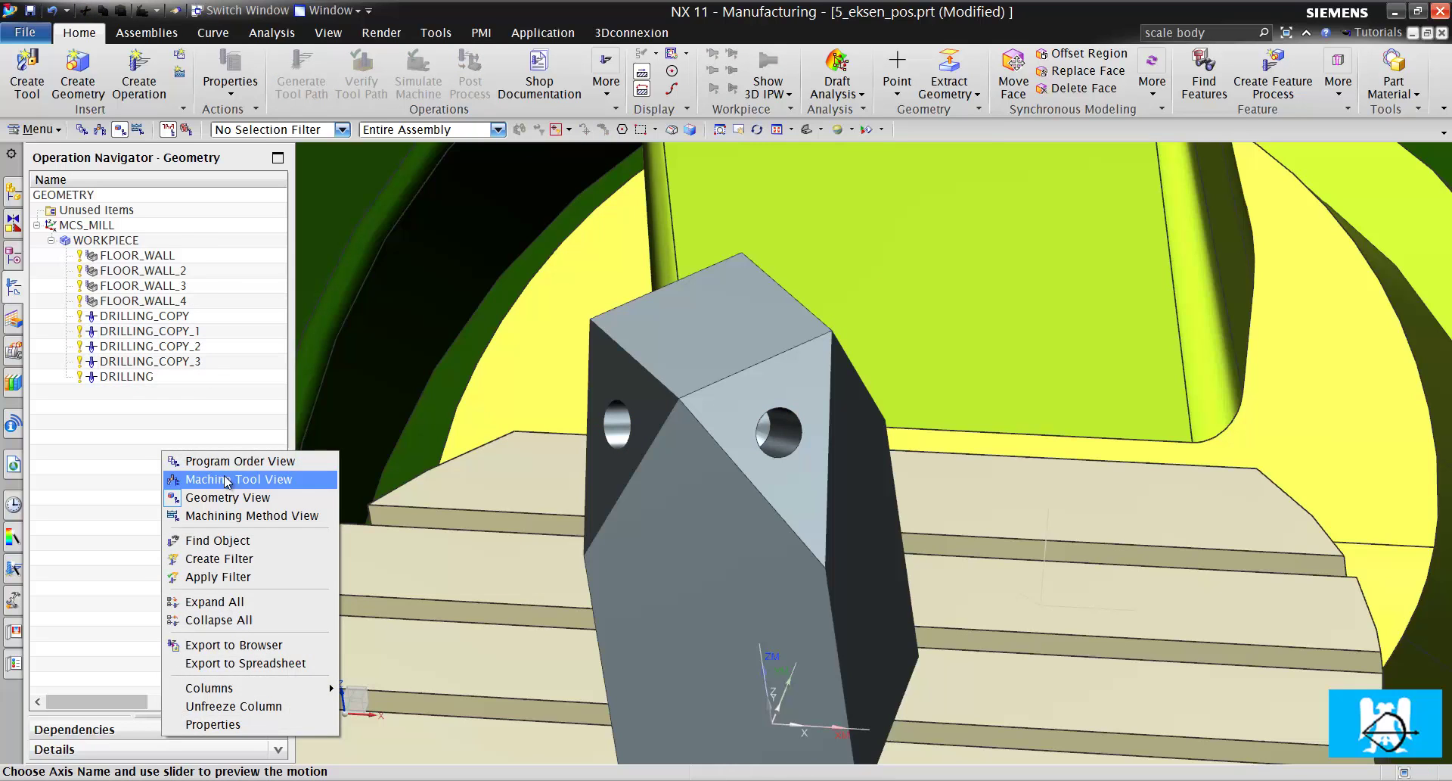
{"action": "left_click", "coordinate": [212, 456]}
Select the whole PROGRAM, set simulation speed to 4 and start playback.
{"action": "left_click", "coordinate": [123, 227]}
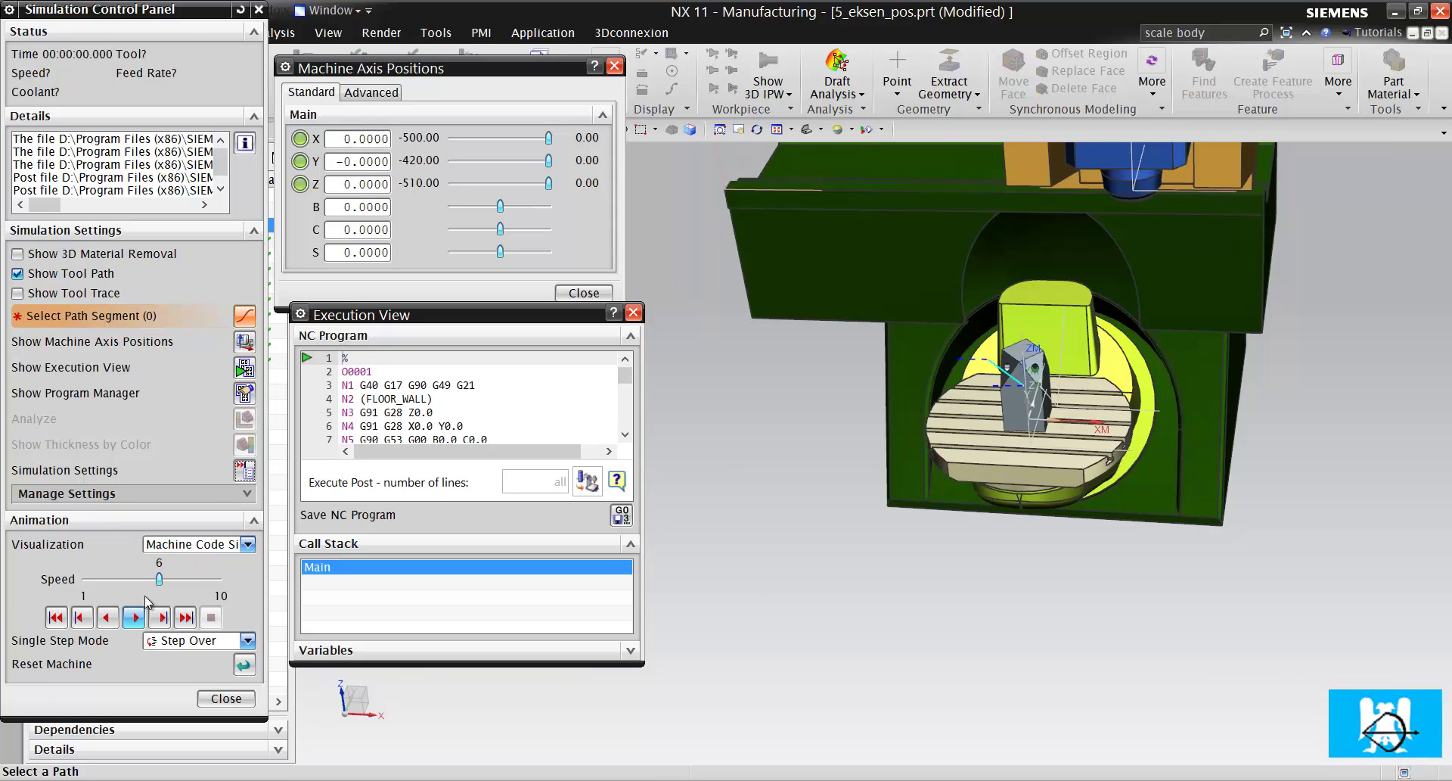
{"action": "left_click", "coordinate": [114, 579]}
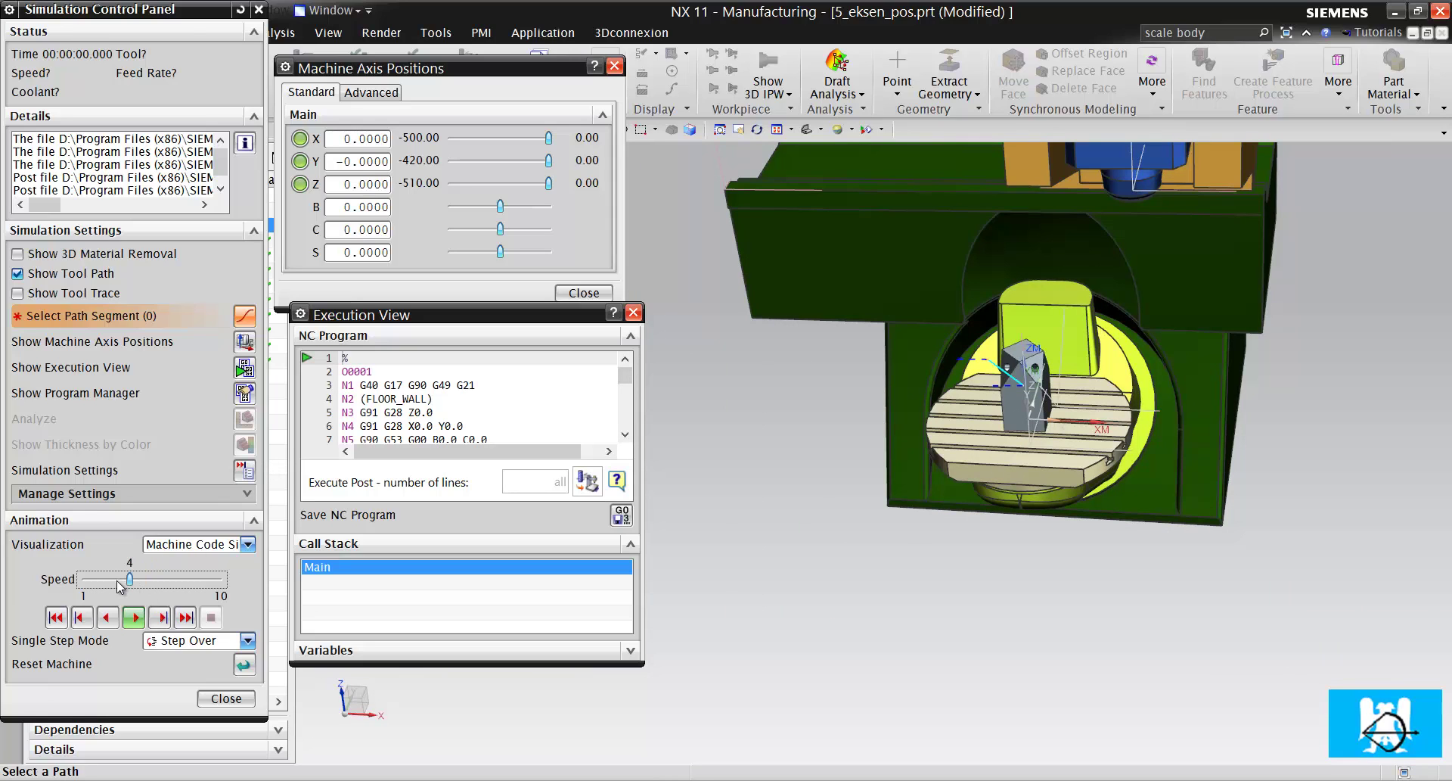
{"action": "left_click", "coordinate": [139, 616]}
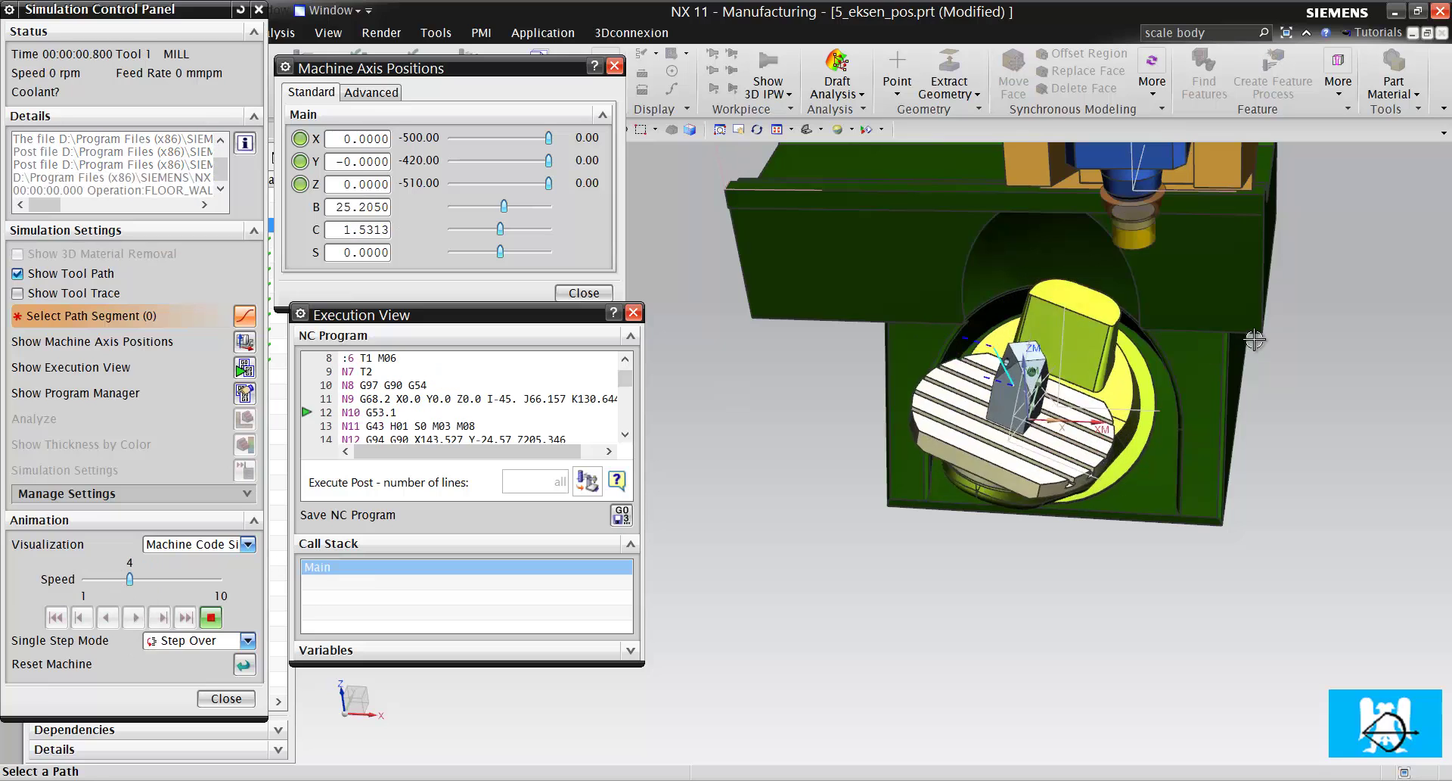
{"action": "scroll", "coordinate": [1163, 356], "scroll_direction": "up", "scroll_amount": 4}
{"action": "scroll", "coordinate": [1142, 352], "scroll_direction": "up", "scroll_amount": 3}
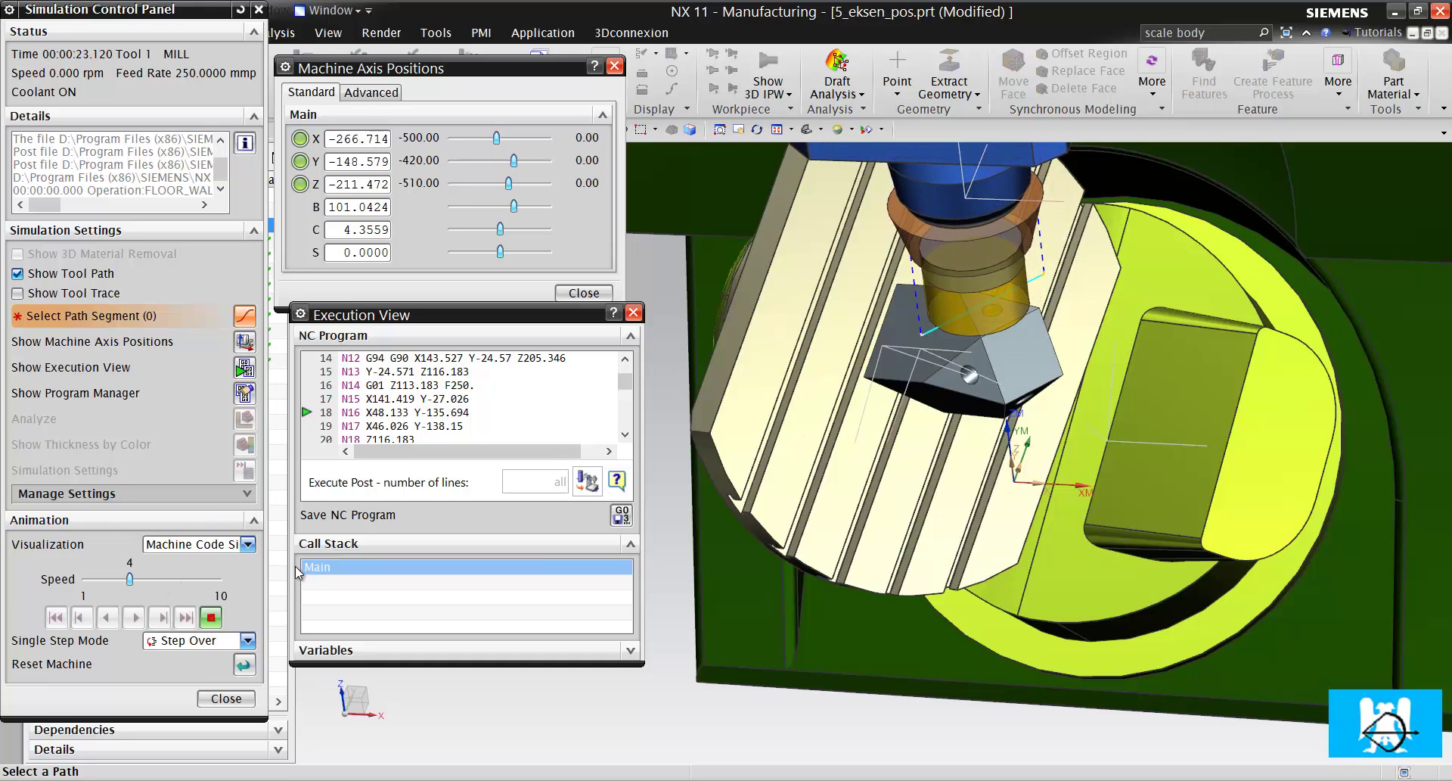
Raise the speed to 5 and watch the drilling run to the M30 program end.
{"action": "left_click", "coordinate": [192, 579]}
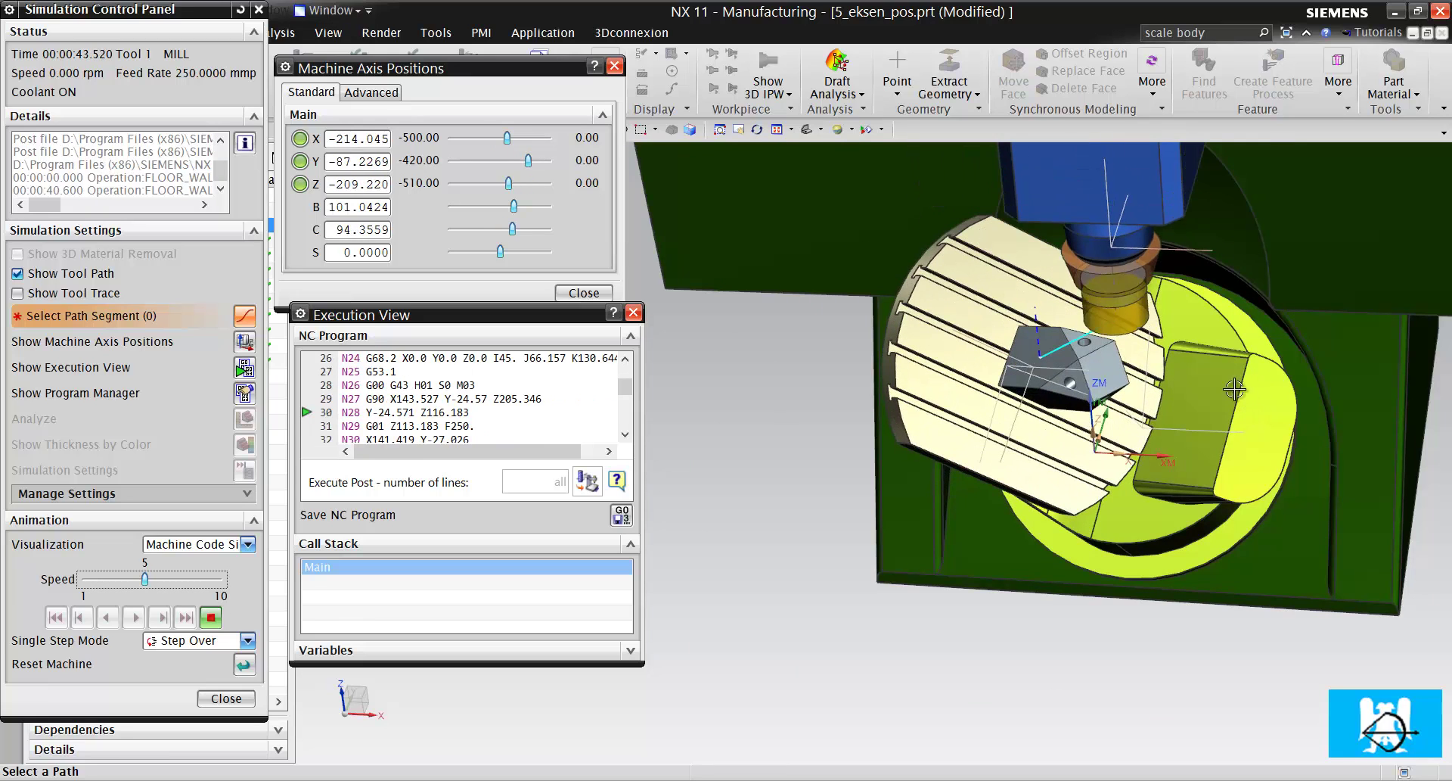
{"action": "scroll", "coordinate": [1146, 359], "scroll_direction": "up", "scroll_amount": 2}
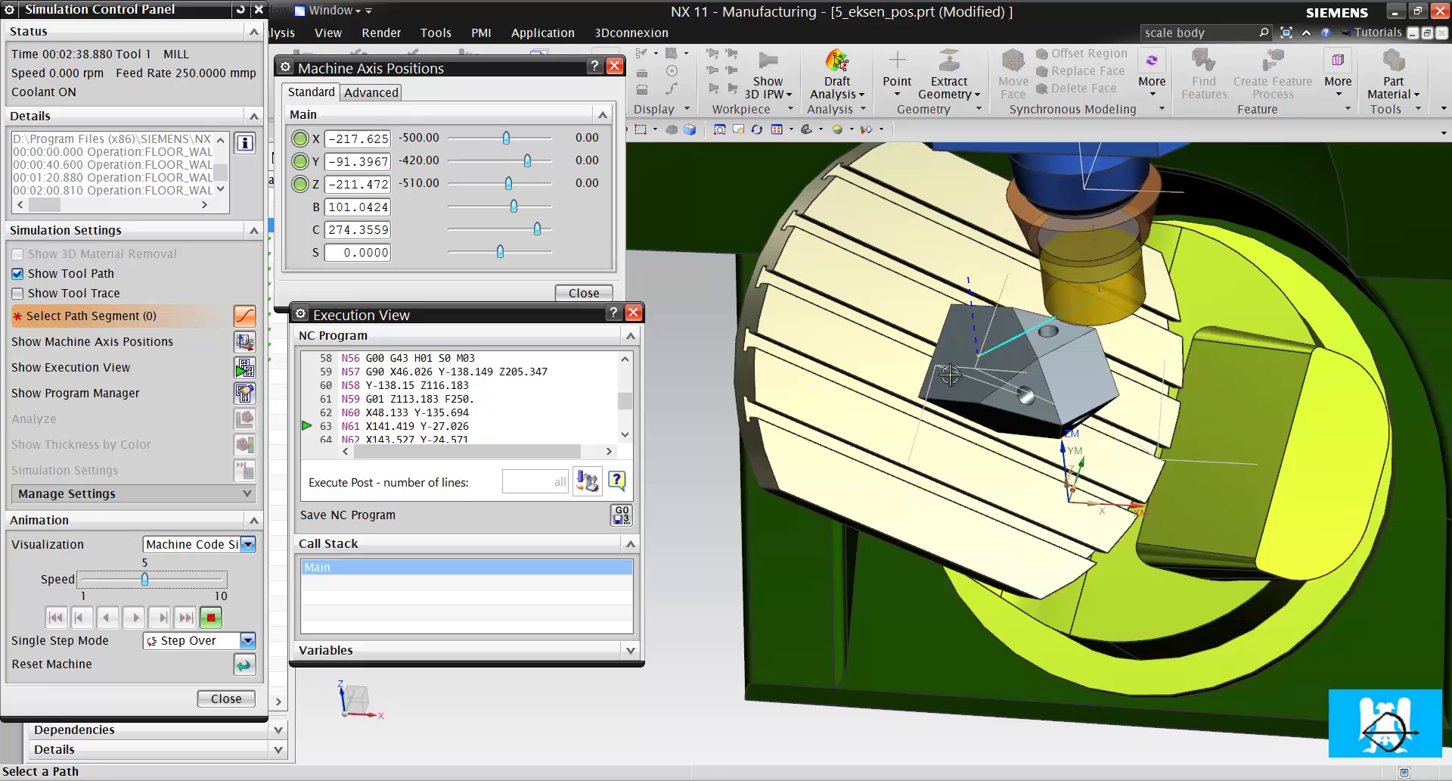
{"action": "scroll", "coordinate": [1012, 299], "scroll_direction": "down", "scroll_amount": 5}
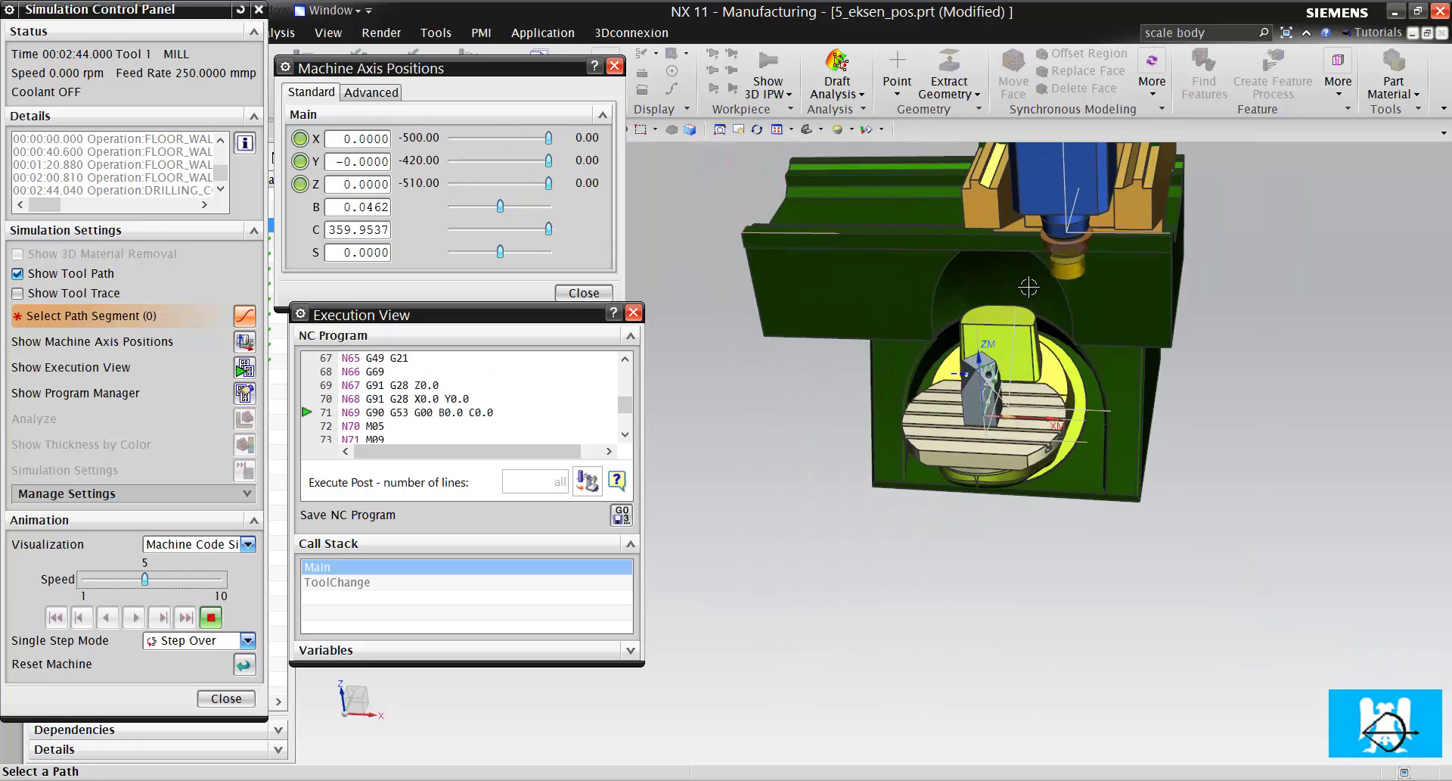
{"action": "scroll", "coordinate": [1009, 374], "scroll_direction": "up", "scroll_amount": 3}
{"action": "scroll", "coordinate": [1008, 374], "scroll_direction": "up", "scroll_amount": 2}
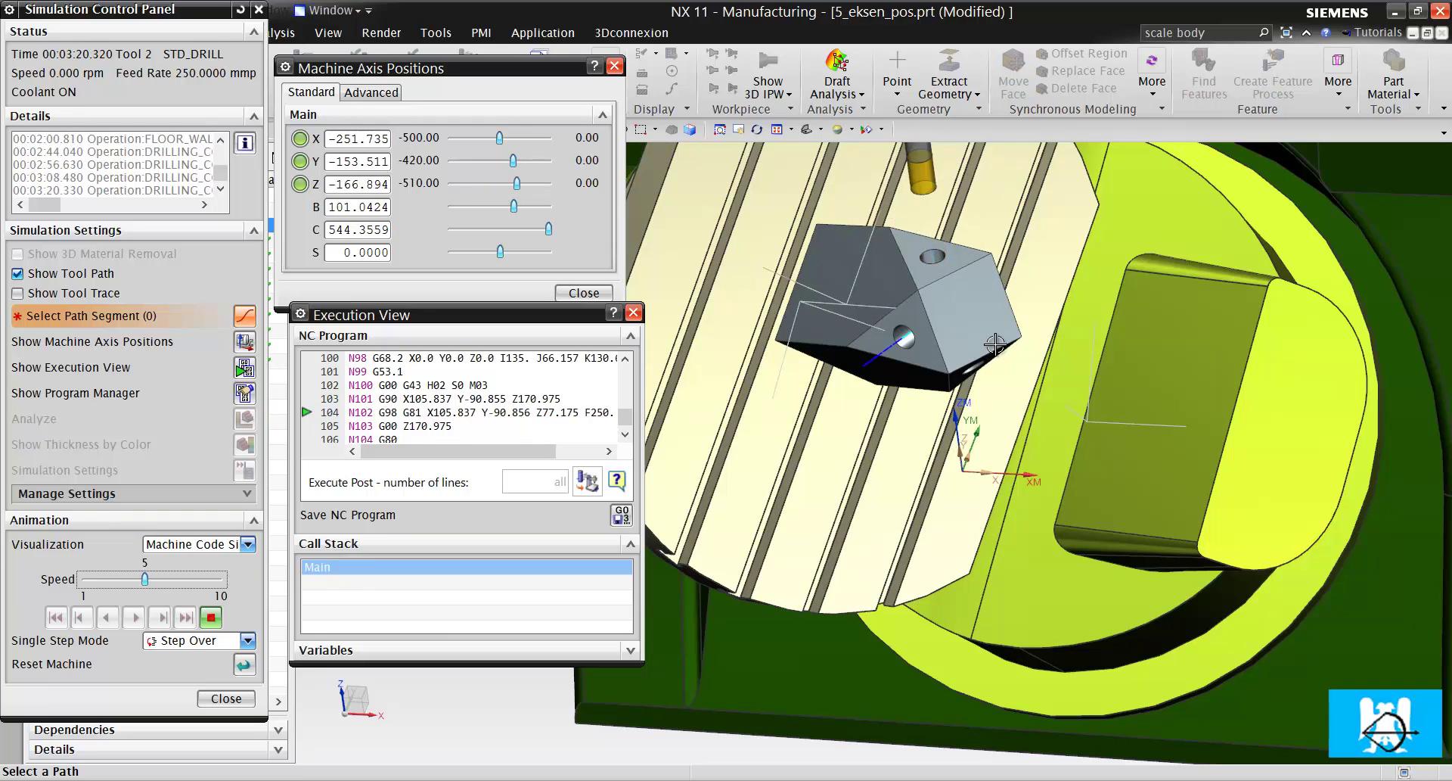
{"action": "scroll", "coordinate": [968, 280], "scroll_direction": "up", "scroll_amount": 3}
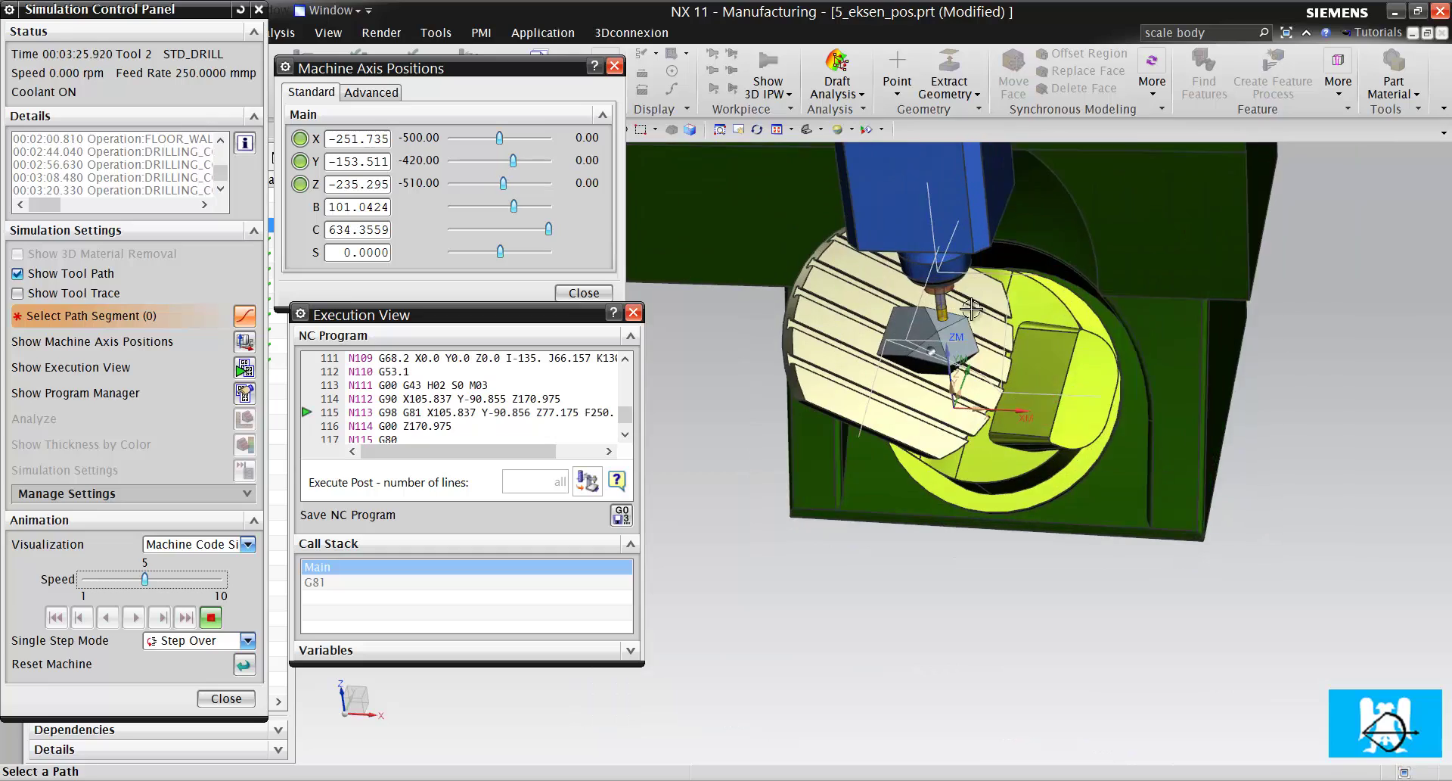
{"action": "scroll", "coordinate": [973, 337], "scroll_direction": "down", "scroll_amount": 3}
{"action": "mouse_move", "coordinate": [1011, 341]}
{"action": "middle_mouse_down"}
{"action": "mouse_move", "coordinate": [1040, 324]}
{"action": "mouse_move", "coordinate": [998, 349]}
{"action": "middle_mouse_up"}
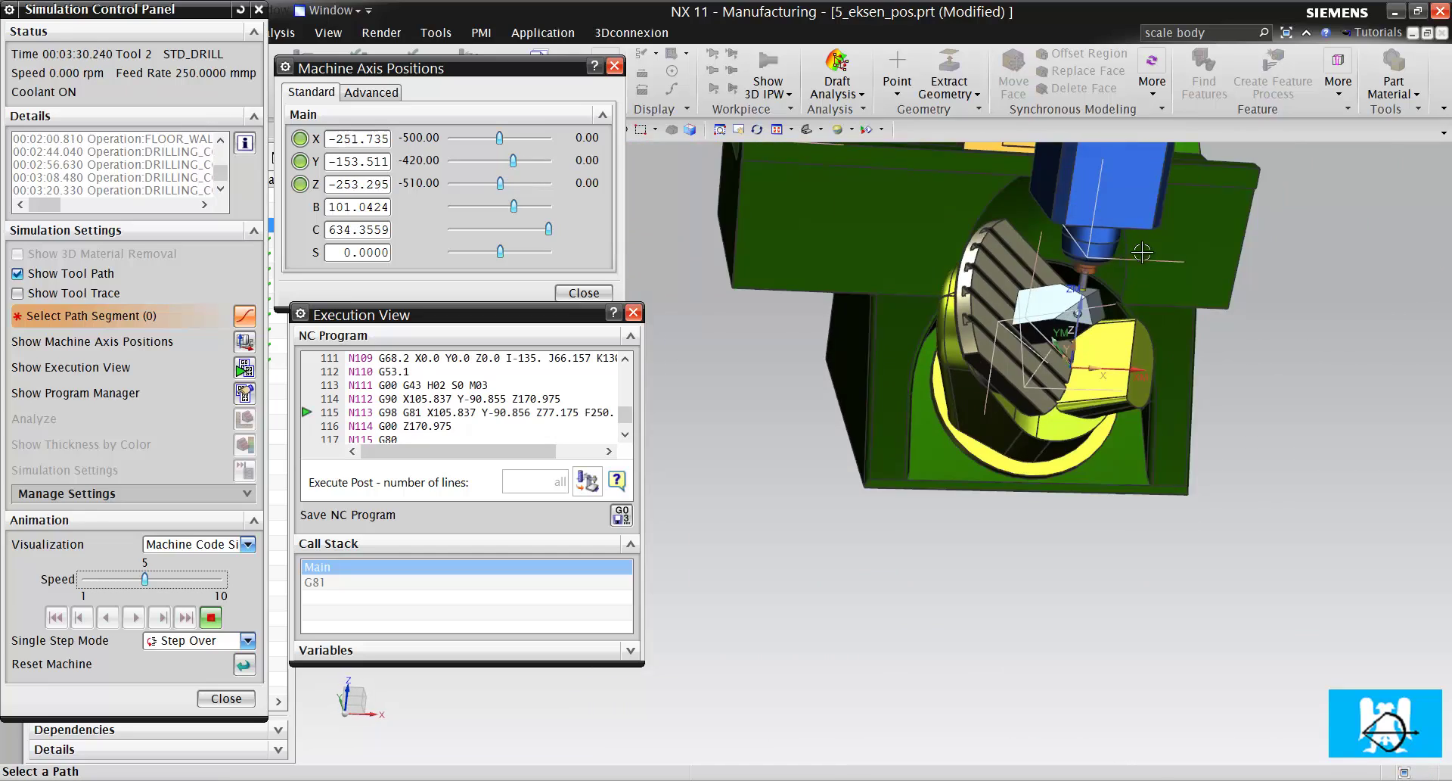
{"action": "scroll", "coordinate": [997, 349], "scroll_direction": "down", "scroll_amount": 3}
{"action": "scroll", "coordinate": [998, 349], "scroll_direction": "down", "scroll_amount": 3}
{"action": "scroll", "coordinate": [998, 349], "scroll_direction": "up", "scroll_amount": 5}
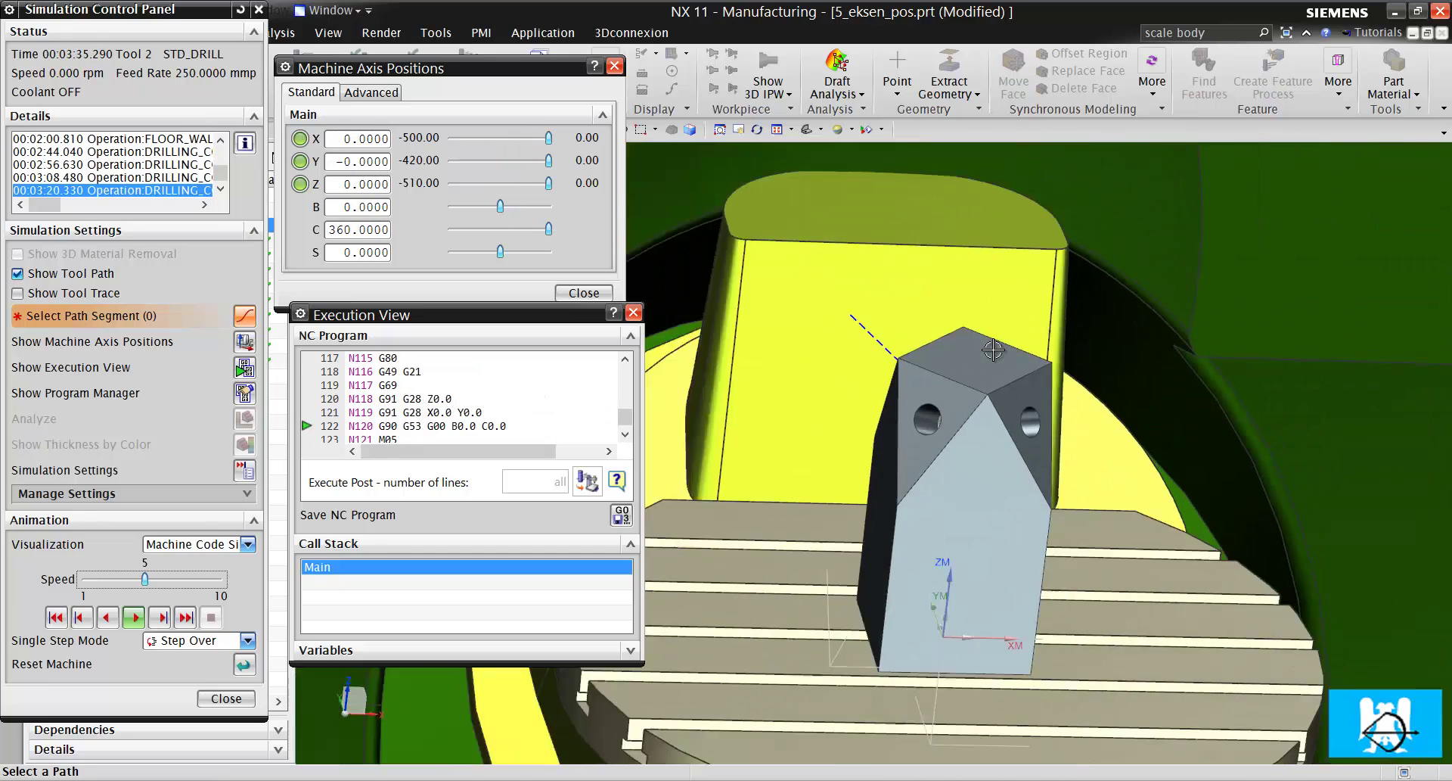
{"action": "scroll", "coordinate": [1003, 363], "scroll_direction": "up", "scroll_amount": 2}
{"action": "scroll", "coordinate": [1008, 385], "scroll_direction": "down", "scroll_amount": 3}
{"action": "scroll", "coordinate": [1008, 385], "scroll_direction": "down", "scroll_amount": 2}
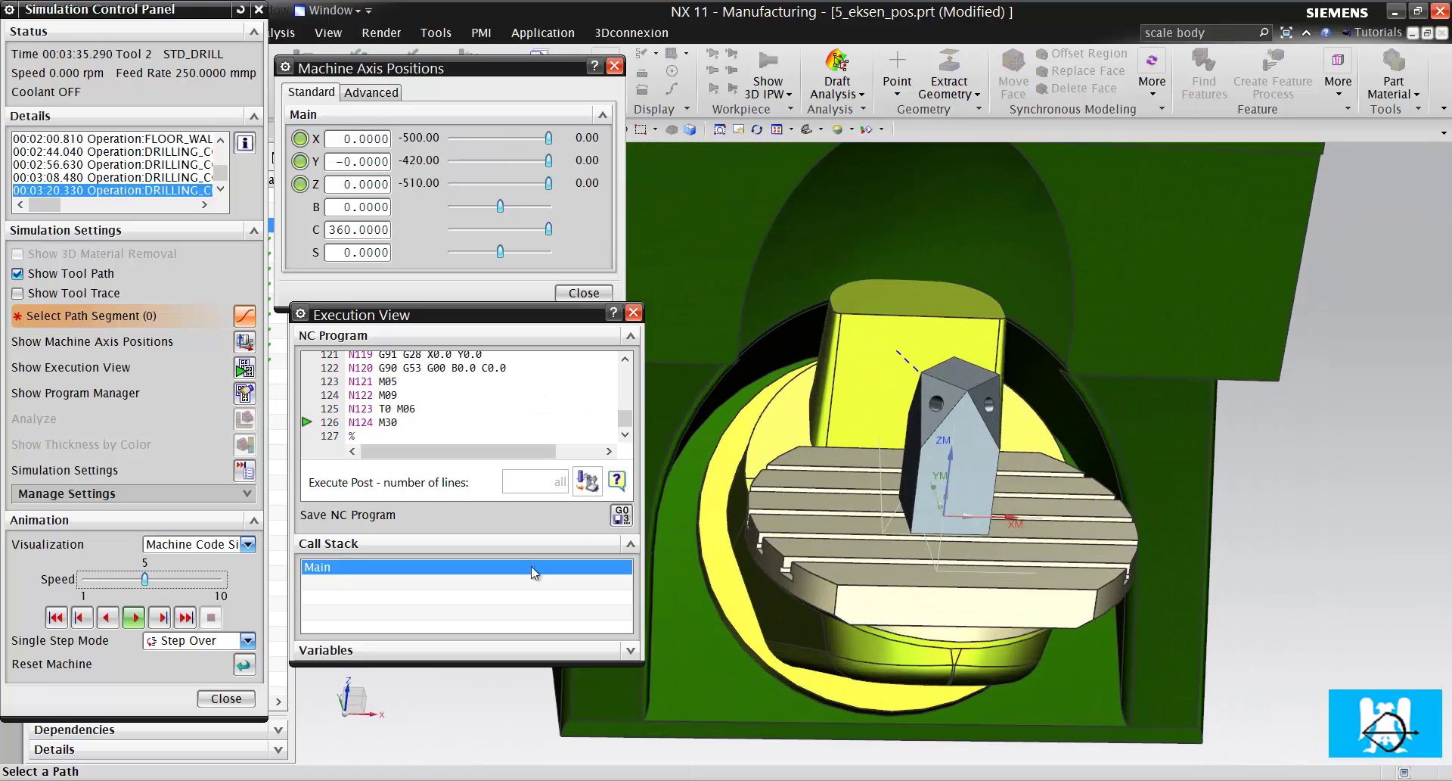
Close the NC execution view and rewind to the previous drilling operation.
{"action": "left_click", "coordinate": [634, 313]}
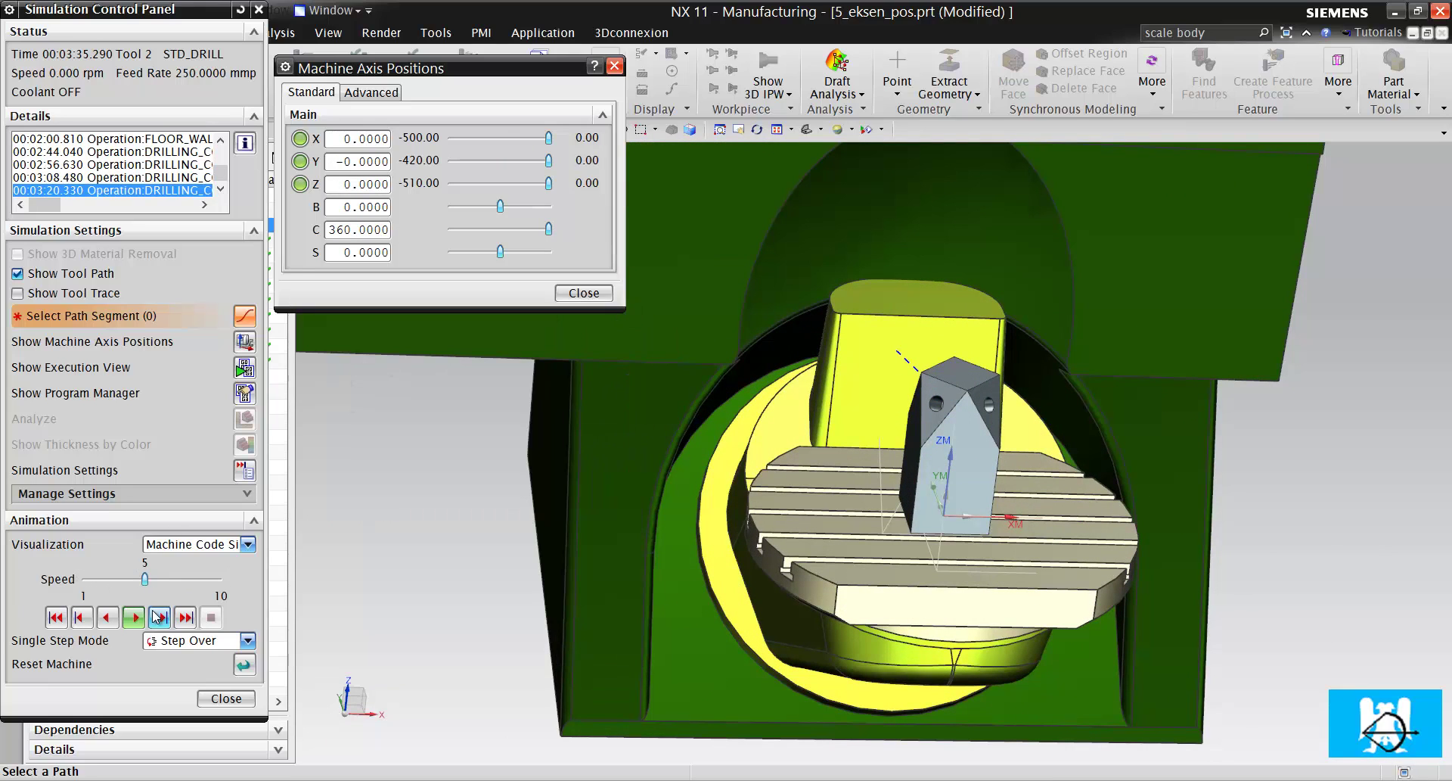
{"action": "left_click", "coordinate": [55, 618]}
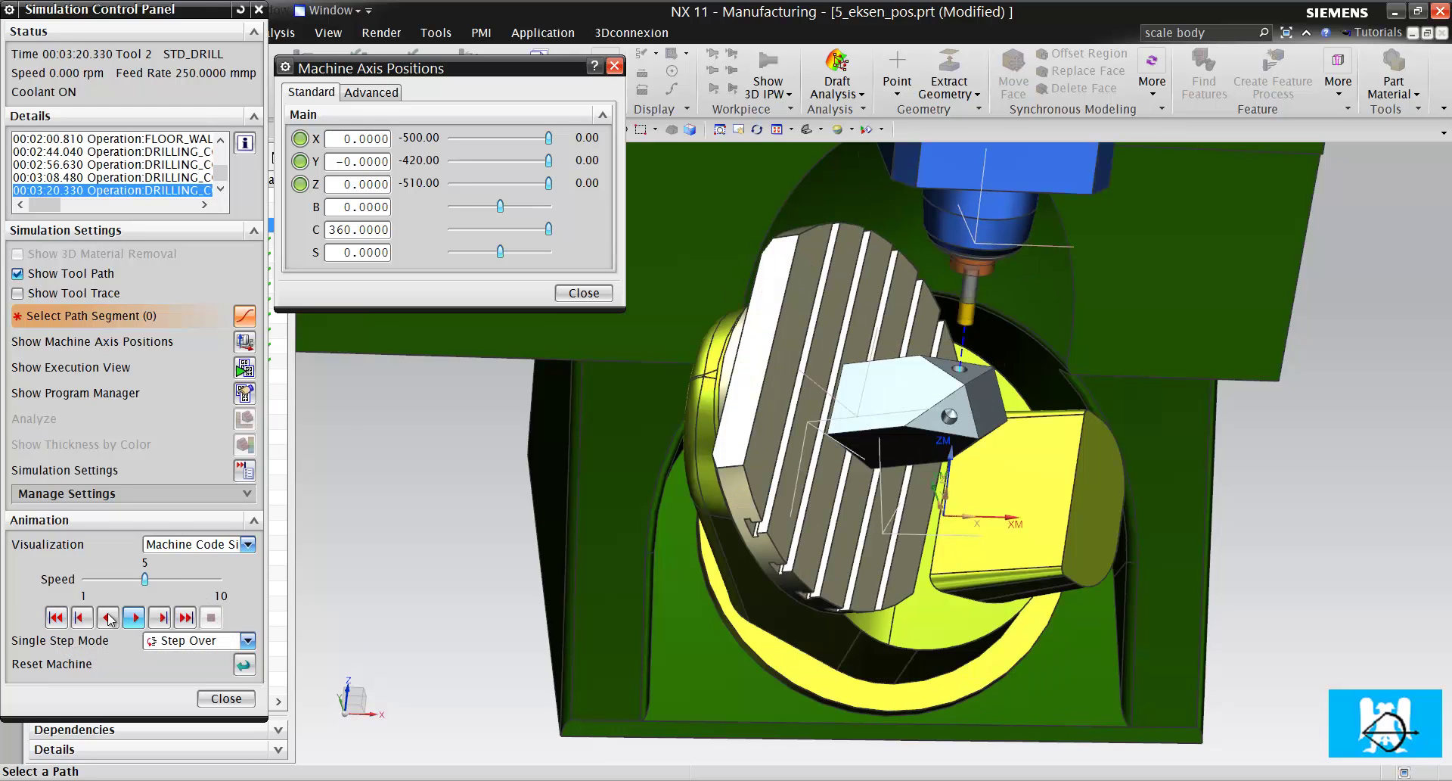
{"action": "left_click", "coordinate": [54, 618]}
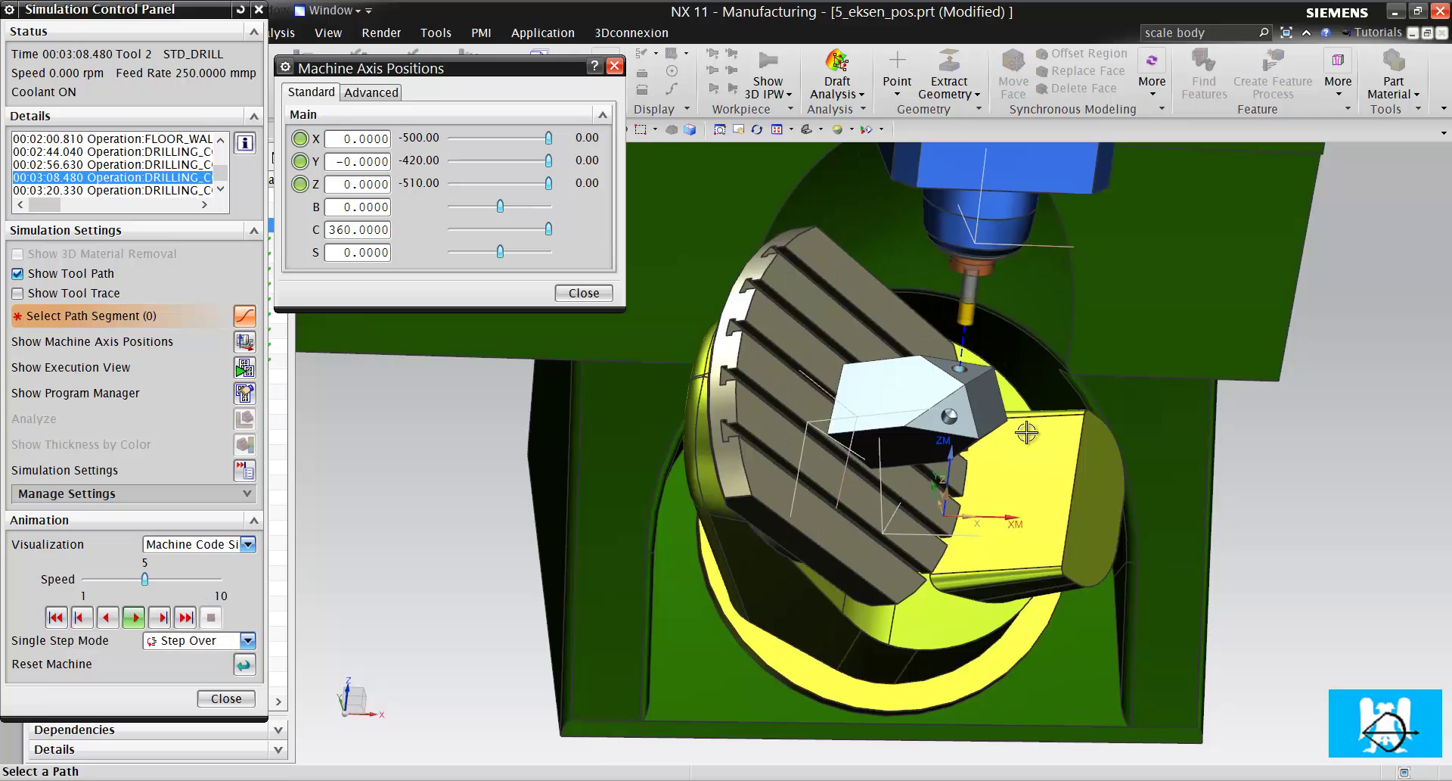
{"action": "scroll", "coordinate": [957, 368], "scroll_direction": "up", "scroll_amount": 5}
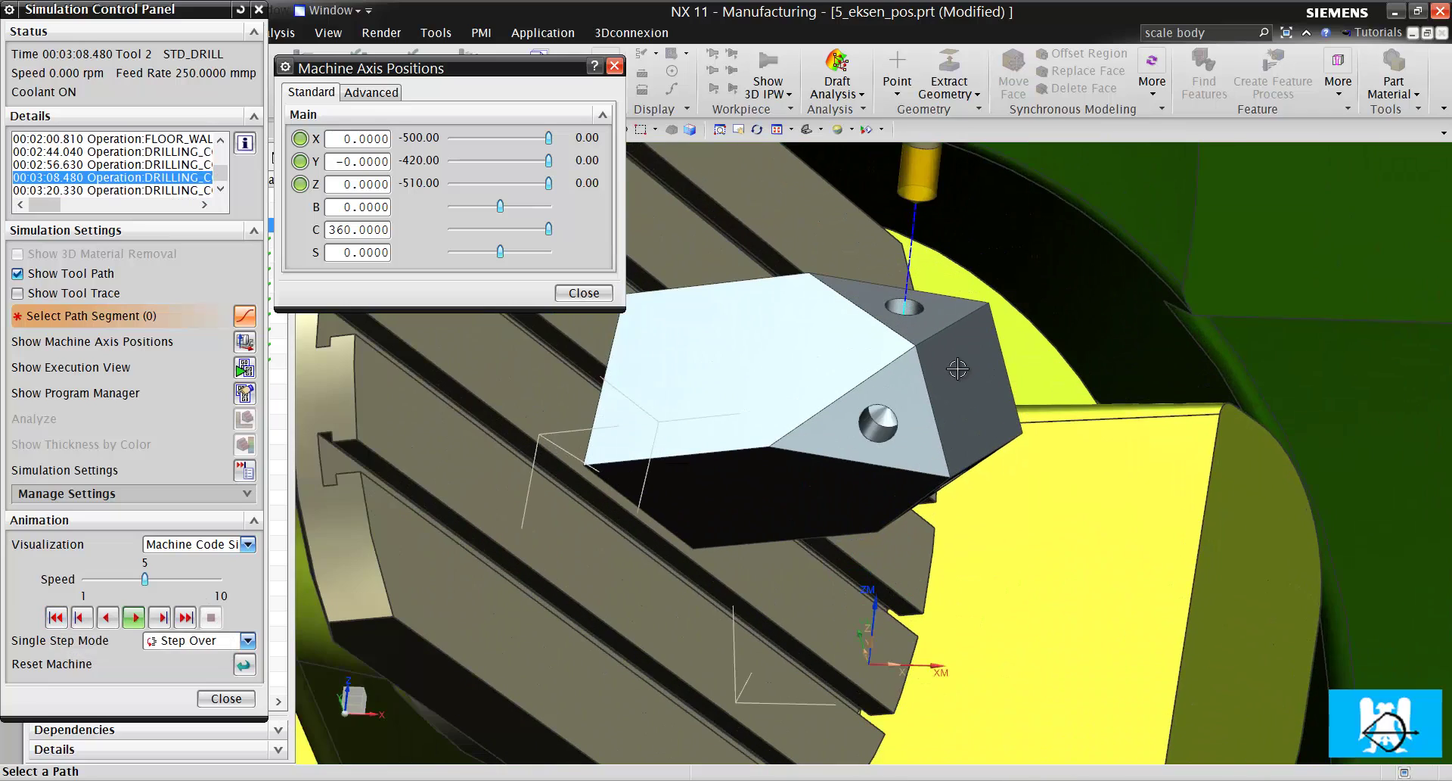
Step forward three moves into the top hole, then back four moves to 00:02:58.540.
{"action": "left_click", "coordinate": [159, 618]}
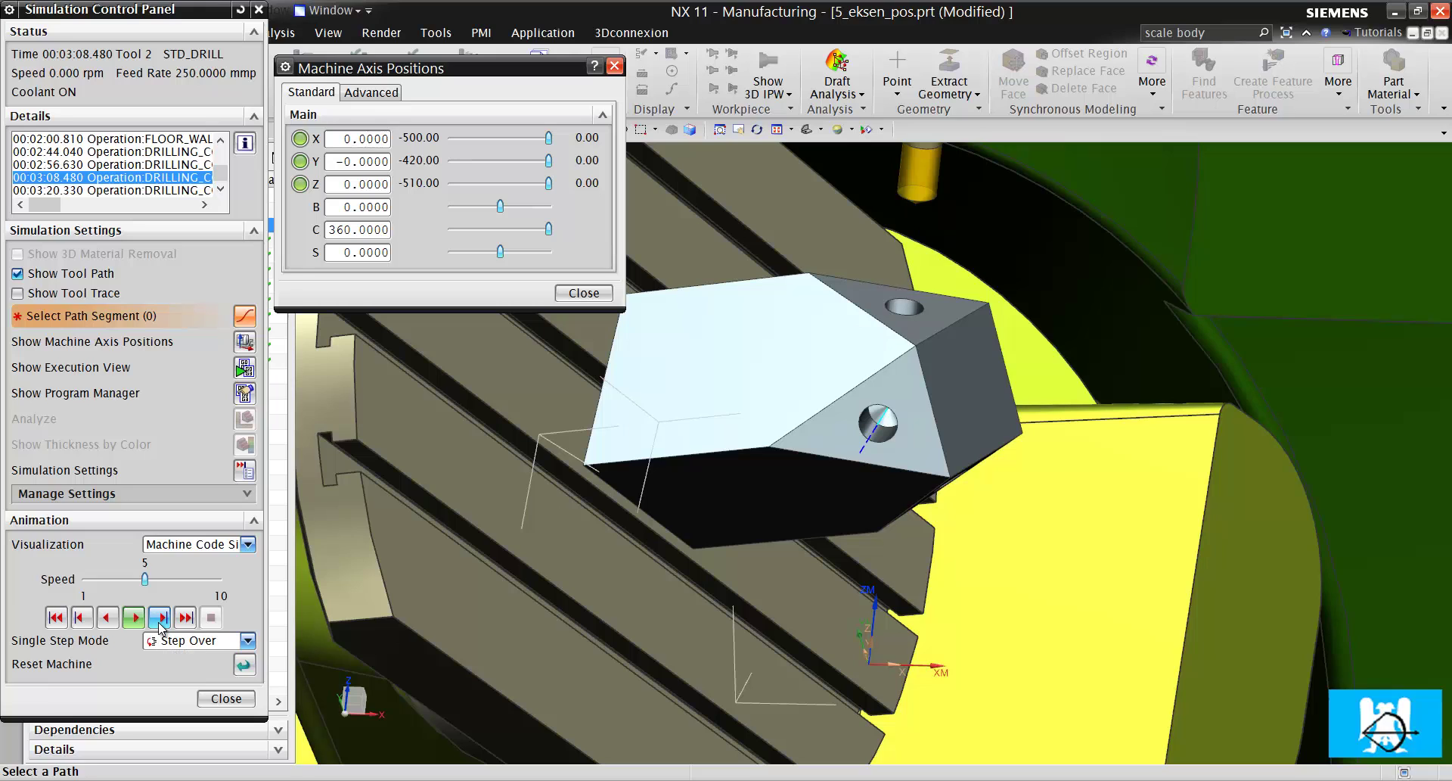
{"action": "left_click", "coordinate": [160, 618]}
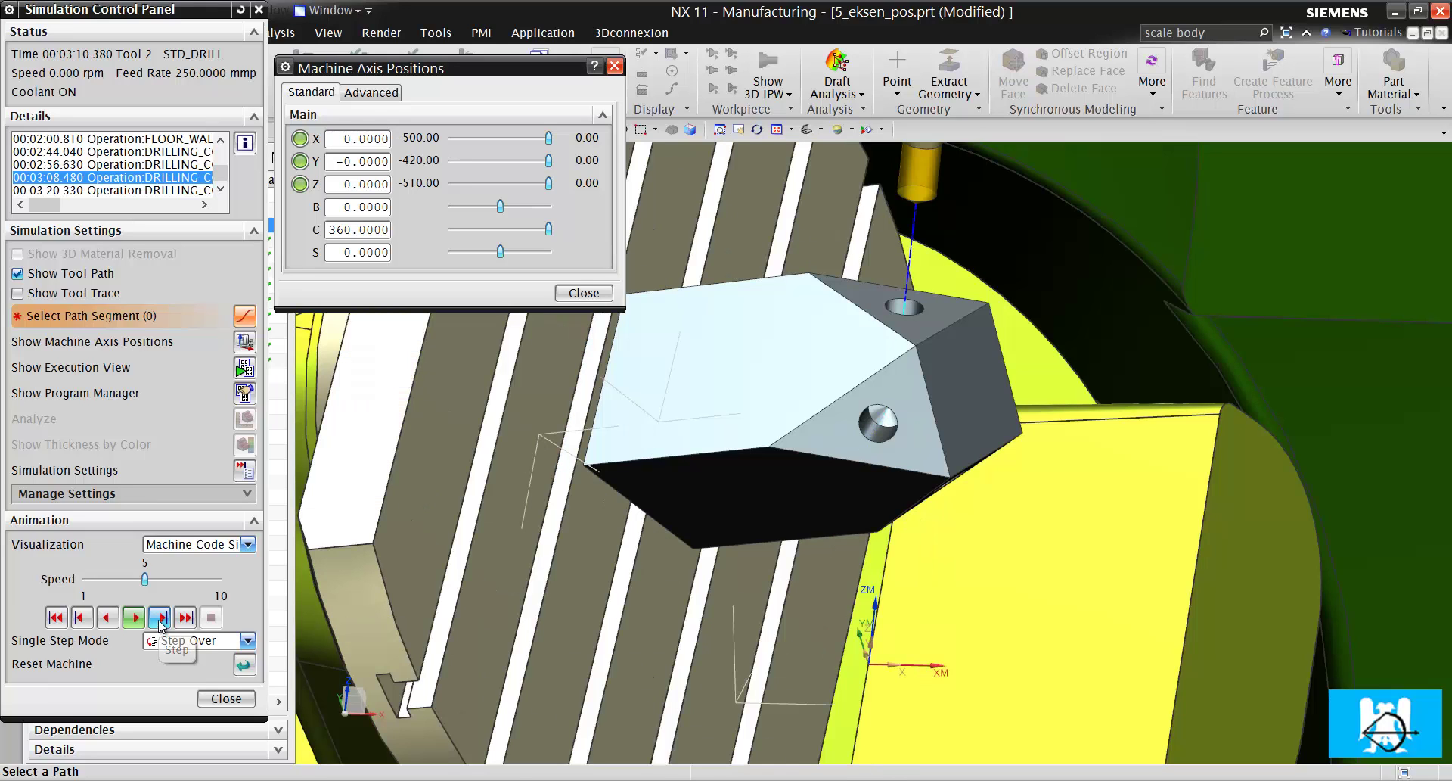
{"action": "left_click", "coordinate": [160, 618]}
{"action": "left_click", "coordinate": [82, 617]}
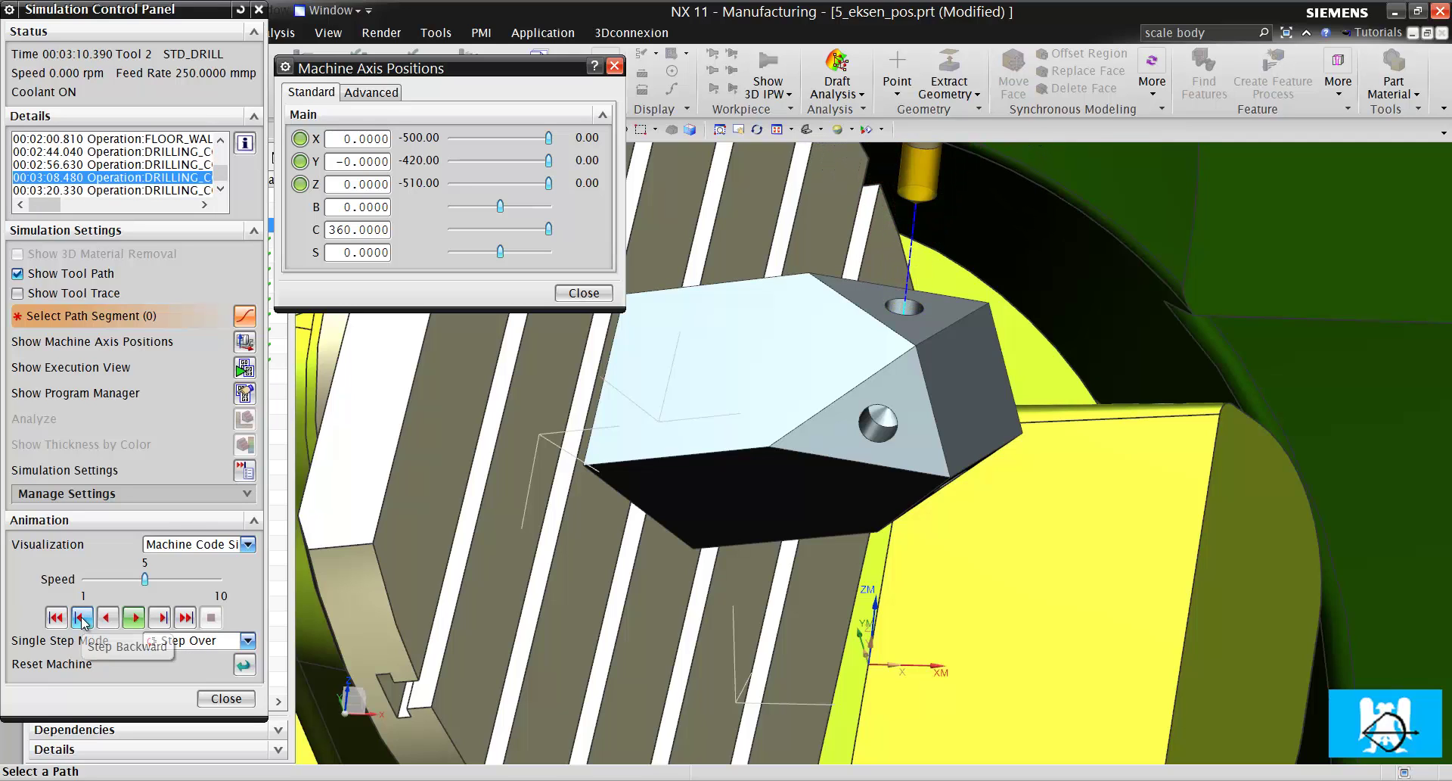
{"action": "left_click", "coordinate": [82, 617]}
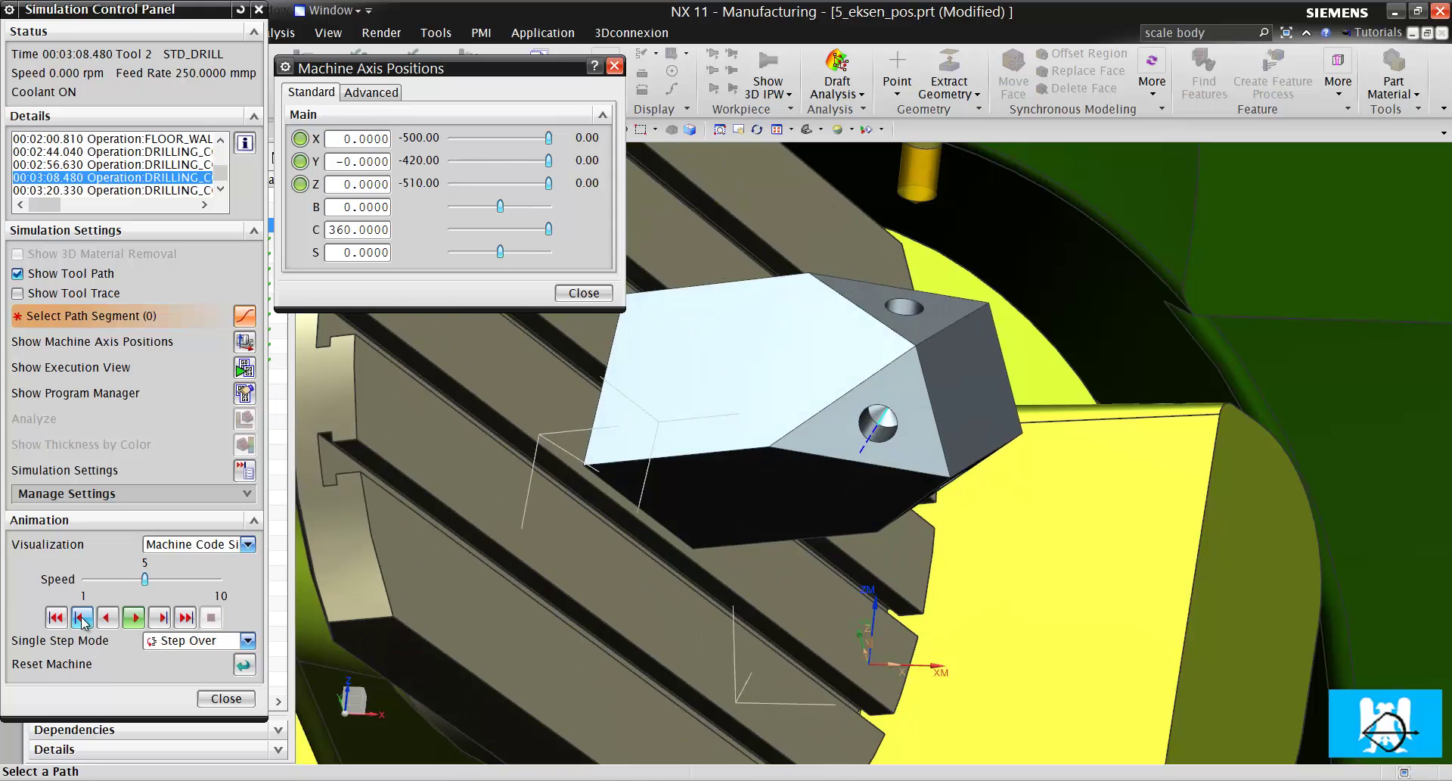
{"action": "left_click", "coordinate": [81, 617]}
{"action": "left_click", "coordinate": [82, 617]}
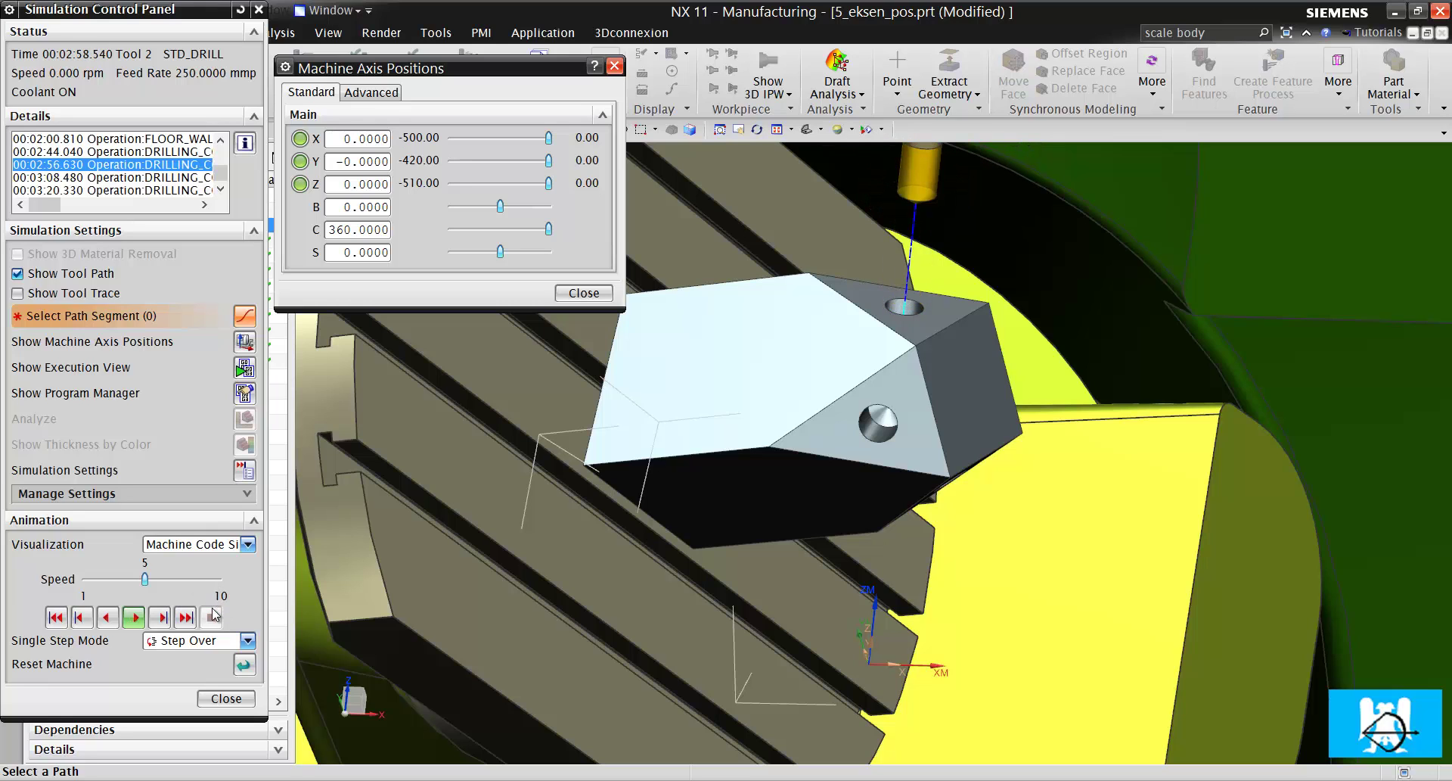
Step the drilling forward one move and orbit around the drill and part.
{"action": "left_click", "coordinate": [159, 618]}
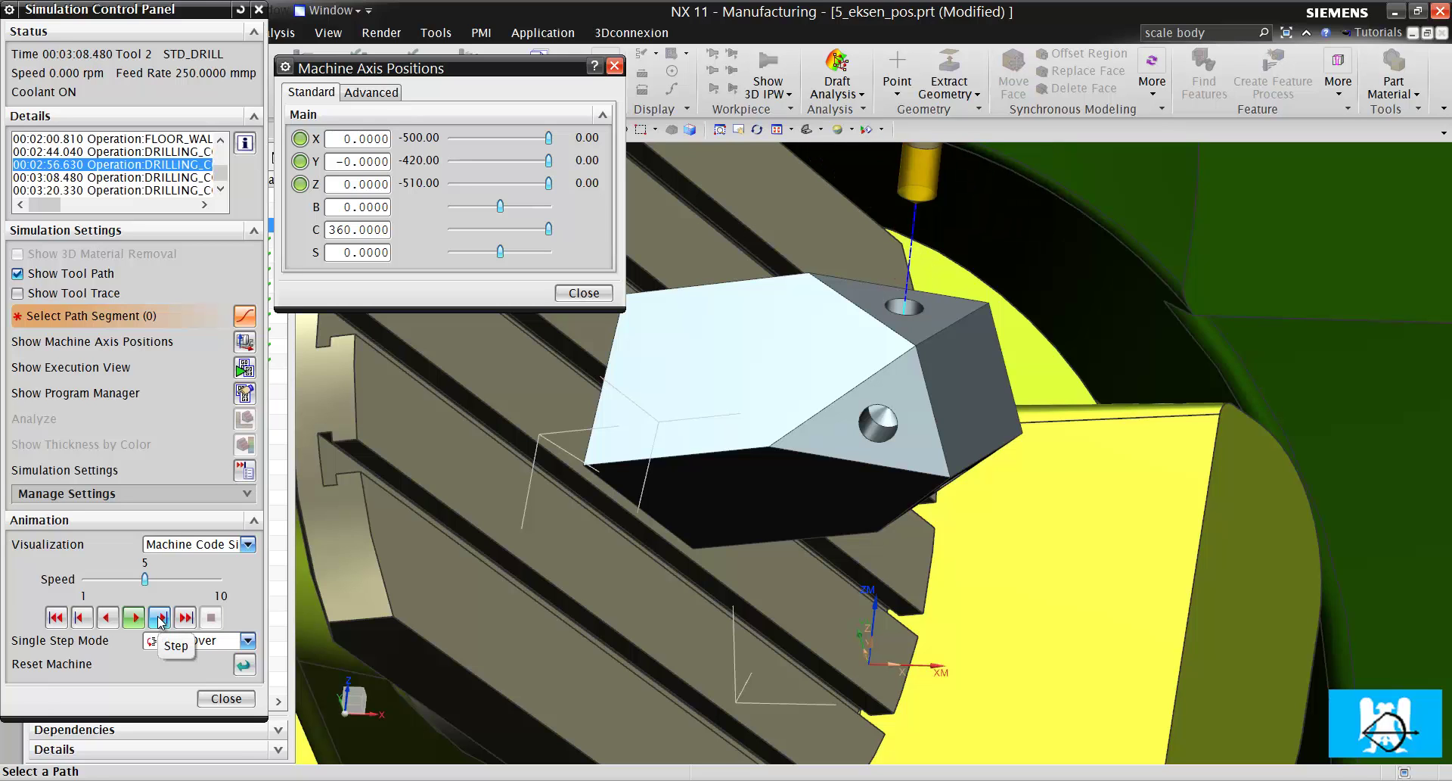
{"action": "middle_click_drag", "start_coordinate": [743, 473], "coordinate": [773, 319]}
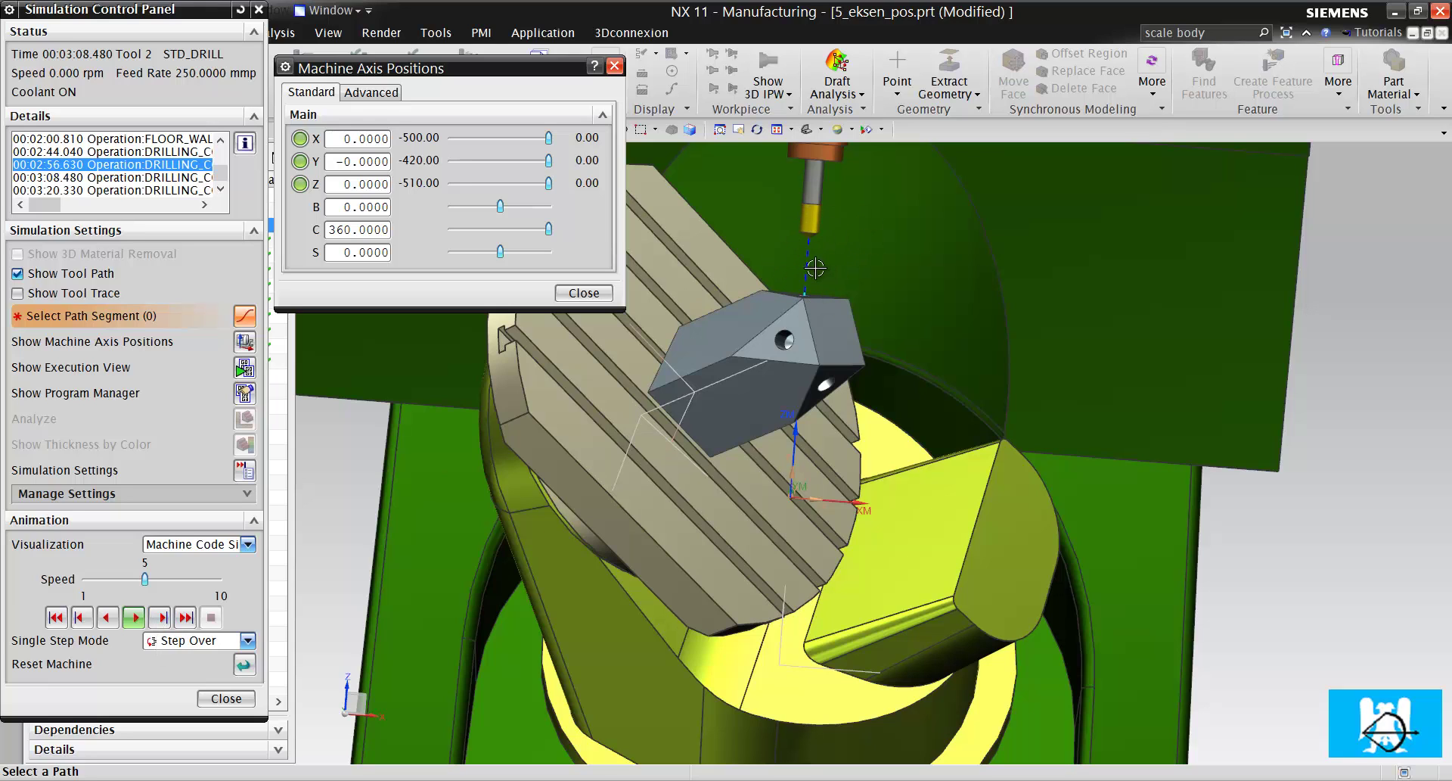
{"action": "scroll", "coordinate": [809, 248], "scroll_direction": "up", "scroll_amount": 4}
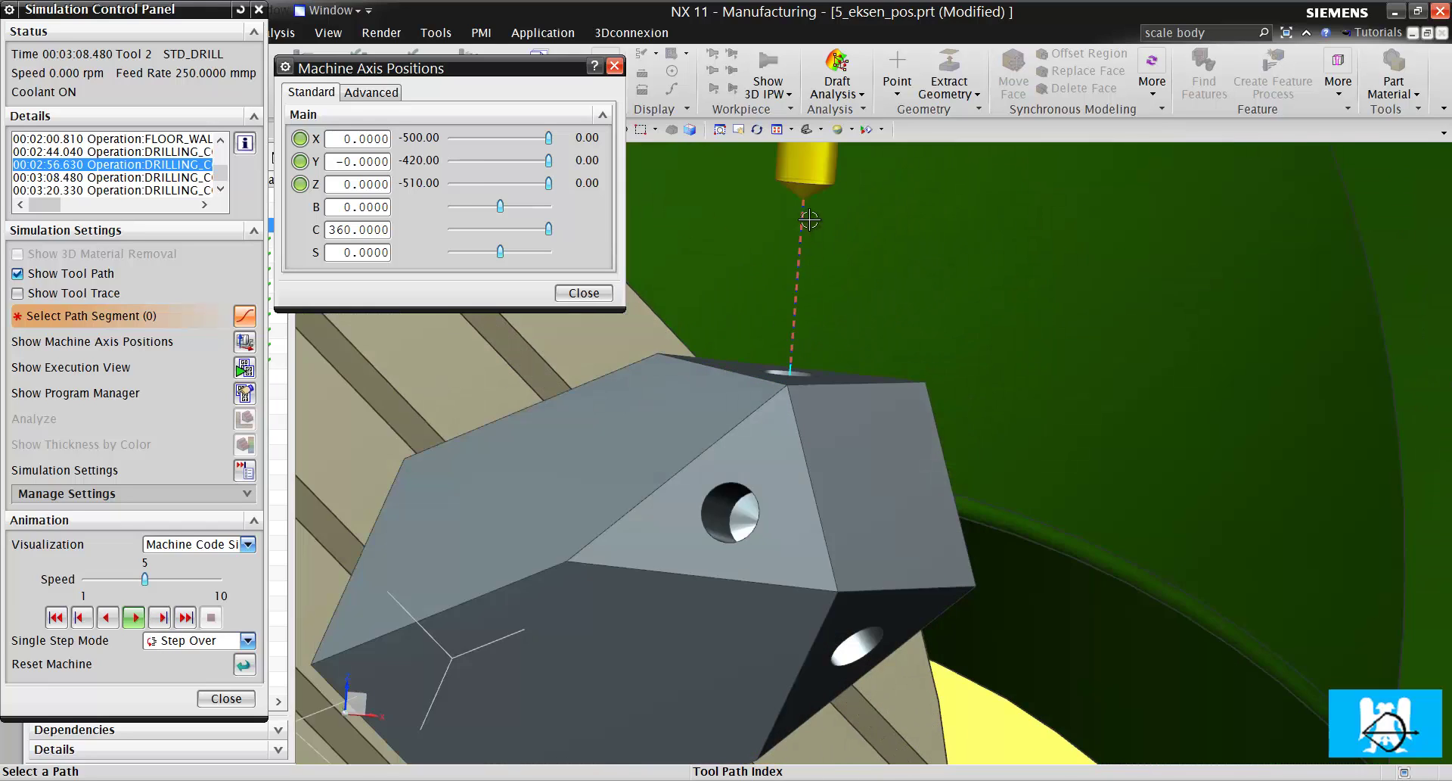
{"action": "scroll", "coordinate": [830, 209], "scroll_direction": "down", "scroll_amount": 2}
{"action": "scroll", "coordinate": [830, 210], "scroll_direction": "down", "scroll_amount": 2}
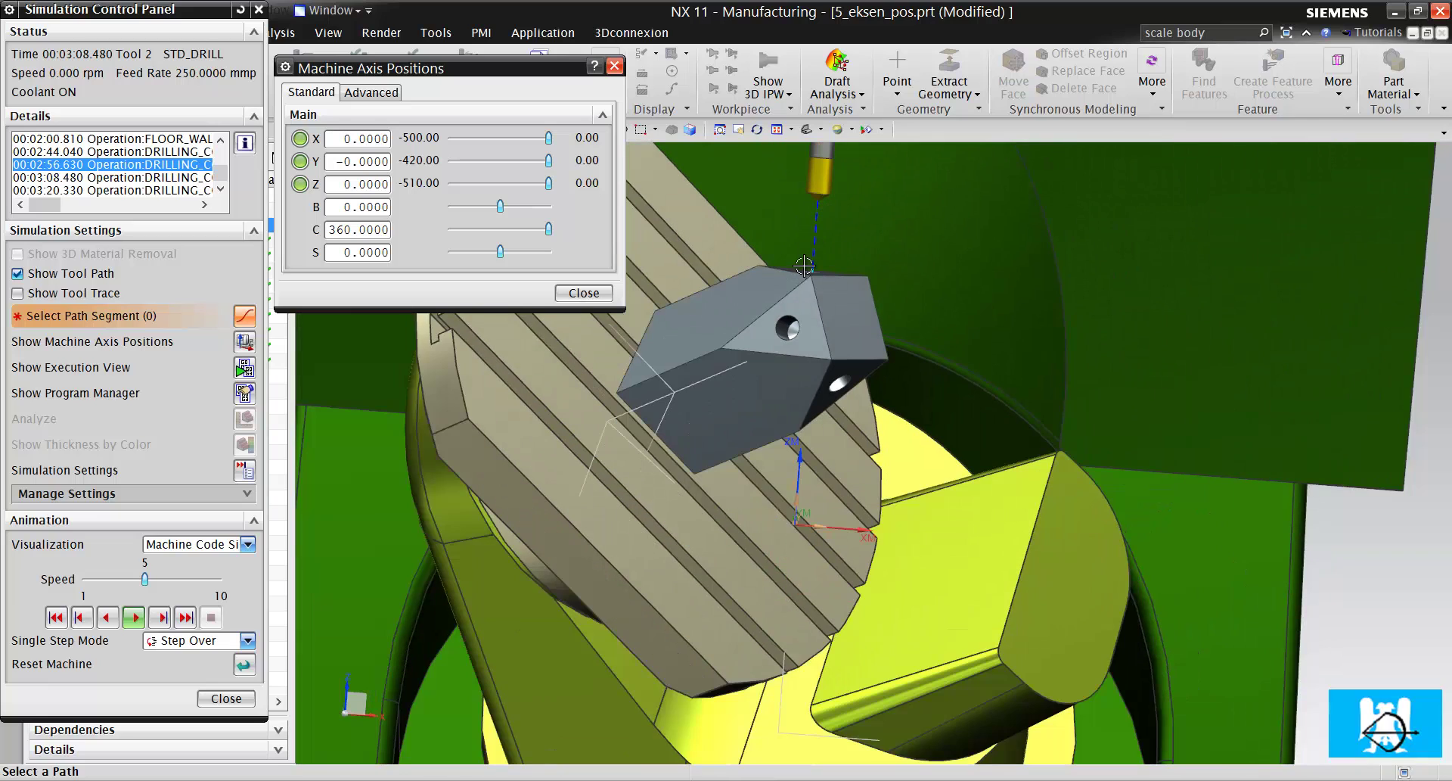
Step into the next drilling operation, reaching 00:03:10.380 with STD_DRILL above the top hole.
{"action": "left_click", "coordinate": [160, 618]}
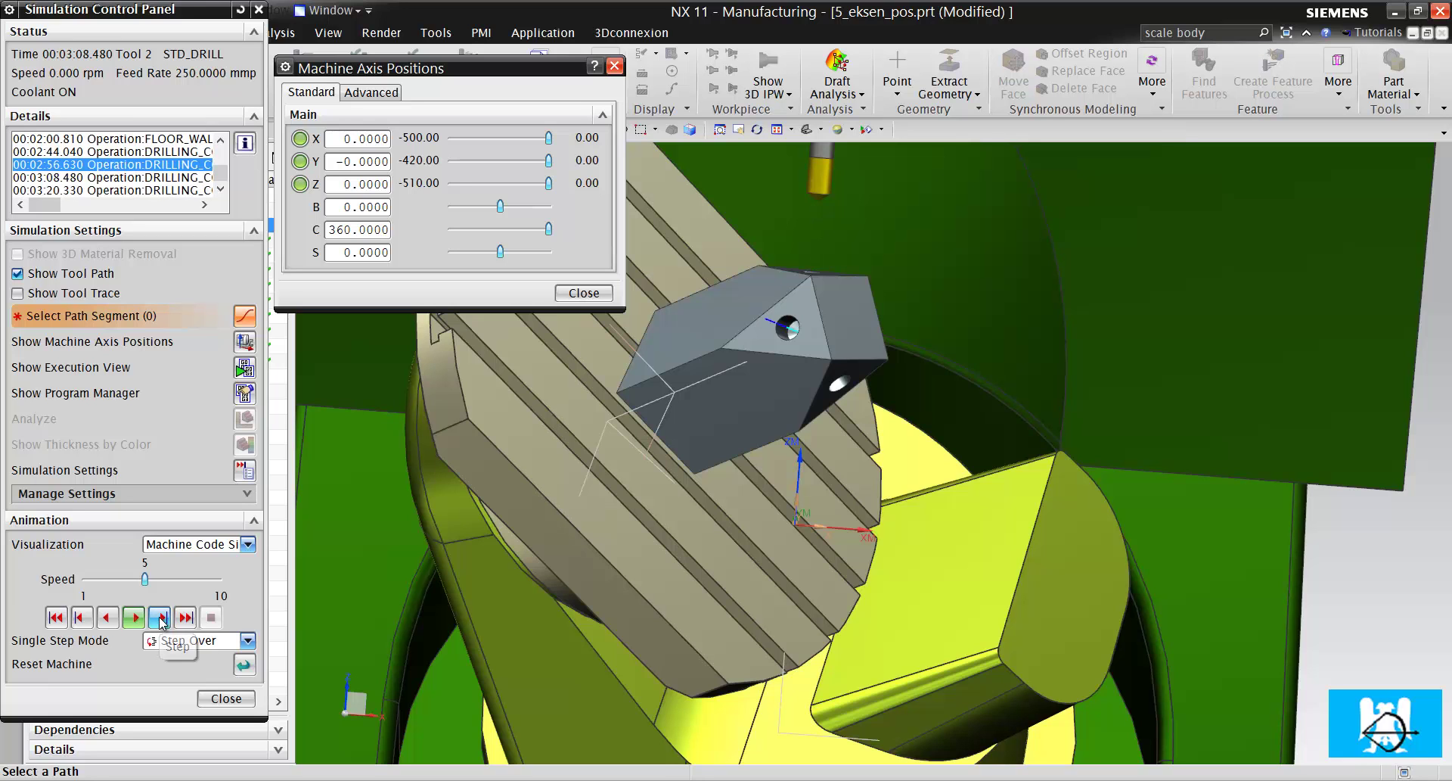
{"action": "left_click", "coordinate": [160, 618]}
{"action": "scroll", "coordinate": [786, 207], "scroll_direction": "up", "scroll_amount": 3}
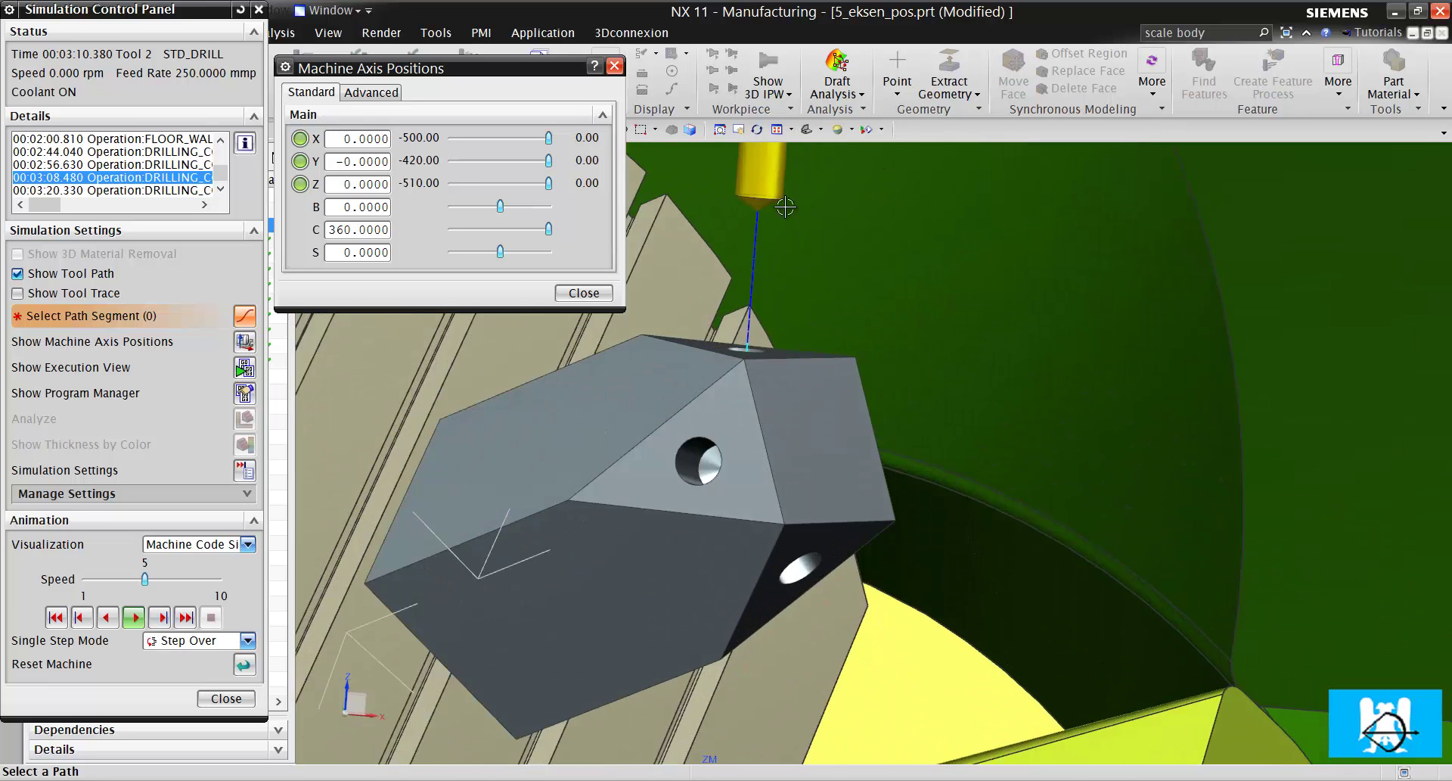
{"action": "scroll", "coordinate": [786, 206], "scroll_direction": "down", "scroll_amount": 2}
{"action": "scroll", "coordinate": [769, 215], "scroll_direction": "down", "scroll_amount": 4}
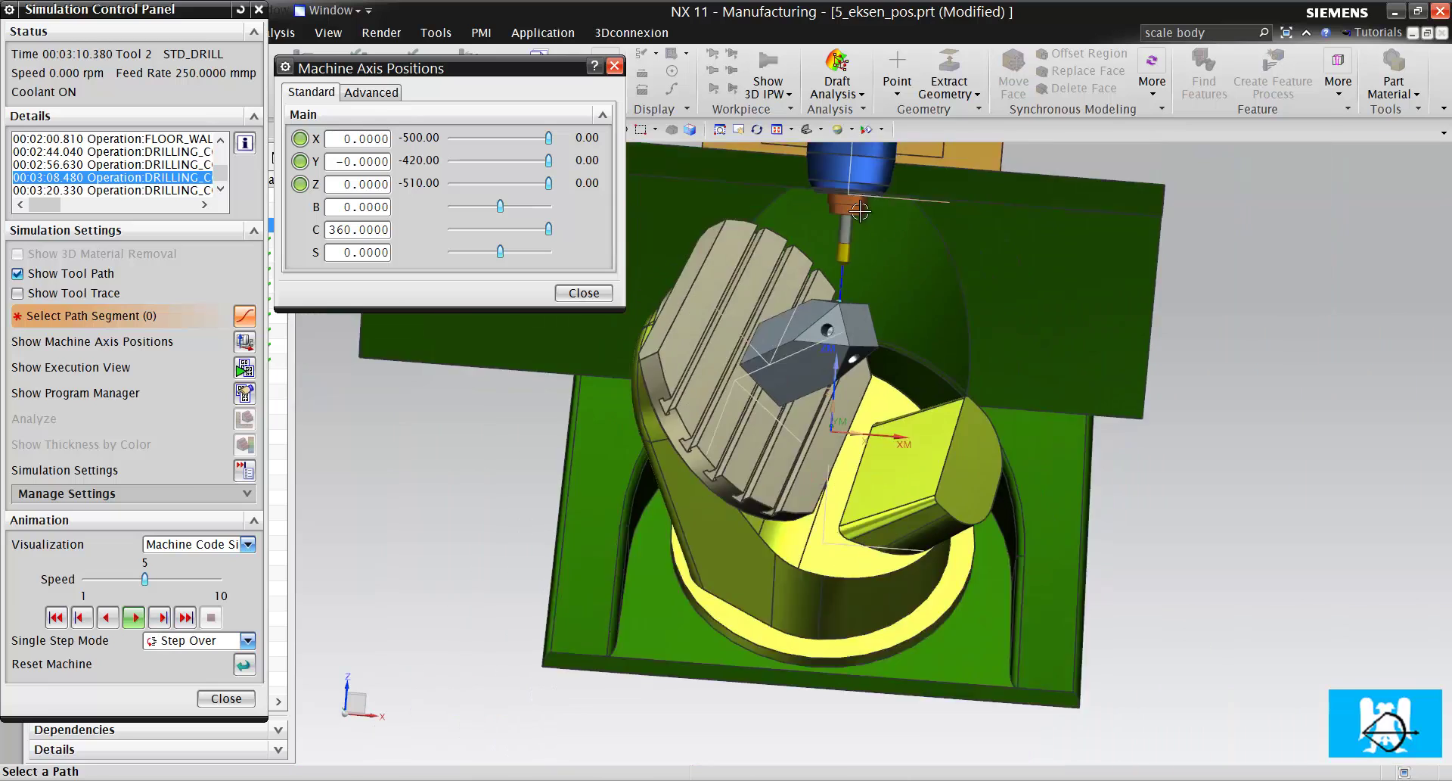
{"action": "scroll", "coordinate": [860, 212], "scroll_direction": "up", "scroll_amount": 3}
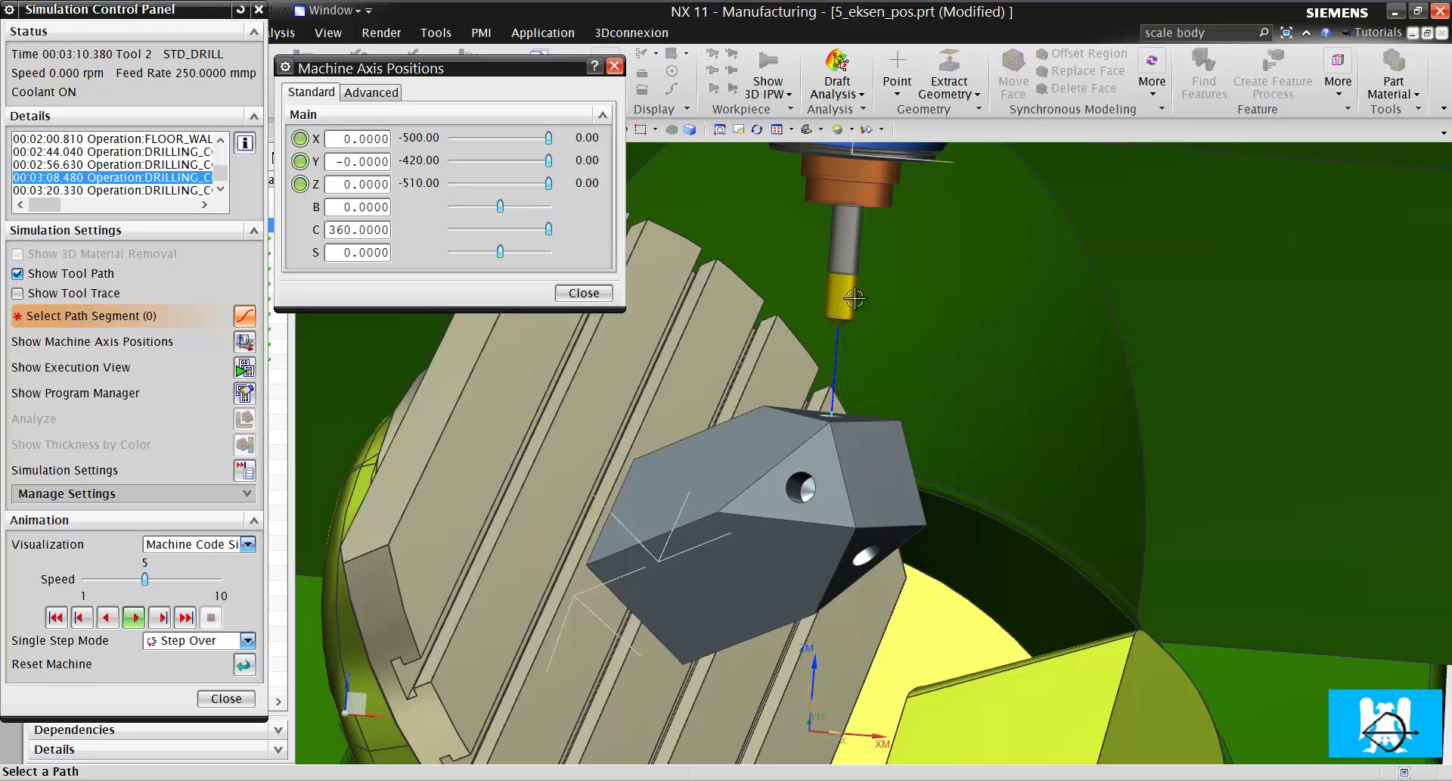
{"action": "scroll", "coordinate": [855, 299], "scroll_direction": "up", "scroll_amount": 5}
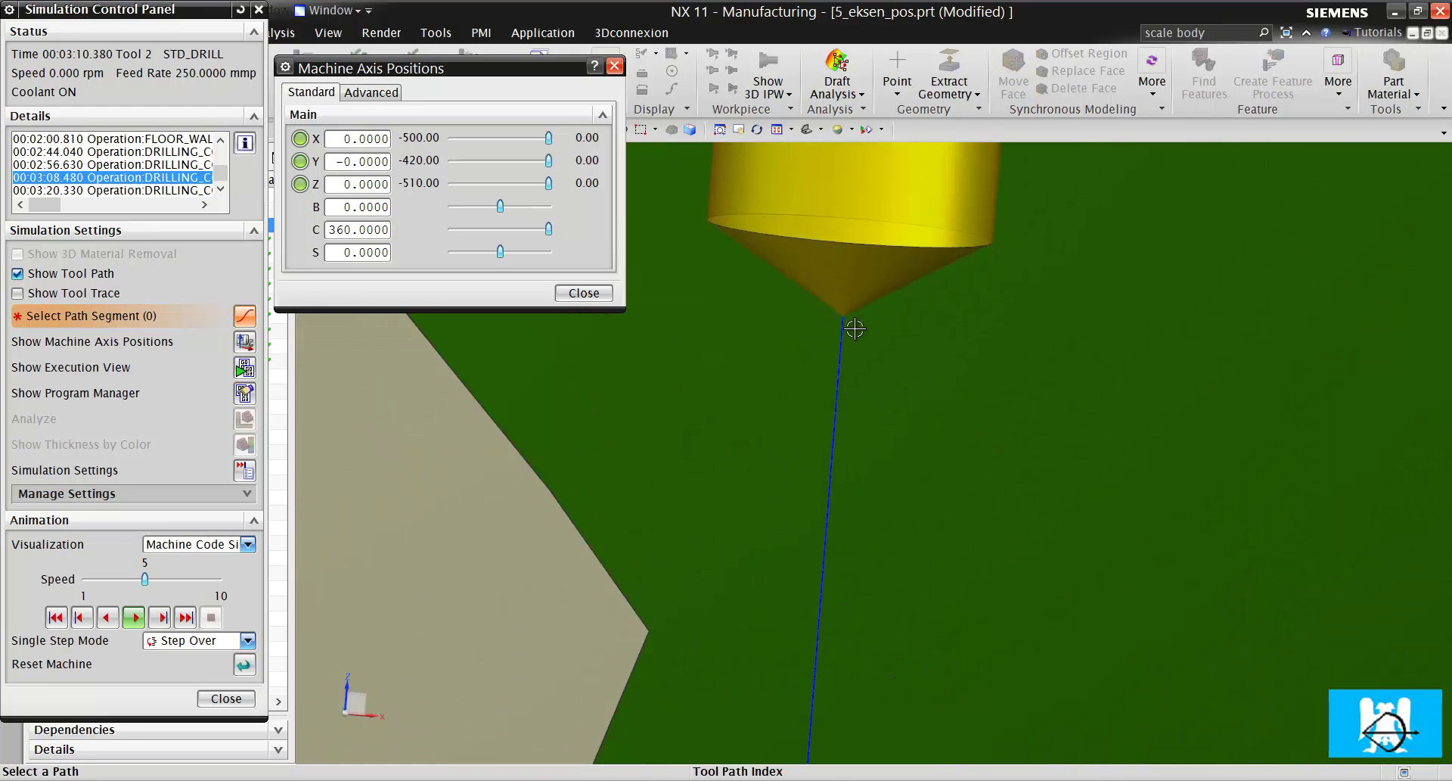
{"action": "scroll", "coordinate": [842, 298], "scroll_direction": "down", "scroll_amount": 5}
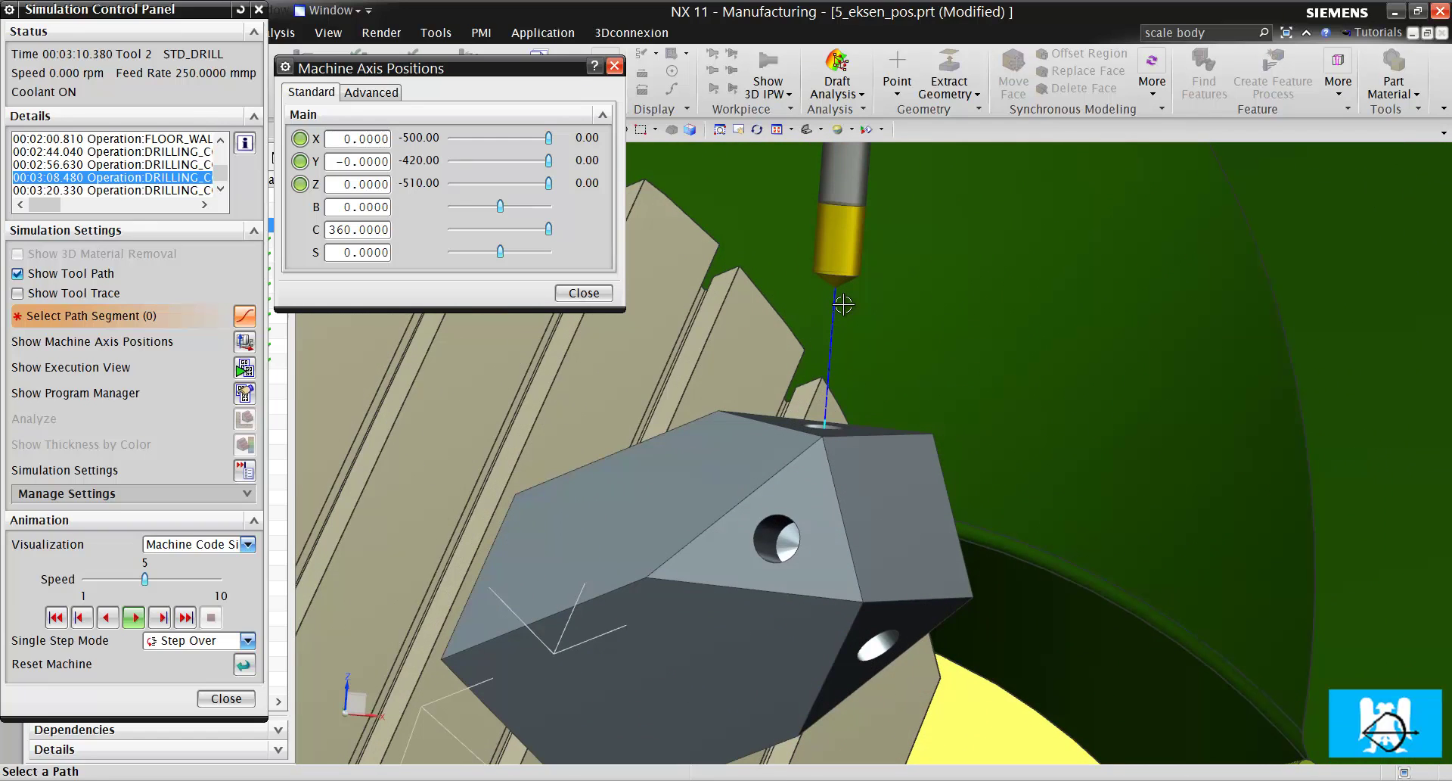
{"action": "scroll", "coordinate": [840, 317], "scroll_direction": "down", "scroll_amount": 2}
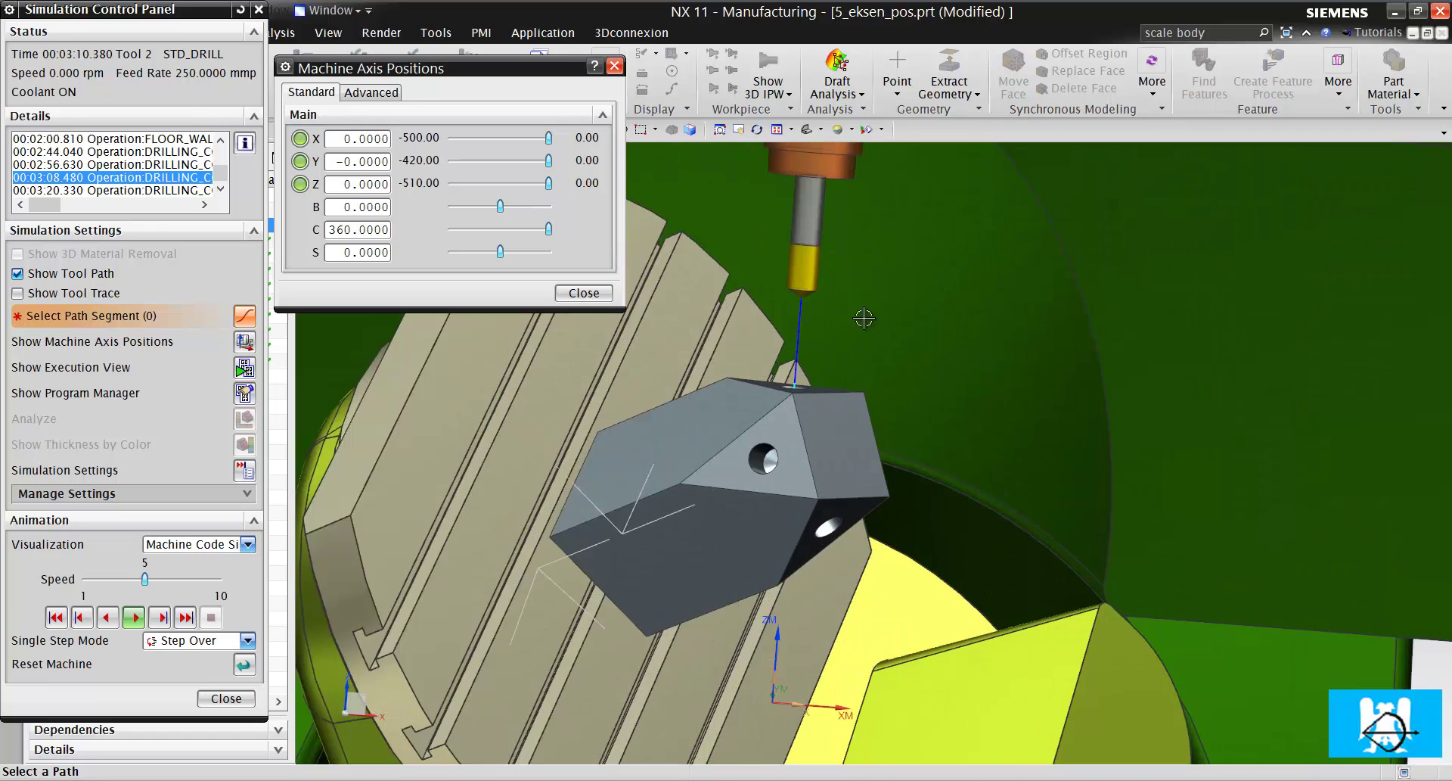
Close the axis positions readout and the simulation, then show the DRILLING_COPY hole.
{"action": "left_click", "coordinate": [584, 294]}
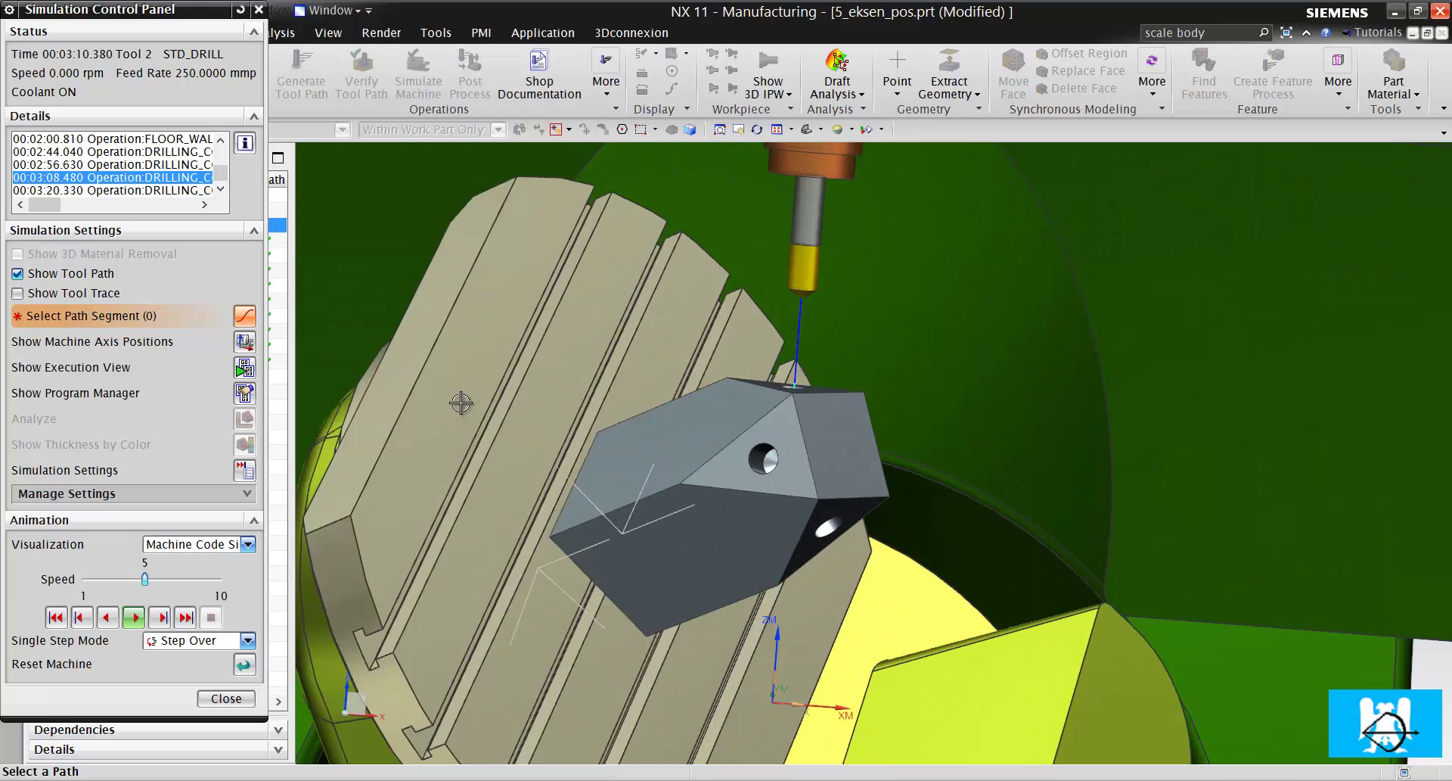
{"action": "left_click", "coordinate": [225, 698]}
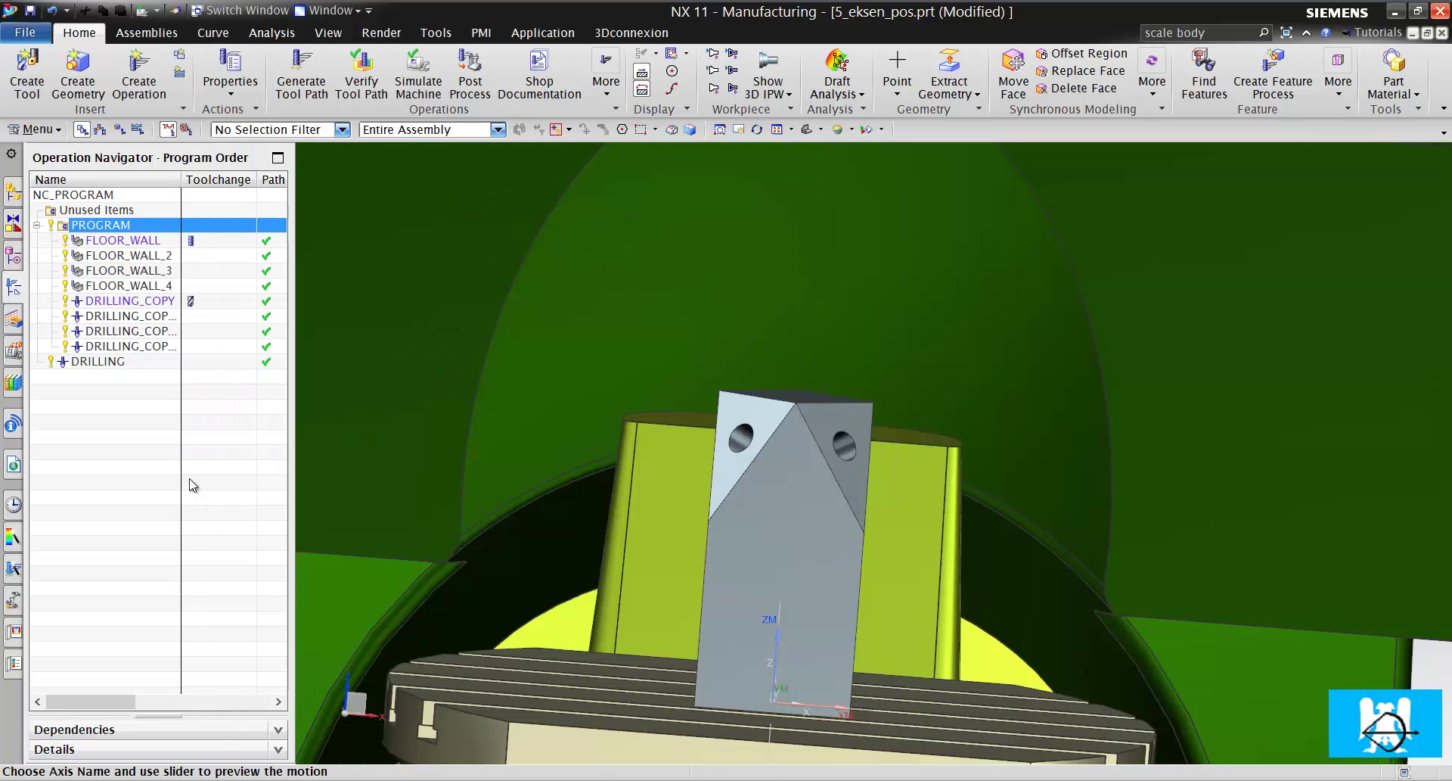
{"action": "left_click", "coordinate": [148, 302]}
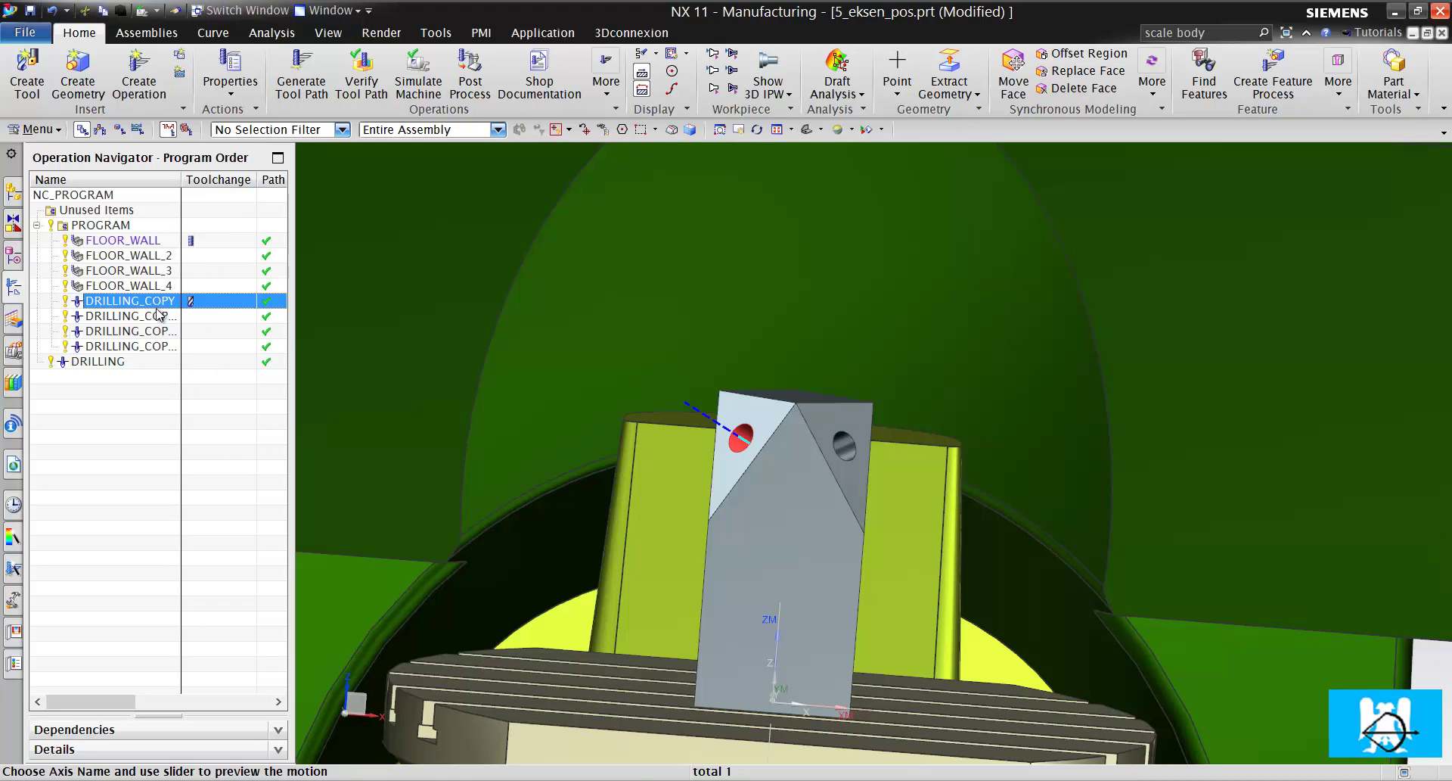
{"action": "scroll", "coordinate": [656, 413], "scroll_direction": "down", "scroll_amount": 5}
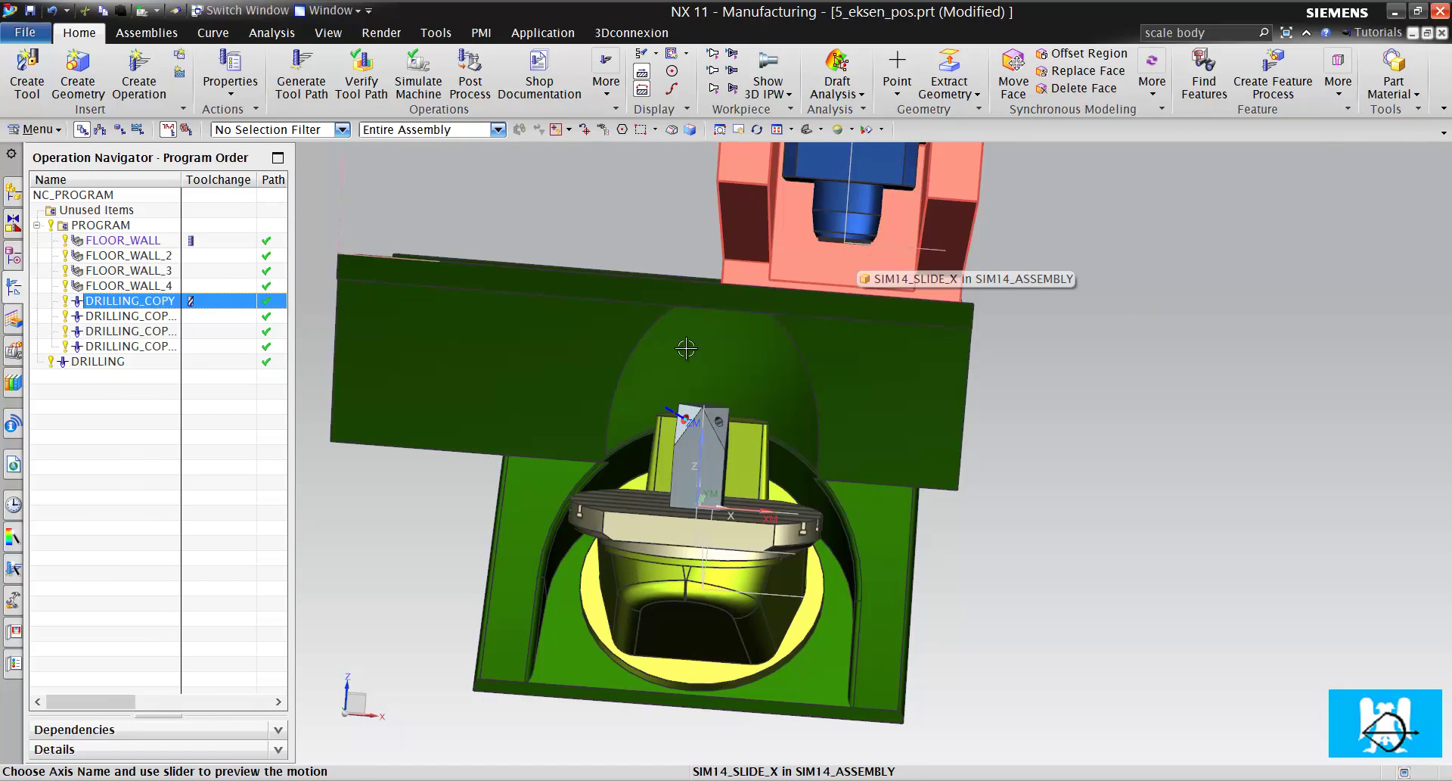
{"action": "scroll", "coordinate": [686, 348], "scroll_direction": "up", "scroll_amount": 6}
Display the DRILLING operation's tool path to the two holes and orbit around the block.
{"action": "left_click", "coordinate": [119, 365]}
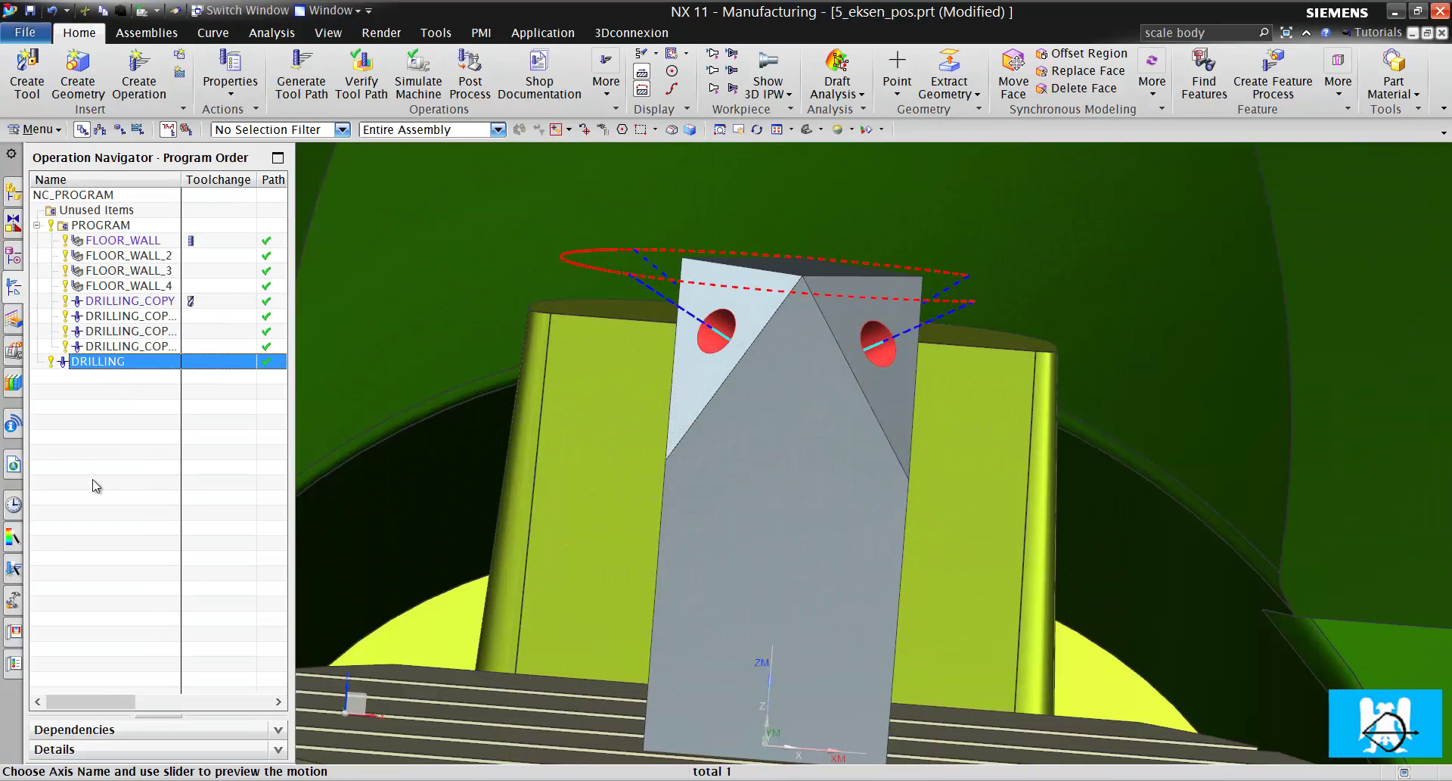
{"action": "scroll", "coordinate": [745, 295], "scroll_direction": "down", "scroll_amount": 3}
{"action": "middle_click_drag", "start_coordinate": [735, 345], "coordinate": [752, 397]}
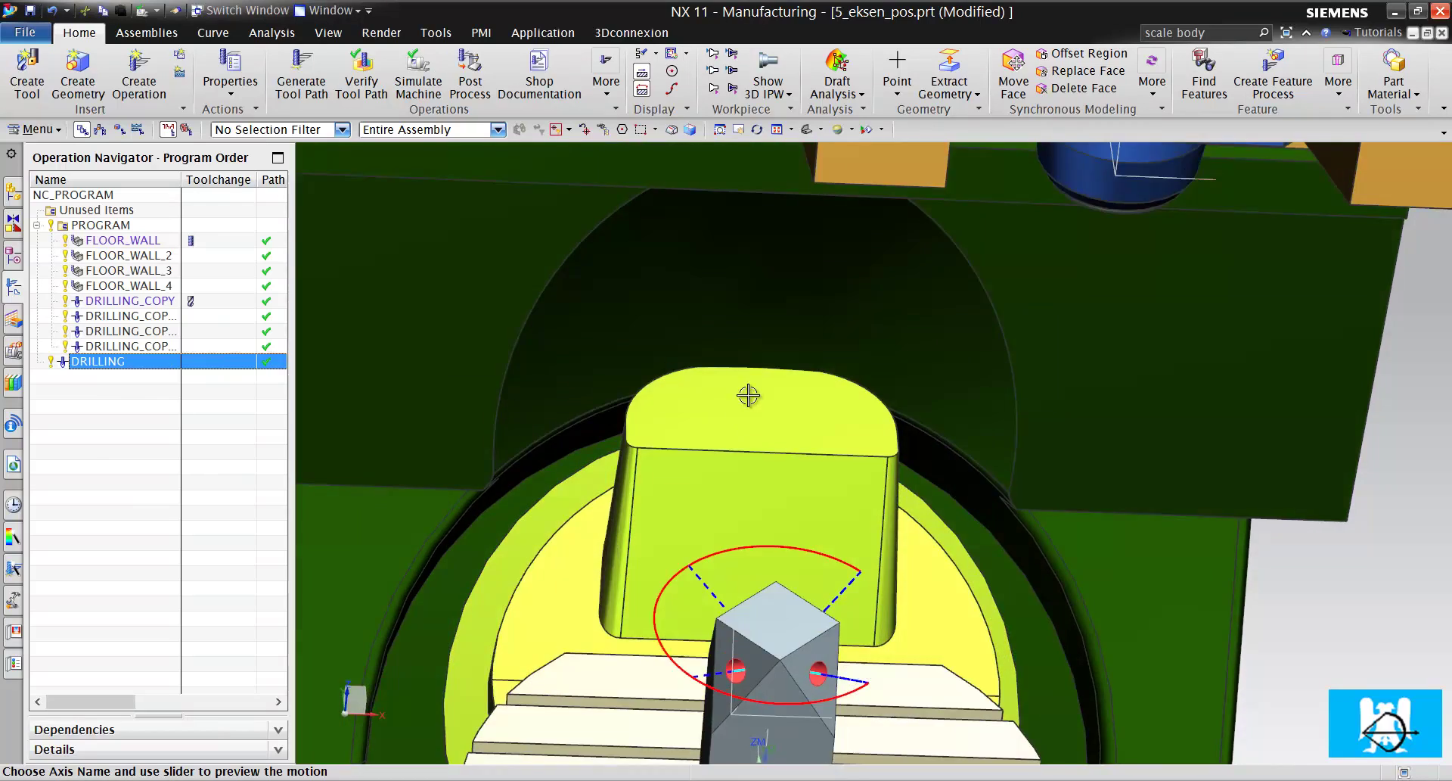
{"action": "scroll", "coordinate": [752, 397], "scroll_direction": "down", "scroll_amount": 2}
{"action": "scroll", "coordinate": [804, 412], "scroll_direction": "up", "scroll_amount": 6}
{"action": "scroll", "coordinate": [801, 350], "scroll_direction": "down", "scroll_amount": 4}
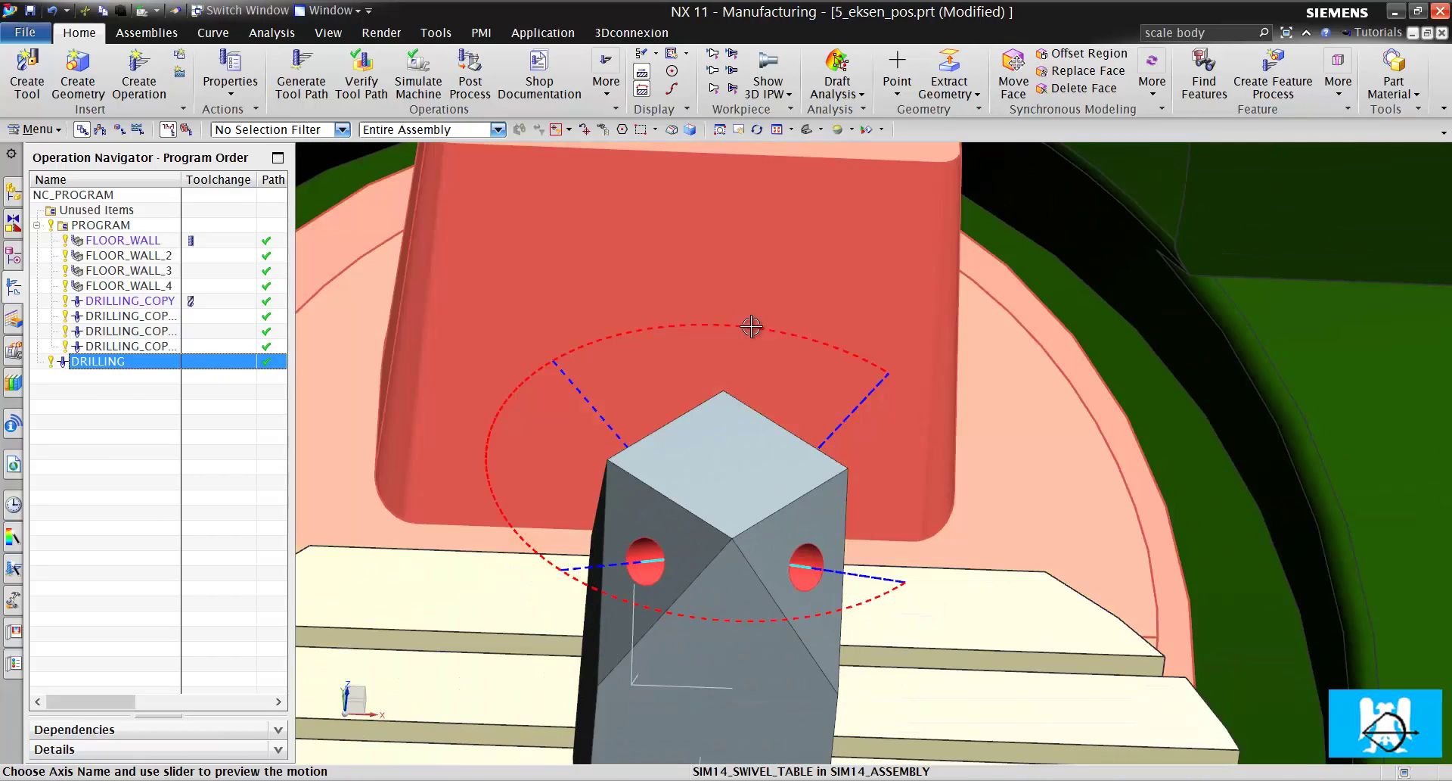
{"action": "scroll", "coordinate": [790, 378], "scroll_direction": "down", "scroll_amount": 3}
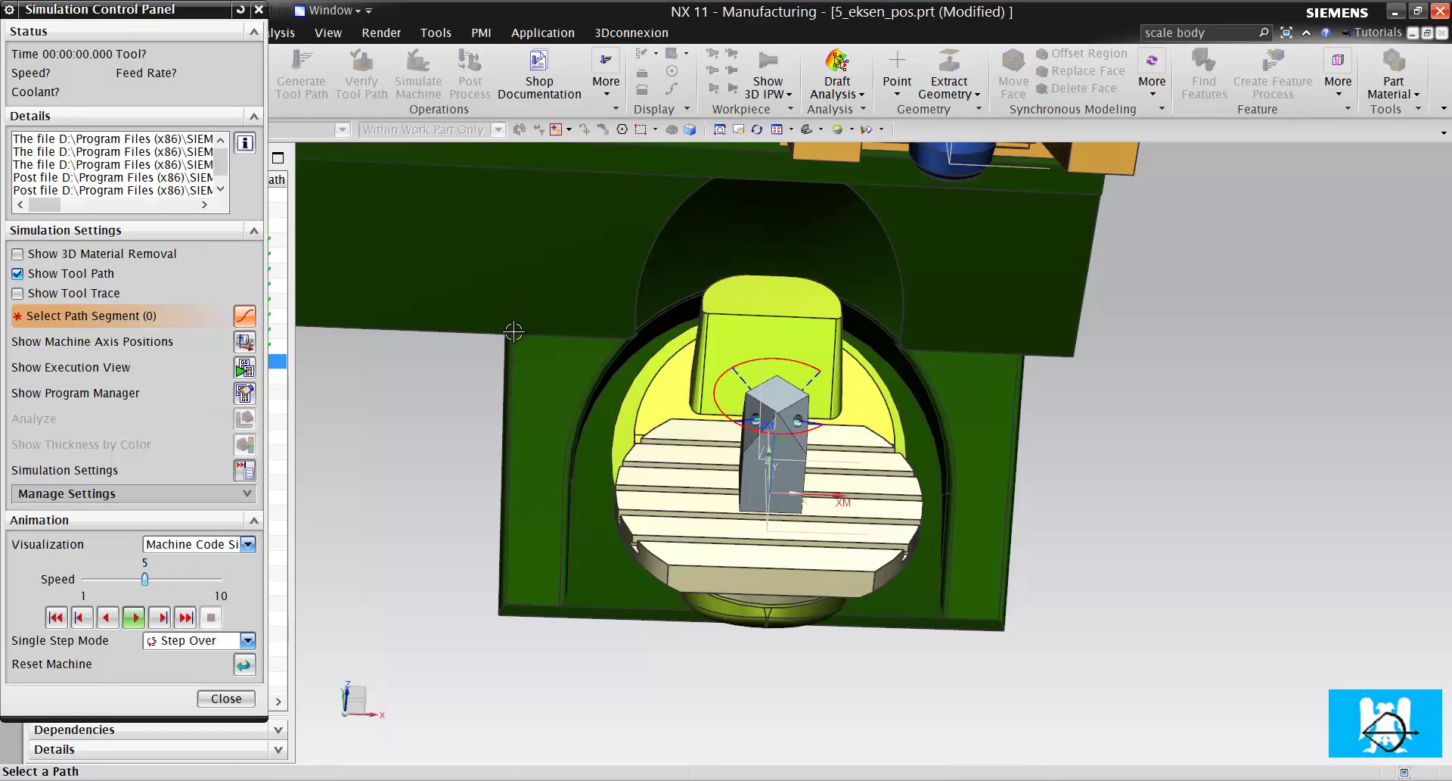
Play the DRILLING simulation to 00:01:21.790, watching both holes drilled, then close it.
{"action": "left_click", "coordinate": [136, 617]}
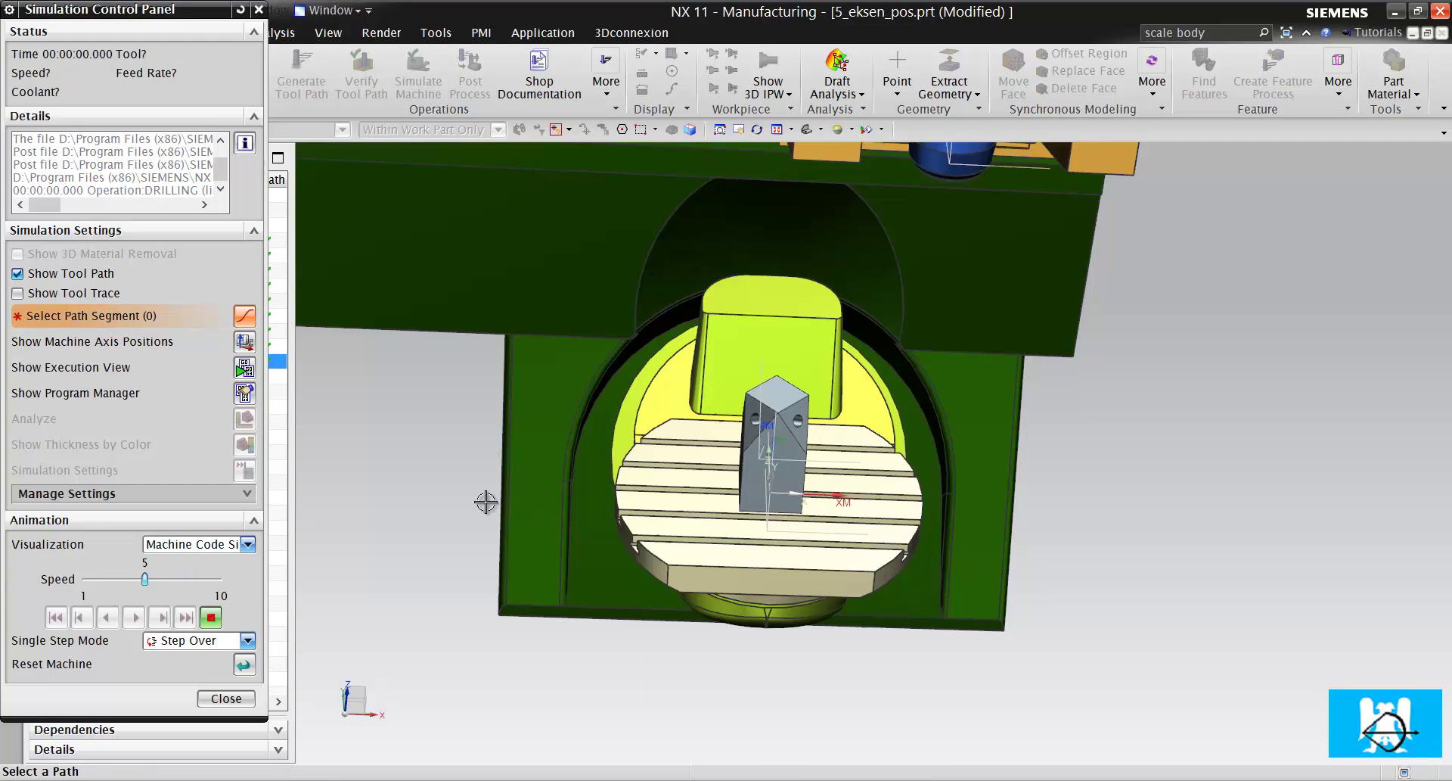
{"action": "scroll", "coordinate": [793, 389], "scroll_direction": "up", "scroll_amount": 6}
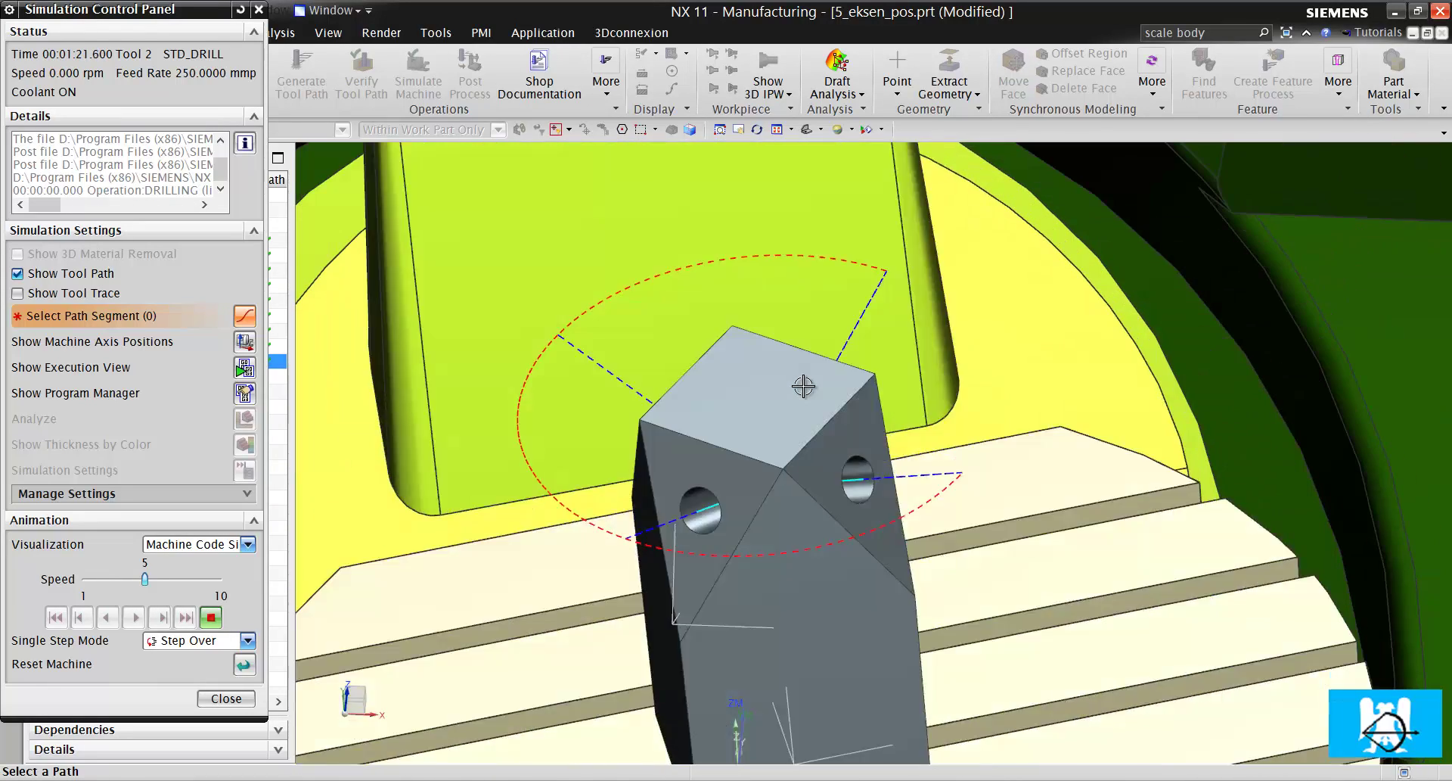
{"action": "scroll", "coordinate": [810, 368], "scroll_direction": "down", "scroll_amount": 6}
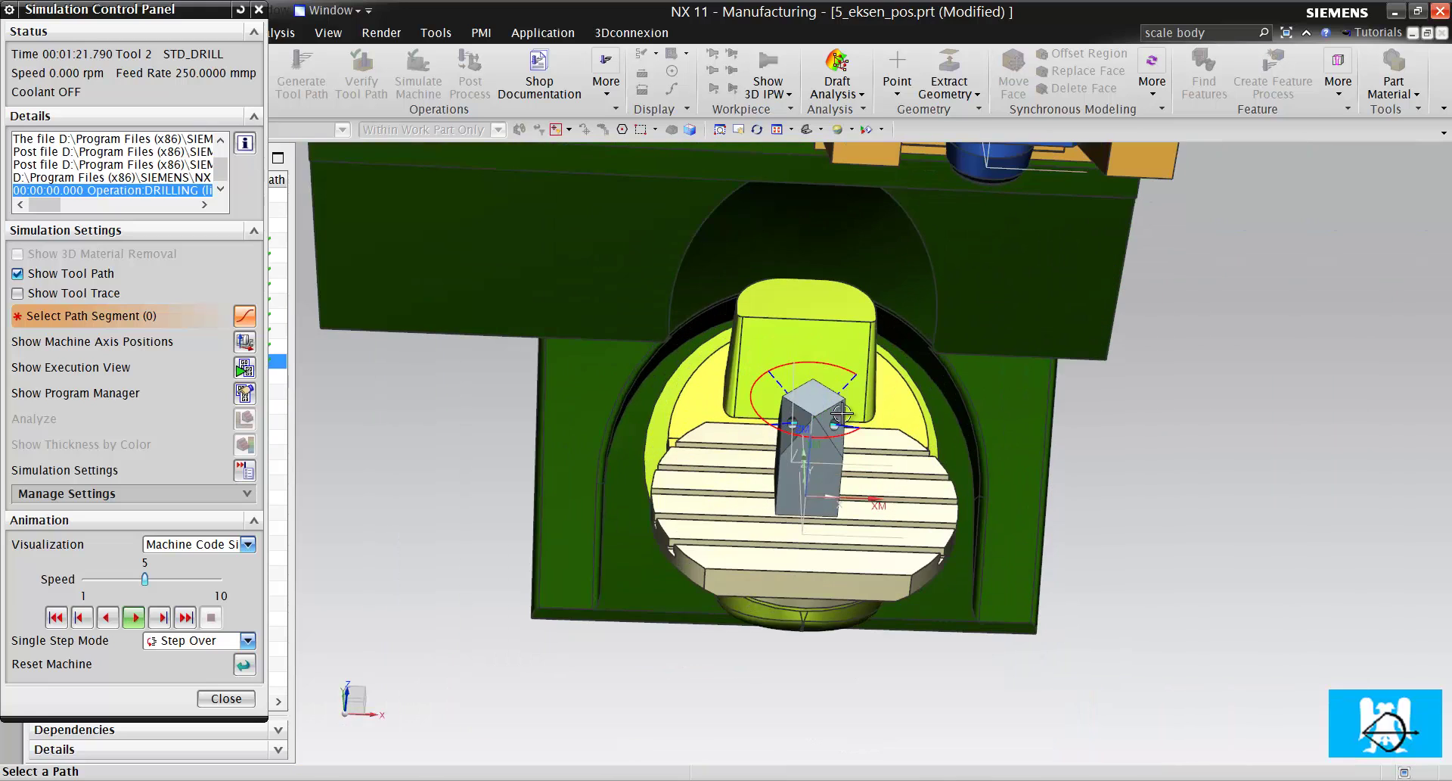
{"action": "scroll", "coordinate": [1005, 244], "scroll_direction": "up", "scroll_amount": 3}
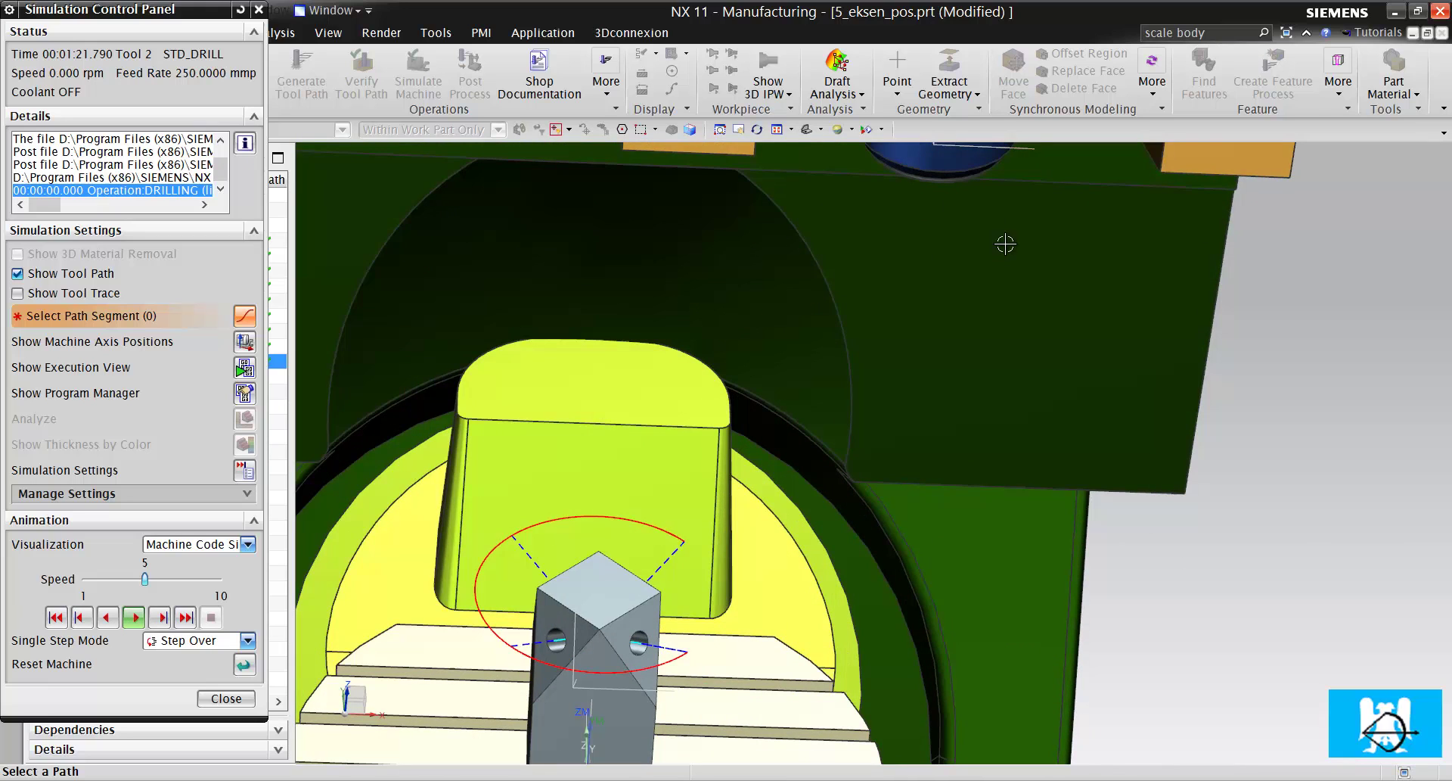
{"action": "scroll", "coordinate": [966, 277], "scroll_direction": "down", "scroll_amount": 6}
{"action": "scroll", "coordinate": [985, 256], "scroll_direction": "up", "scroll_amount": 5}
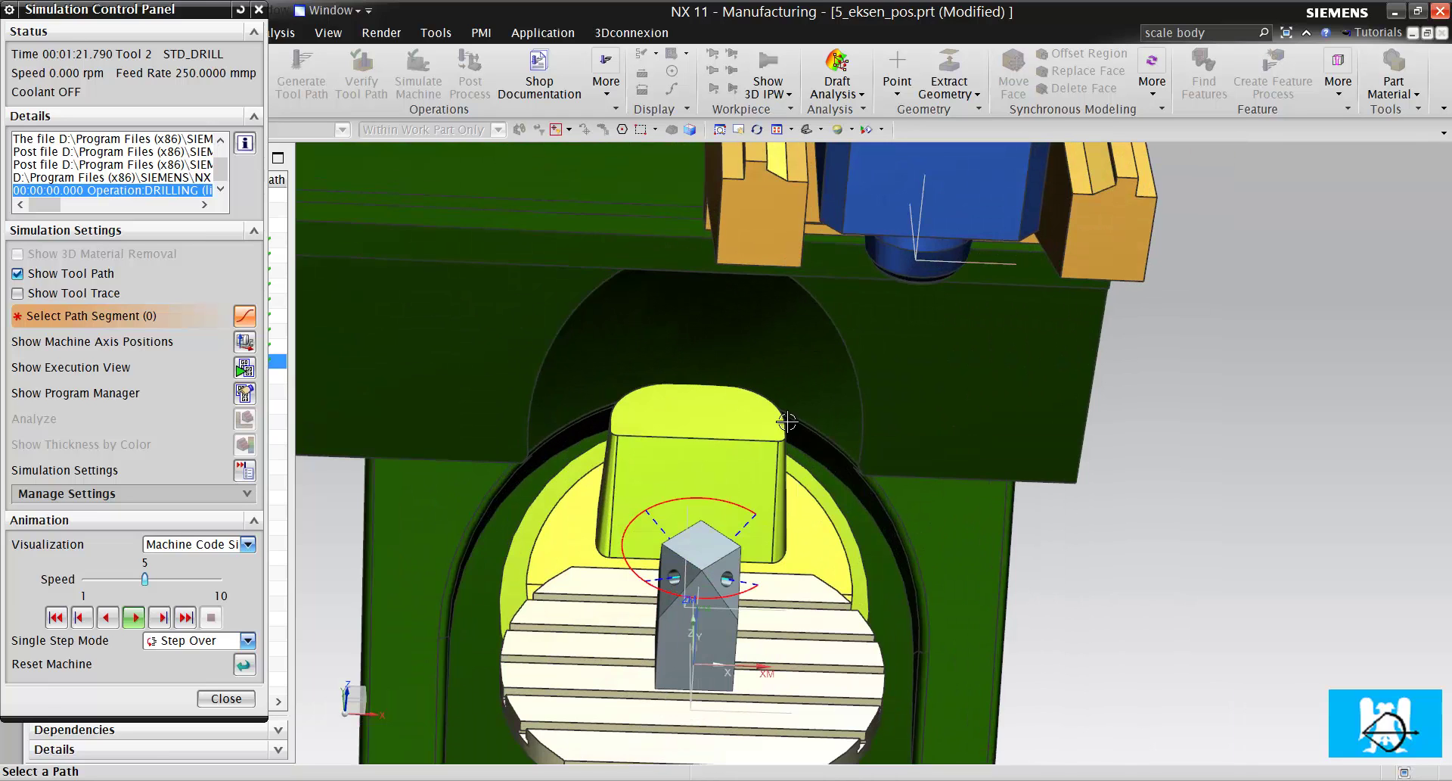
{"action": "scroll", "coordinate": [721, 500], "scroll_direction": "up", "scroll_amount": 3}
{"action": "scroll", "coordinate": [707, 476], "scroll_direction": "down", "scroll_amount": 5}
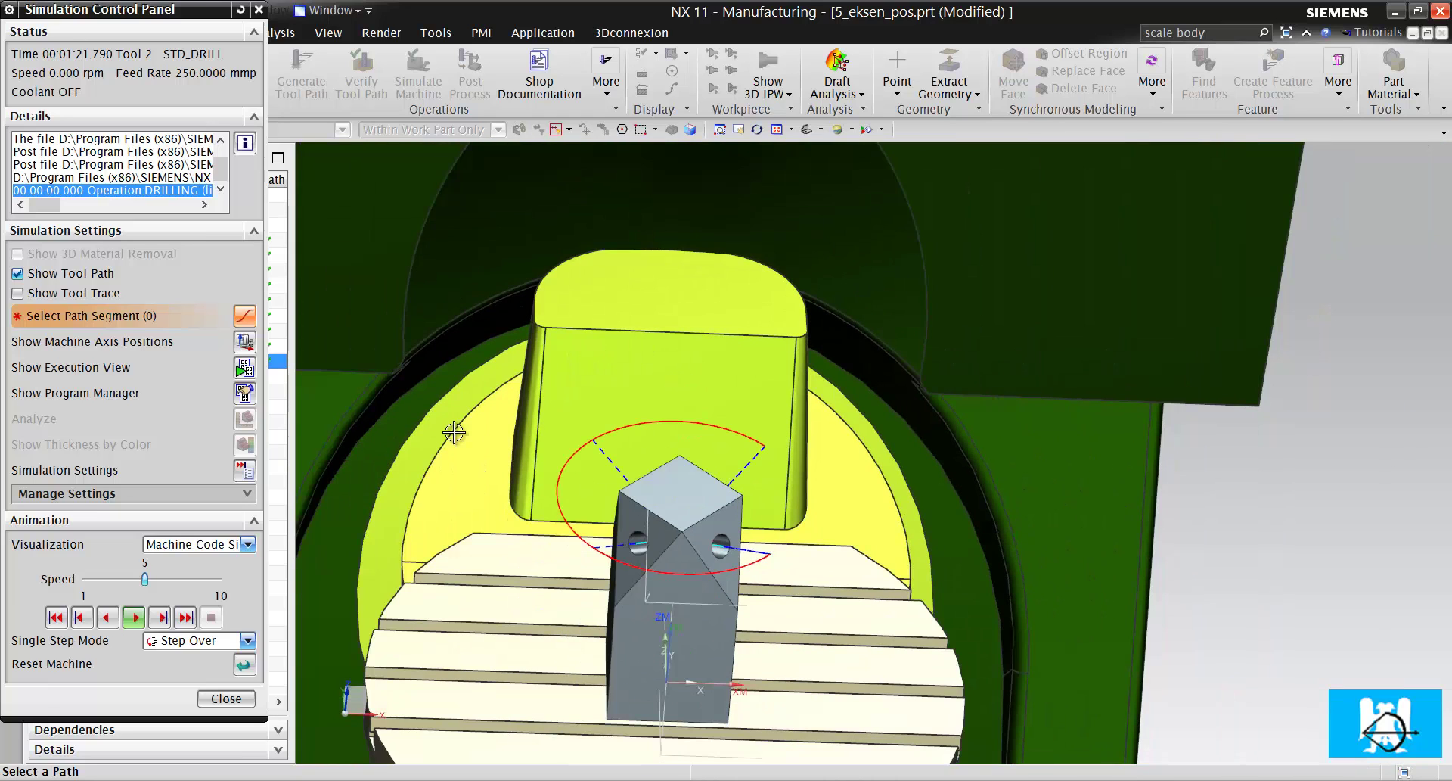
{"action": "left_click", "coordinate": [227, 698]}
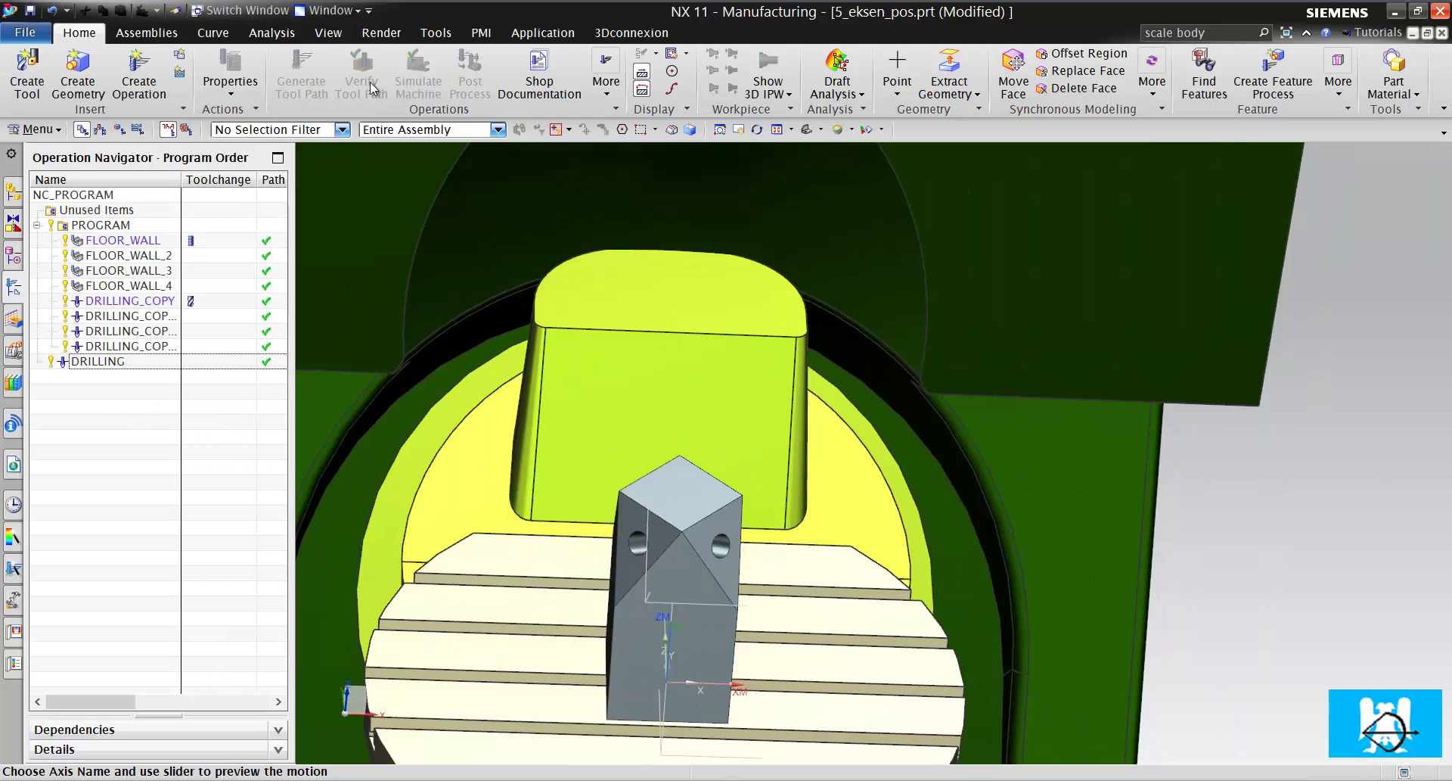
Switch to the 5_eksen_sim.prt part from the list of open parts.
{"action": "left_click", "coordinate": [341, 14]}
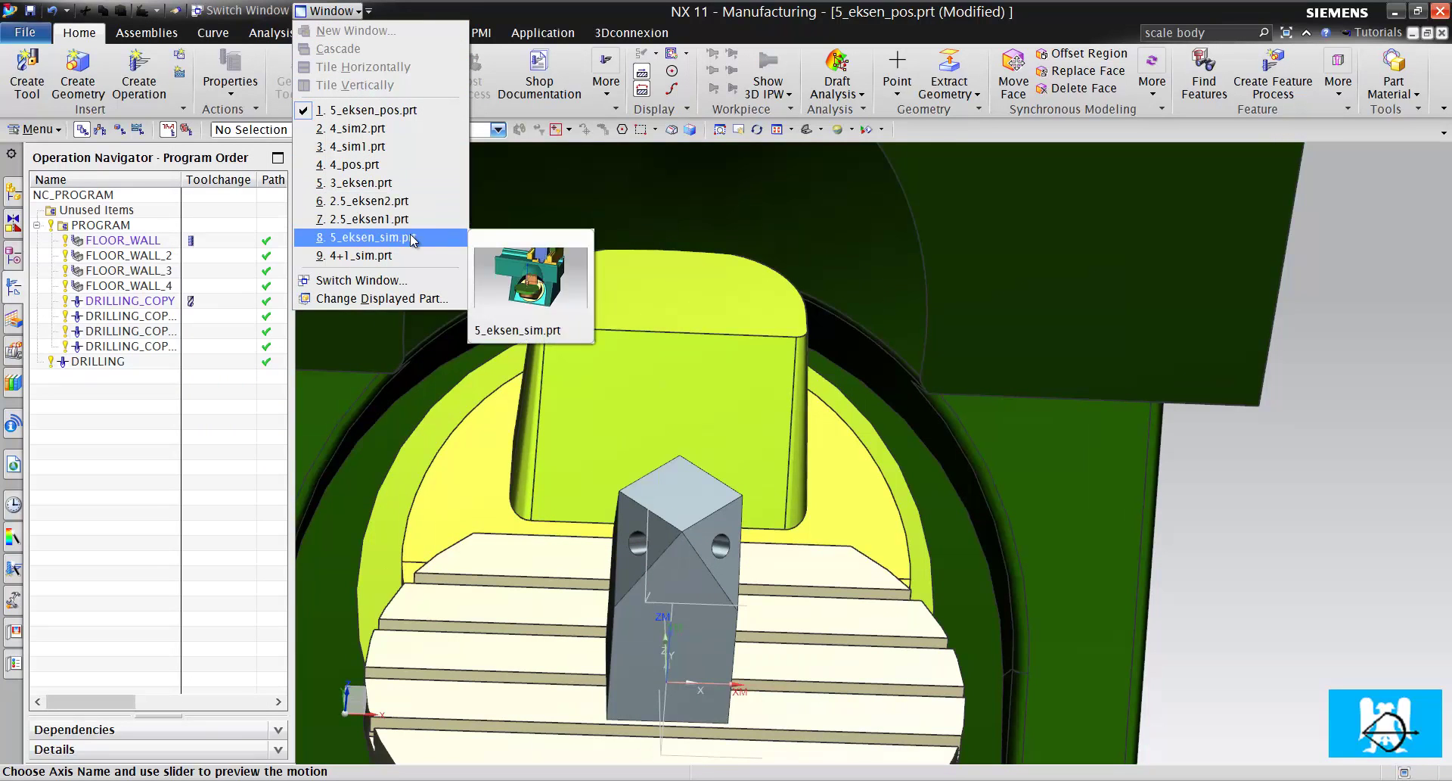
{"action": "left_click", "coordinate": [378, 237]}
{"action": "scroll", "coordinate": [801, 421], "scroll_direction": "down", "scroll_amount": 6}
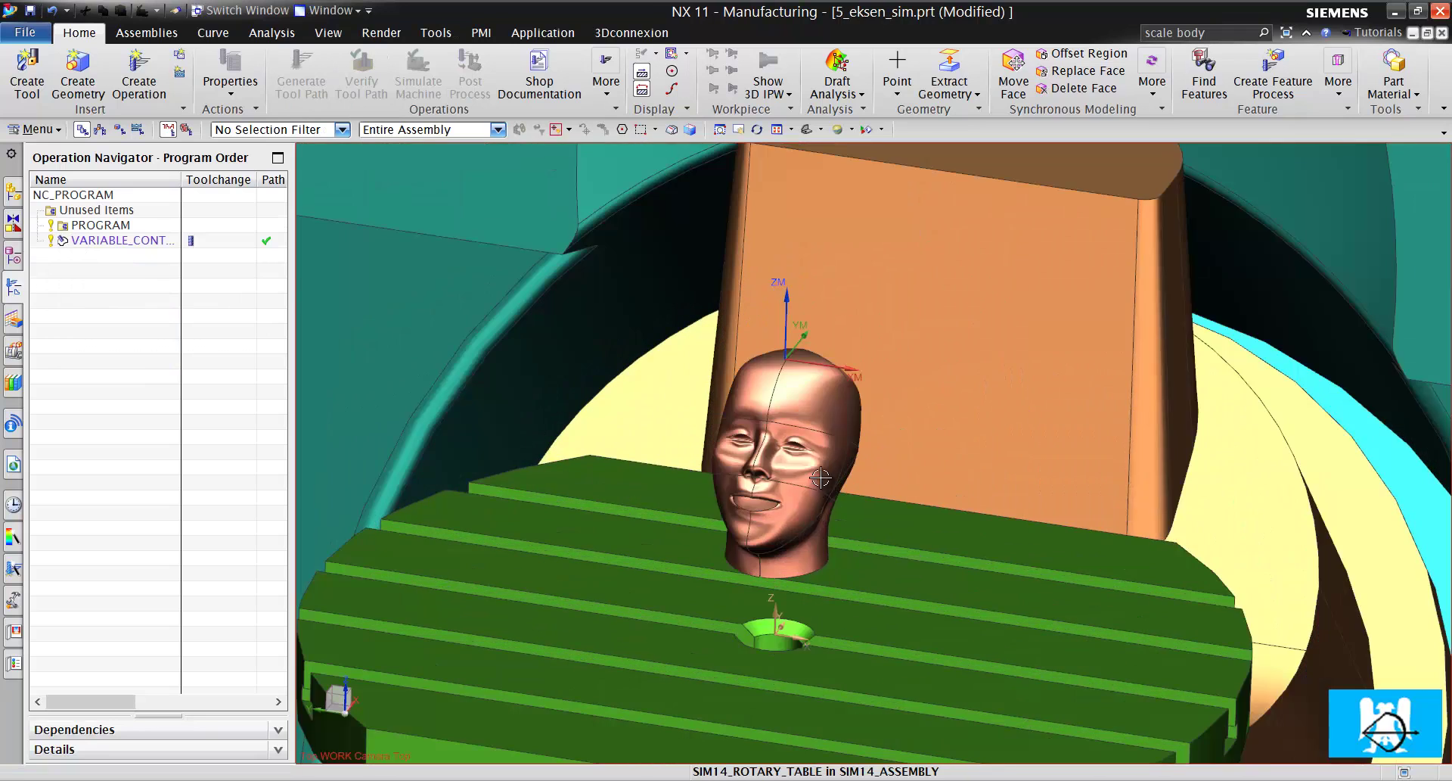
{"action": "scroll", "coordinate": [801, 421], "scroll_direction": "up", "scroll_amount": 4}
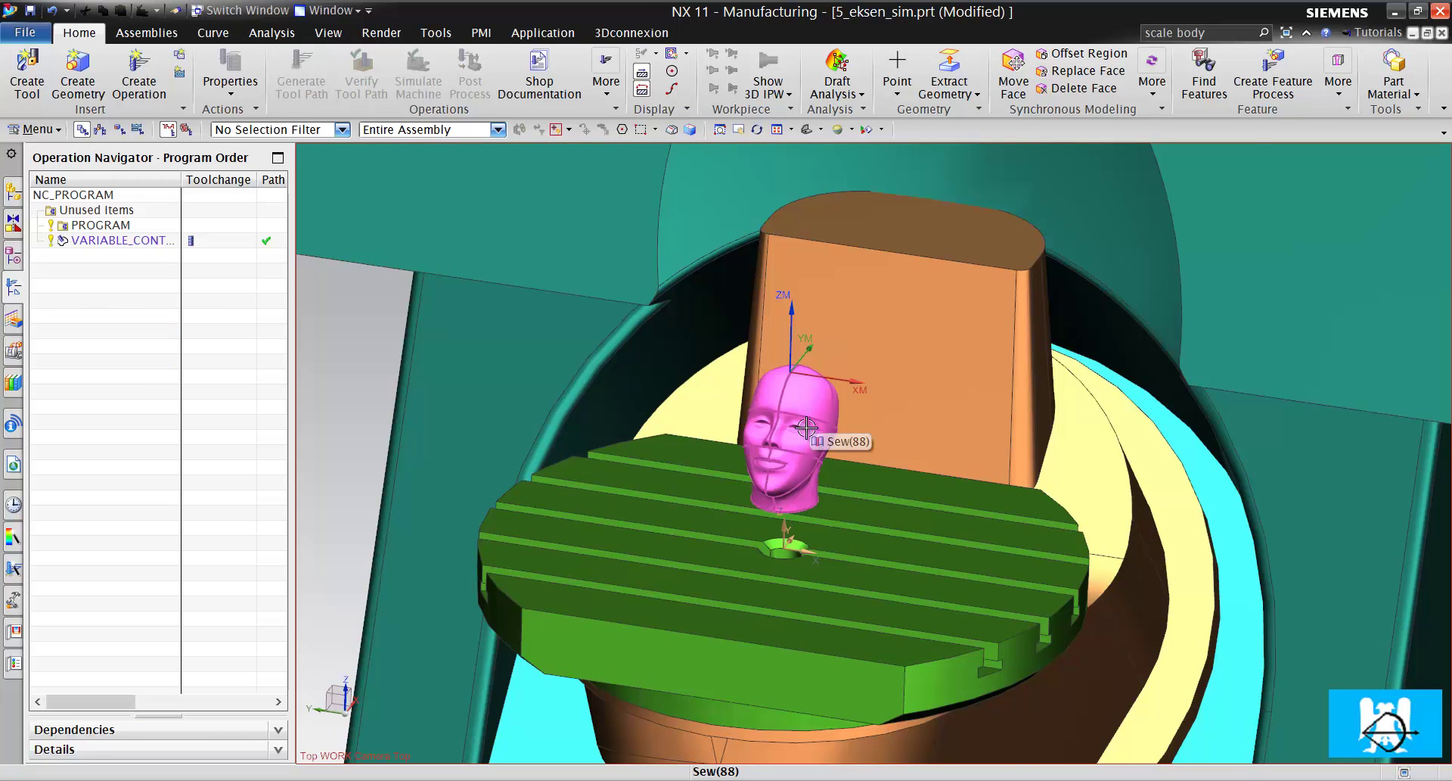
{"action": "scroll", "coordinate": [807, 428], "scroll_direction": "down", "scroll_amount": 4}
{"action": "scroll", "coordinate": [809, 347], "scroll_direction": "up", "scroll_amount": 3}
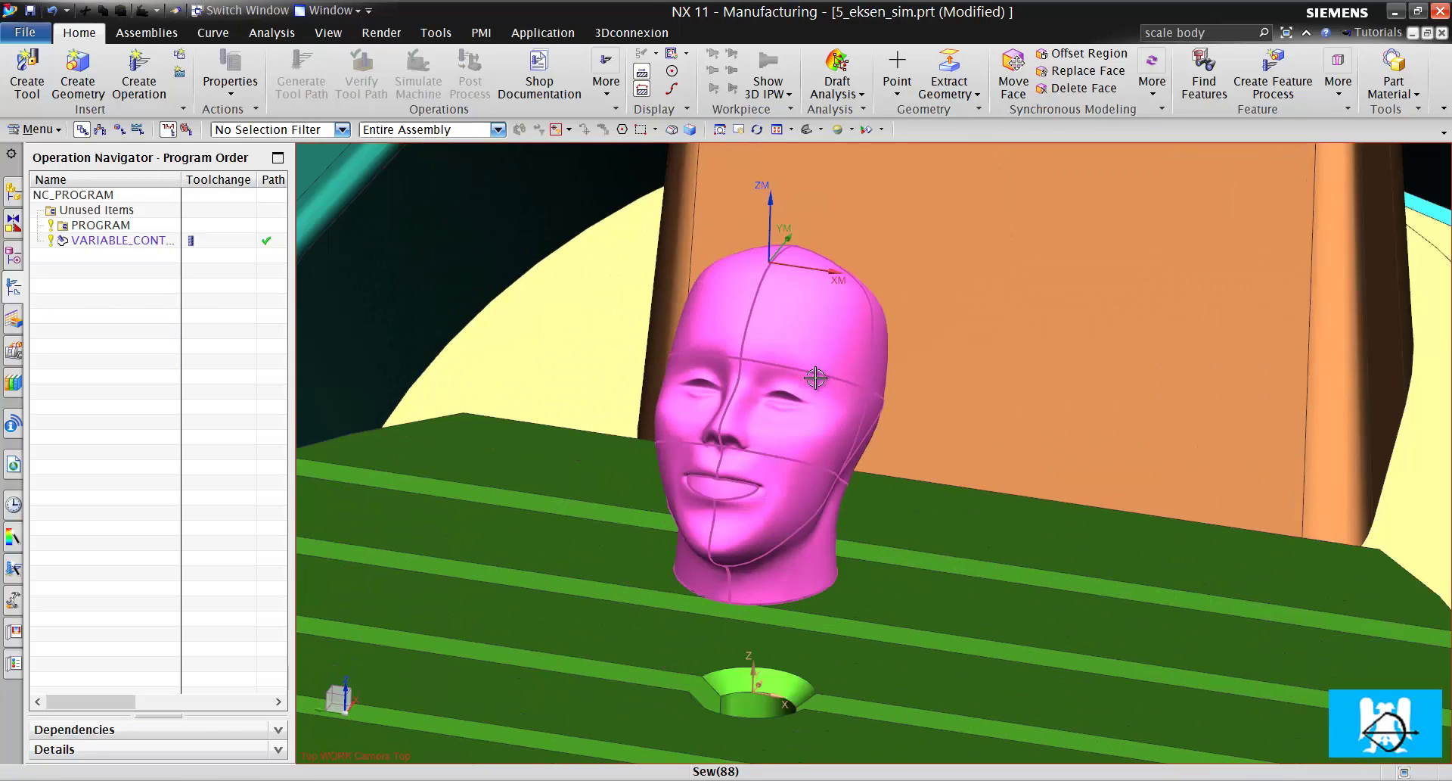
{"action": "scroll", "coordinate": [837, 389], "scroll_direction": "down", "scroll_amount": 3}
Orbit and zoom to inspect the head-shaped workpiece on the rotary table.
{"action": "middle_click_drag", "start_coordinate": [836, 388], "coordinate": [892, 383]}
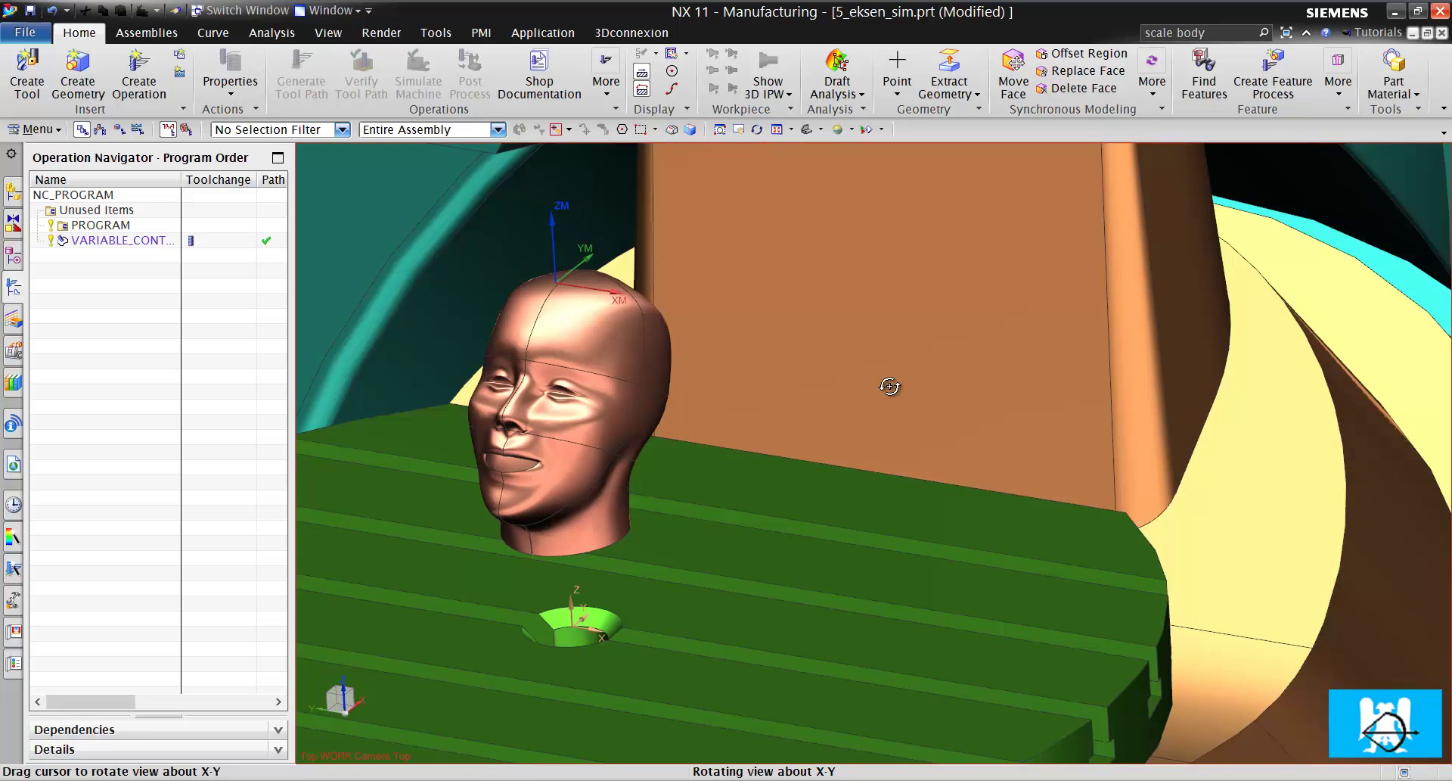
{"action": "scroll", "coordinate": [892, 383], "scroll_direction": "up", "scroll_amount": 4}
{"action": "scroll", "coordinate": [769, 411], "scroll_direction": "down", "scroll_amount": 3}
{"action": "scroll", "coordinate": [773, 408], "scroll_direction": "down", "scroll_amount": 2}
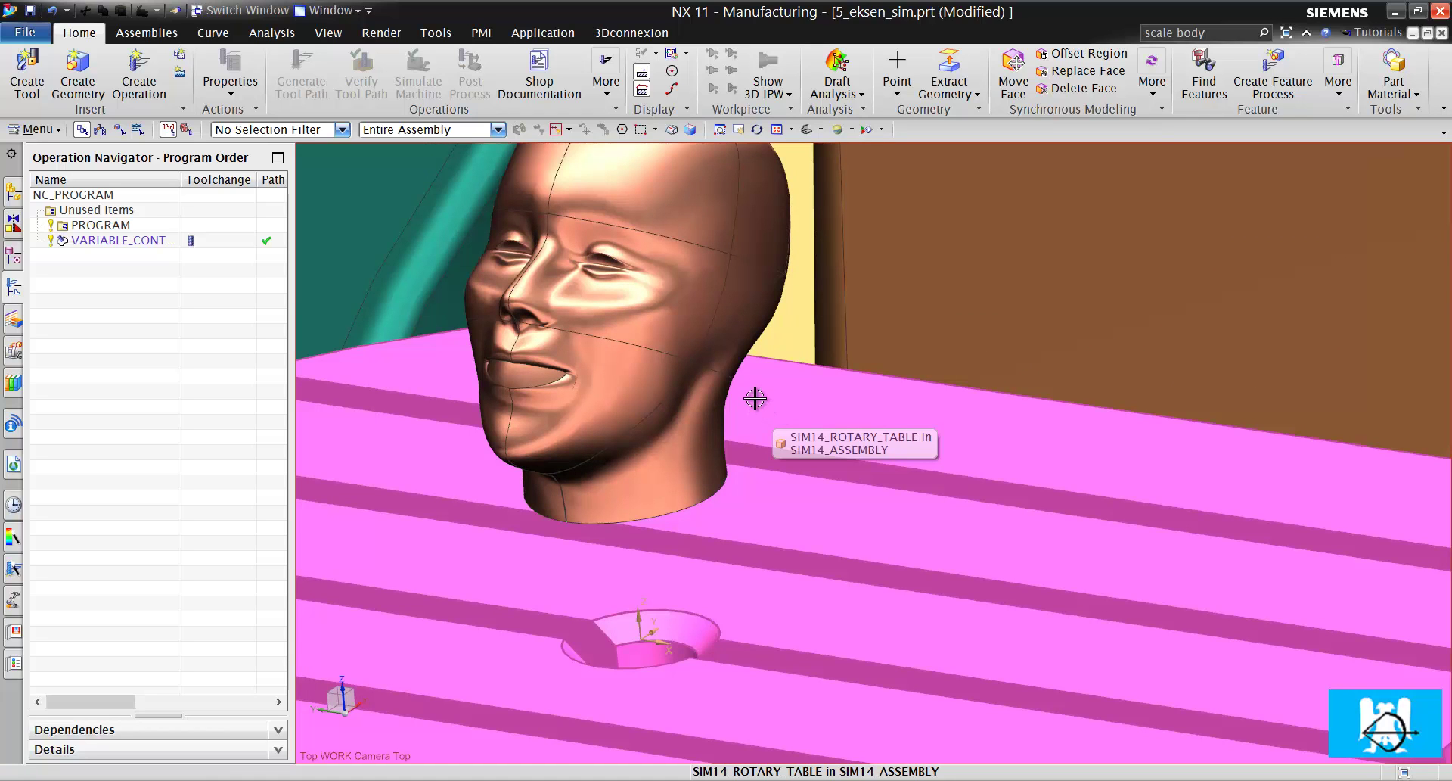
{"action": "scroll", "coordinate": [679, 296], "scroll_direction": "up", "scroll_amount": 3}
{"action": "scroll", "coordinate": [669, 280], "scroll_direction": "down", "scroll_amount": 3}
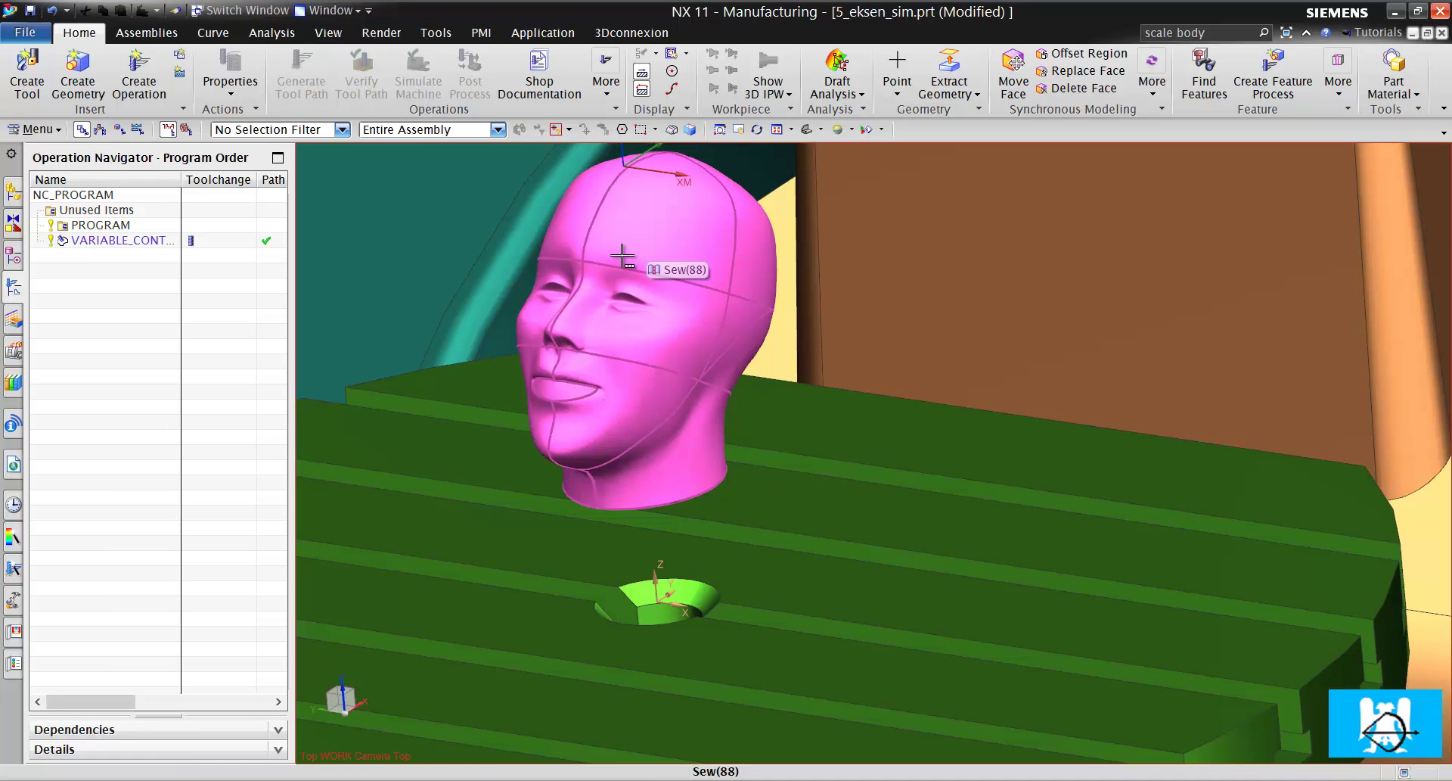
{"action": "scroll", "coordinate": [622, 257], "scroll_direction": "up", "scroll_amount": 4}
{"action": "scroll", "coordinate": [702, 335], "scroll_direction": "down", "scroll_amount": 3}
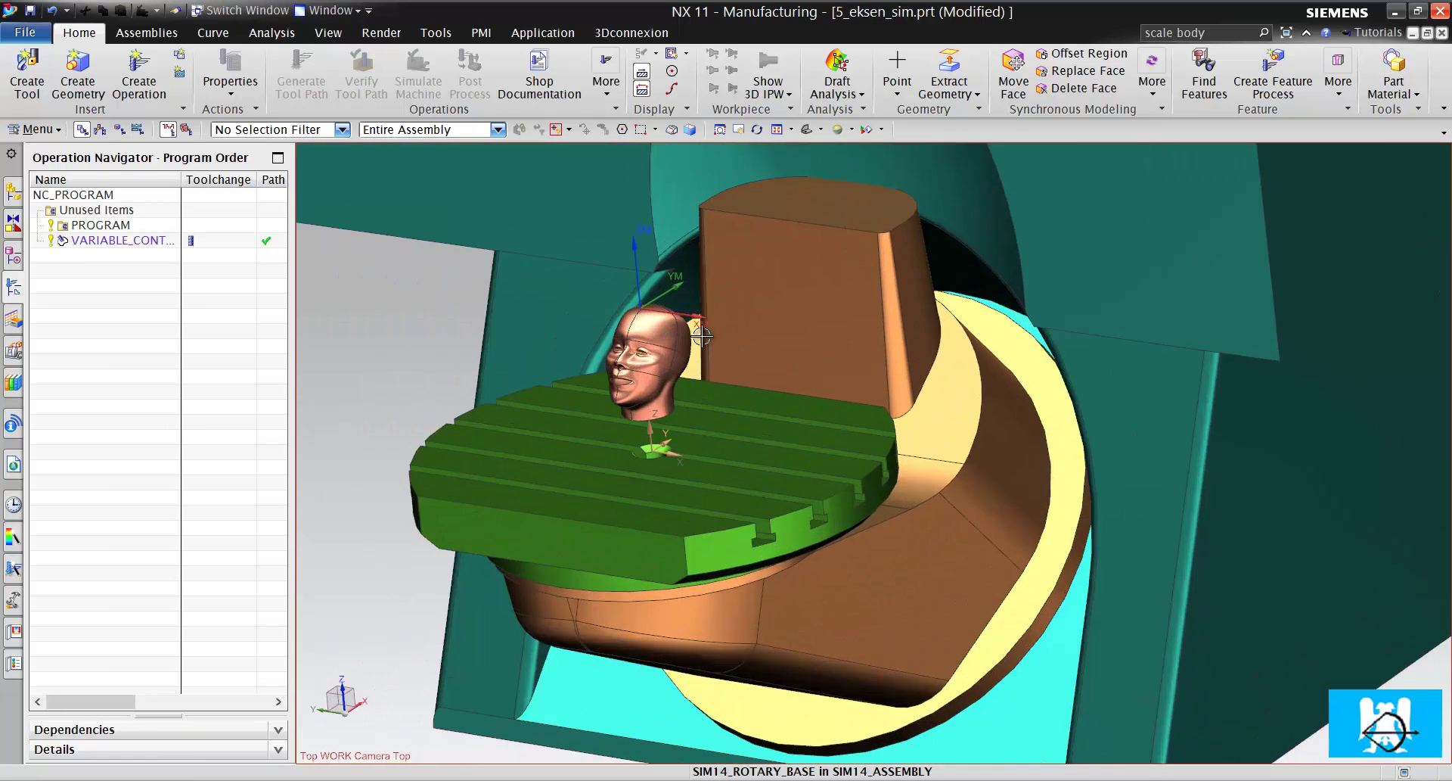
{"action": "scroll", "coordinate": [702, 335], "scroll_direction": "down", "scroll_amount": 6}
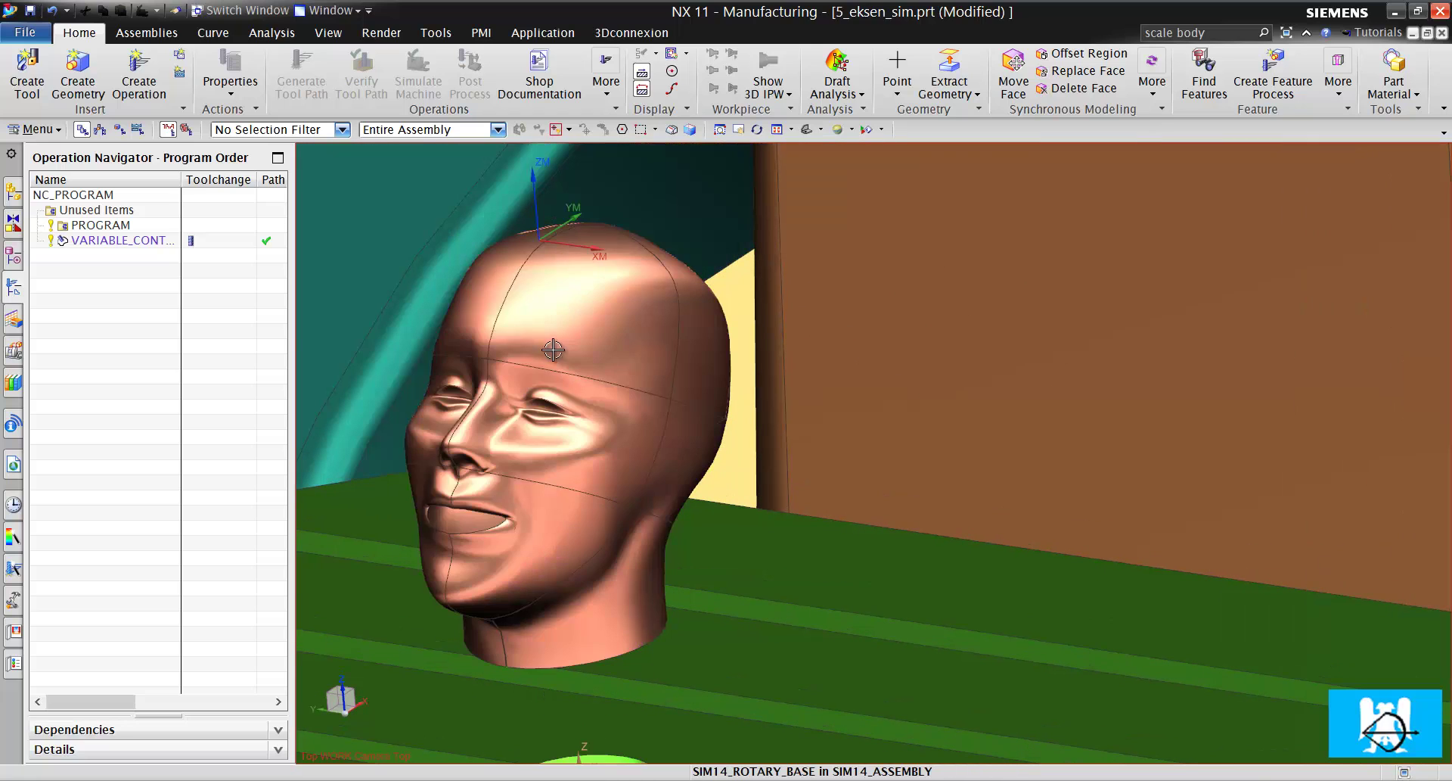
Replay the VARIABLE_CONTOUR_COPY tool path, jumping the tool to motions 21, 45, 117 and 418.
{"action": "left_click", "coordinate": [119, 244]}
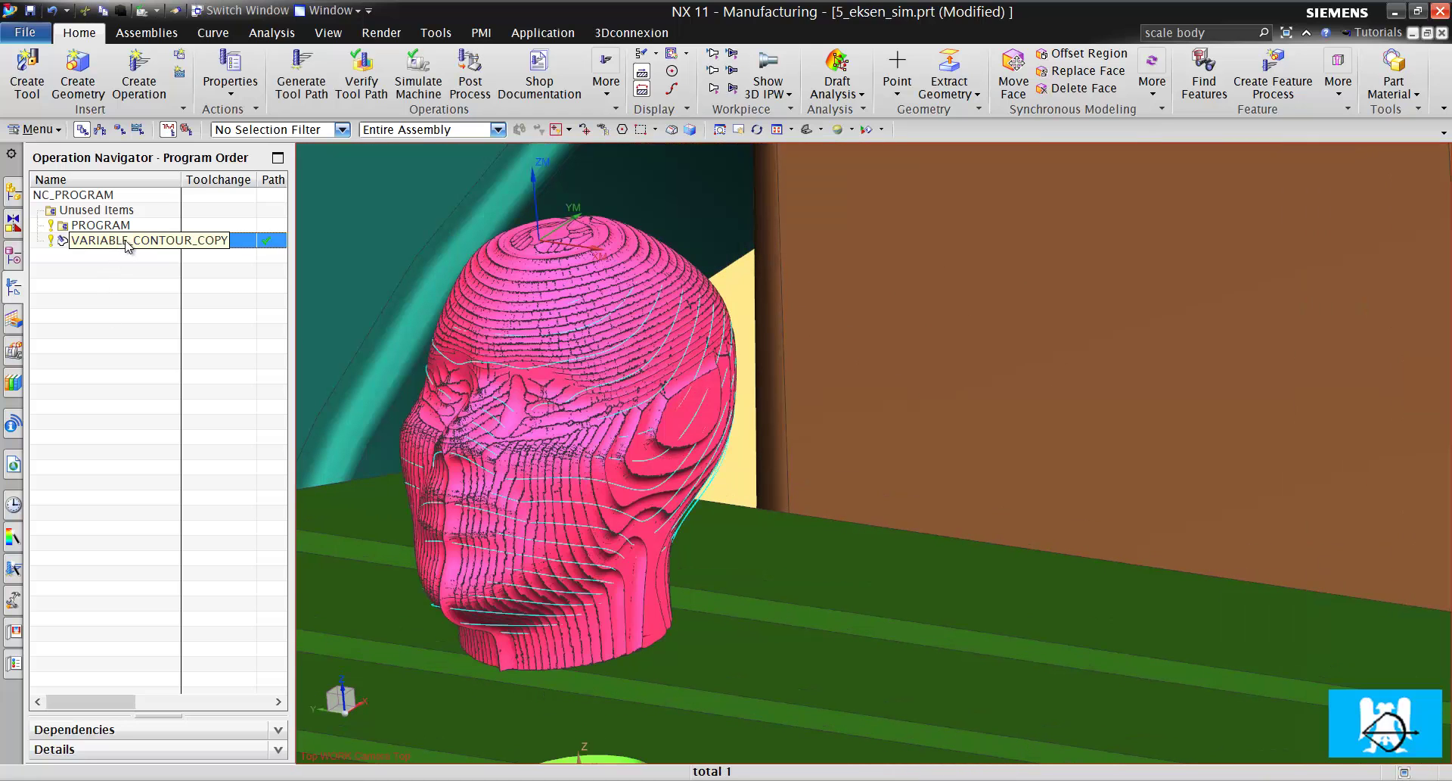
{"action": "double_click", "coordinate": [132, 242]}
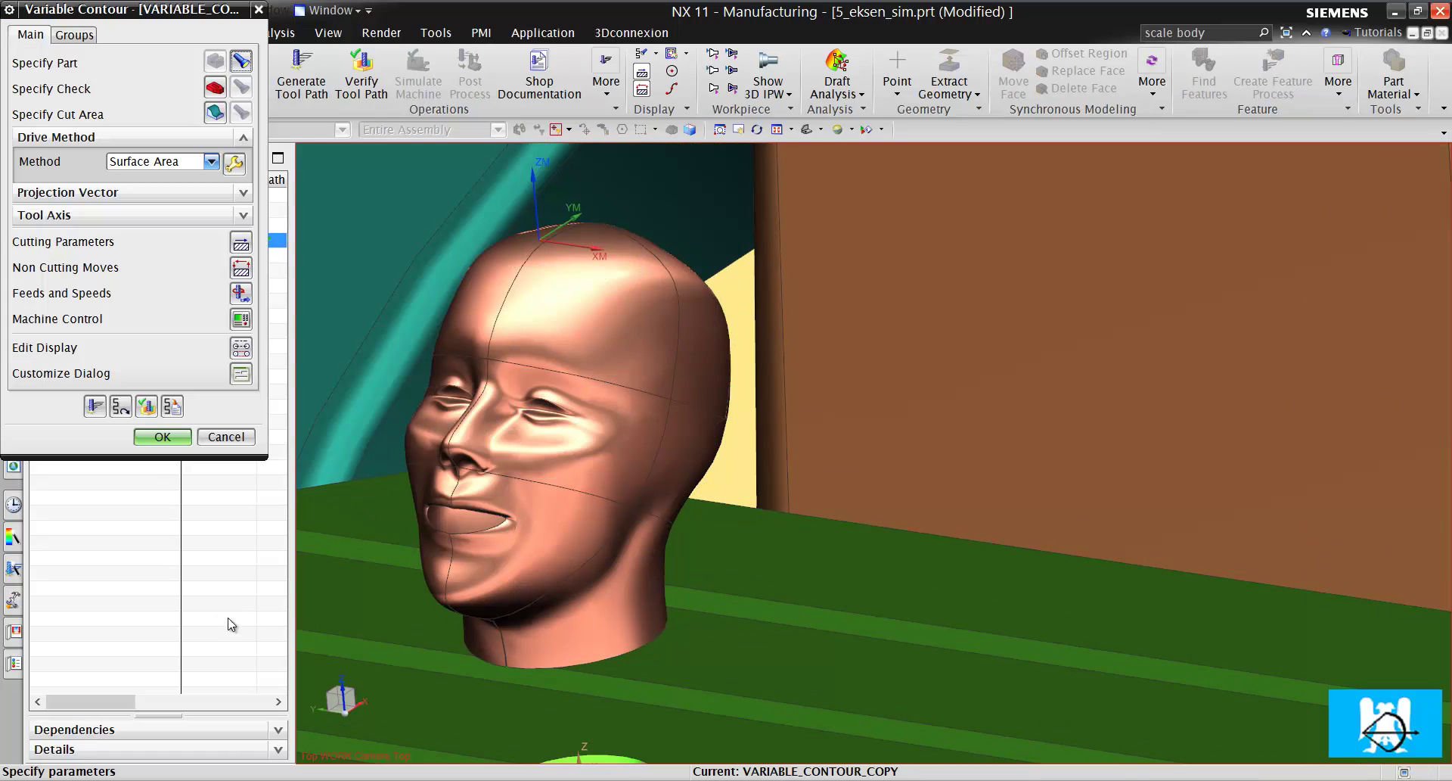
{"action": "left_click", "coordinate": [146, 408]}
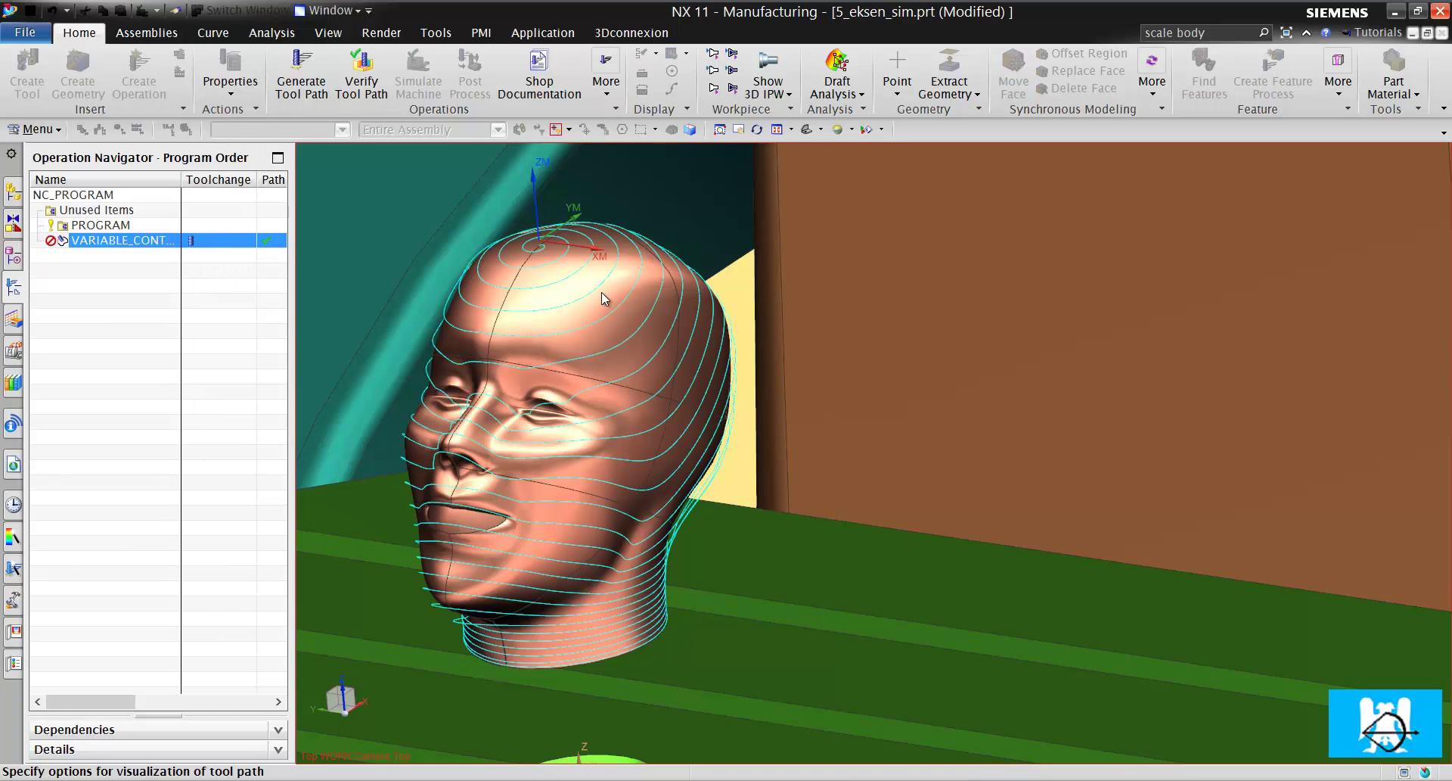
{"action": "left_click", "coordinate": [602, 263]}
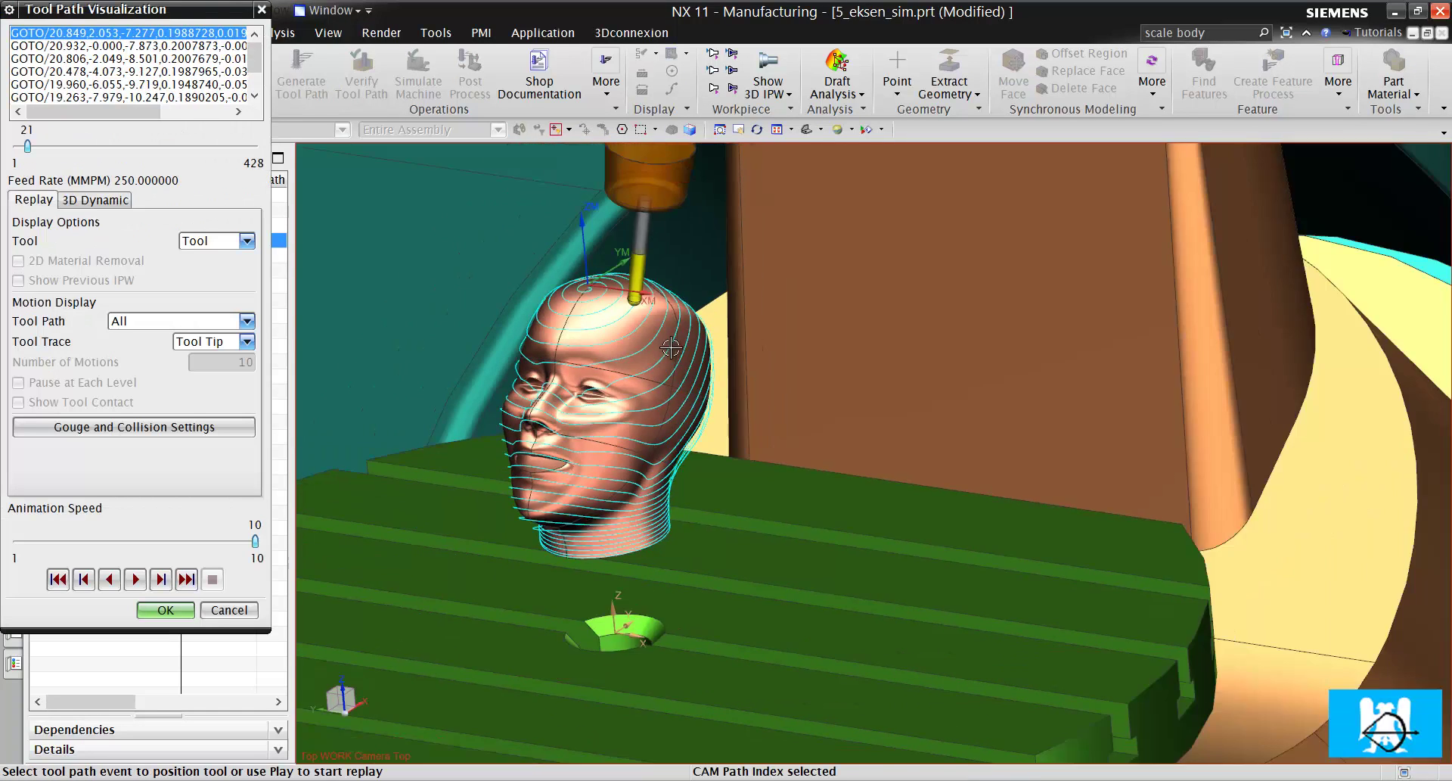
{"action": "left_click", "coordinate": [641, 354]}
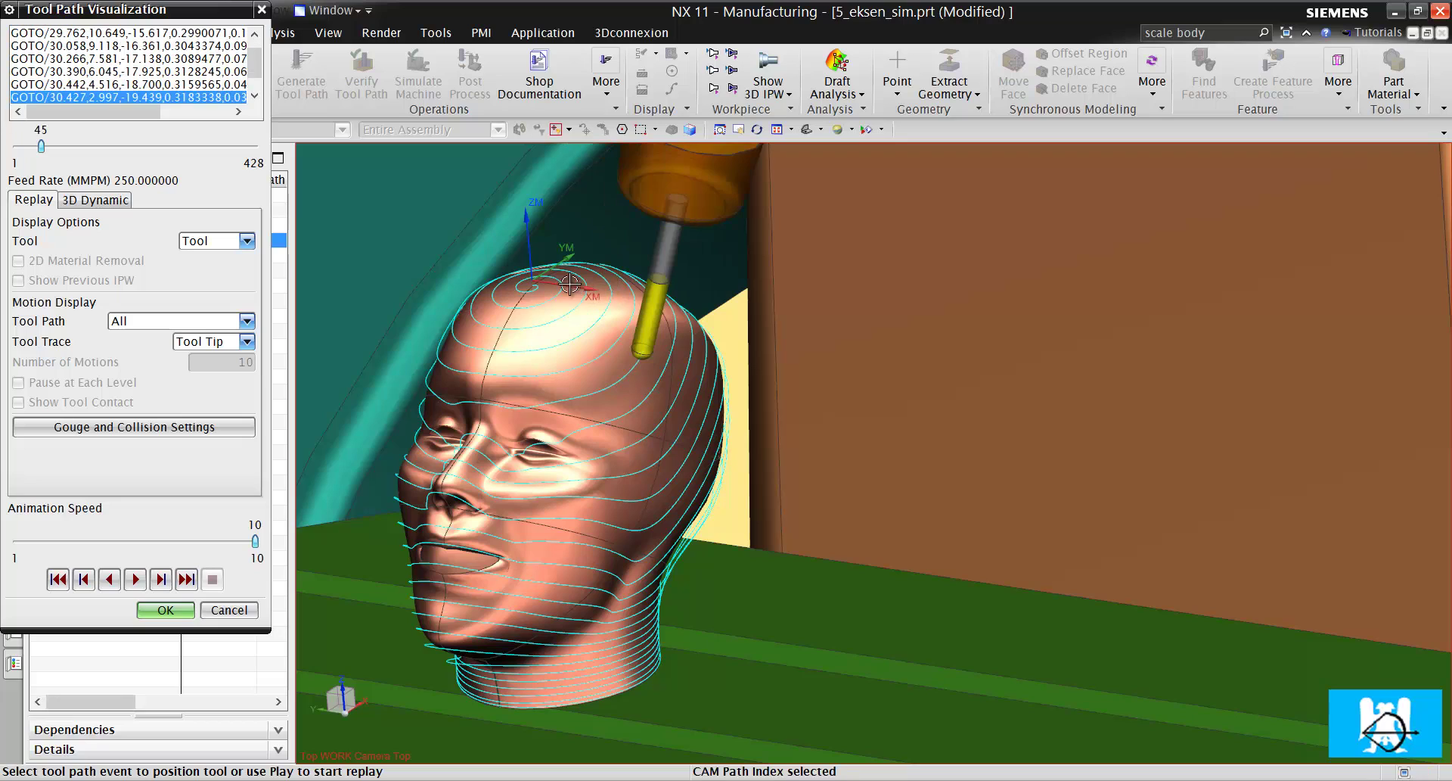
{"action": "left_click", "coordinate": [659, 488]}
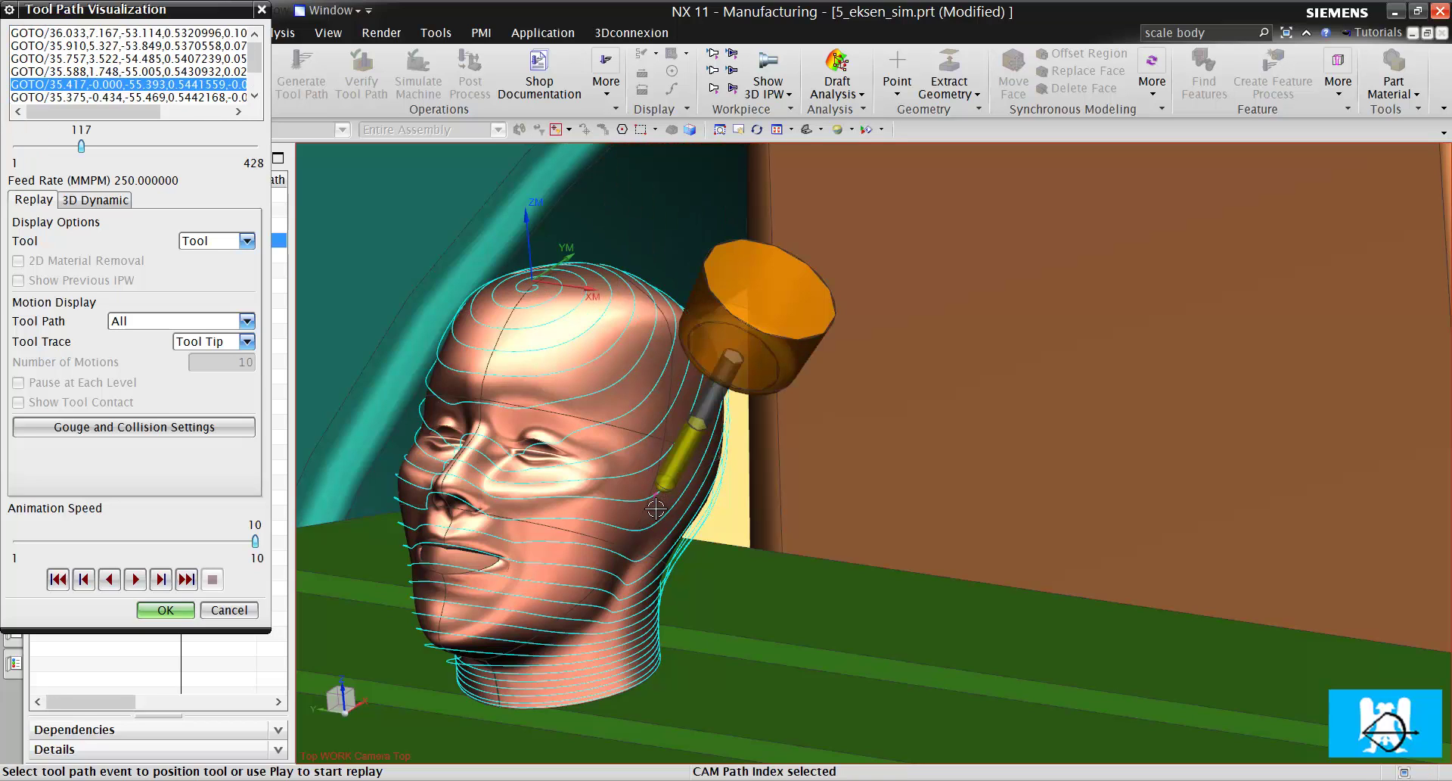
{"action": "left_click", "coordinate": [652, 565]}
{"action": "left_click", "coordinate": [643, 630]}
{"action": "left_click", "coordinate": [648, 687]}
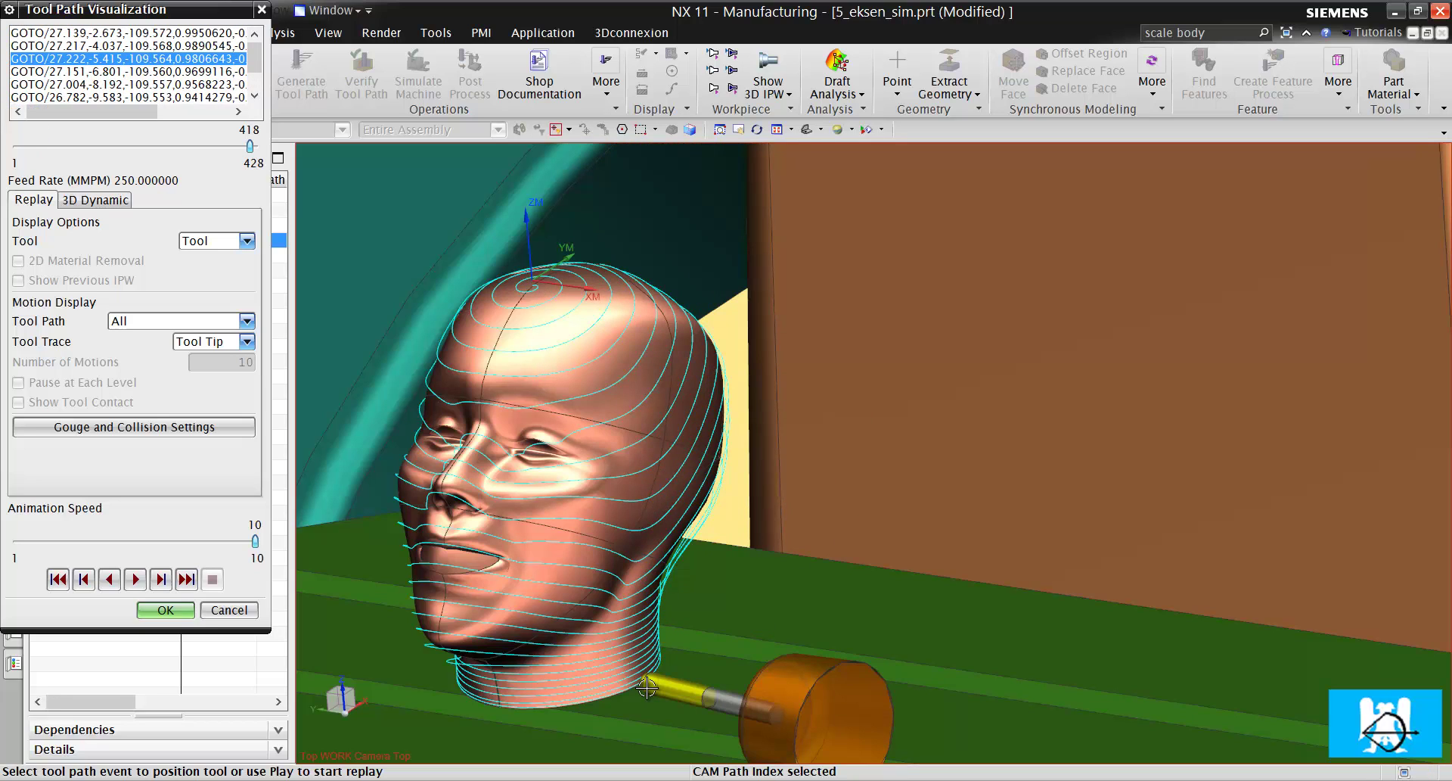
Orbit and zoom around the head and tool at motion 418, then close the replay.
{"action": "scroll", "coordinate": [710, 439], "scroll_direction": "down", "scroll_amount": 5}
{"action": "scroll", "coordinate": [684, 424], "scroll_direction": "up", "scroll_amount": 3}
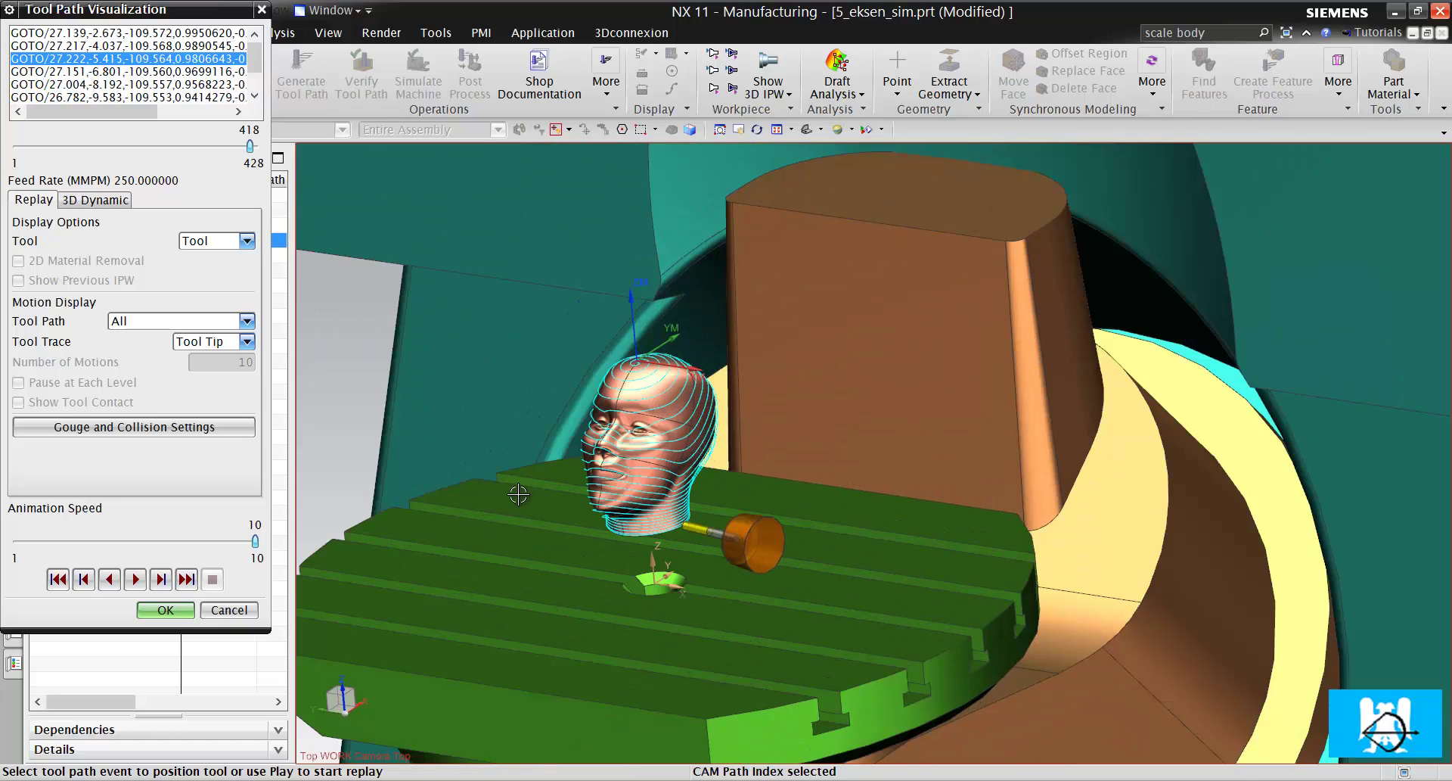
{"action": "middle_click_drag", "start_coordinate": [566, 523], "coordinate": [839, 446]}
{"action": "scroll", "coordinate": [849, 444], "scroll_direction": "up", "scroll_amount": 2}
{"action": "scroll", "coordinate": [926, 371], "scroll_direction": "up", "scroll_amount": 2}
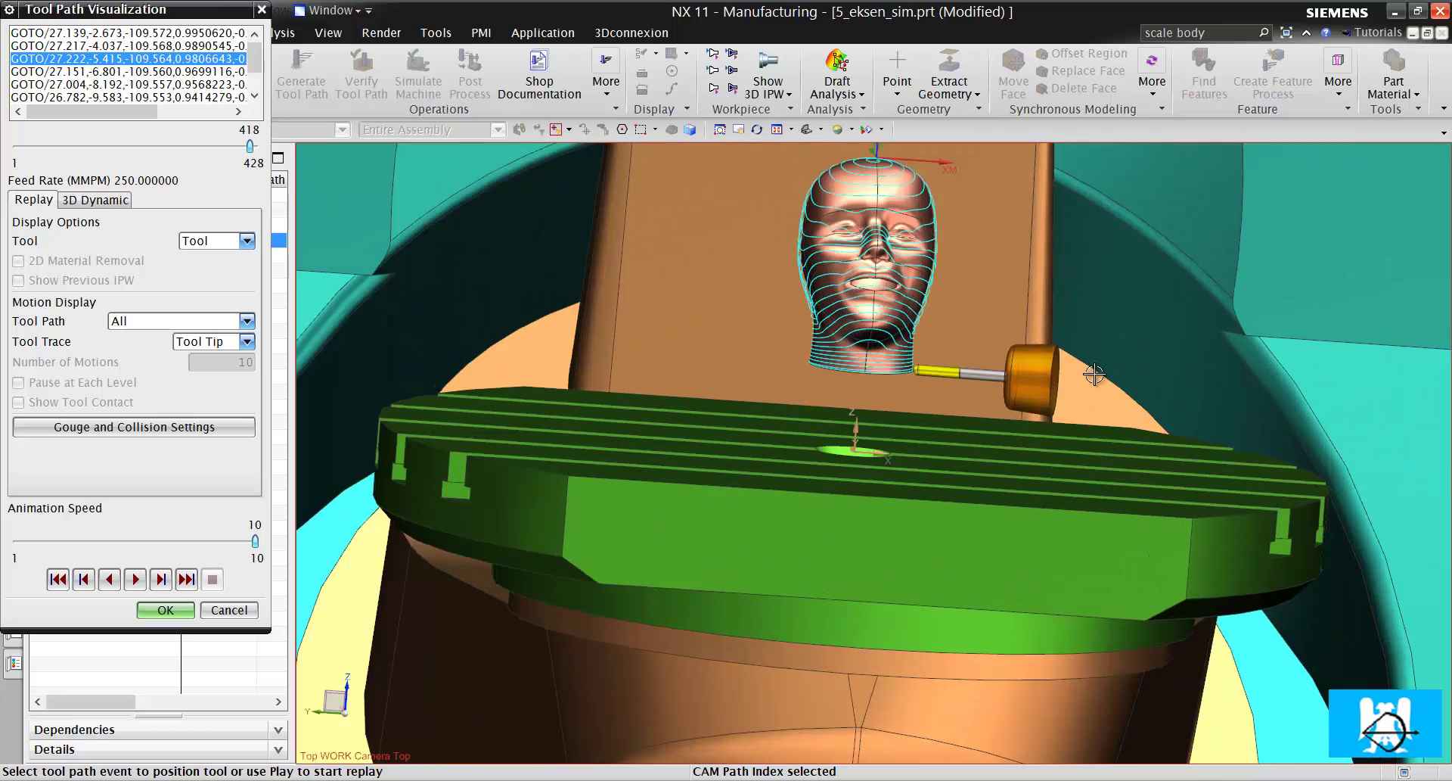
{"action": "scroll", "coordinate": [1075, 377], "scroll_direction": "up", "scroll_amount": 2}
{"action": "scroll", "coordinate": [783, 365], "scroll_direction": "up", "scroll_amount": 3}
{"action": "scroll", "coordinate": [782, 365], "scroll_direction": "down", "scroll_amount": 4}
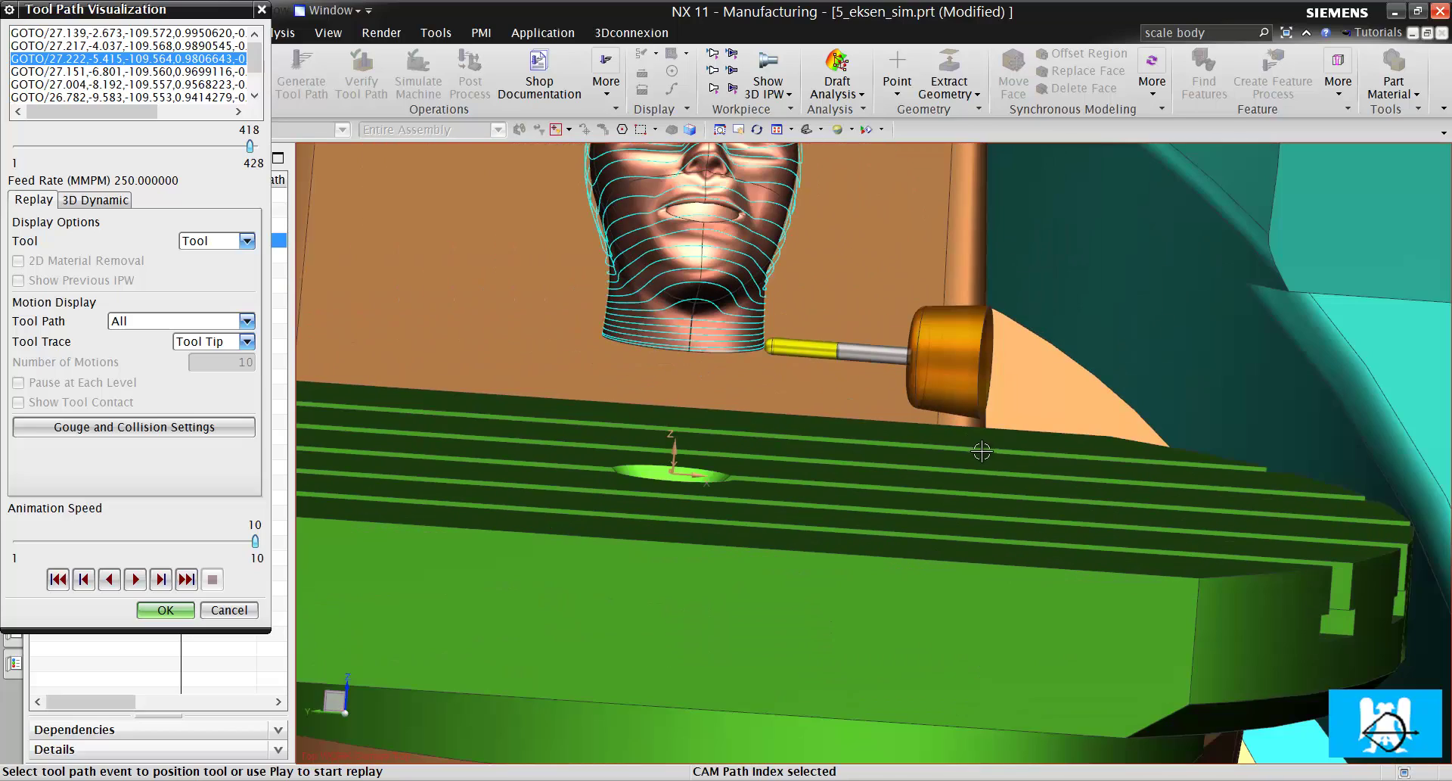
{"action": "middle_click_drag", "start_coordinate": [982, 450], "coordinate": [1013, 362]}
{"action": "scroll", "coordinate": [1013, 357], "scroll_direction": "up", "scroll_amount": 3}
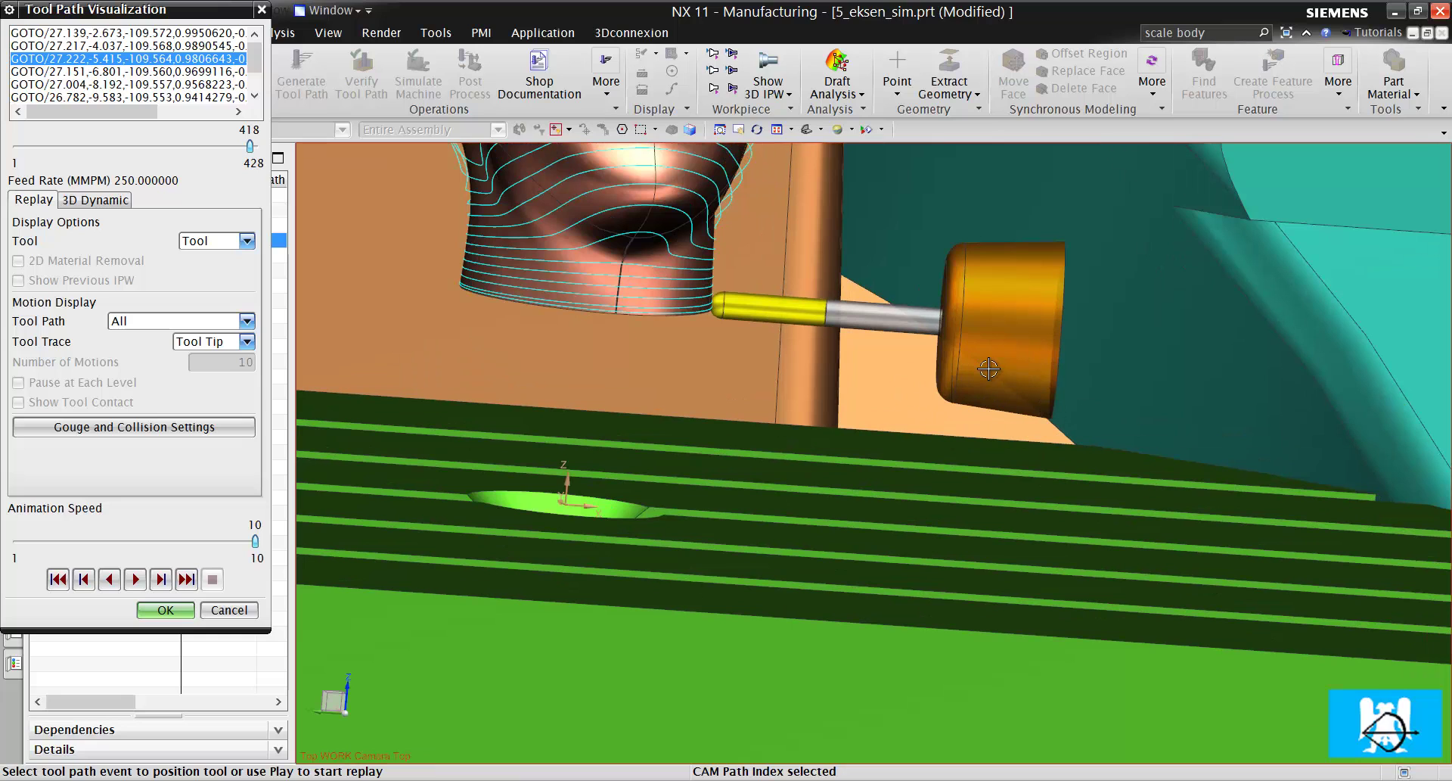
{"action": "scroll", "coordinate": [991, 345], "scroll_direction": "down", "scroll_amount": 3}
{"action": "scroll", "coordinate": [1128, 430], "scroll_direction": "up", "scroll_amount": 3}
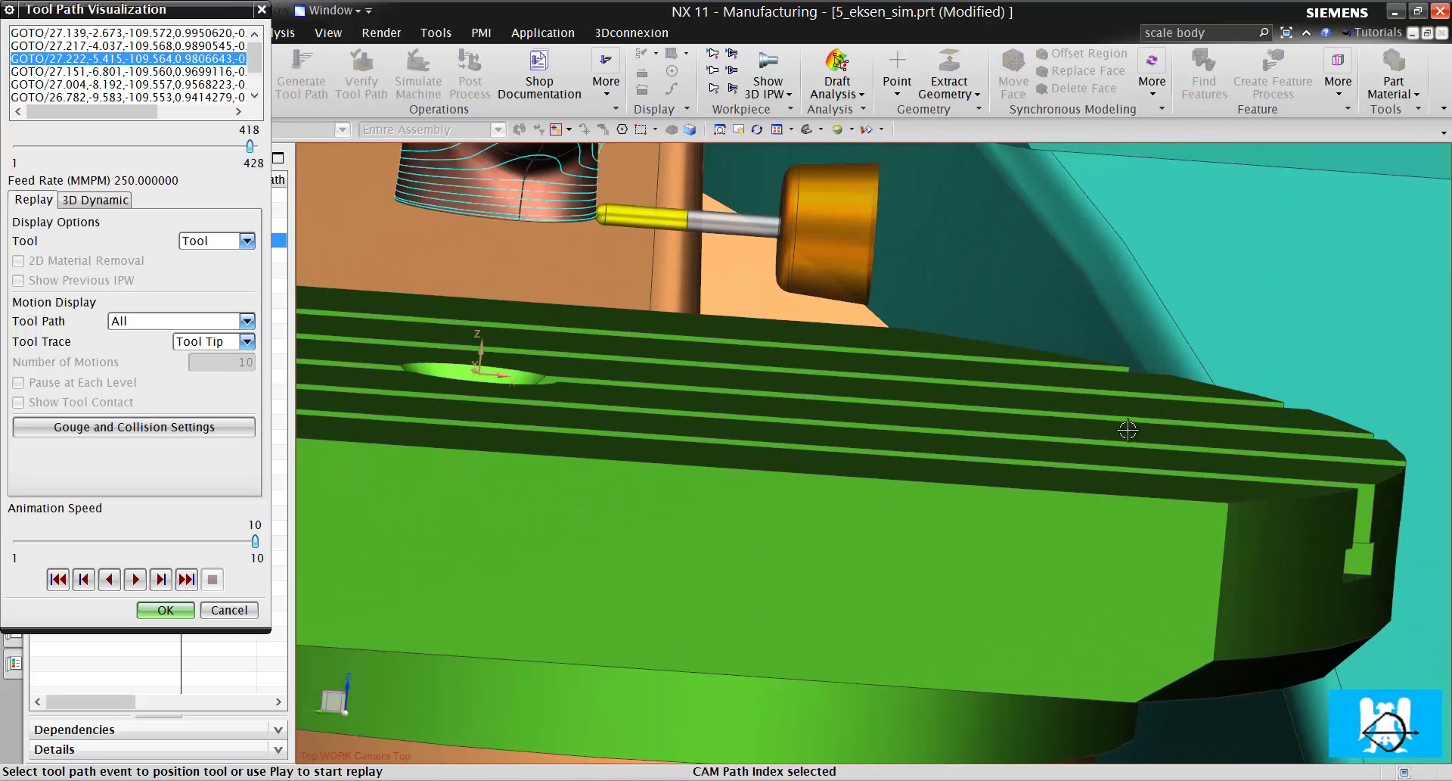
{"action": "scroll", "coordinate": [896, 298], "scroll_direction": "down", "scroll_amount": 3}
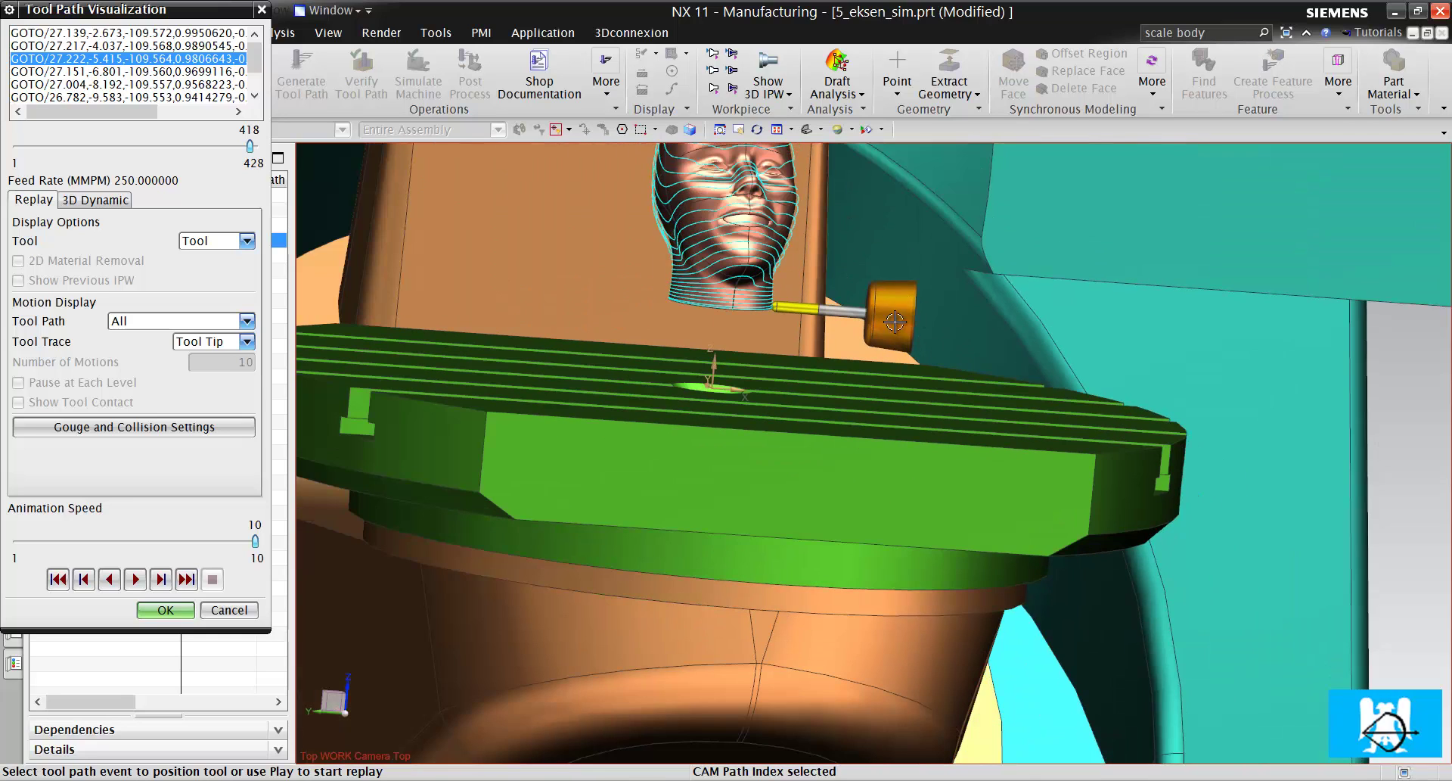
{"action": "scroll", "coordinate": [895, 321], "scroll_direction": "down", "scroll_amount": 5}
{"action": "scroll", "coordinate": [897, 379], "scroll_direction": "up", "scroll_amount": 5}
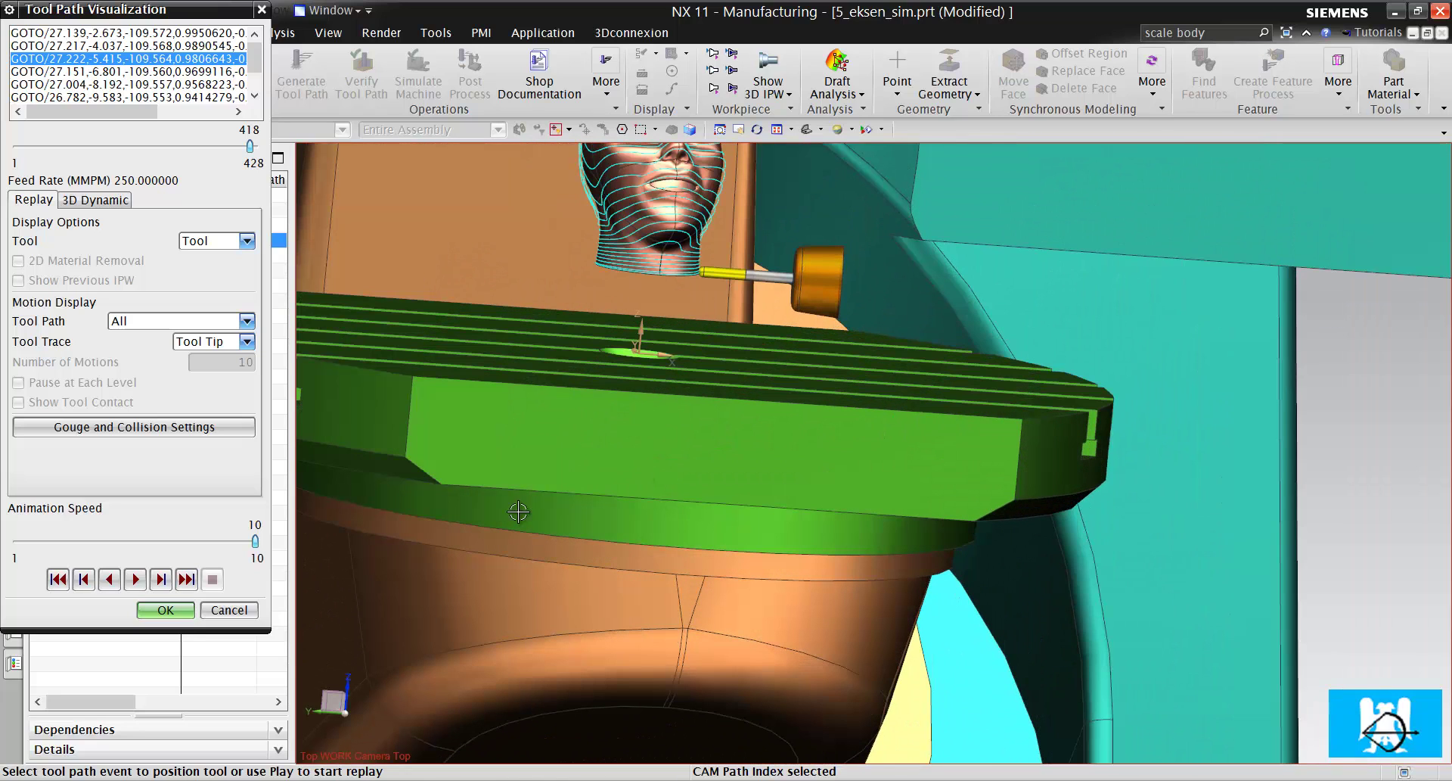
{"action": "left_click", "coordinate": [166, 610]}
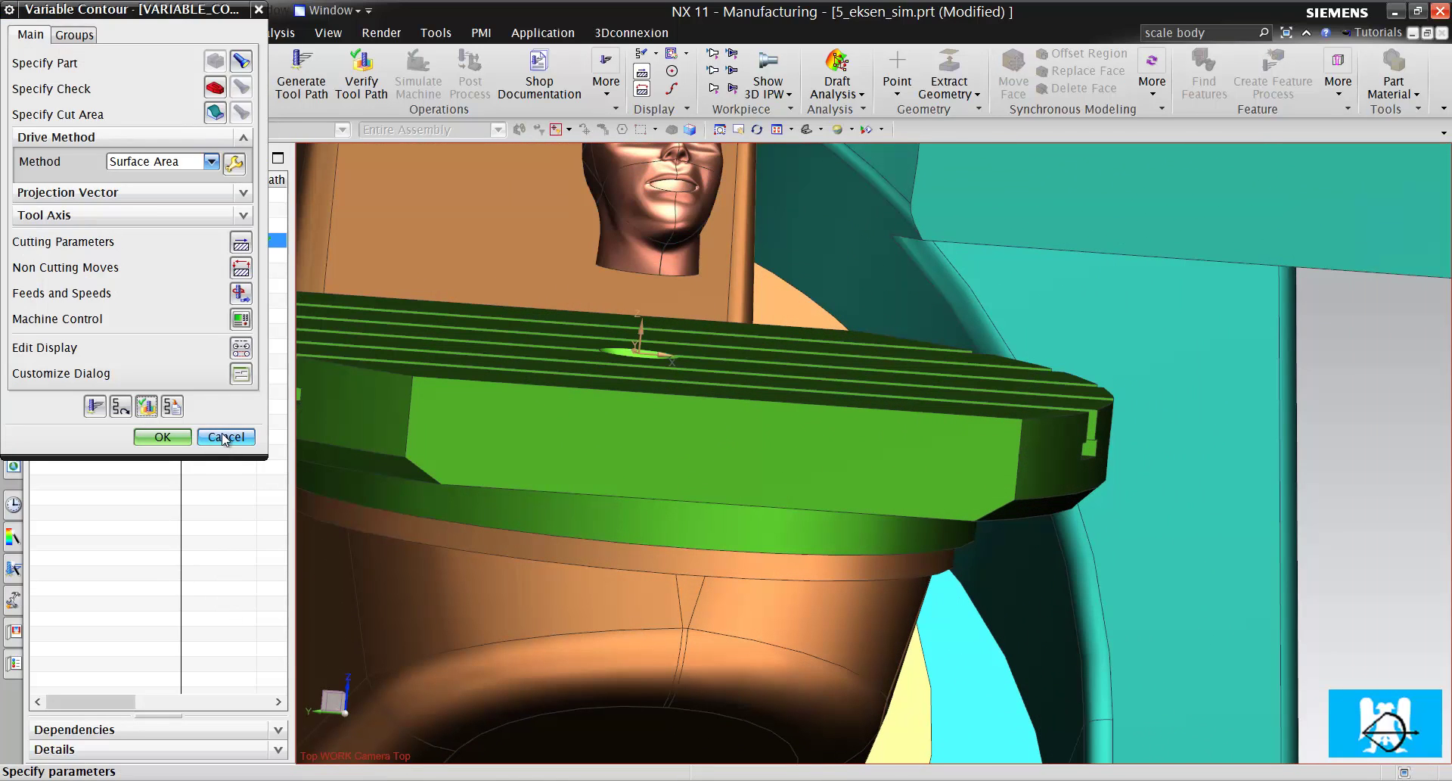
Leave the operation dialog, show axis positions and the NC execution view, and play the simulation.
{"action": "left_click", "coordinate": [227, 438]}
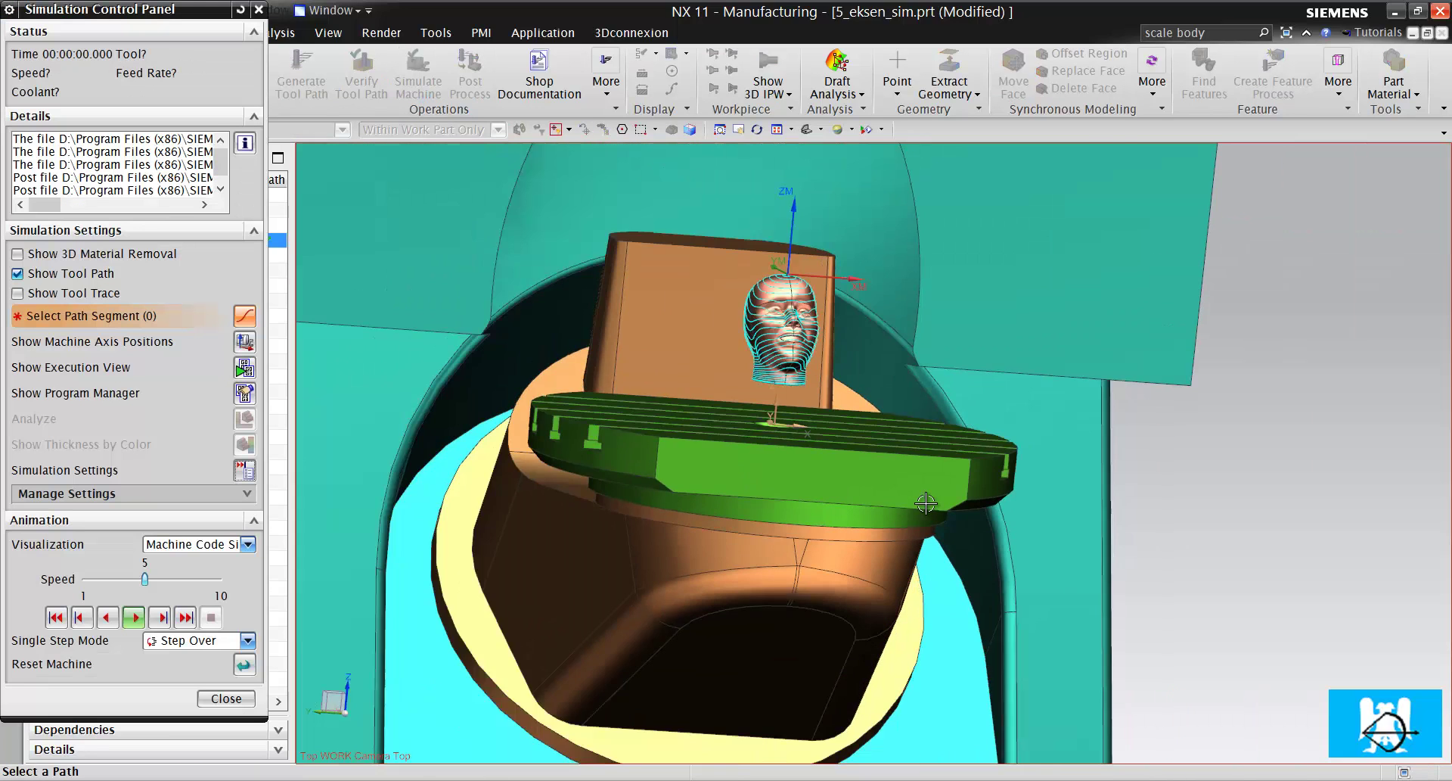
{"action": "middle_click_drag", "start_coordinate": [846, 459], "coordinate": [804, 492]}
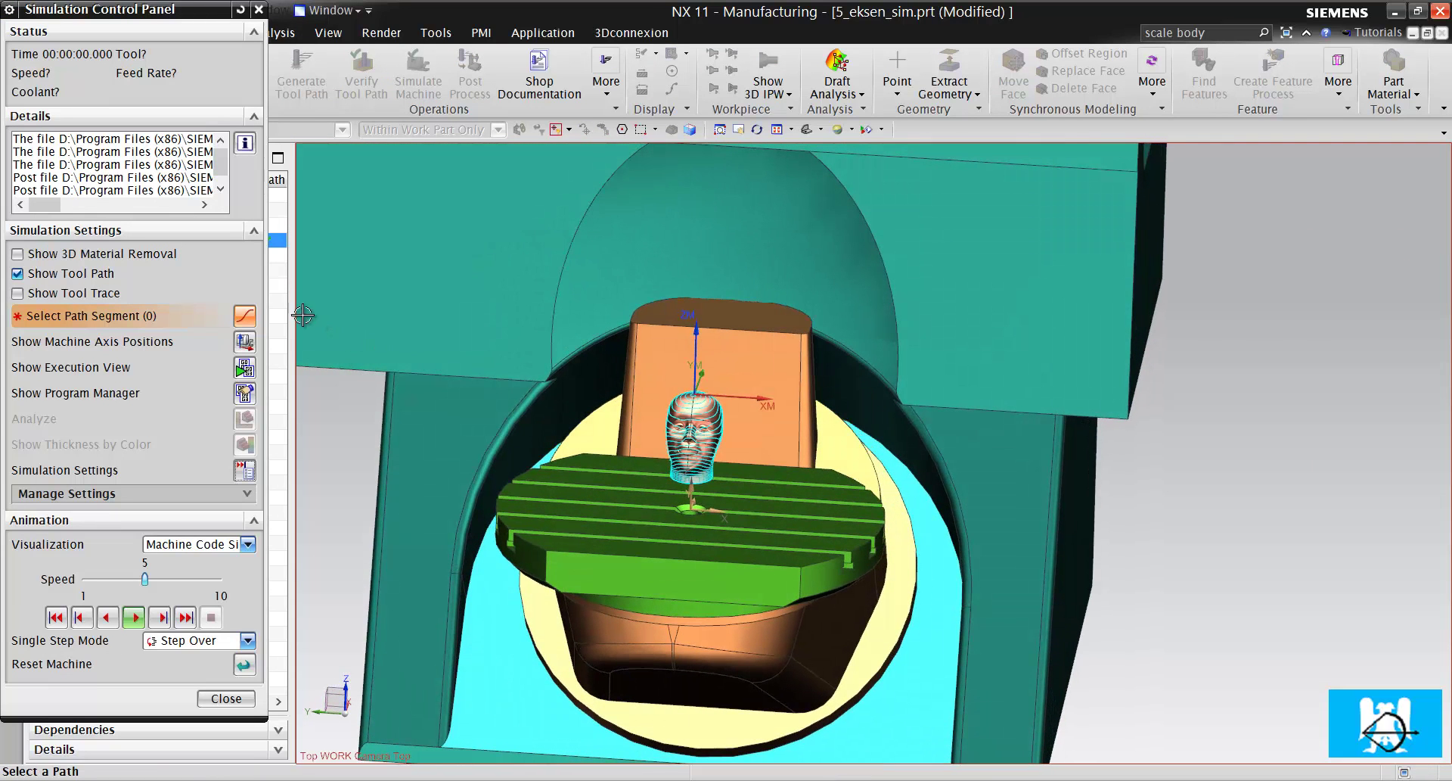
{"action": "left_click", "coordinate": [244, 342]}
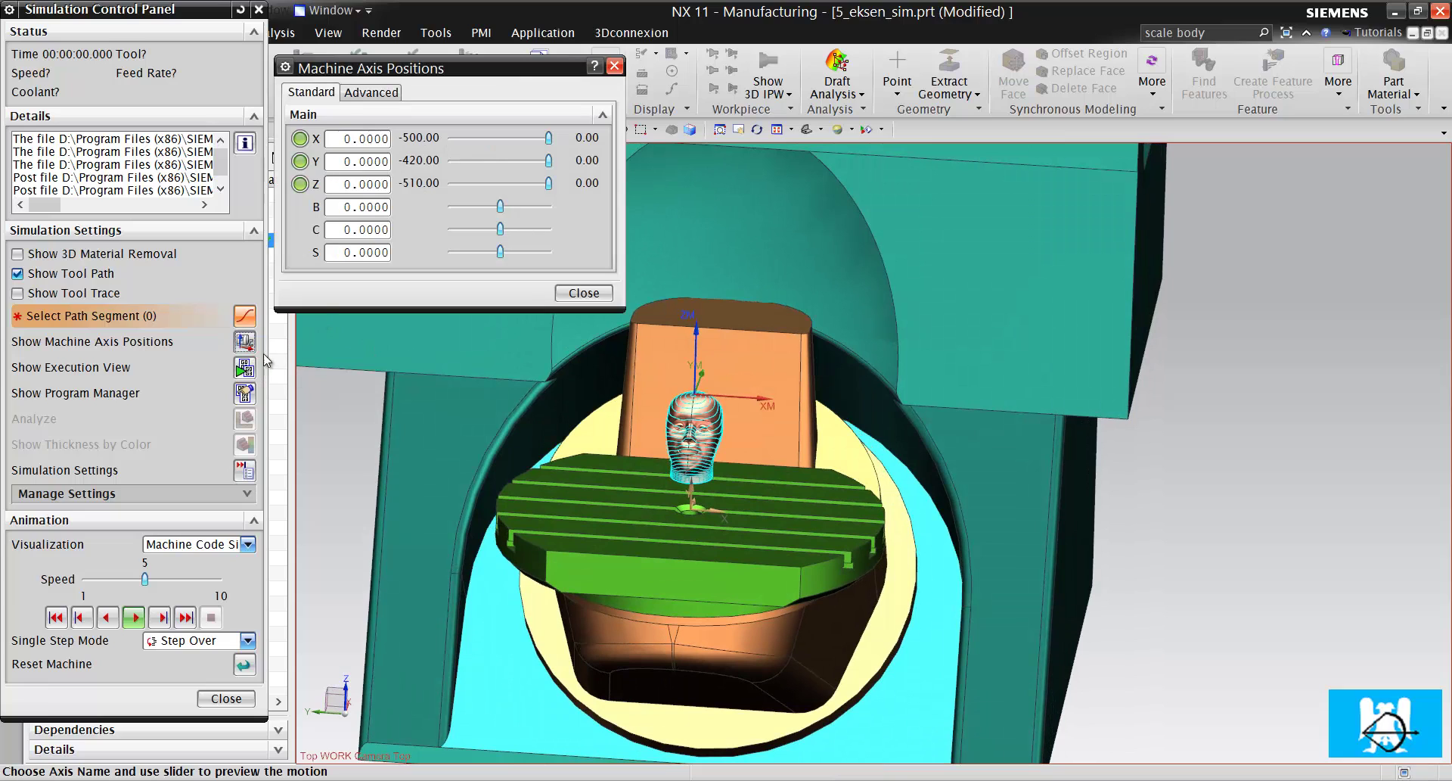
{"action": "left_click", "coordinate": [245, 368]}
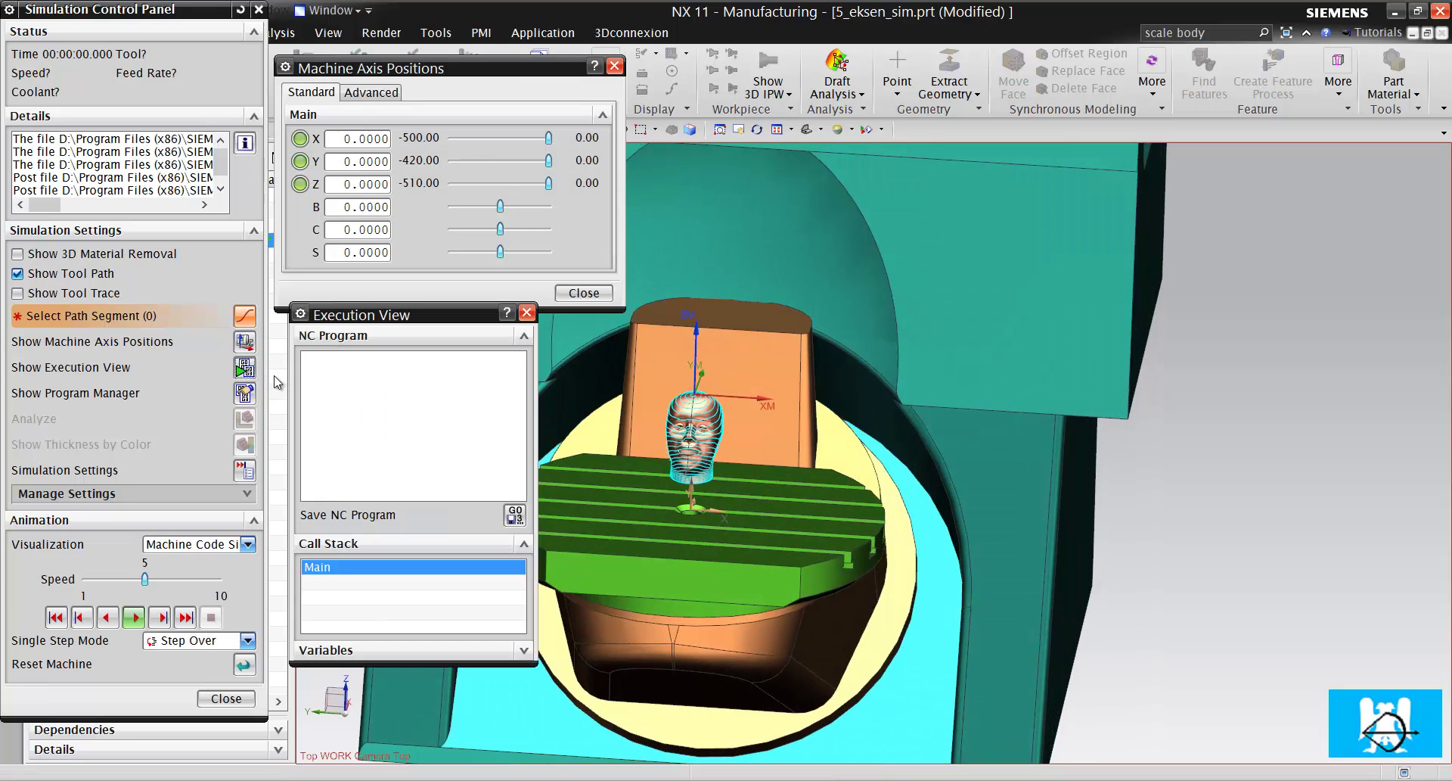
{"action": "left_click", "coordinate": [137, 618]}
{"action": "middle_click_drag", "start_coordinate": [923, 469], "coordinate": [956, 461]}
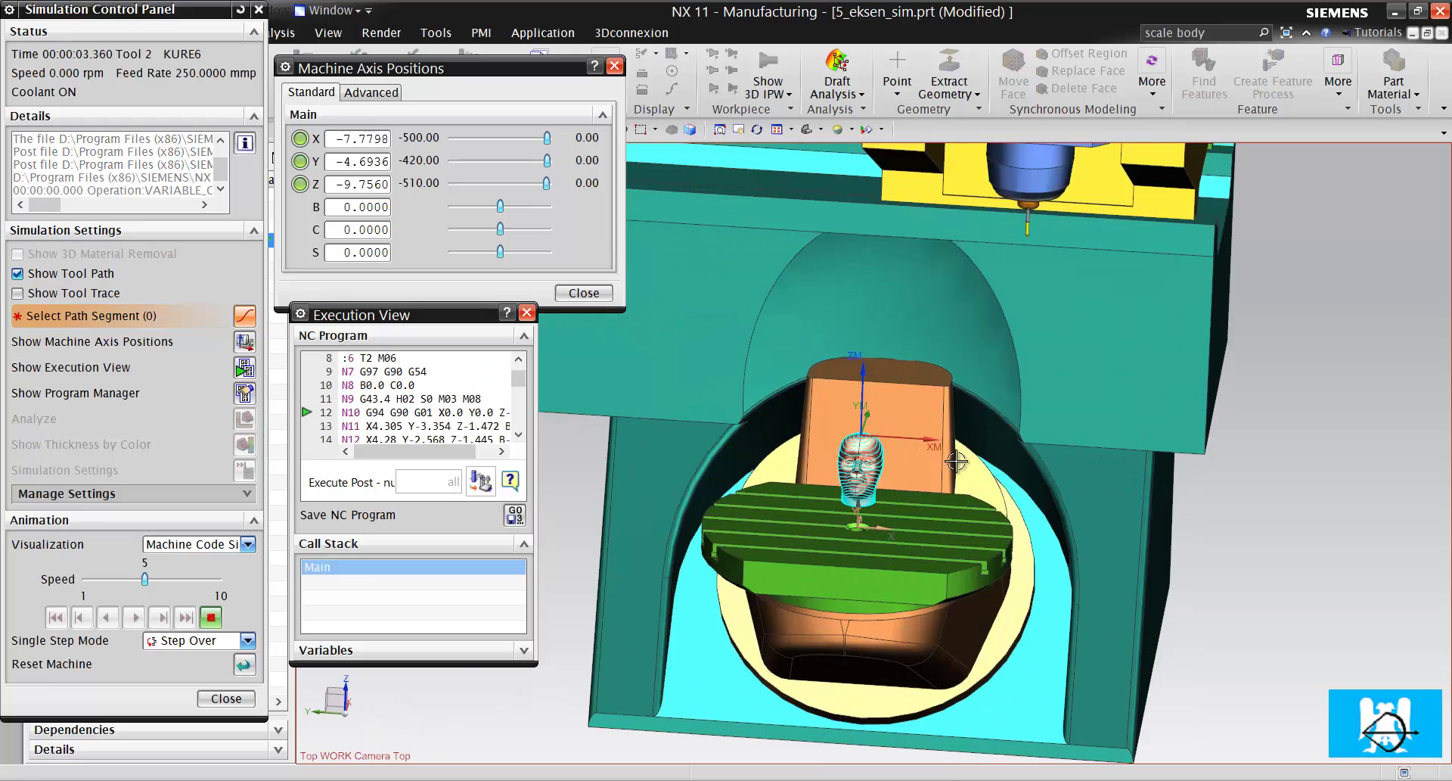
Raise the animation speed to 7 and bring the axis positions readout to the front.
{"action": "left_click", "coordinate": [200, 580]}
{"action": "left_click", "coordinate": [201, 580]}
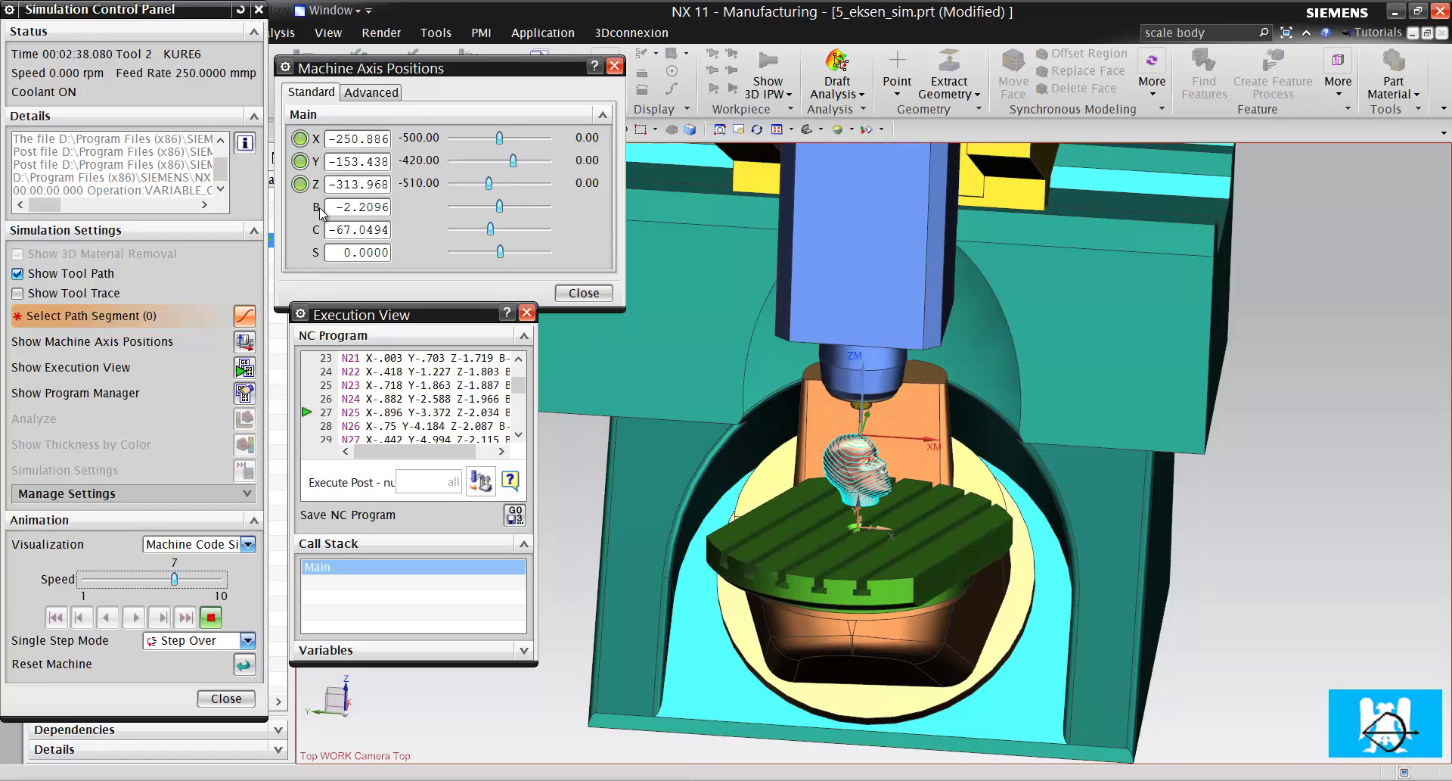
{"action": "left_click", "coordinate": [330, 229]}
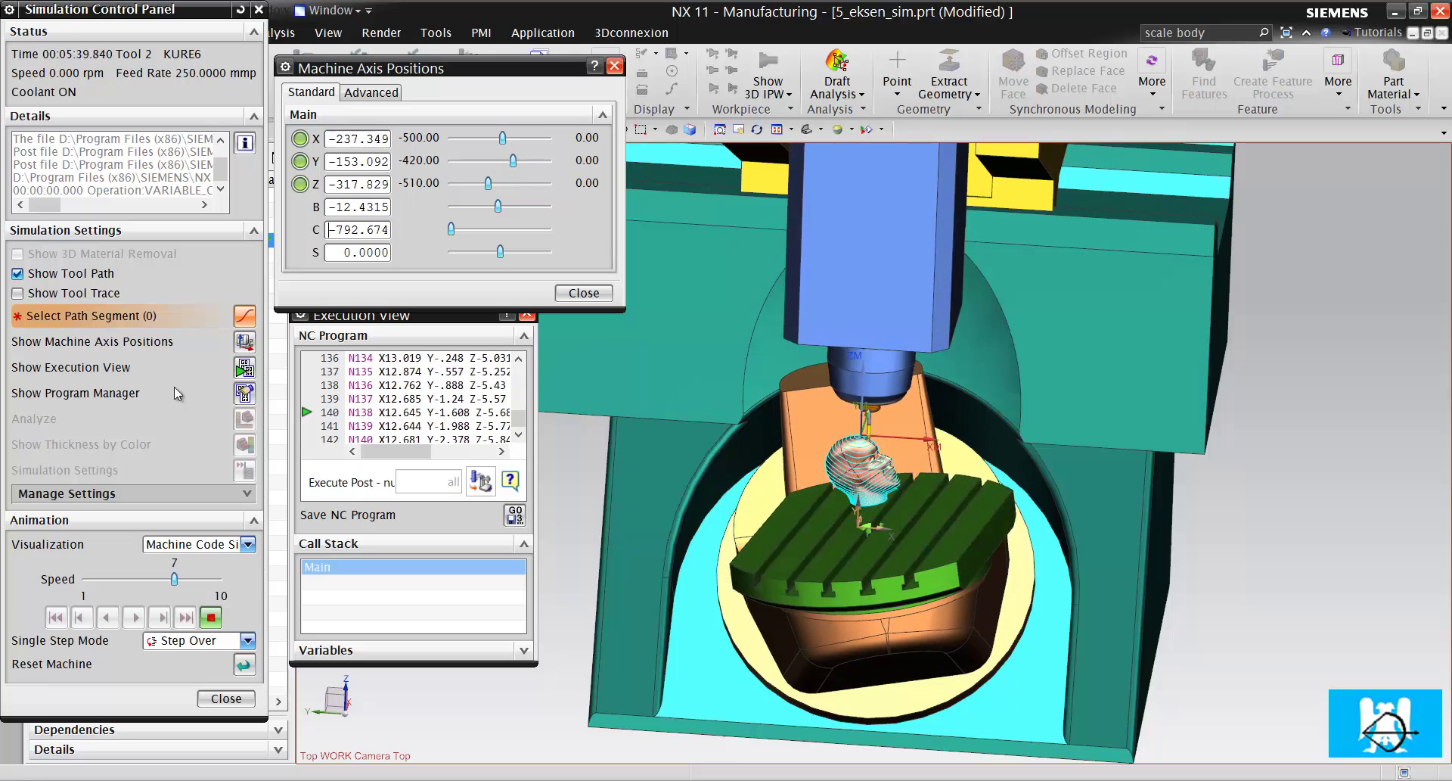
Raise the animation speed to 9 and zoom in to watch the tool cut the head.
{"action": "left_click", "coordinate": [213, 580]}
{"action": "left_click", "coordinate": [213, 579]}
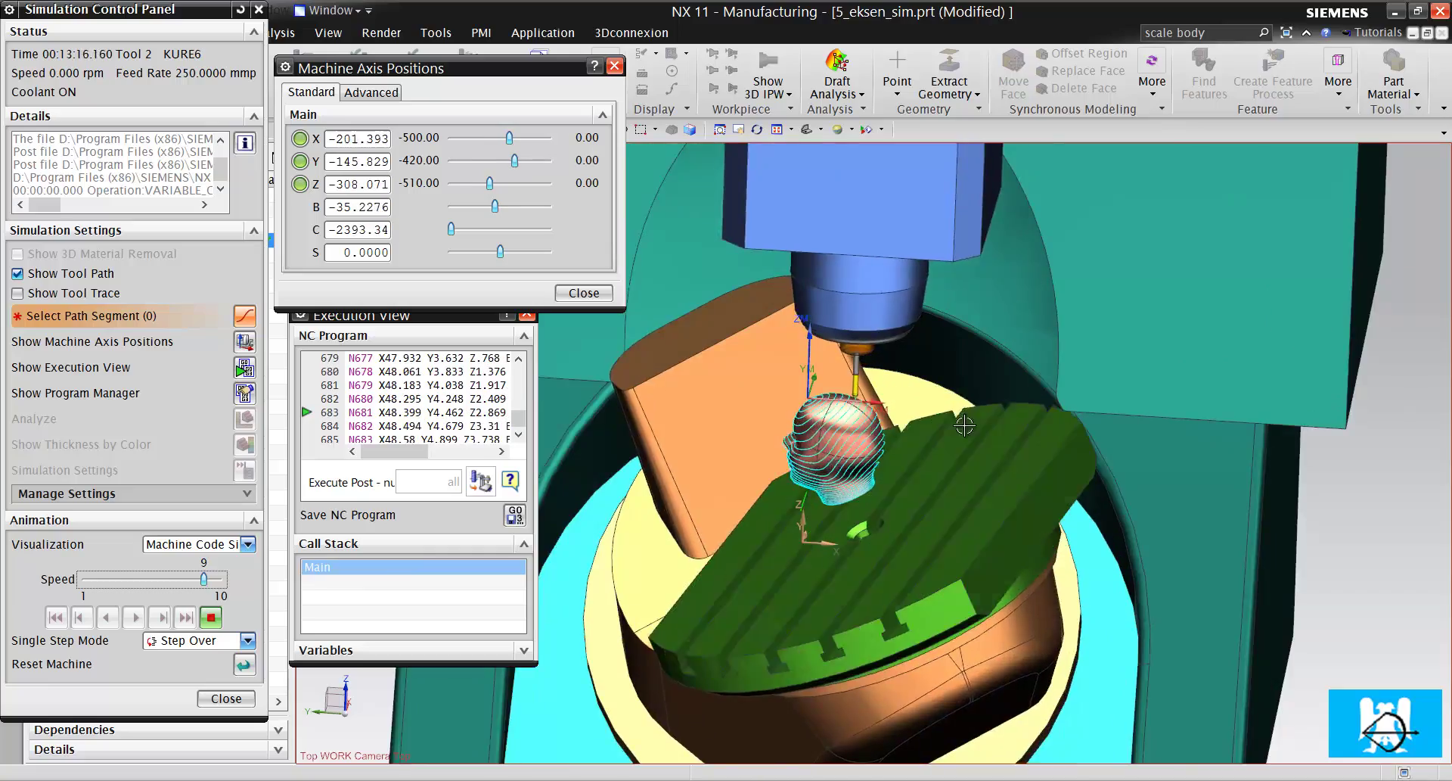
{"action": "scroll", "coordinate": [942, 488], "scroll_direction": "up", "scroll_amount": 5}
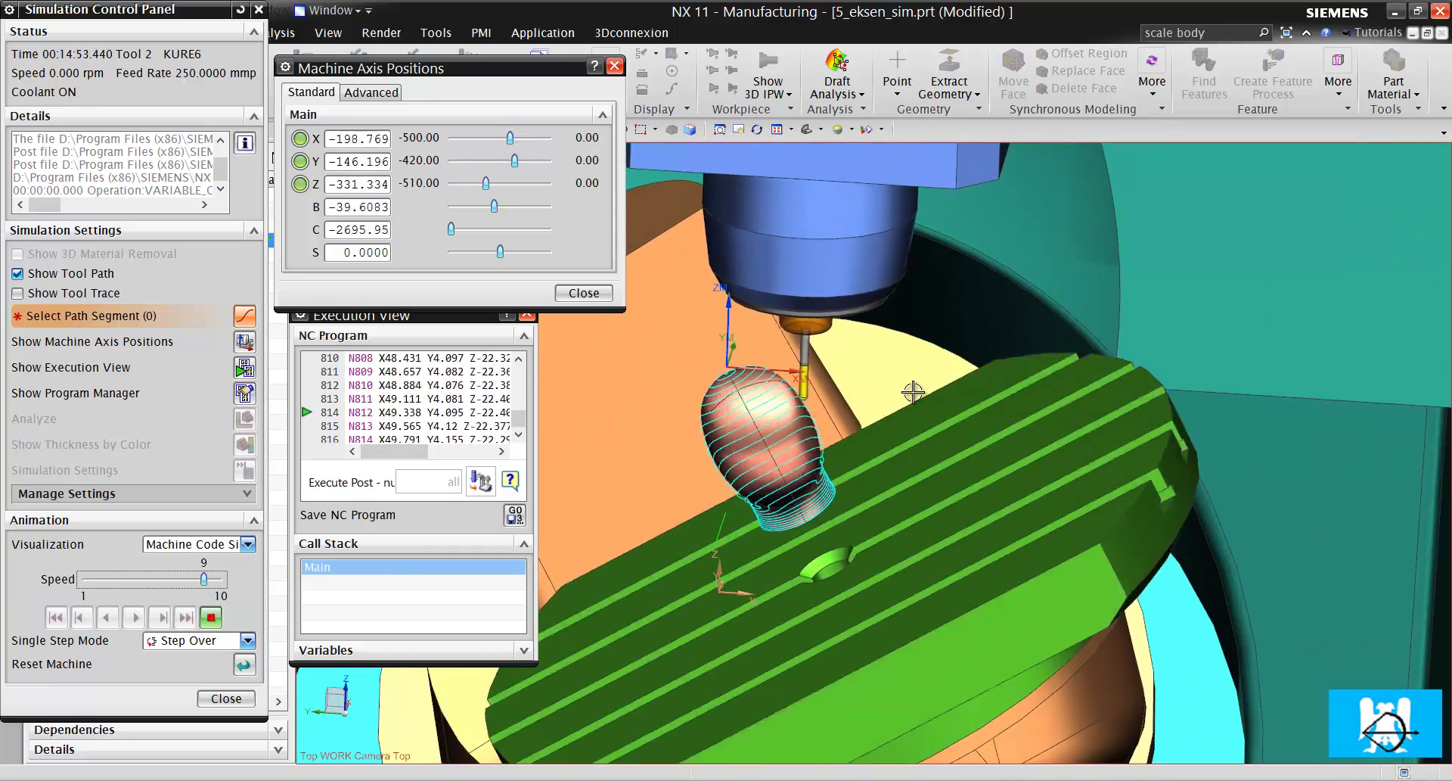
{"action": "scroll", "coordinate": [1042, 385], "scroll_direction": "down", "scroll_amount": 3}
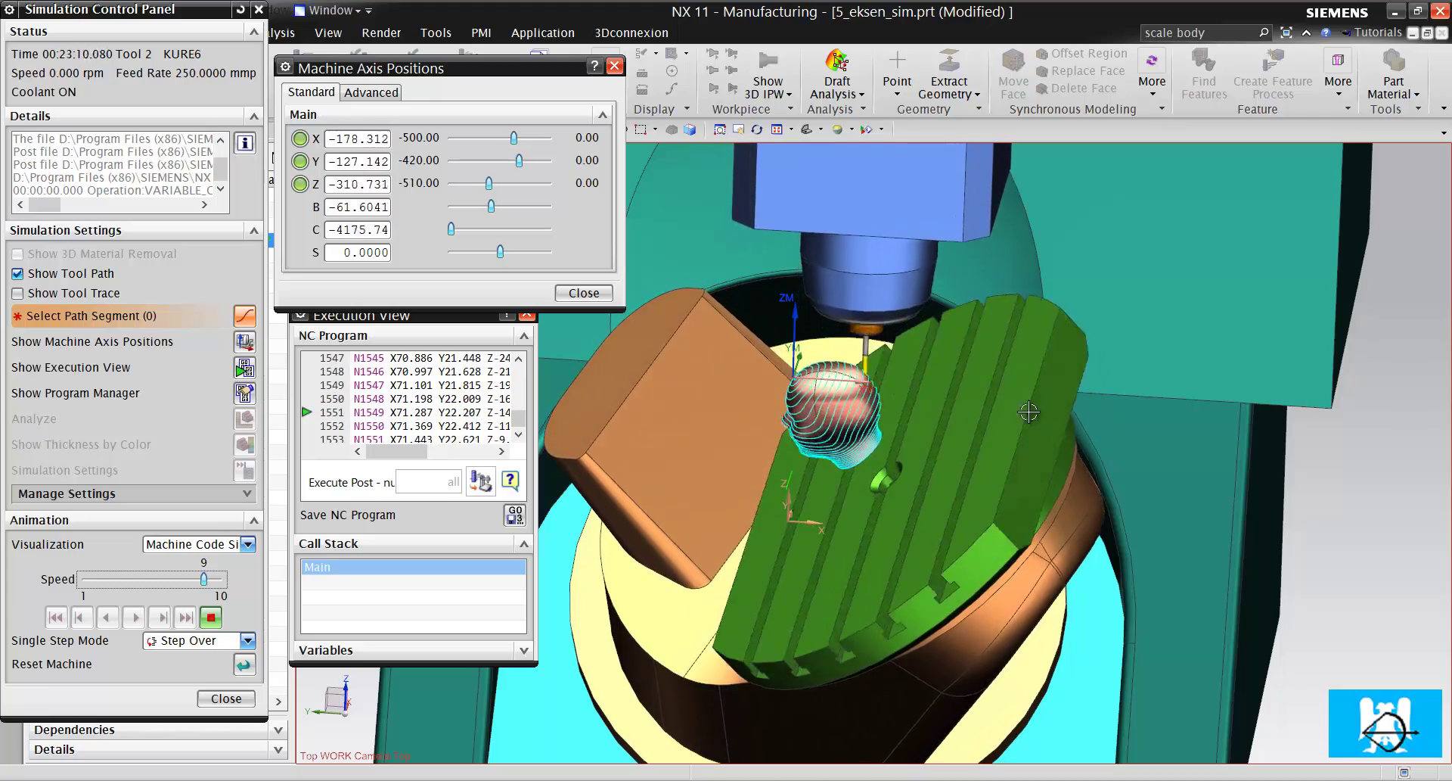
{"action": "scroll", "coordinate": [1104, 445], "scroll_direction": "down", "scroll_amount": 3}
Orbit and zoom around the tilted fixture during playback, then raise the animation speed from 7 to 9.
{"action": "middle_click_drag", "start_coordinate": [1084, 451], "coordinate": [1052, 421]}
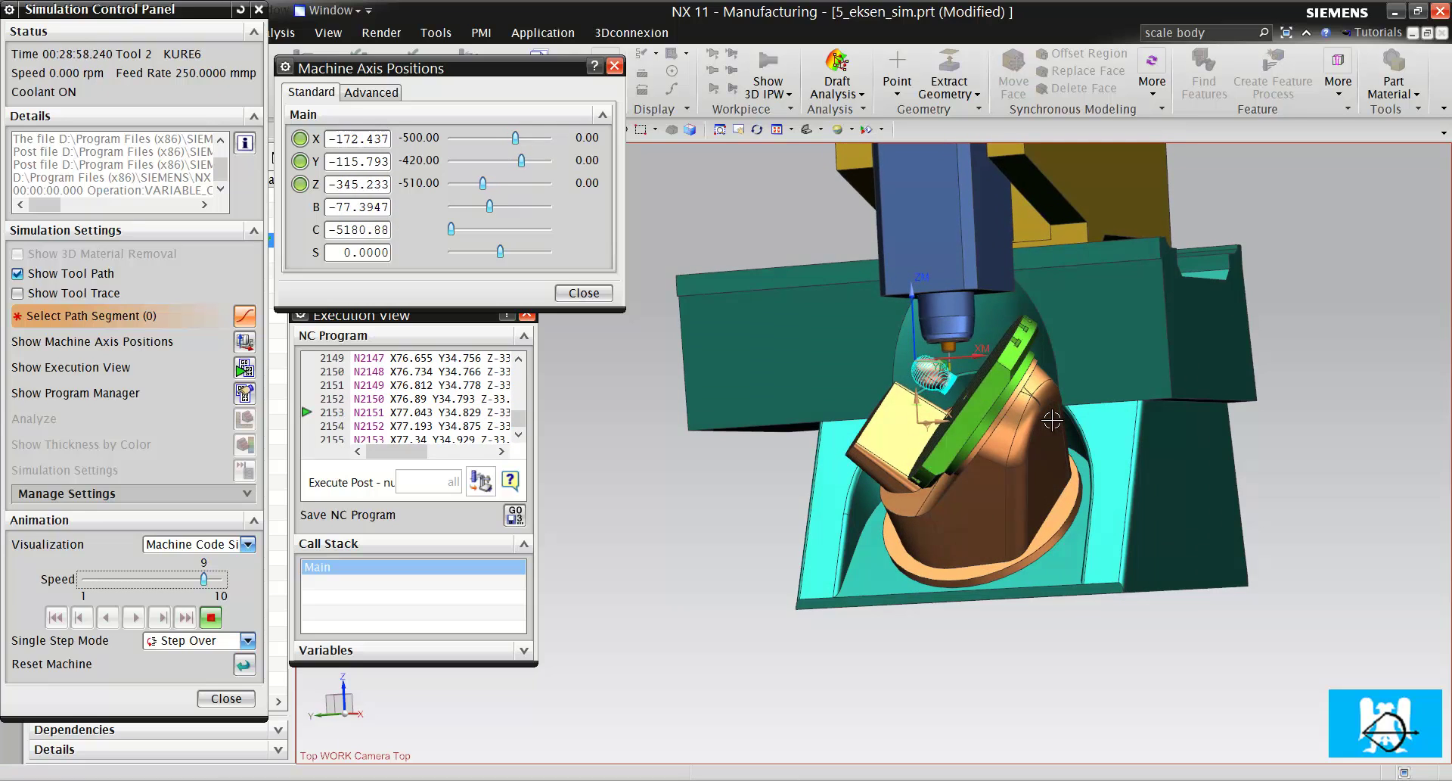
{"action": "scroll", "coordinate": [967, 357], "scroll_direction": "up", "scroll_amount": 3}
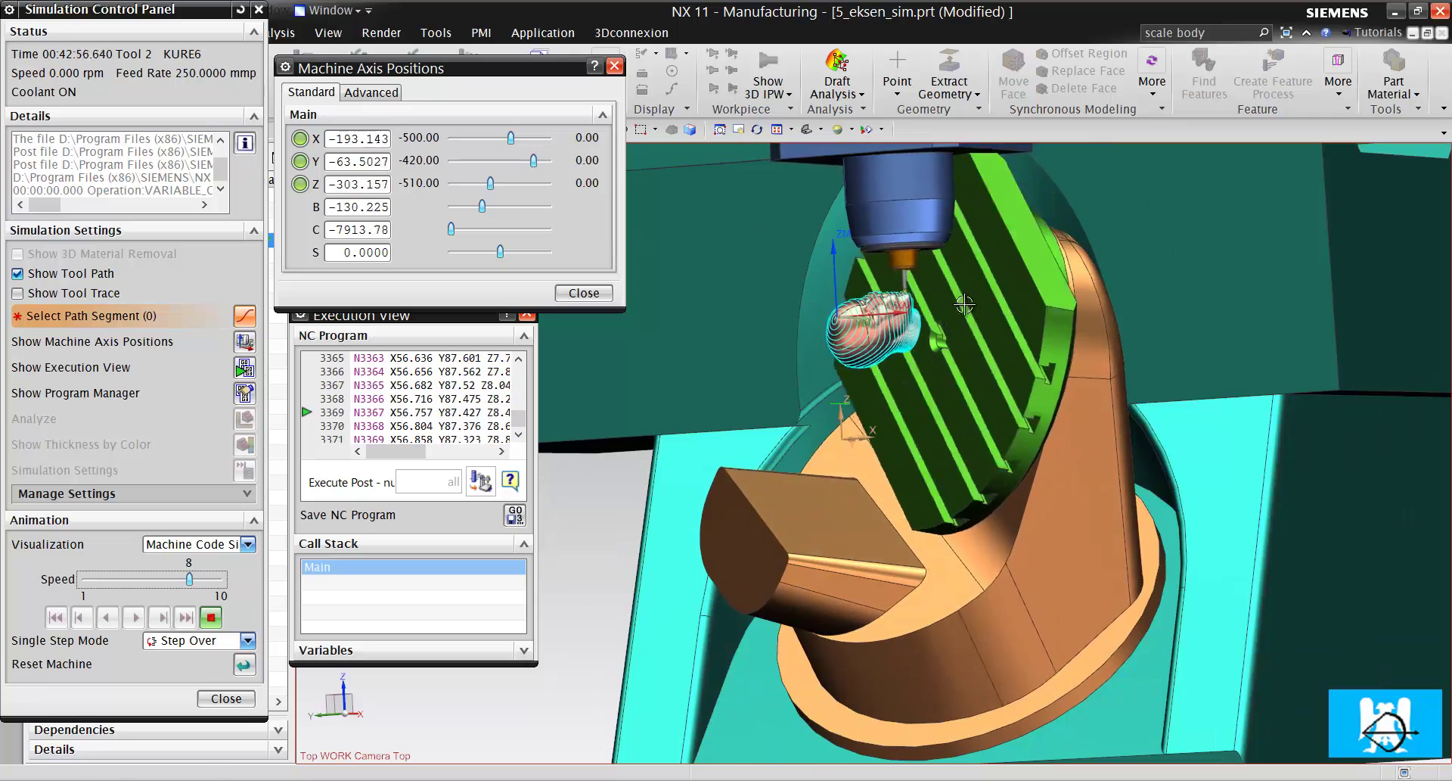
{"action": "middle_click_drag", "start_coordinate": [965, 303], "coordinate": [833, 272]}
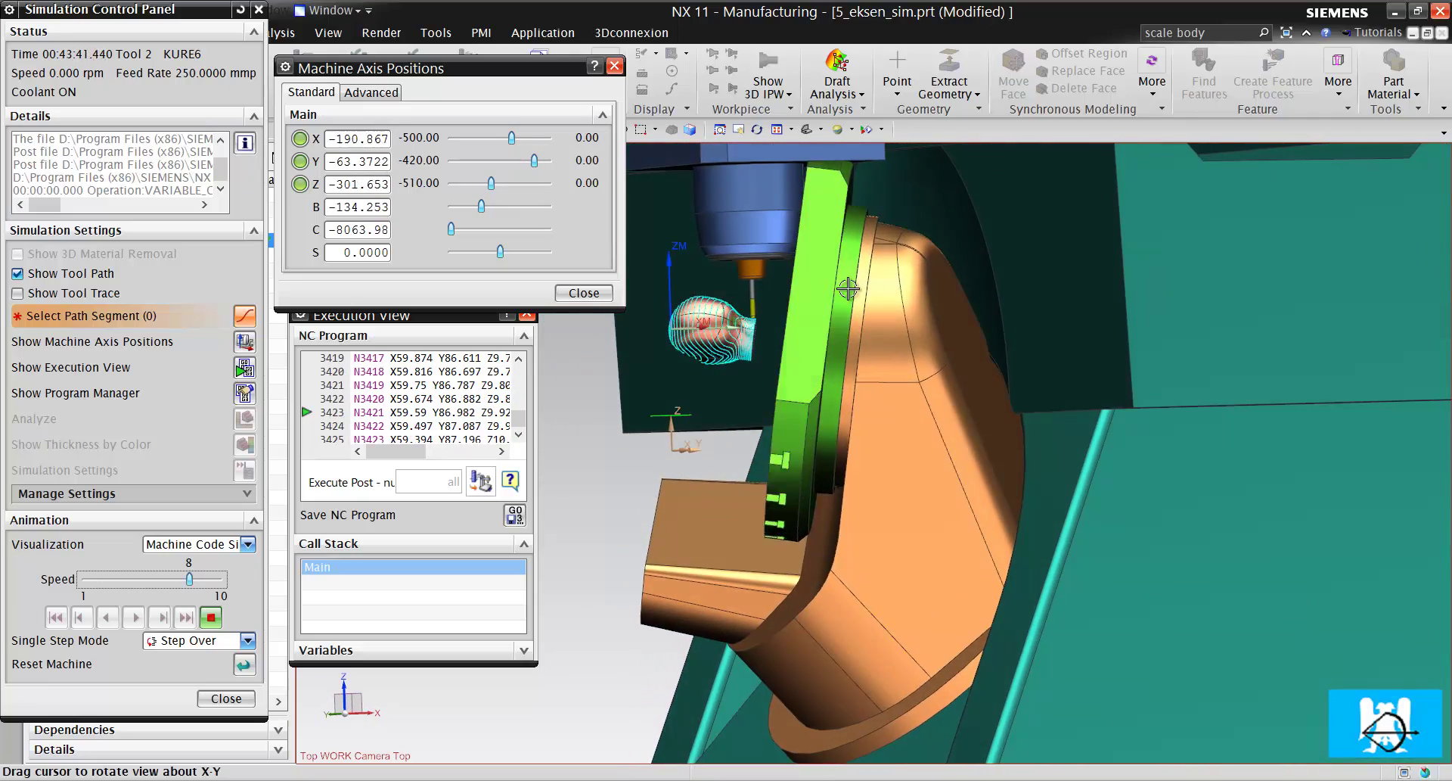
{"action": "scroll", "coordinate": [825, 257], "scroll_direction": "down", "scroll_amount": 5}
{"action": "scroll", "coordinate": [819, 247], "scroll_direction": "up", "scroll_amount": 8}
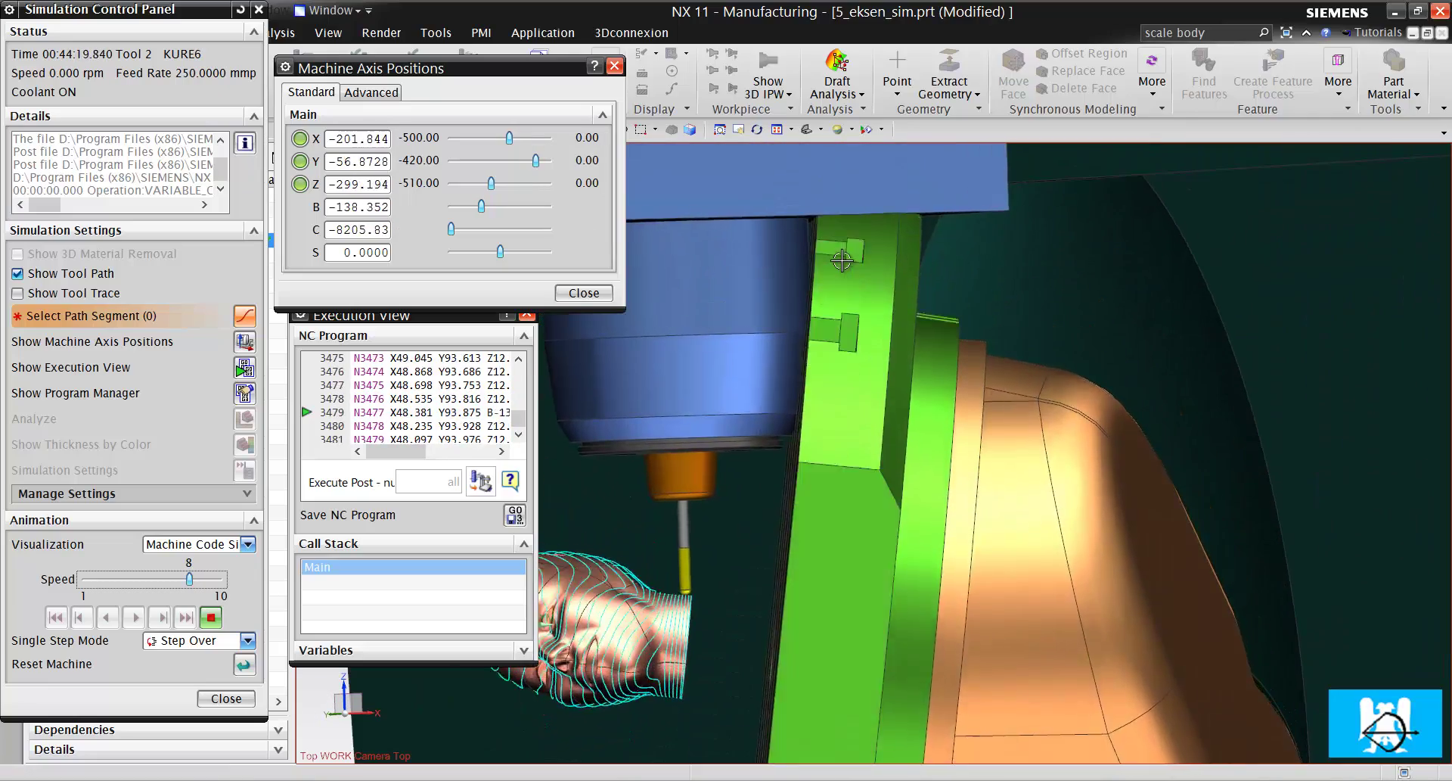
{"action": "scroll", "coordinate": [818, 247], "scroll_direction": "down", "scroll_amount": 5}
{"action": "scroll", "coordinate": [833, 380], "scroll_direction": "up", "scroll_amount": 4}
{"action": "scroll", "coordinate": [833, 380], "scroll_direction": "up", "scroll_amount": 2}
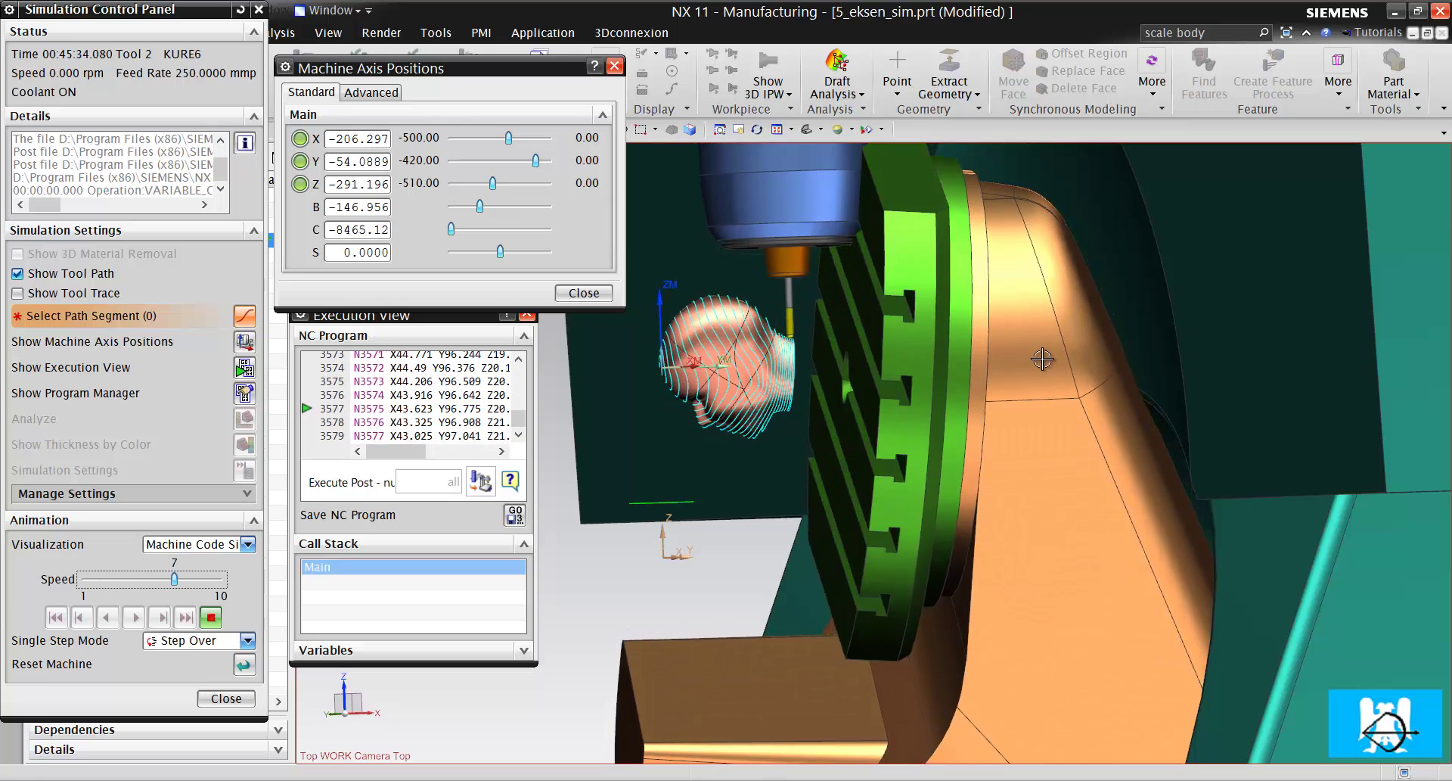
{"action": "scroll", "coordinate": [1044, 357], "scroll_direction": "down", "scroll_amount": 2}
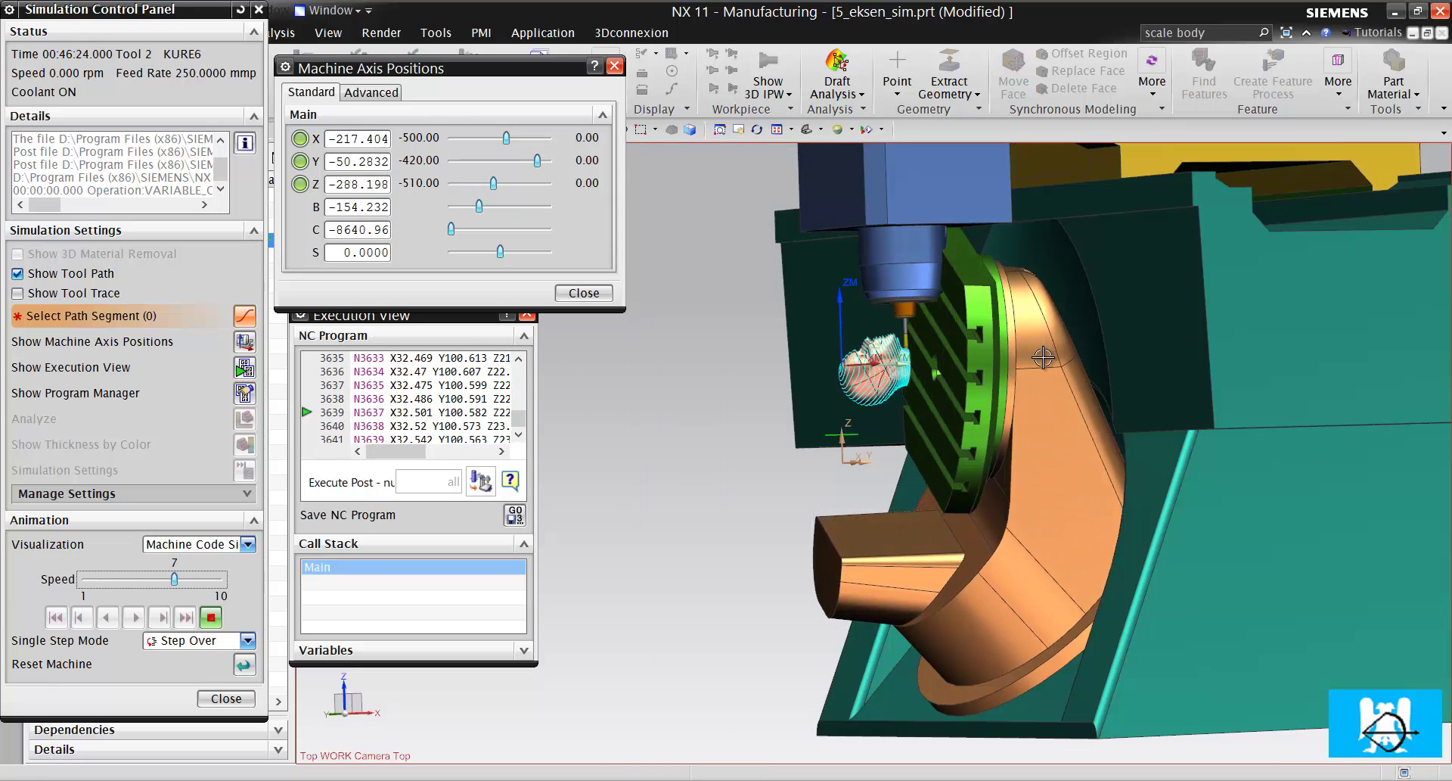
{"action": "left_click_drag", "start_coordinate": [174, 579], "coordinate": [204, 578]}
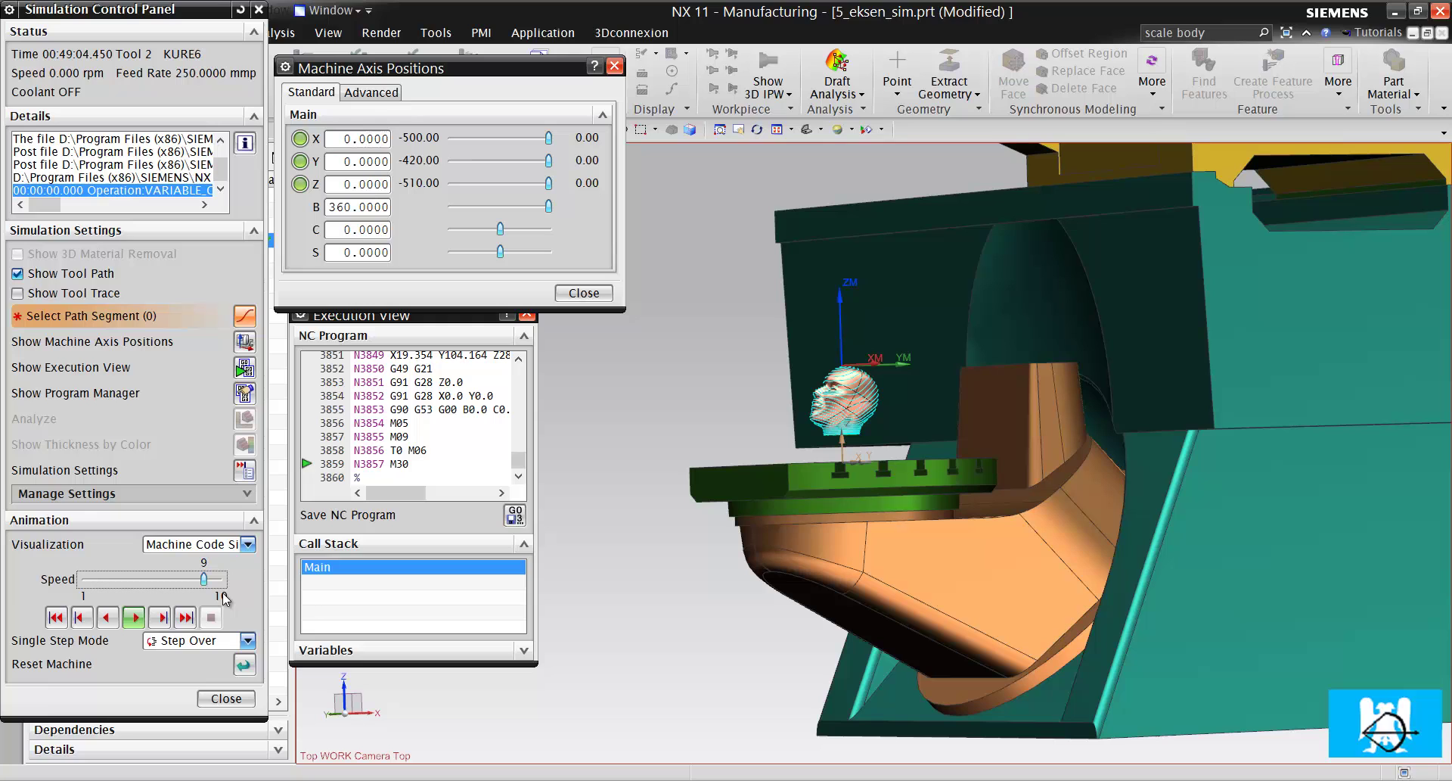
Zoom out to view the whole machine back home after the M30 program end.
{"action": "scroll", "coordinate": [733, 589], "scroll_direction": "down", "scroll_amount": 3}
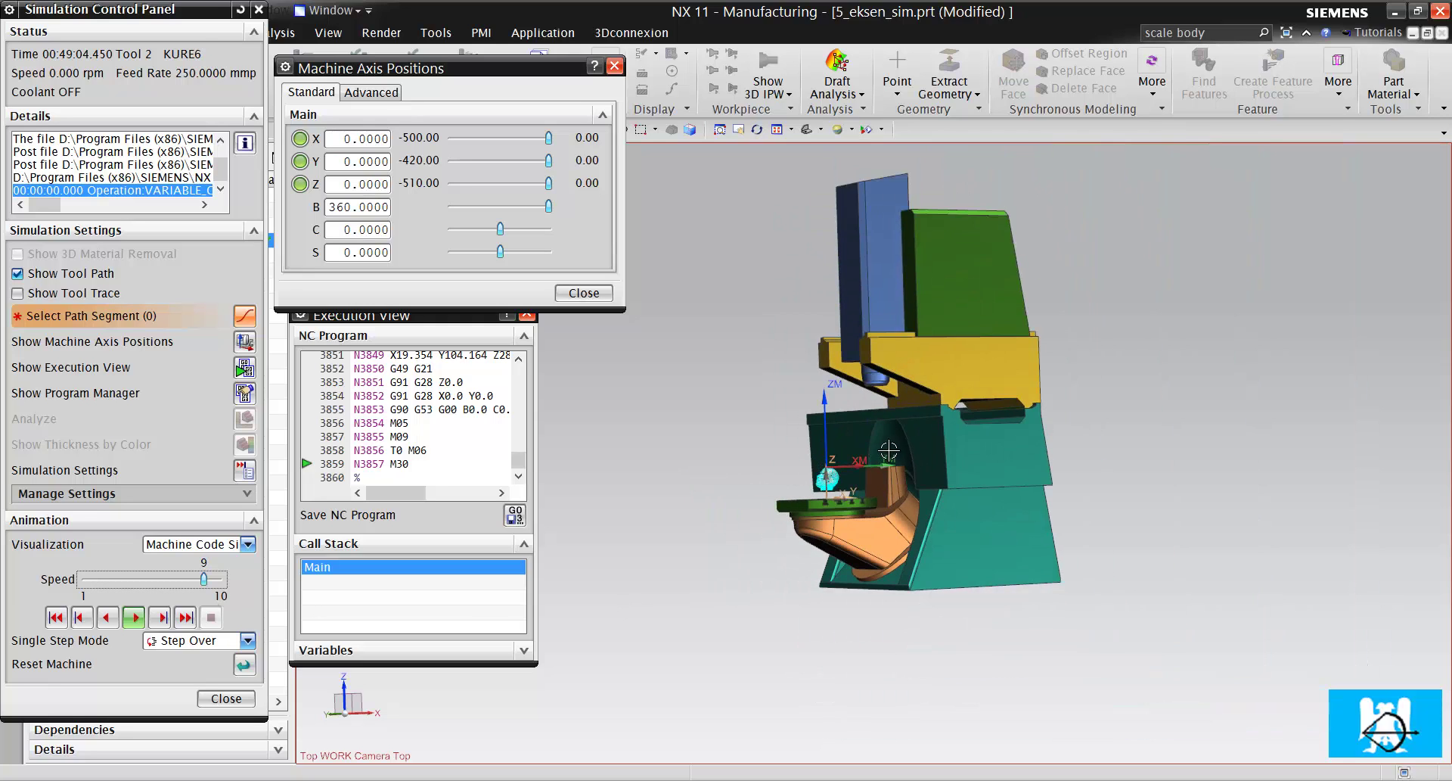